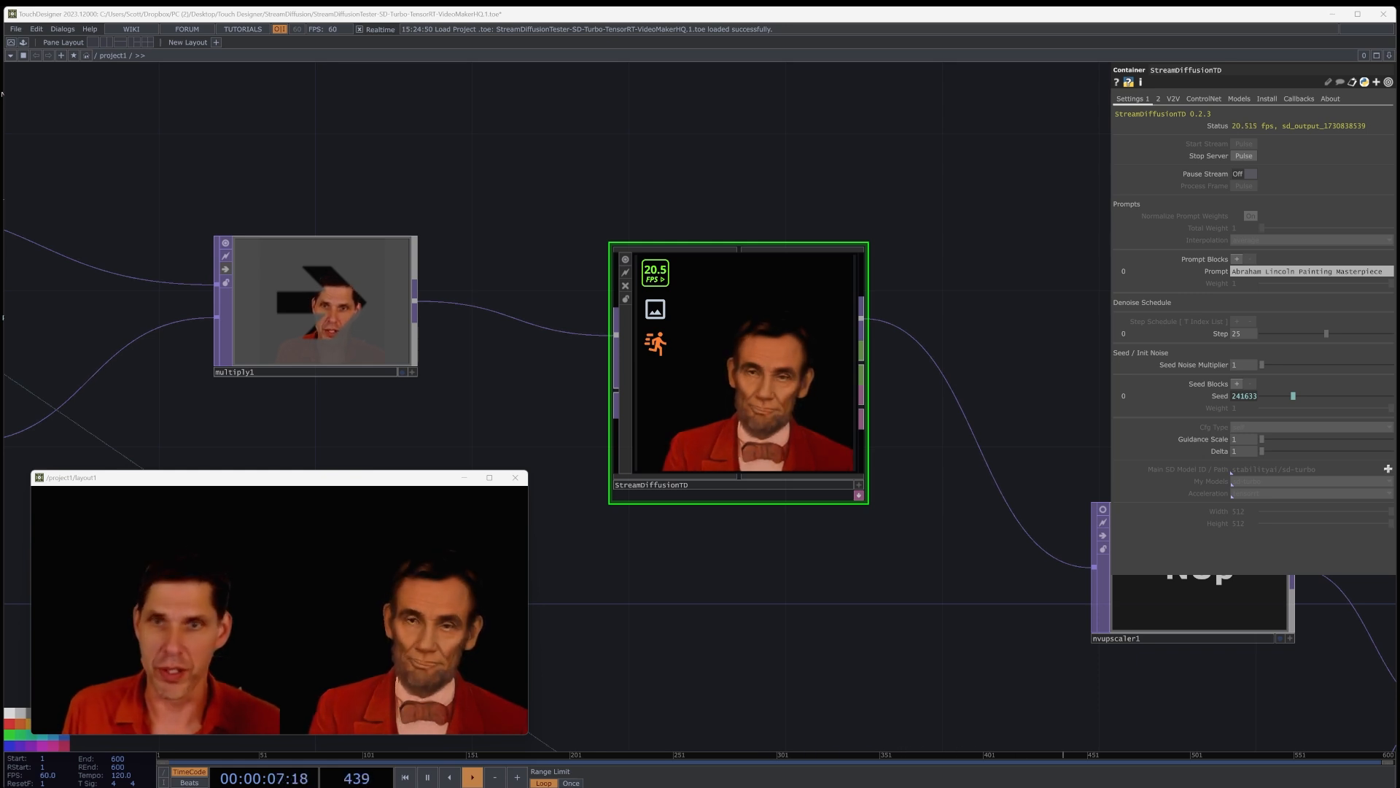
Look over the network around StreamDiffusionTD, from the level and noise inputs to the upscaler and layout
scroll(259, 252, down, 5)
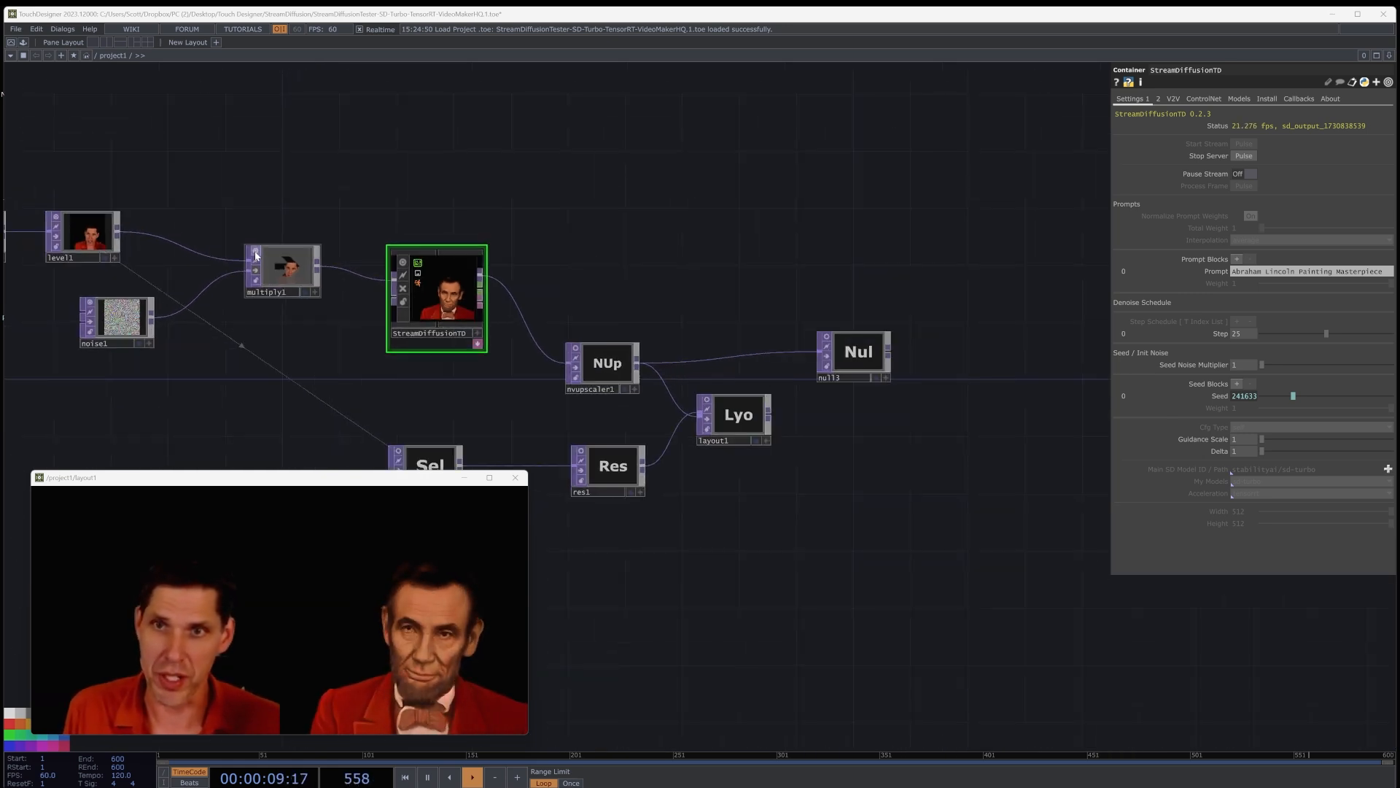
scroll(422, 281, up, 3)
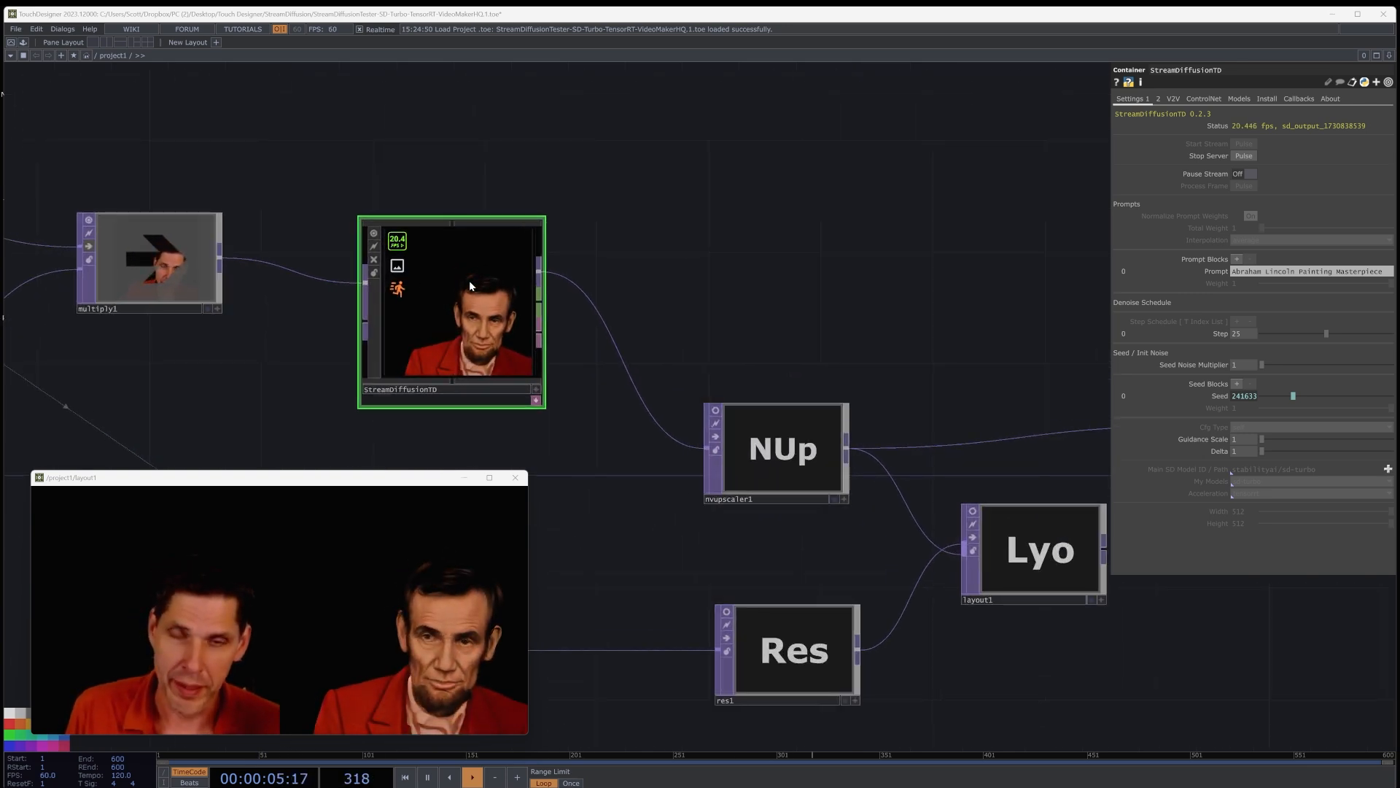
scroll(678, 252, down, 2)
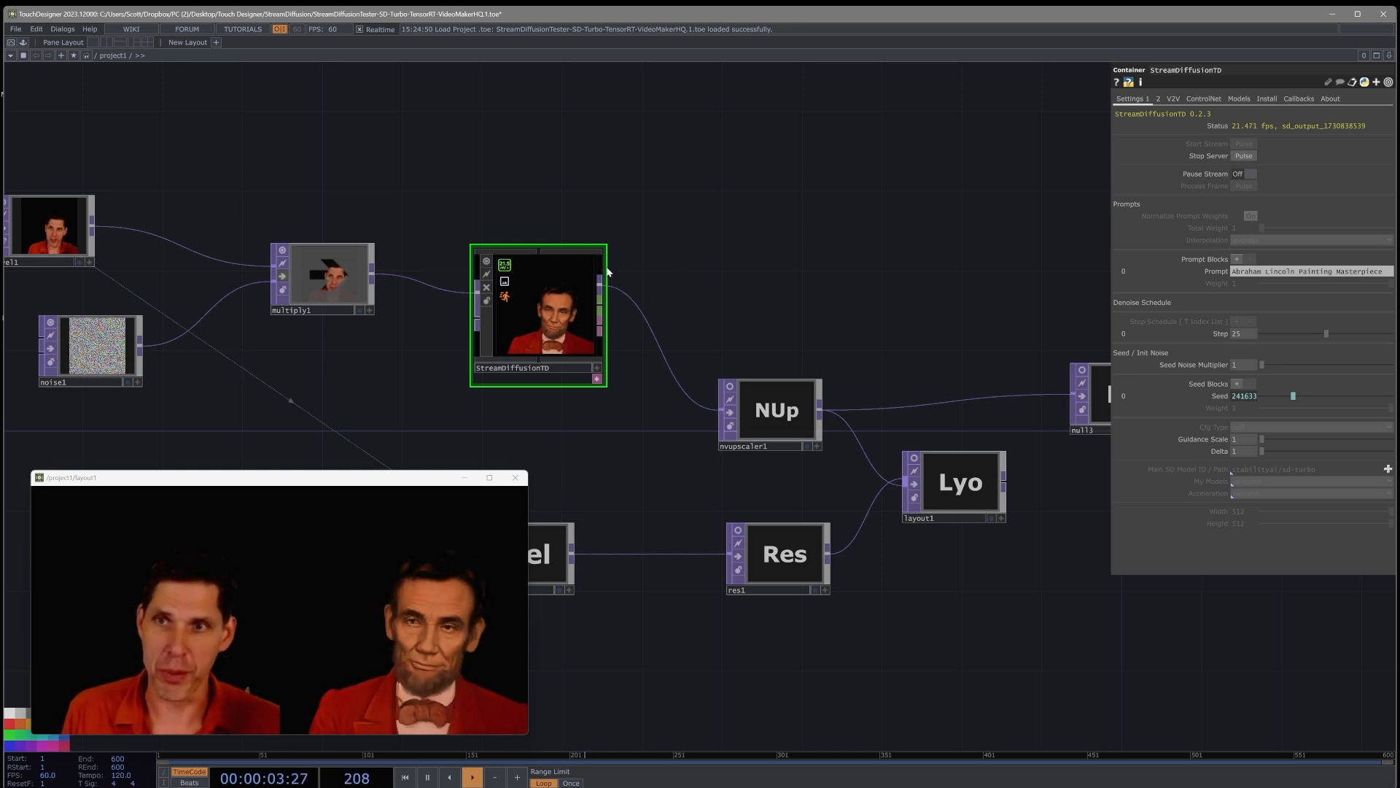
scroll(191, 182, down, 2)
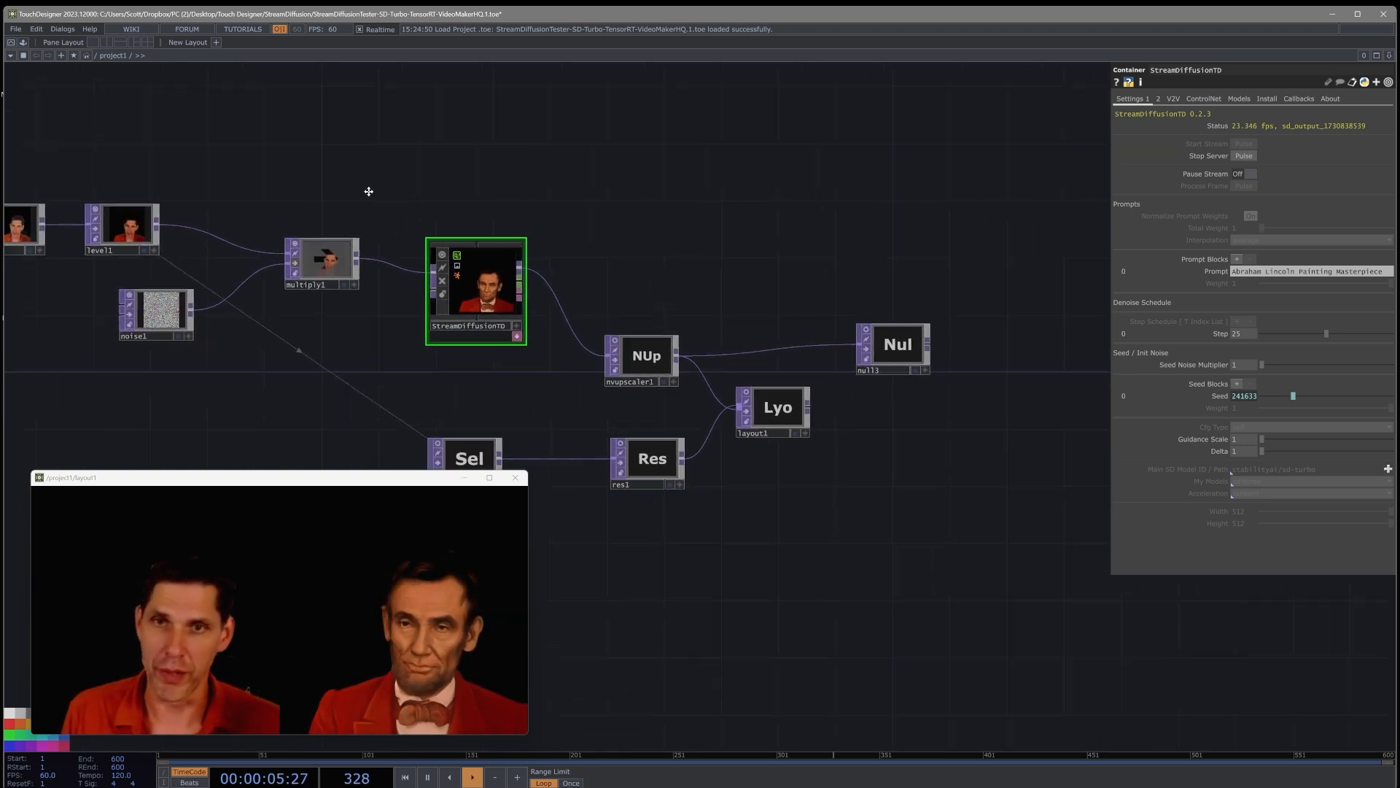
scroll(494, 209, up, 3)
drag(531, 248, 585, 186)
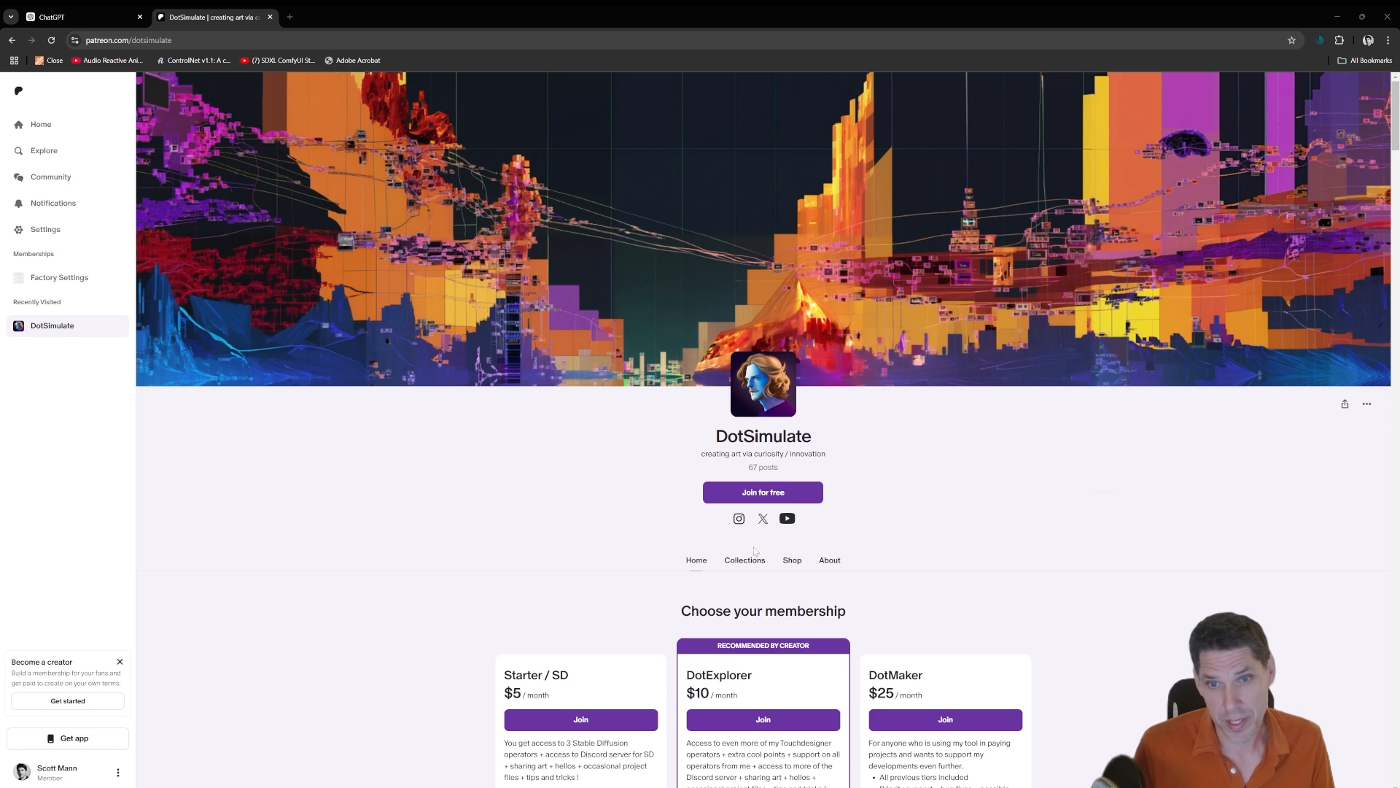
Review the membership tiers on DotSimulate's Patreon page
scroll(738, 571, down, 1)
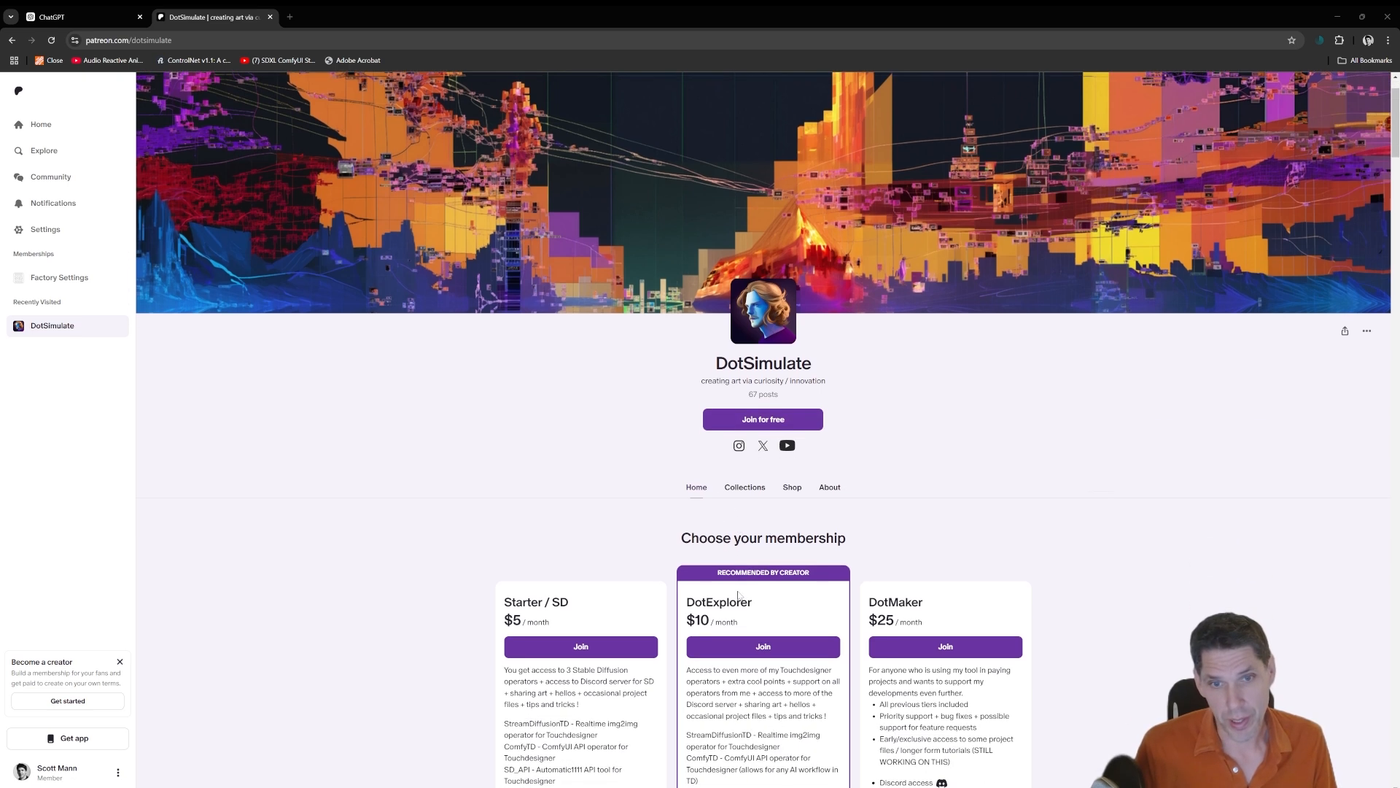
scroll(582, 704, down, 2)
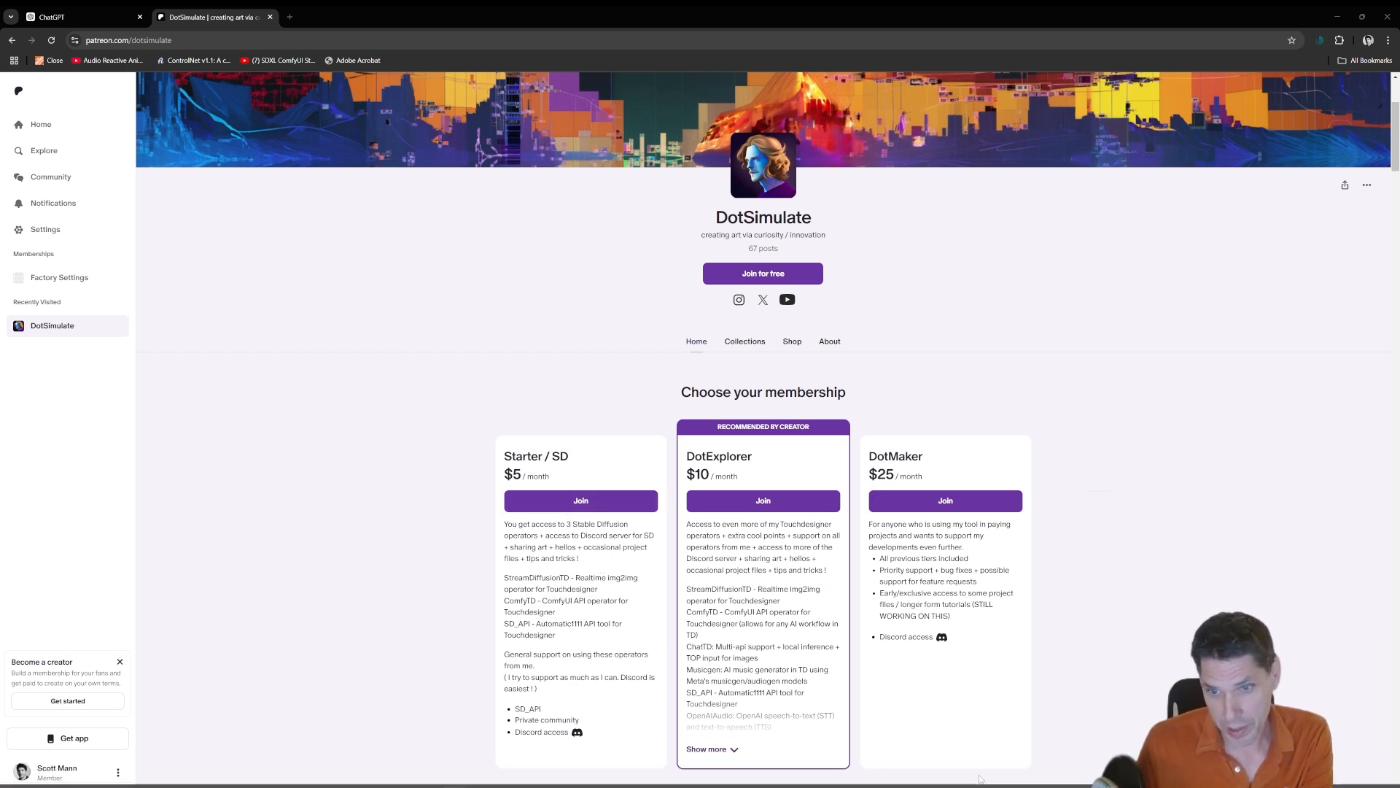
Switch to Discord, locate the StreamDiffusionTD-0.2.3.tox download in the DOTserver's download-streamdiffusiontd channel, and minimize Discord
mouse_move(959, 780)
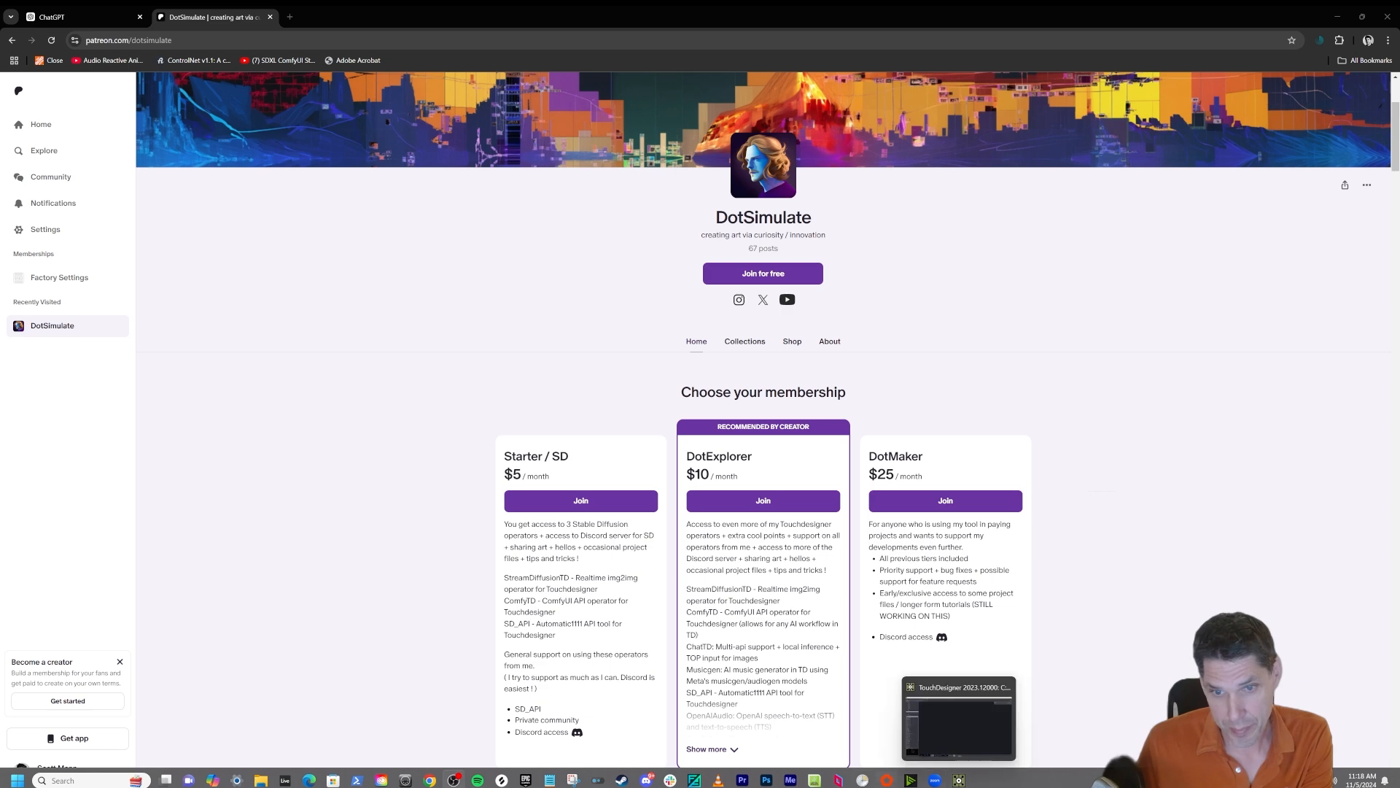
click(646, 780)
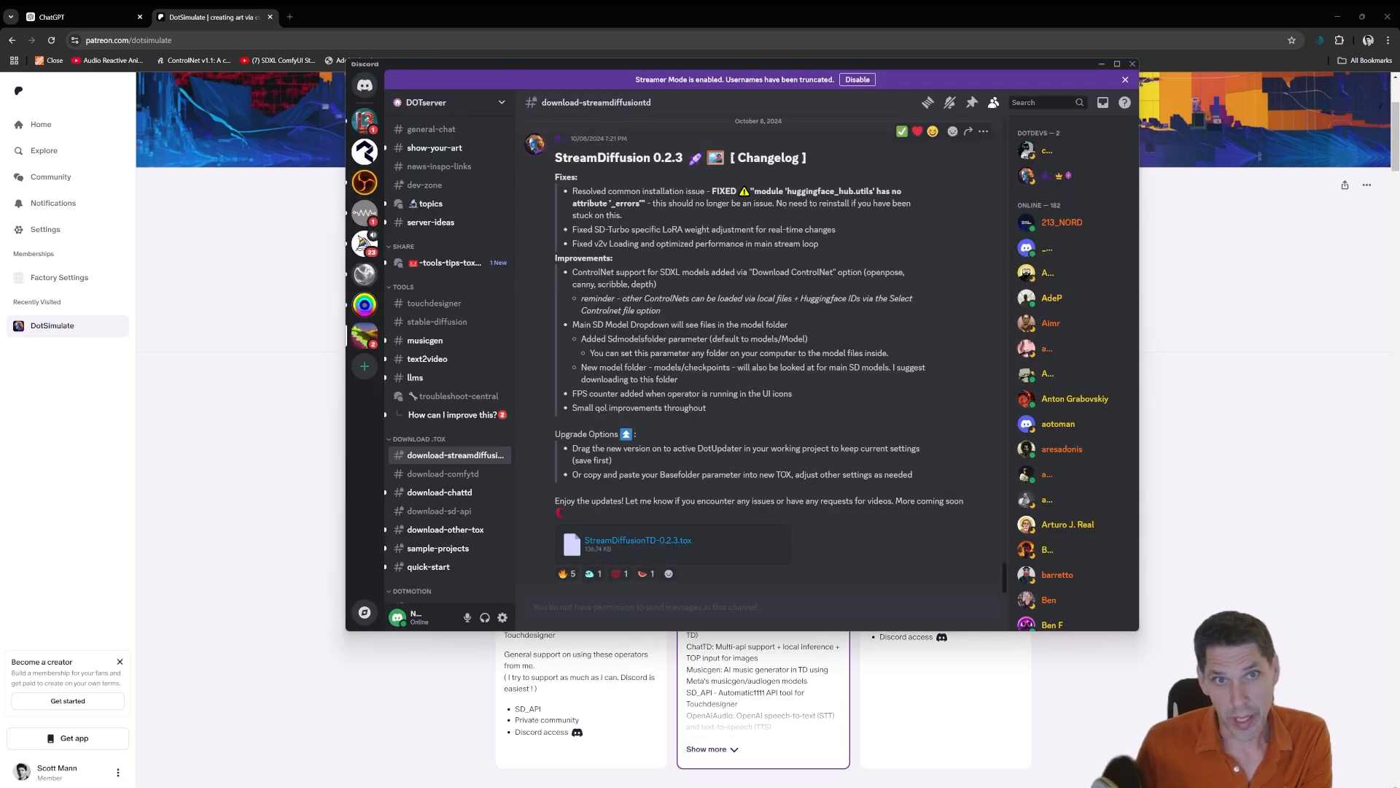
scroll(716, 296, up, 10)
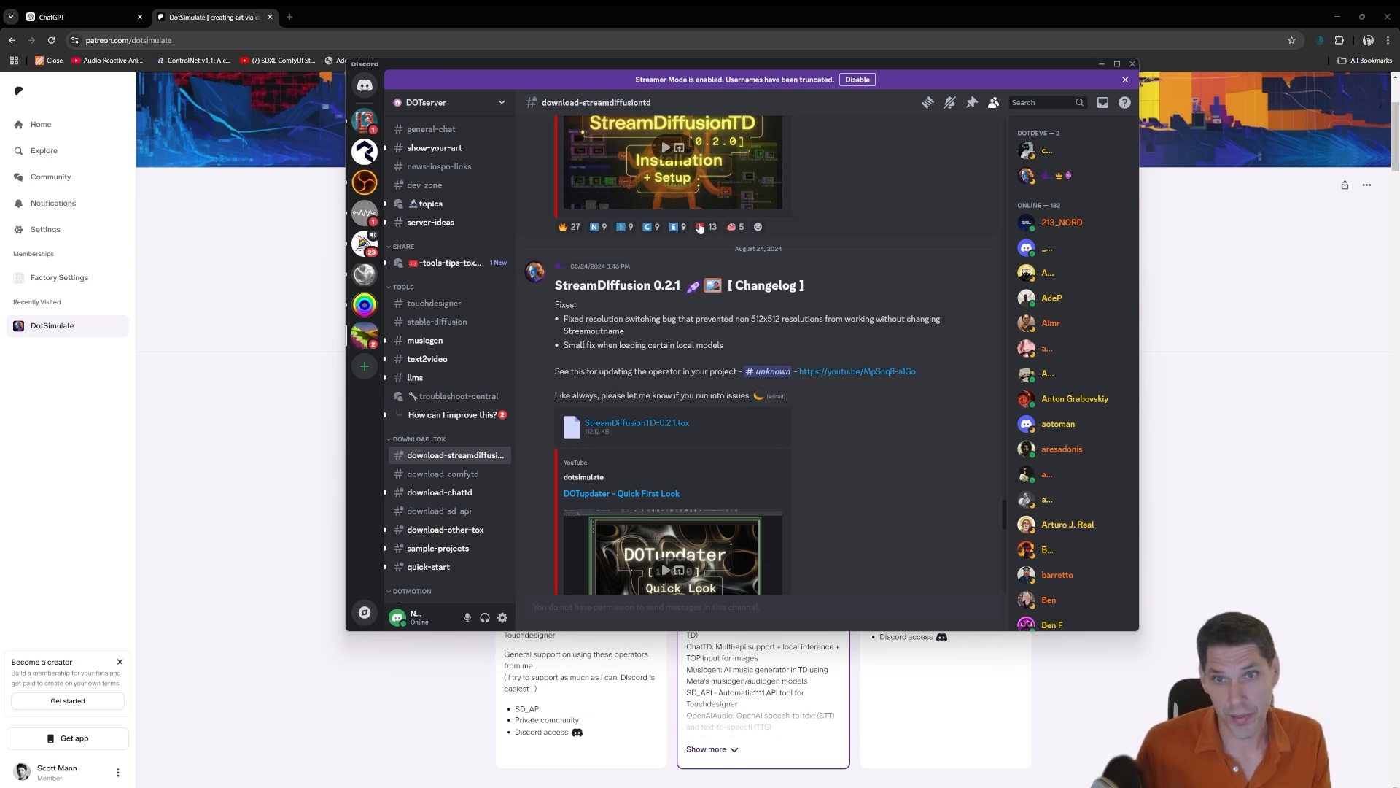
scroll(701, 222, down, 3)
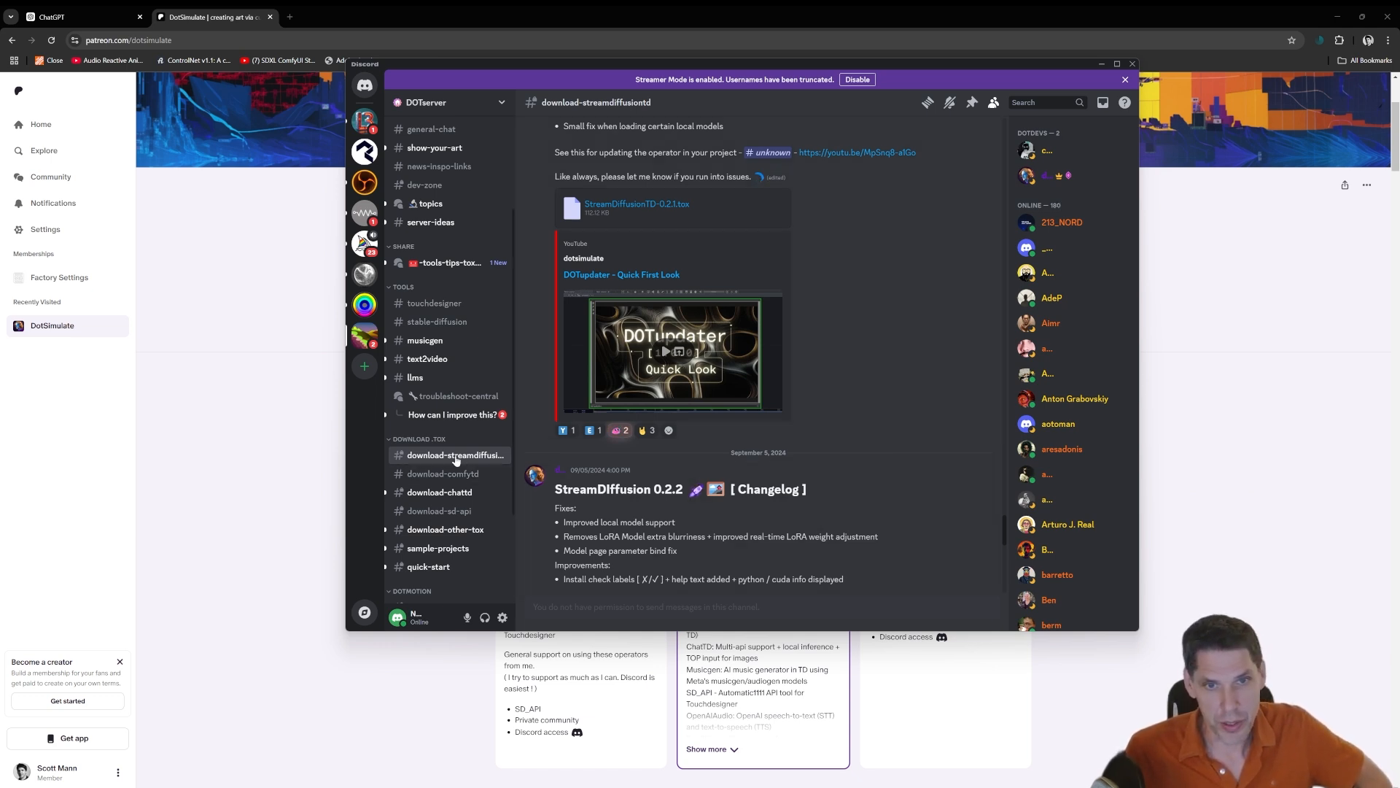
scroll(450, 308, up, 3)
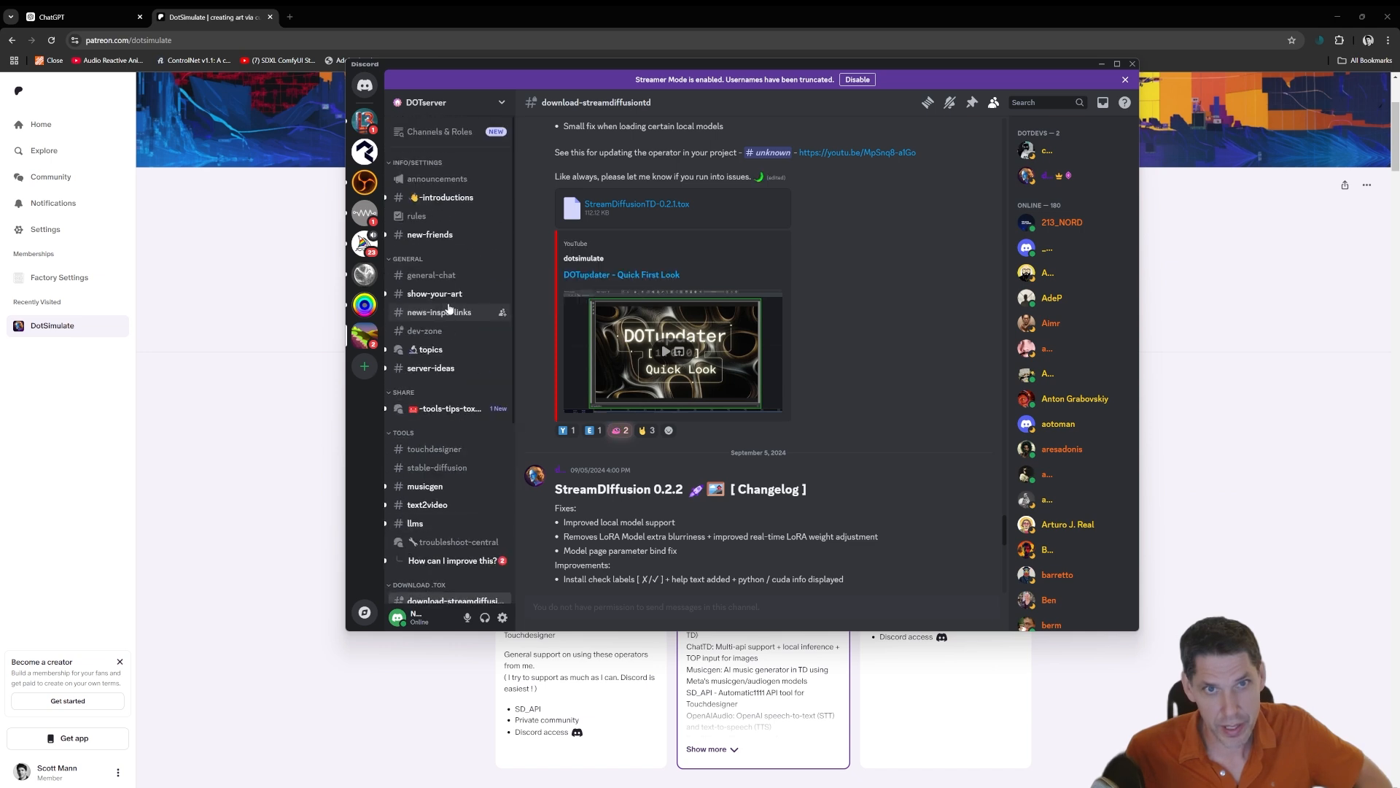
scroll(449, 309, down, 5)
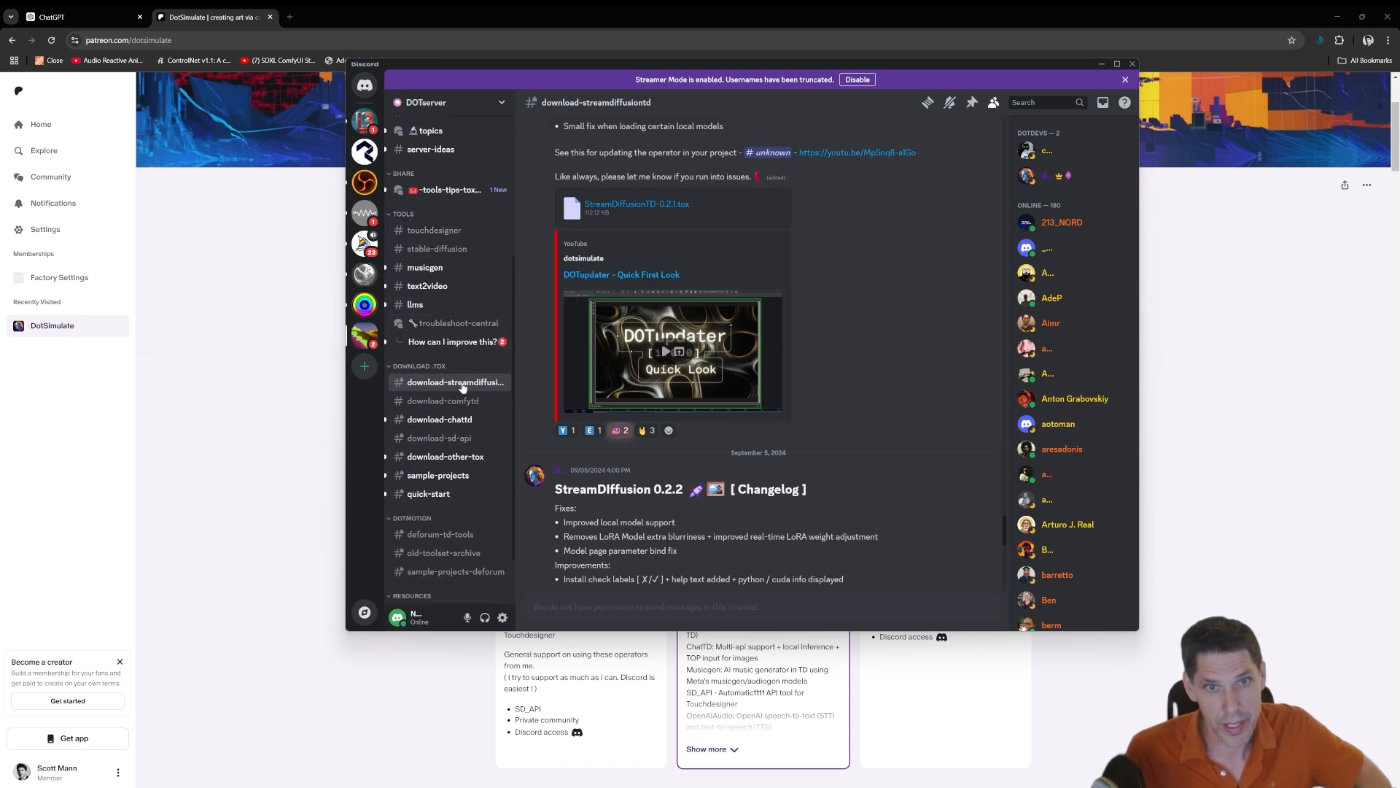
scroll(733, 344, down, 3)
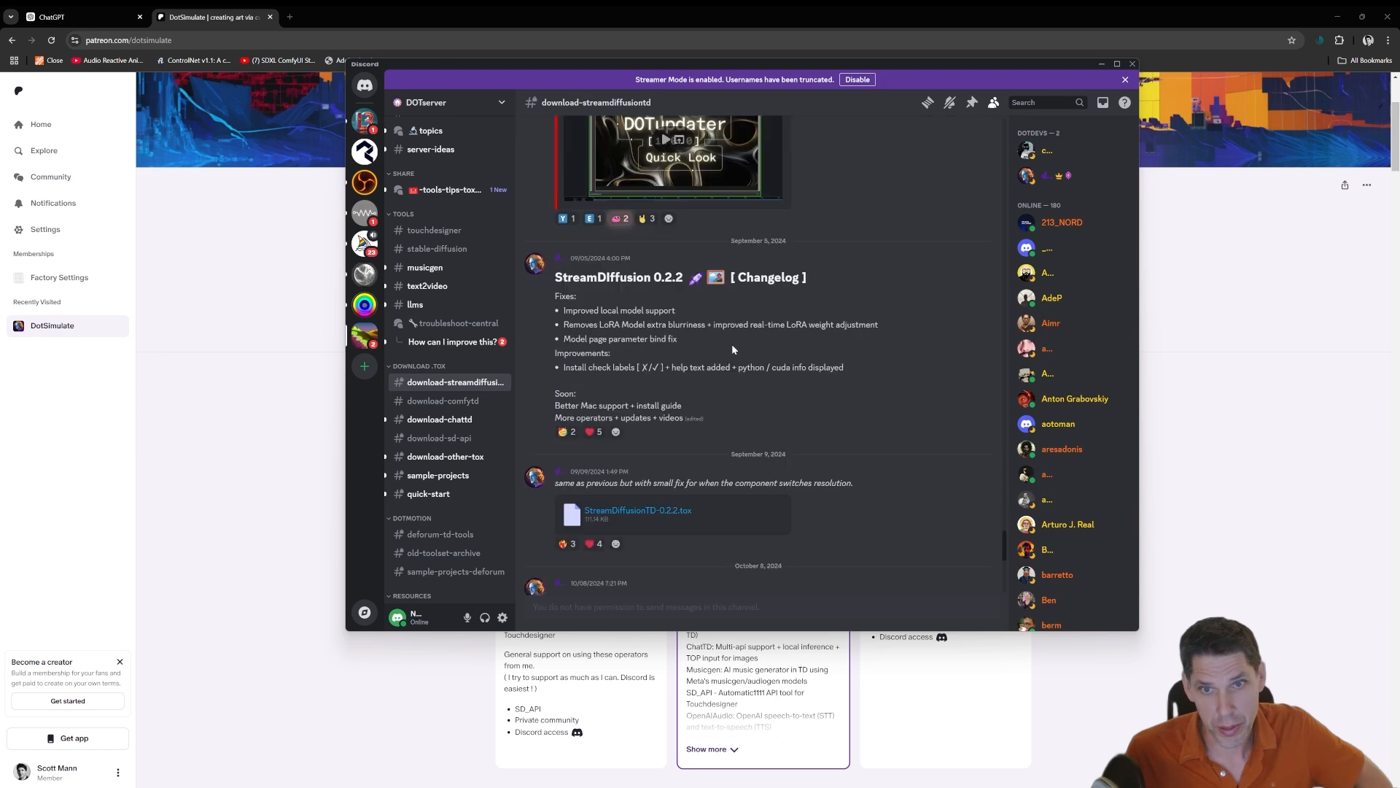
scroll(716, 360, down, 6)
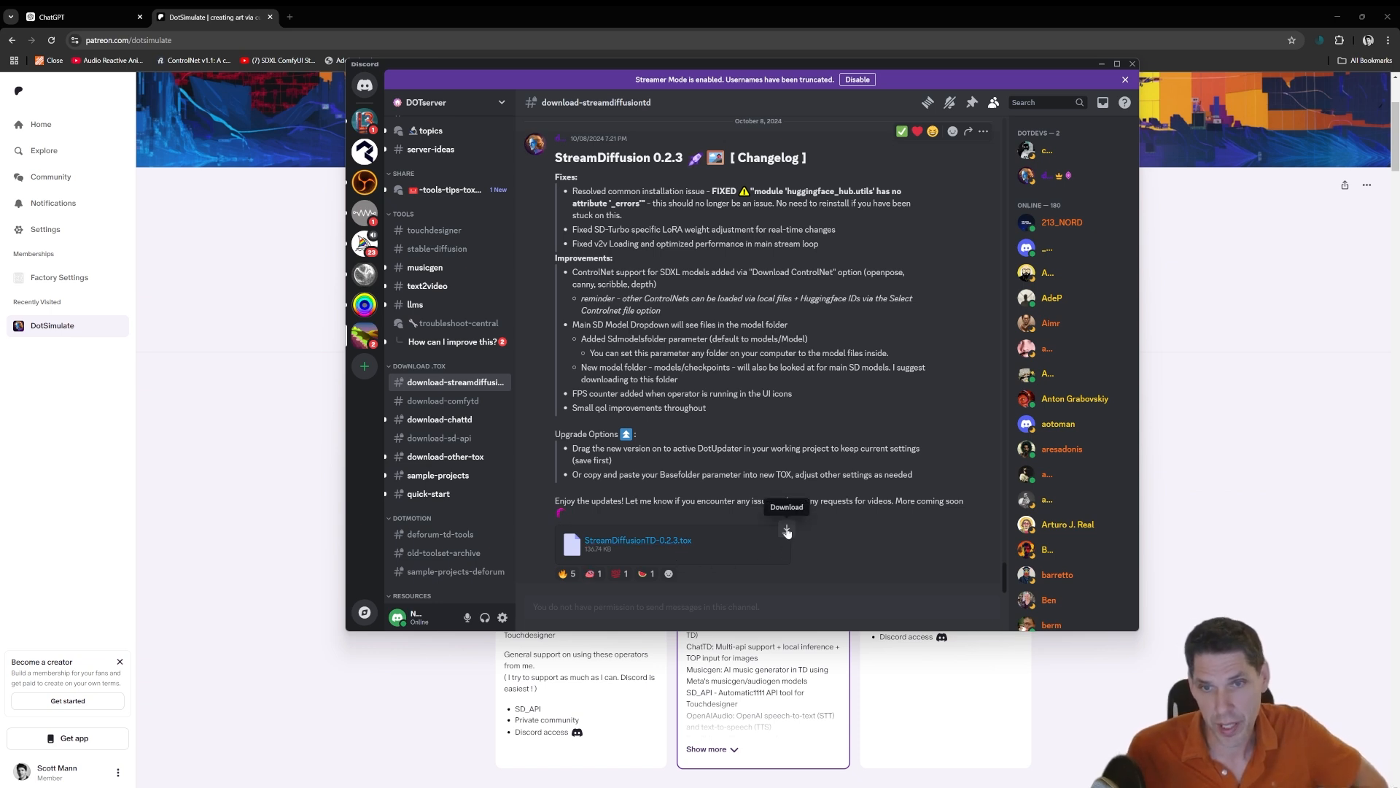
click(1104, 65)
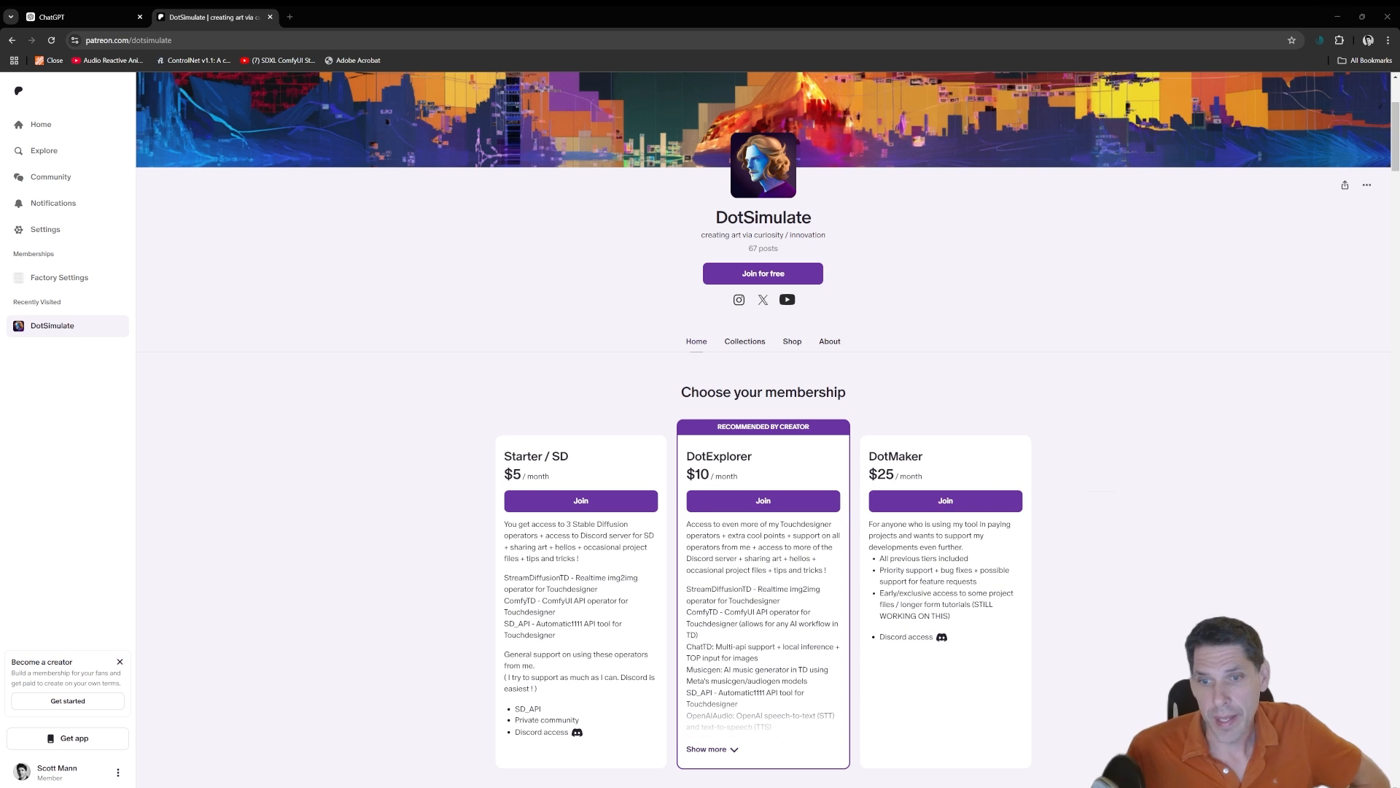
Switch to the TouchDesigner project and restore its window to a smaller, movable size
mouse_move(582, 750)
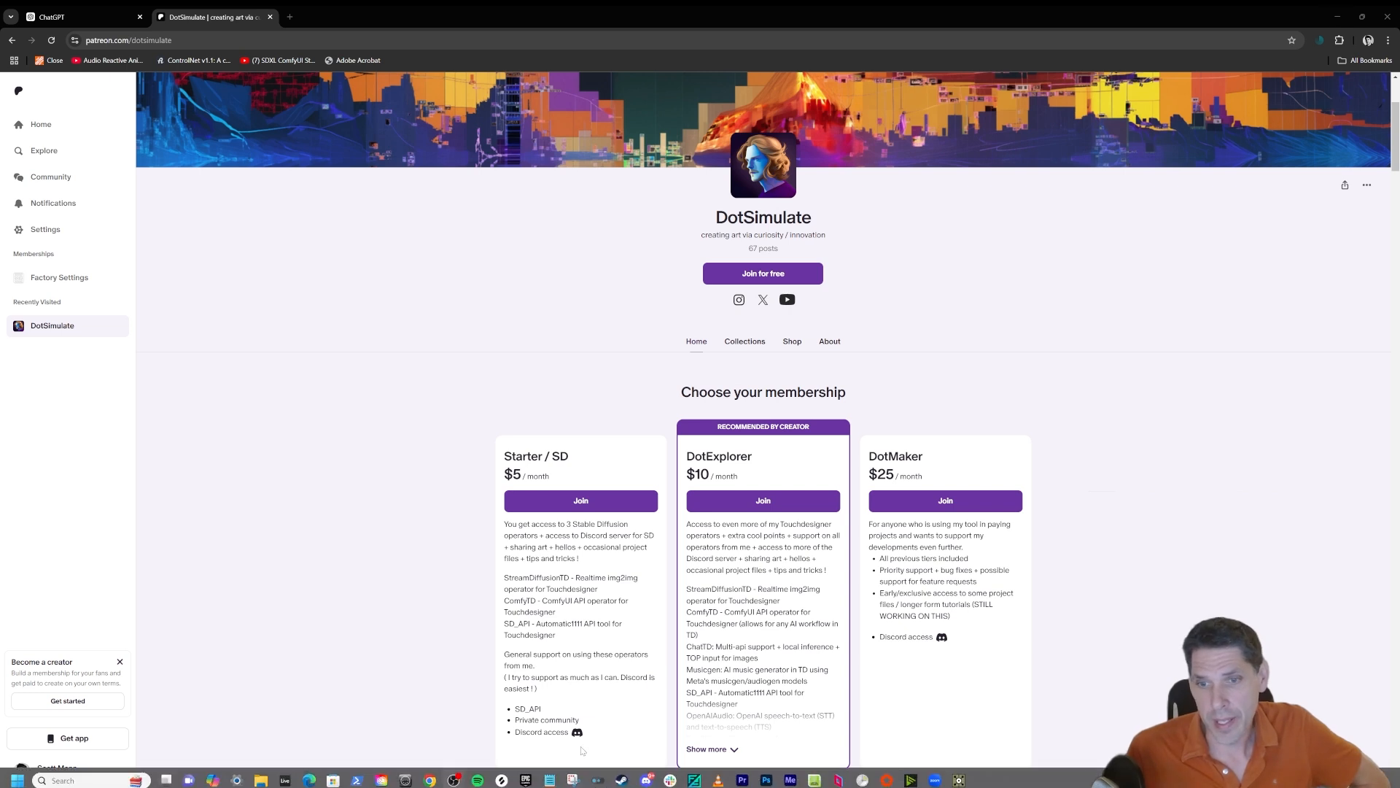
click(959, 780)
drag(524, 14, 744, 45)
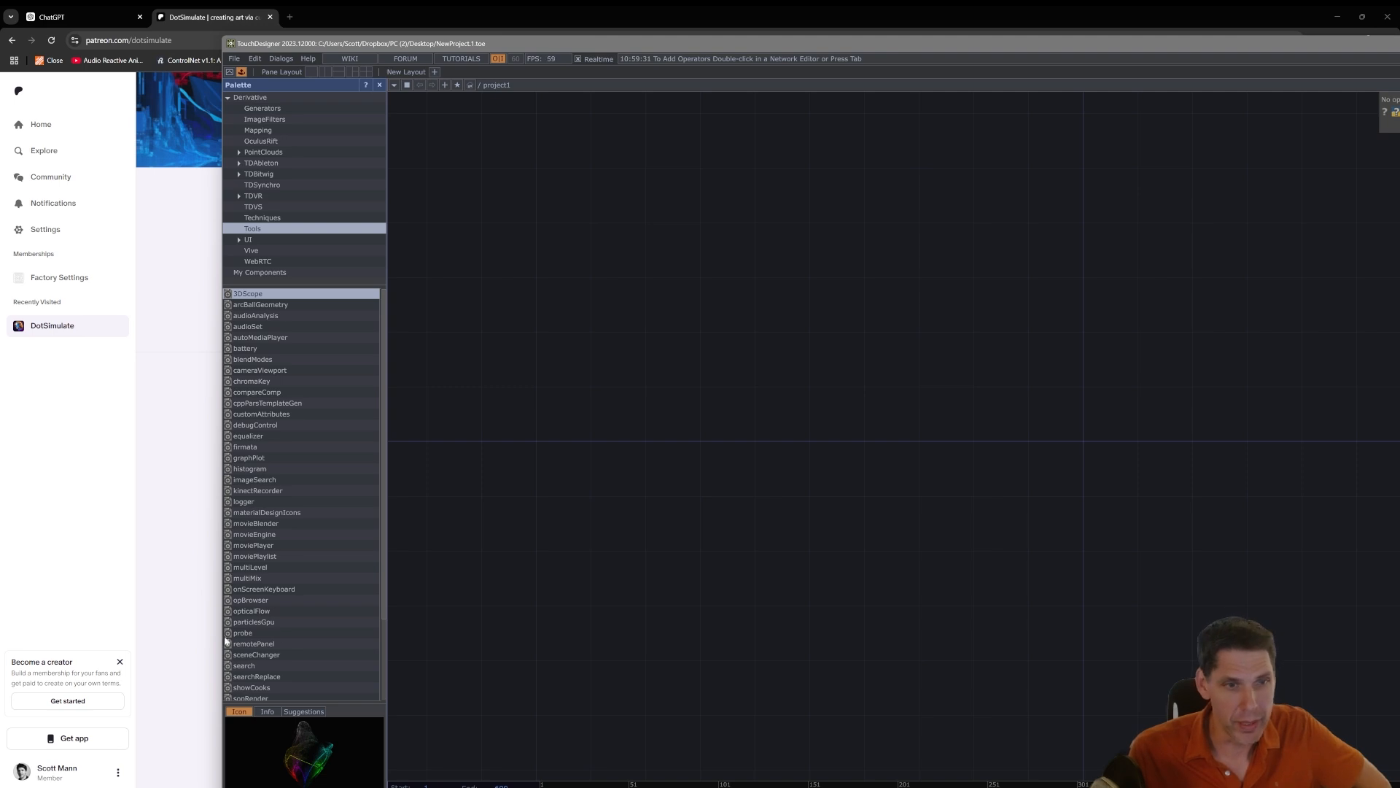
Add StreamDiffusionTD-0.2.3.tox from the TOXFiles folder to the project1 network and minimize the file browser
mouse_move(228, 784)
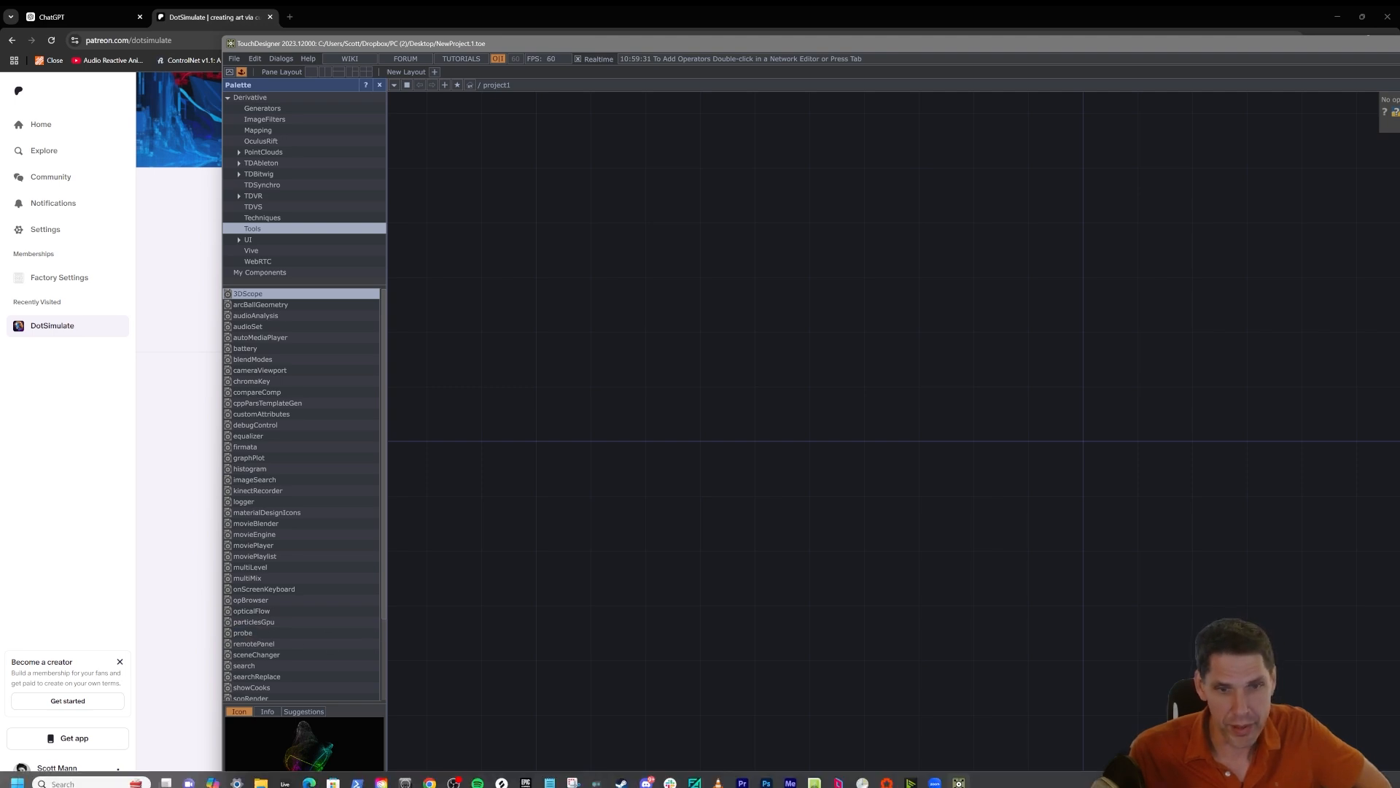
click(261, 780)
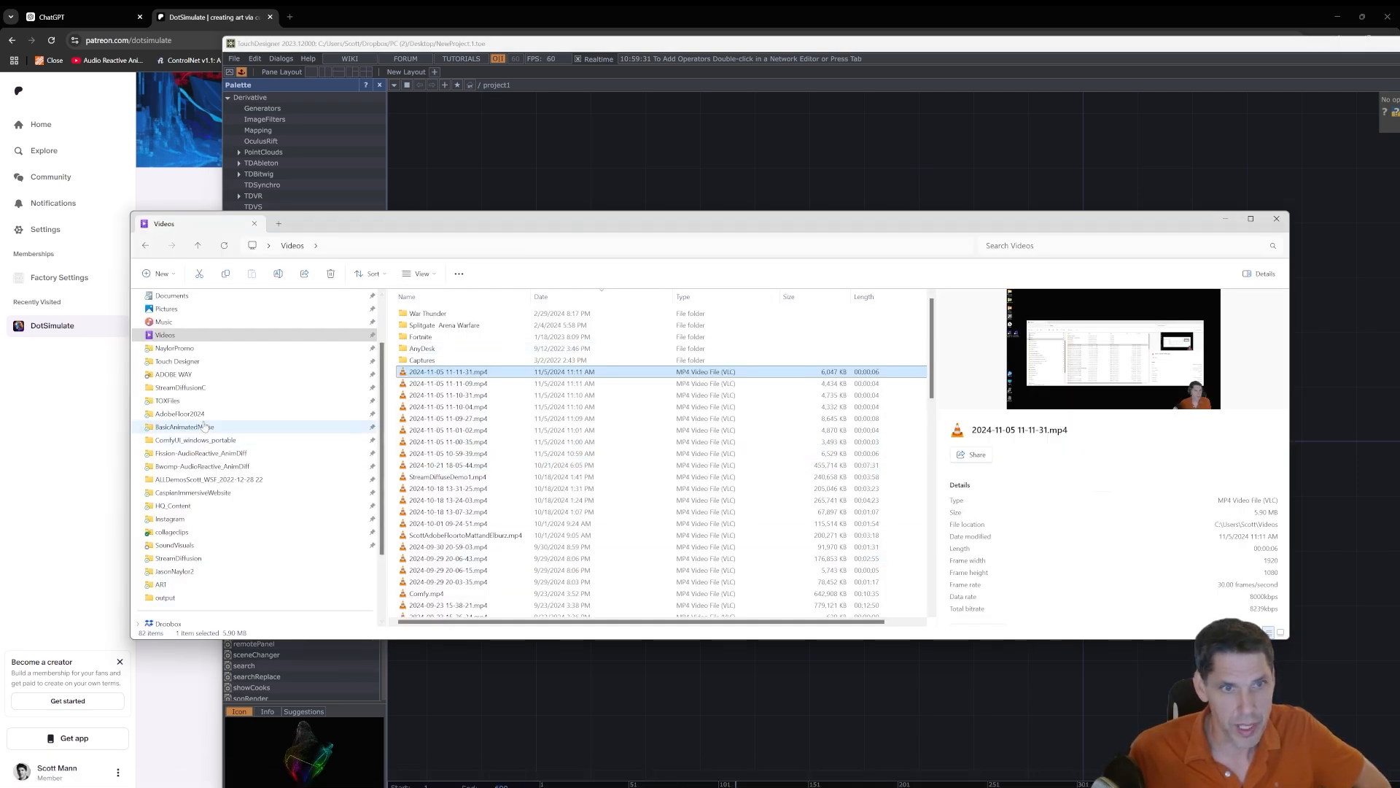
click(168, 400)
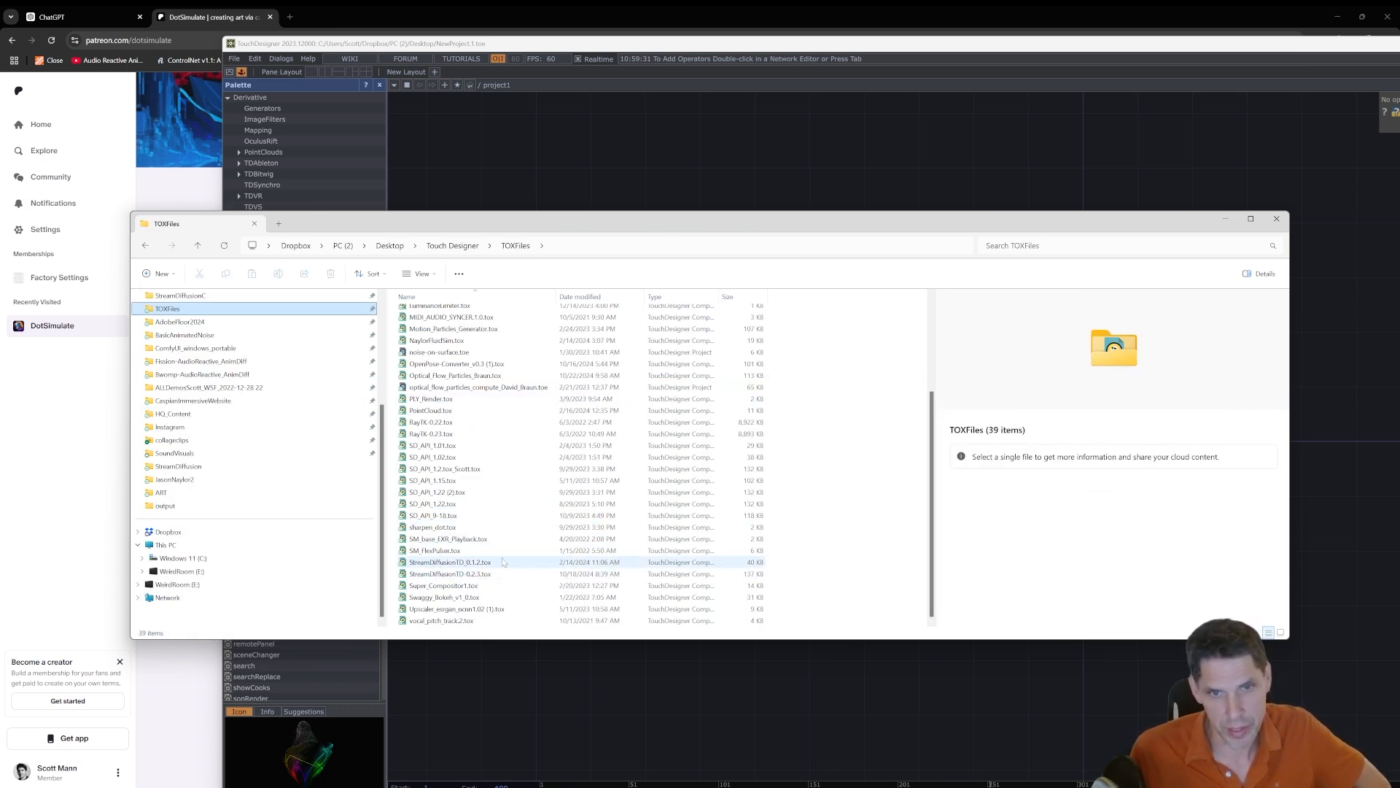
drag(464, 572, 738, 164)
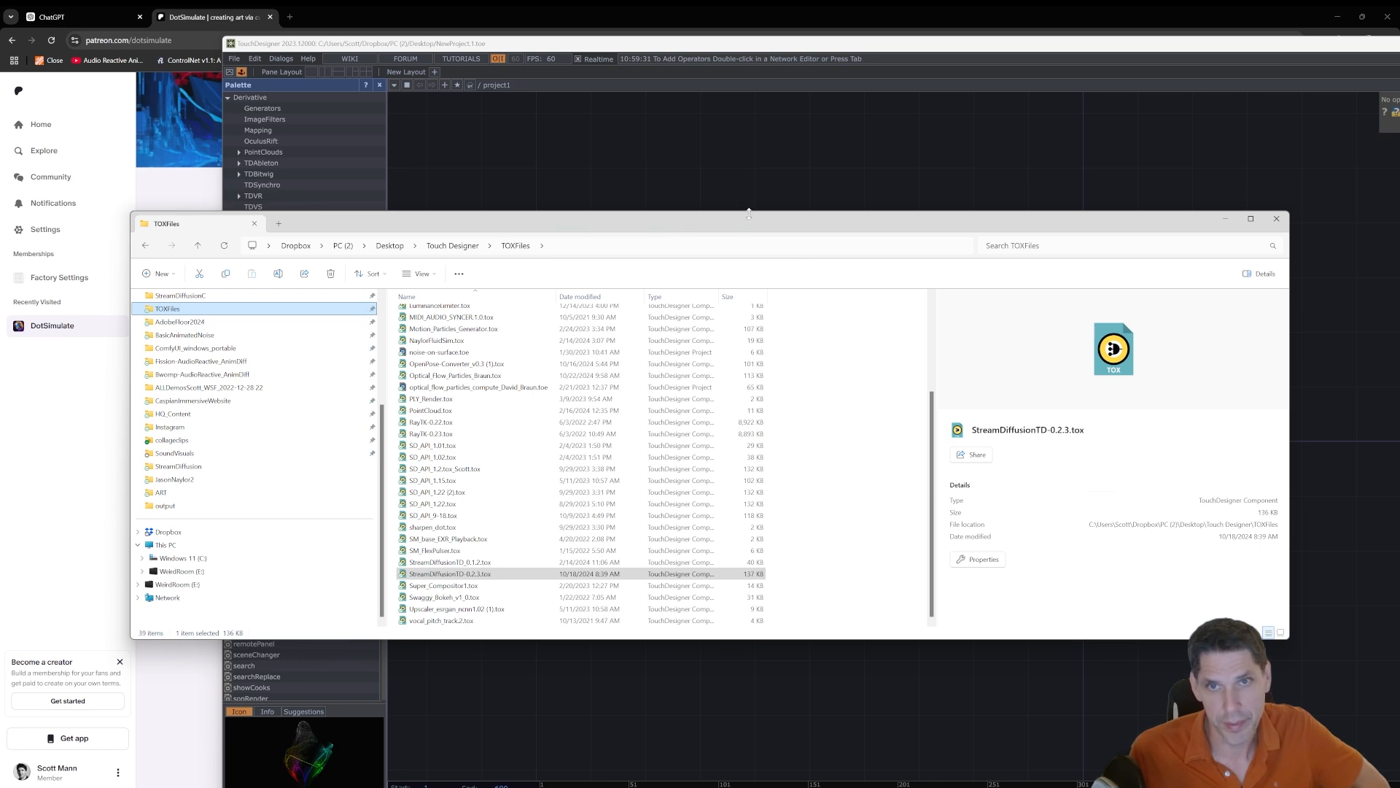
drag(750, 220, 665, 455)
click(1191, 450)
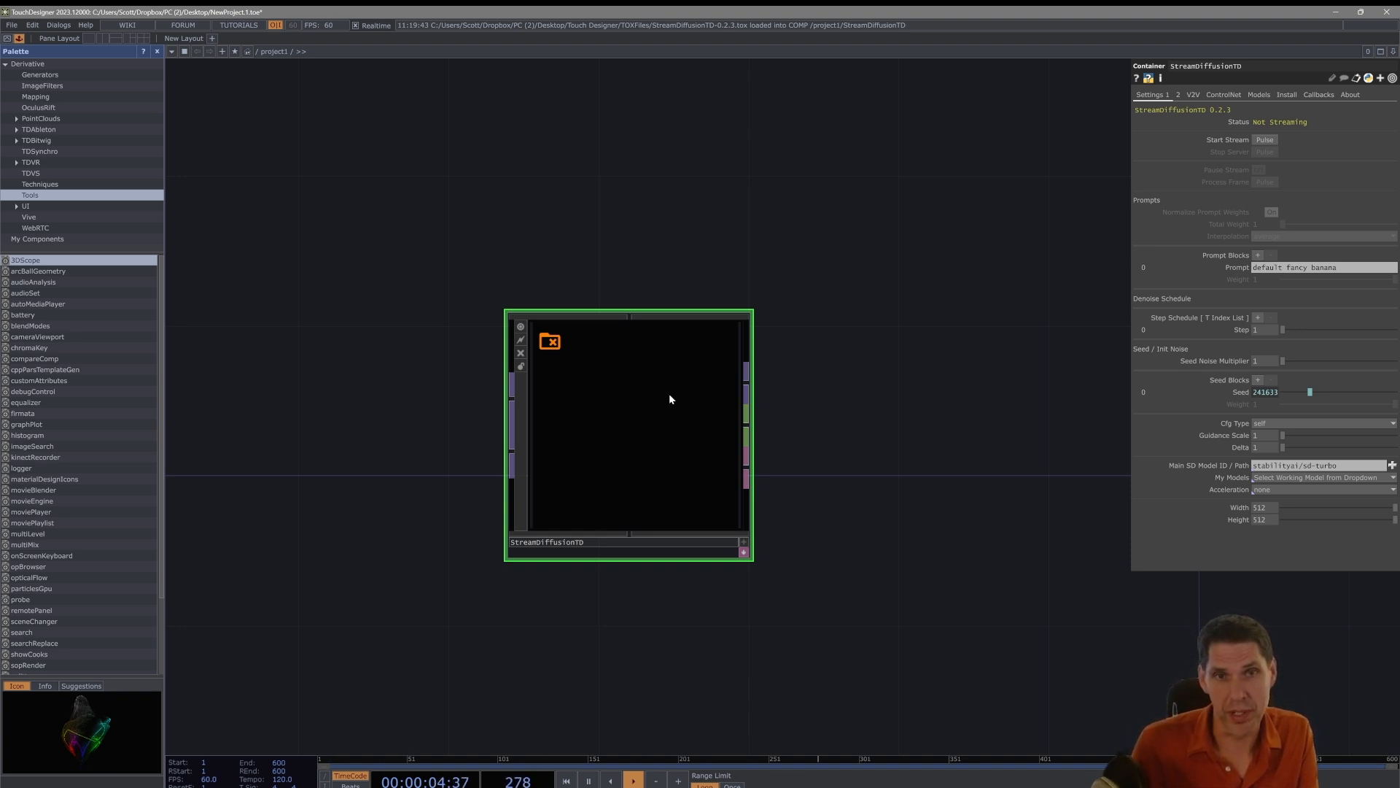
Inspect the operators inside the StreamDiffusionTD component and return to the project1 network
key(i)
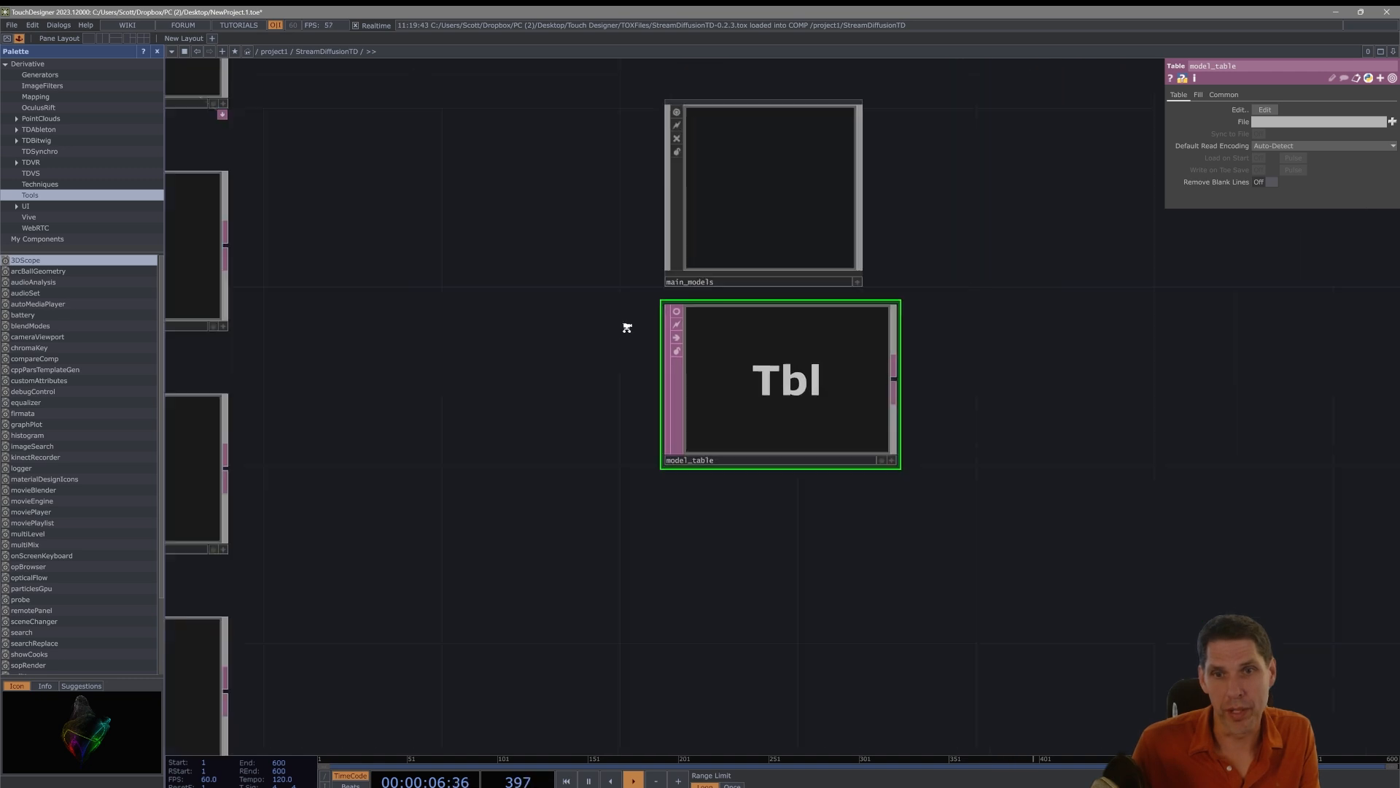
scroll(861, 450, down, 5)
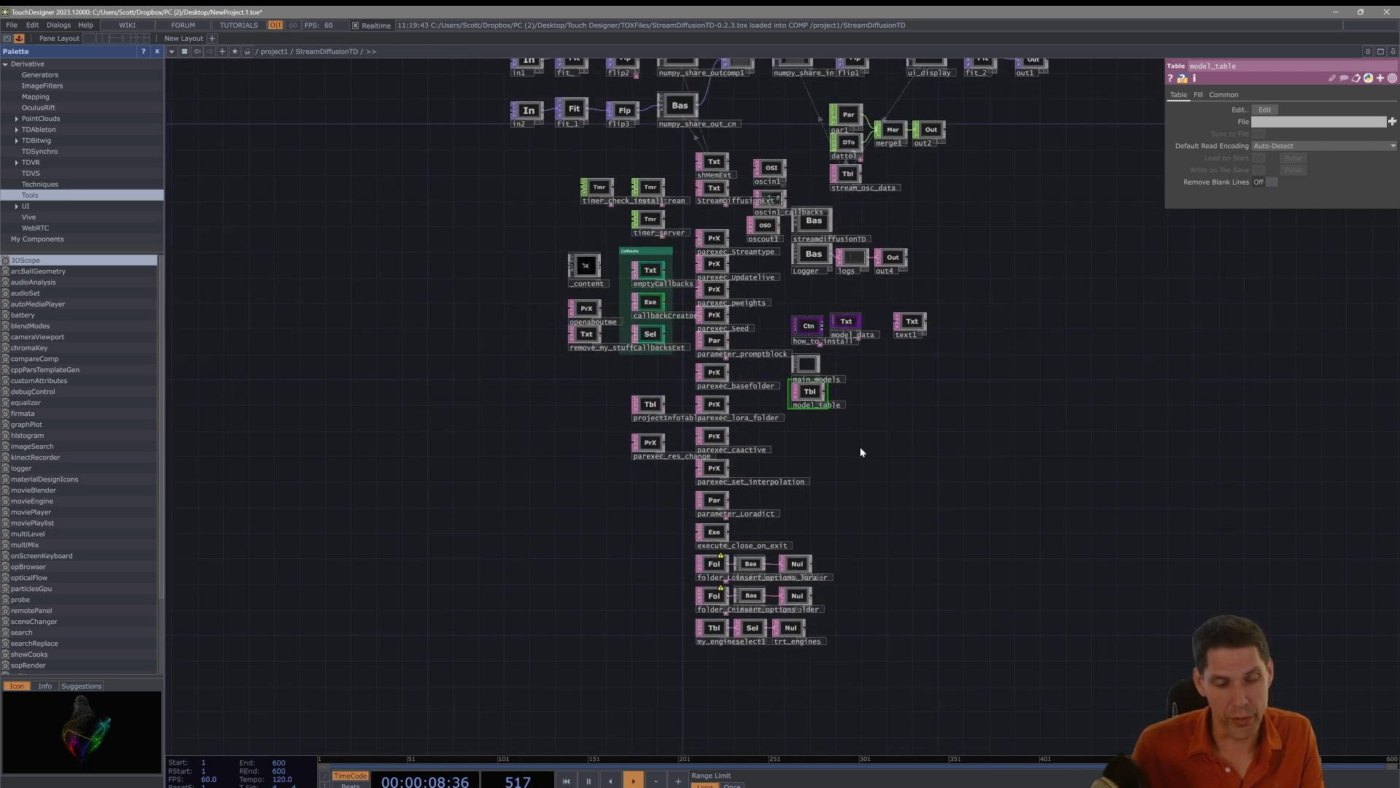
key(u)
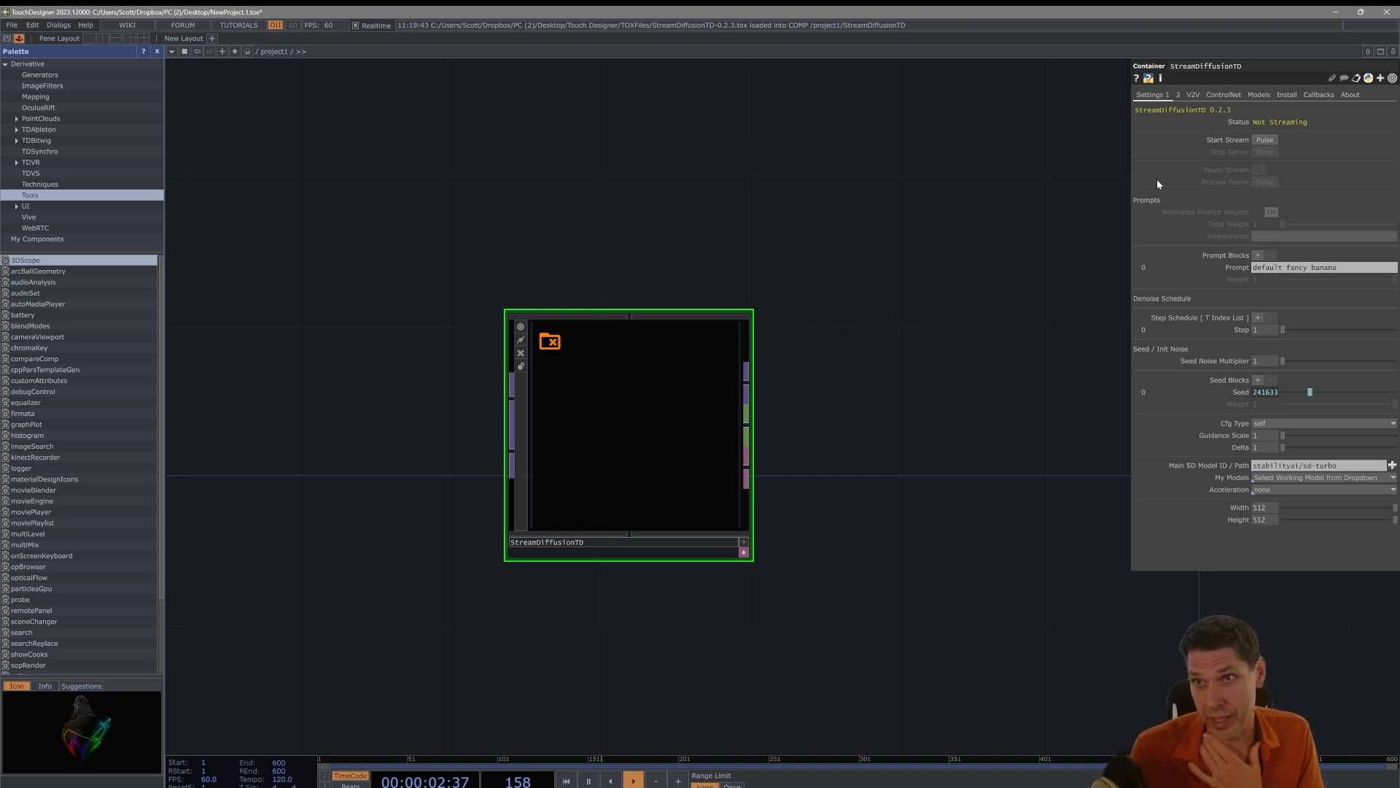
Open StreamDiffusionTD's installation guide, widen it, and read the prerequisites and installation steps
click(1286, 96)
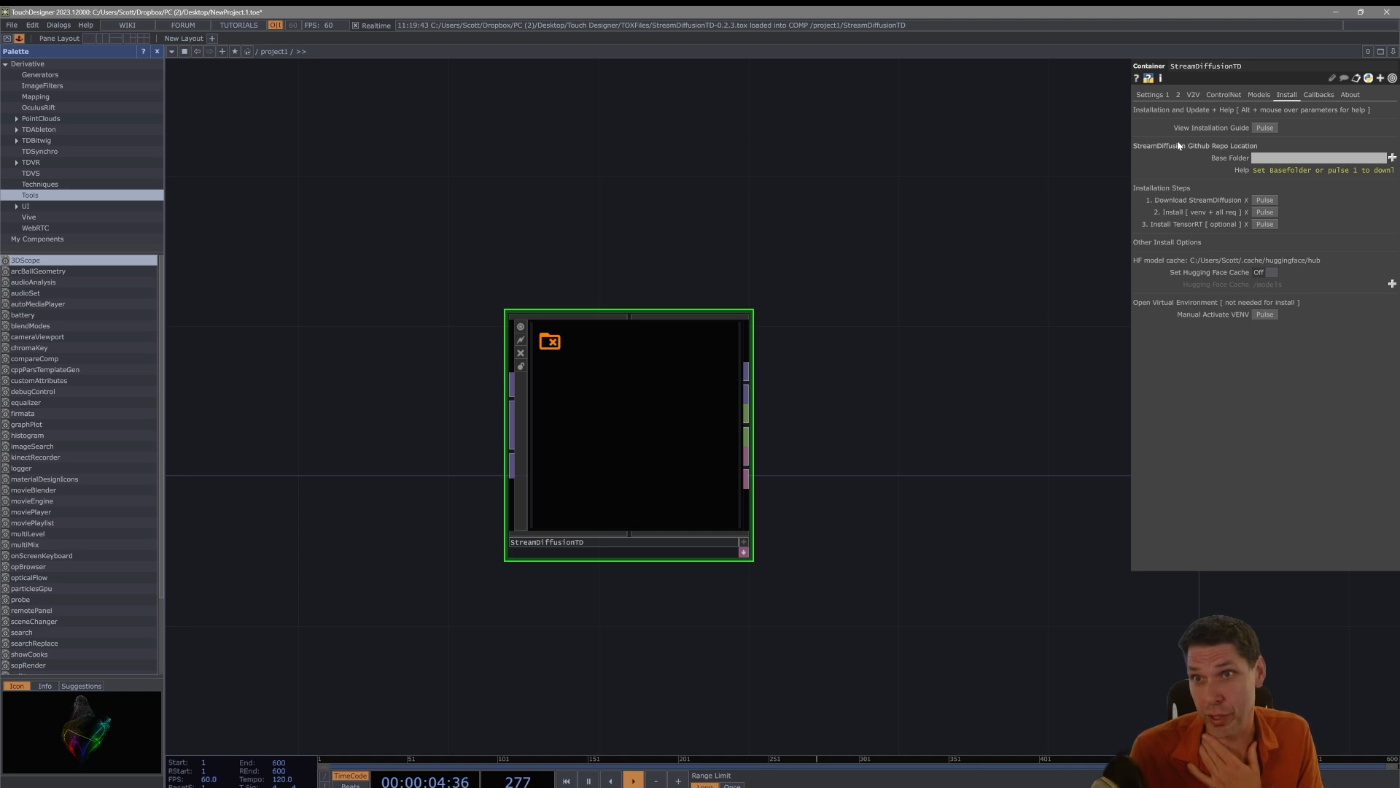
drag(1129, 132, 1039, 138)
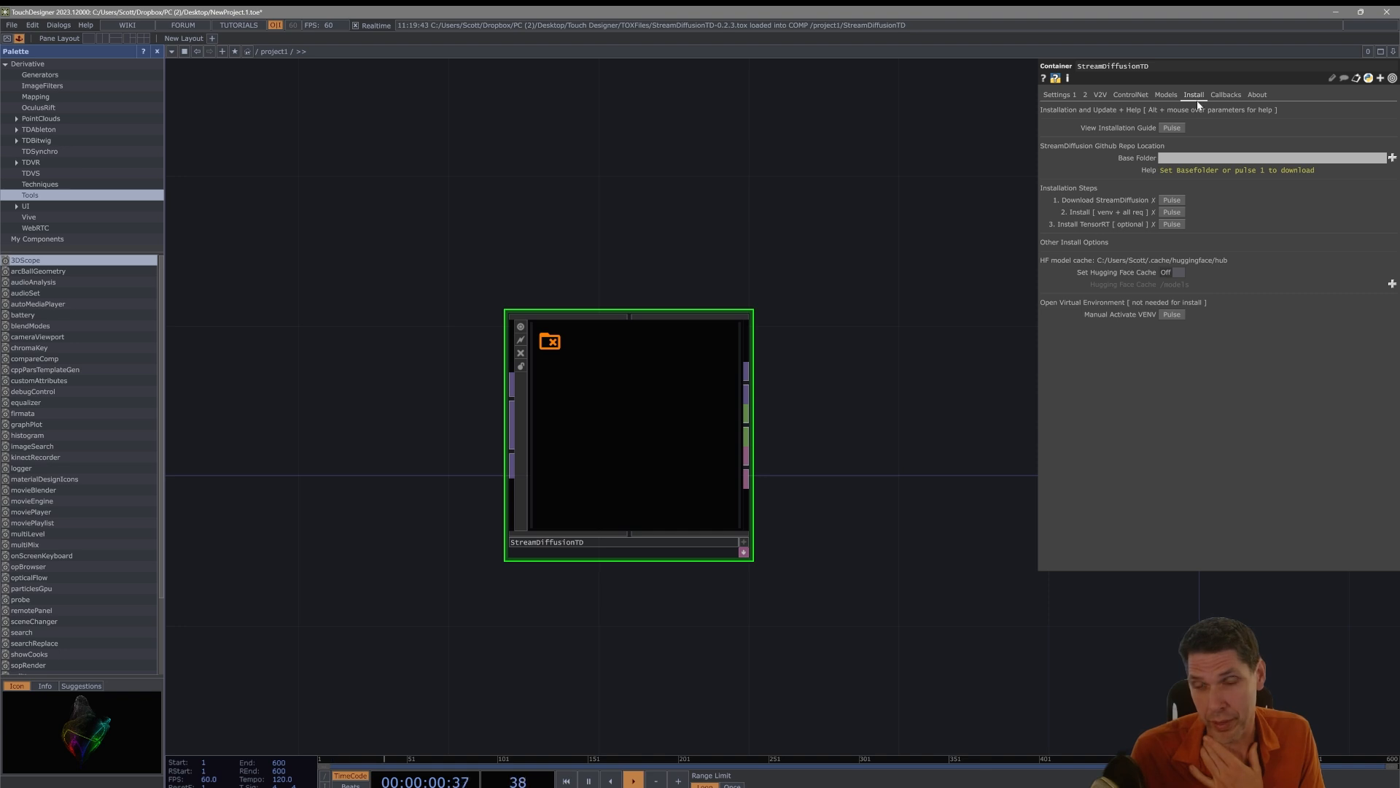
click(1174, 129)
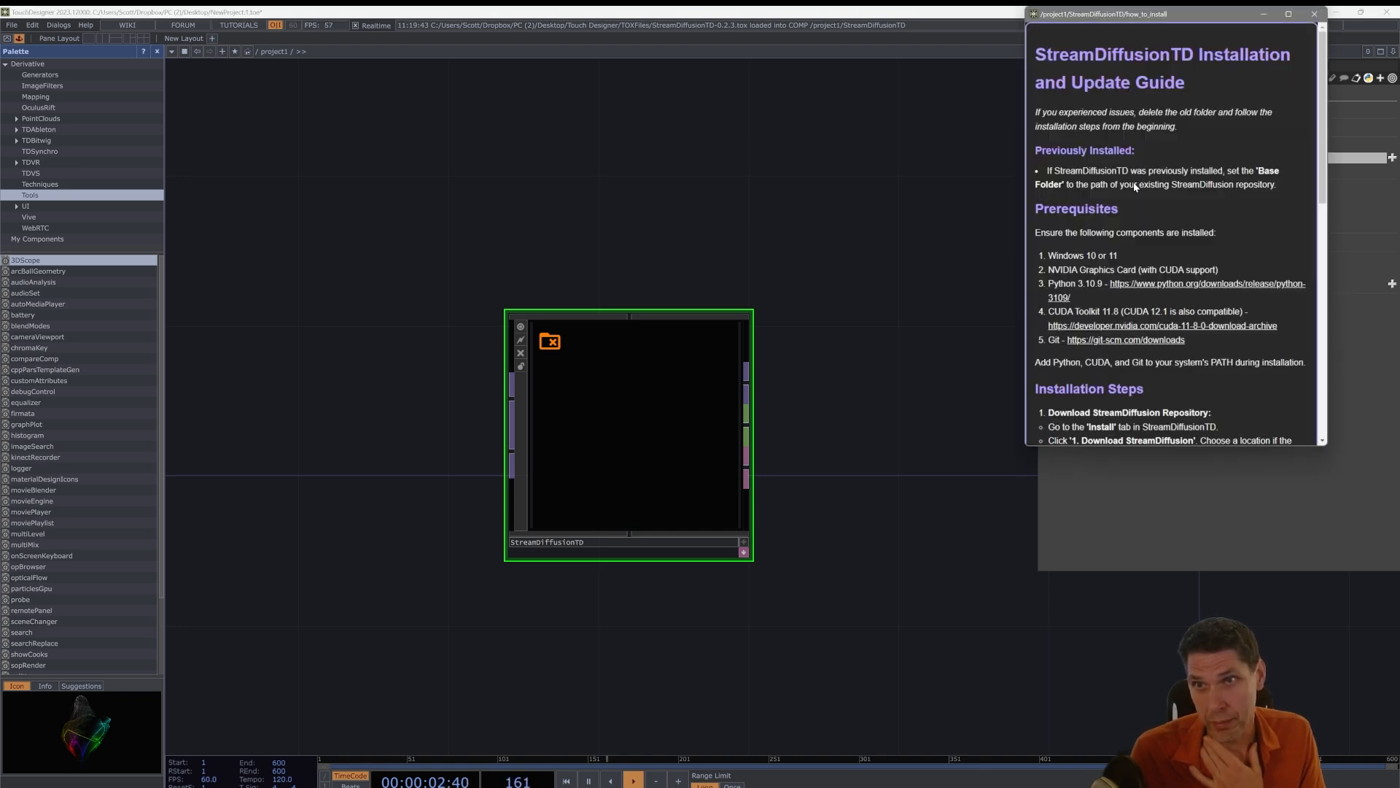
drag(1024, 117, 771, 129)
drag(915, 20, 984, 144)
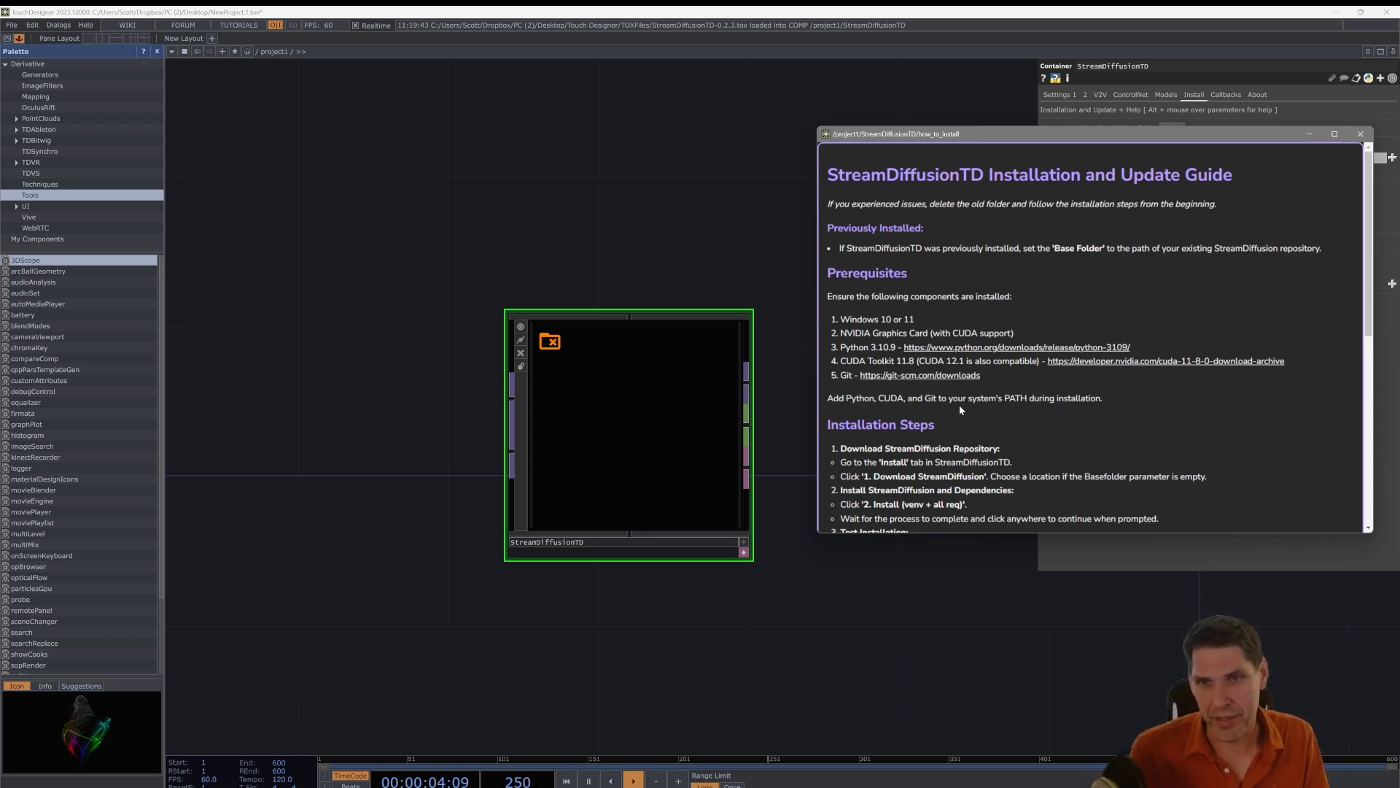
scroll(963, 438, down, 2)
scroll(956, 310, up, 2)
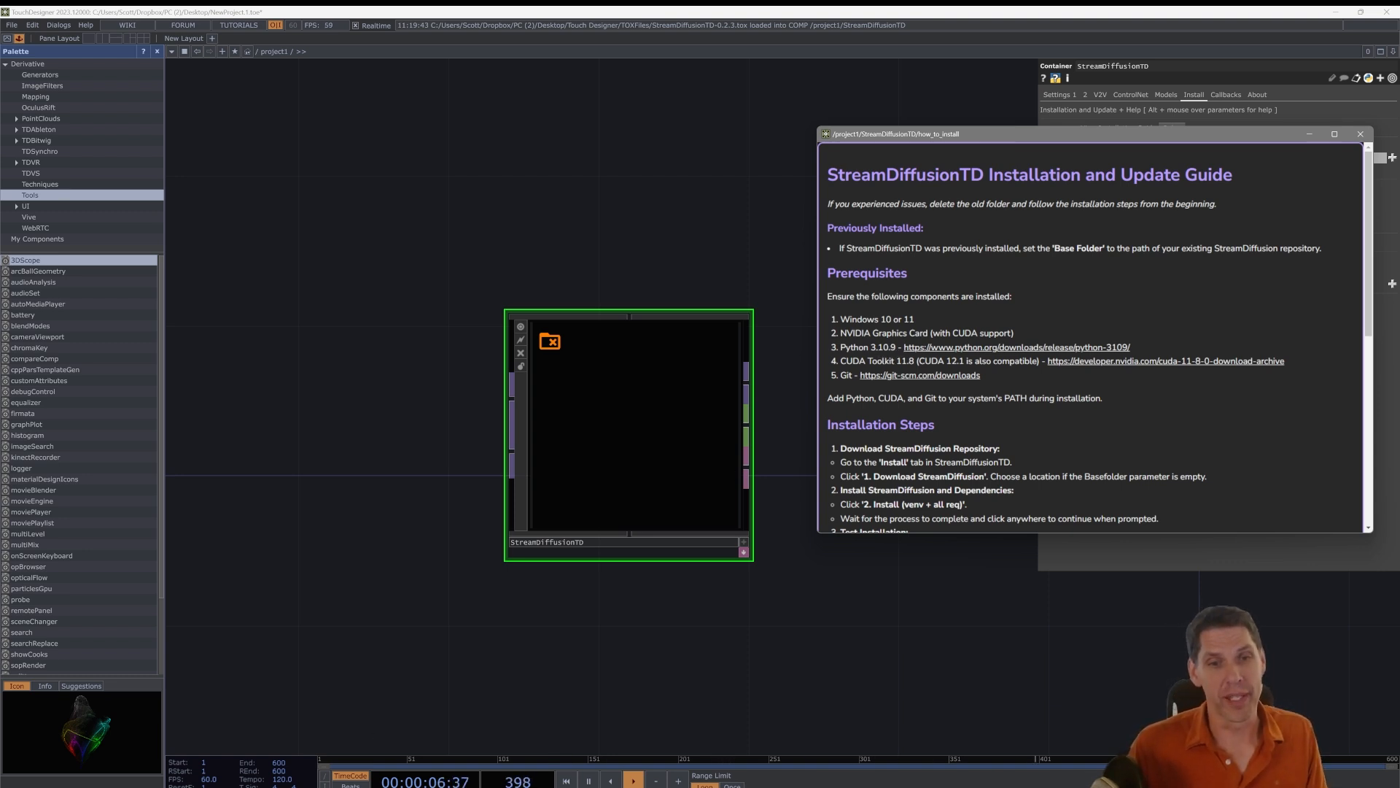
Switch to Windows Settings and search the installed apps list for python
mouse_move(309, 785)
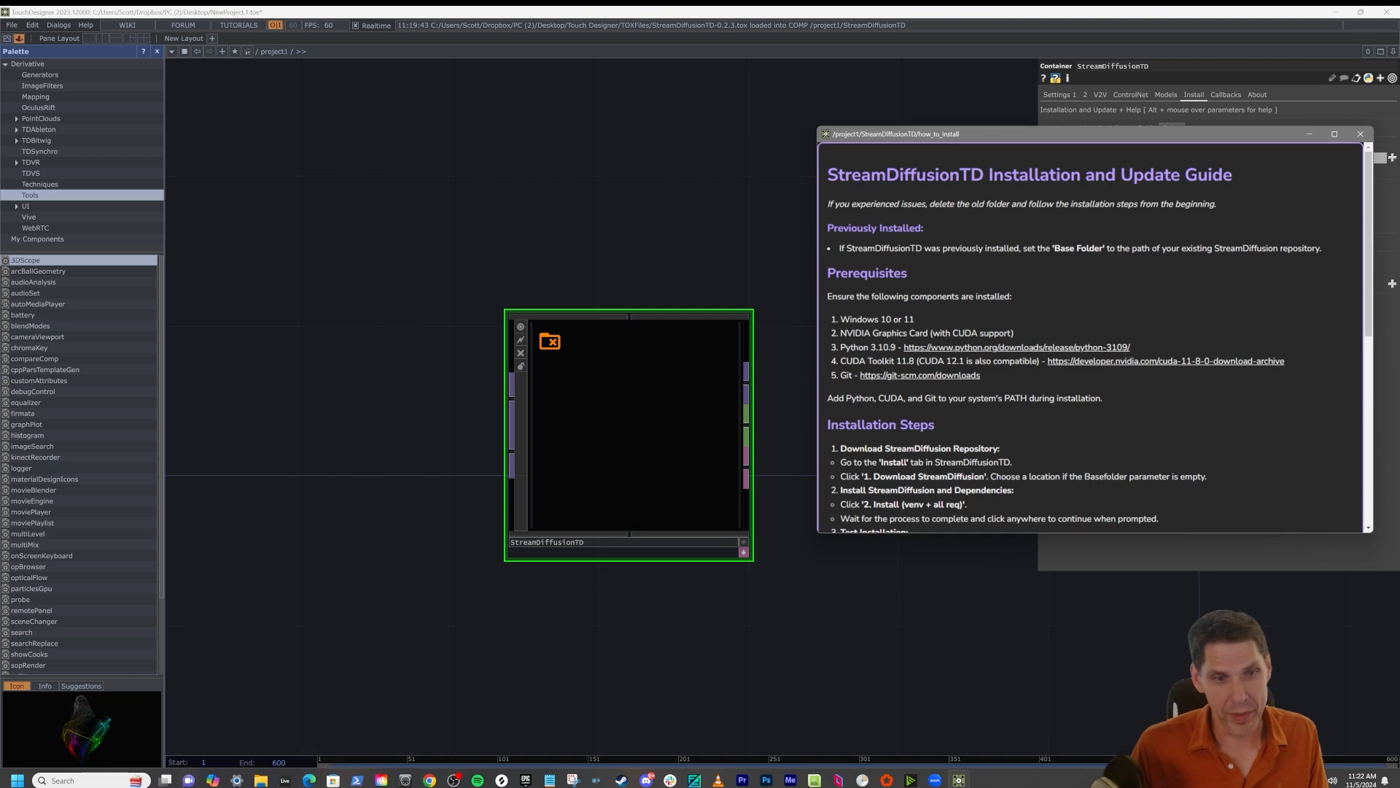
click(97, 780)
text(apps)
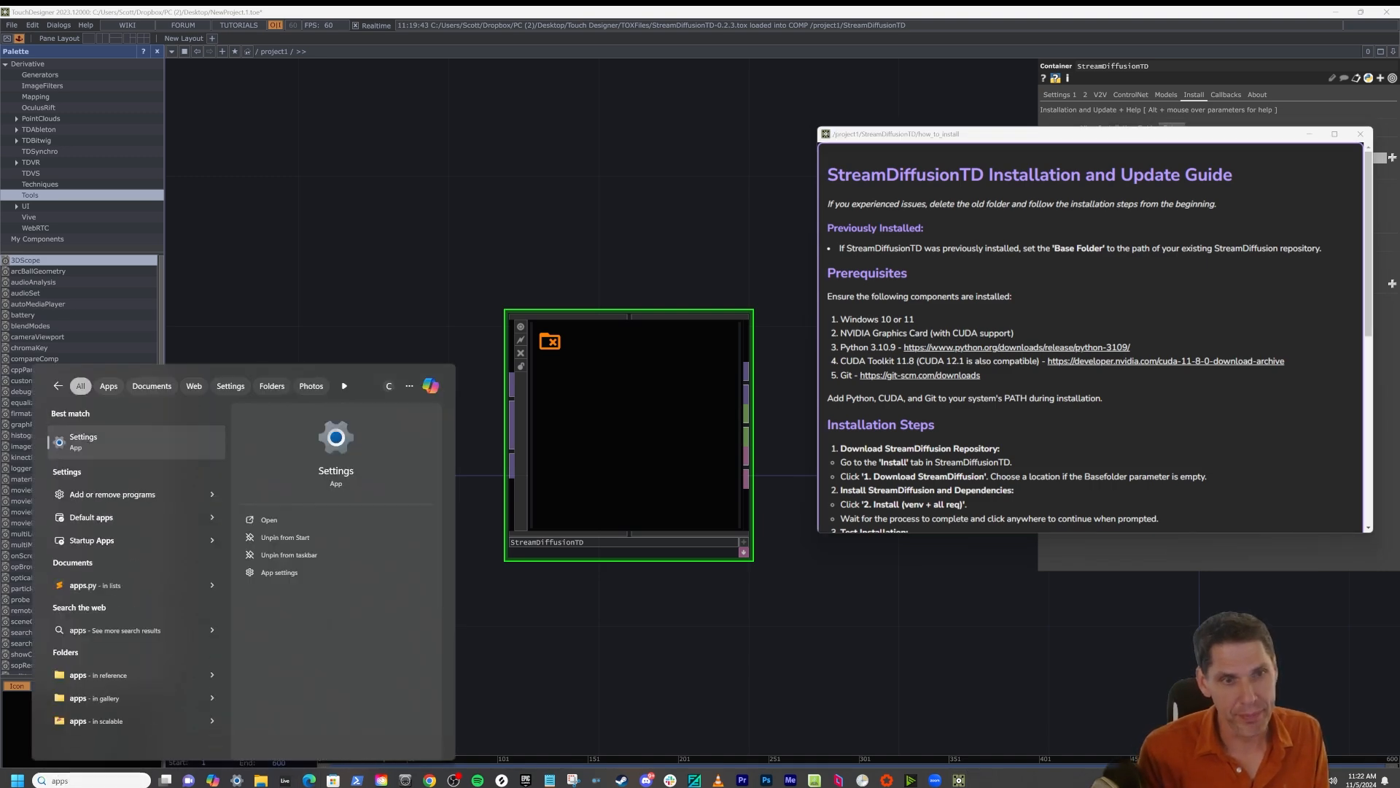
key(Return)
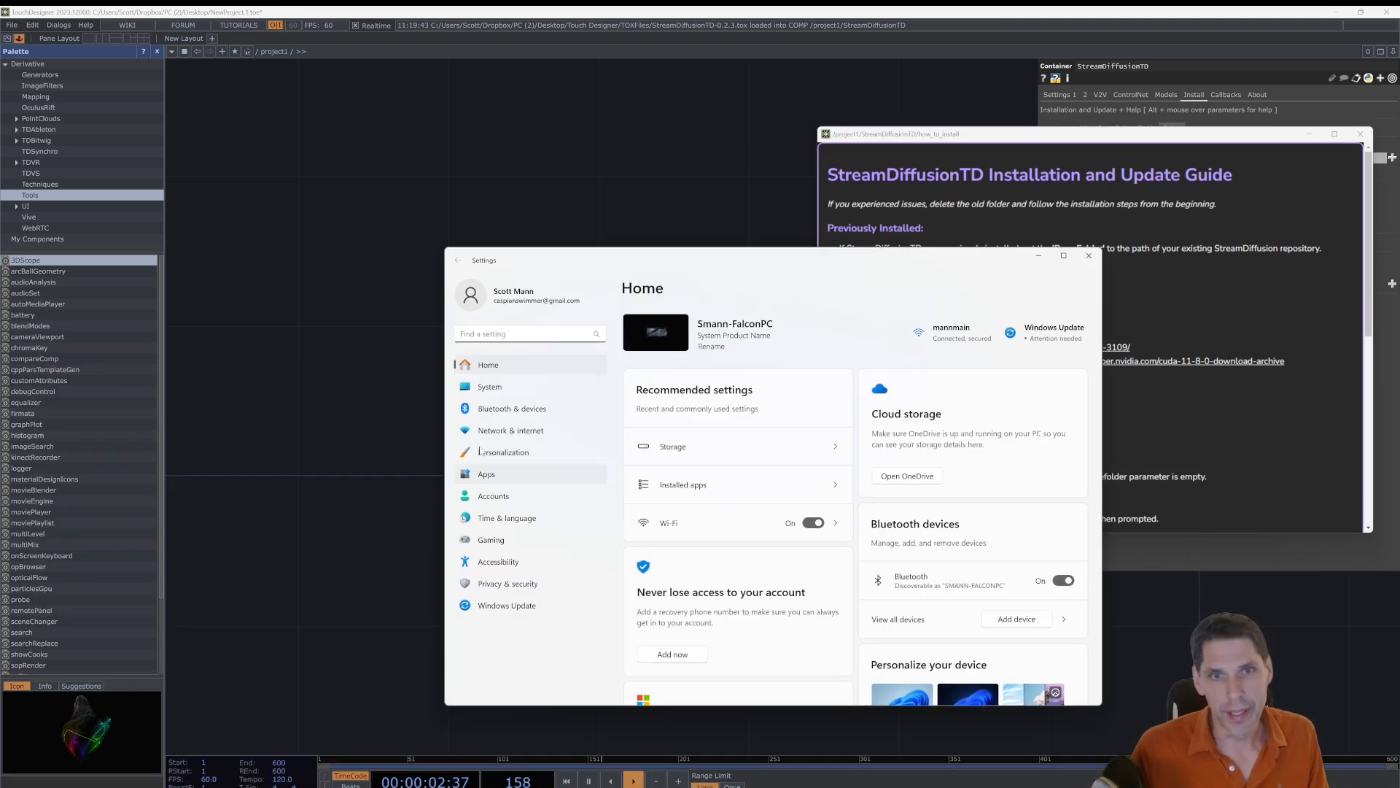
click(513, 334)
text(apps)
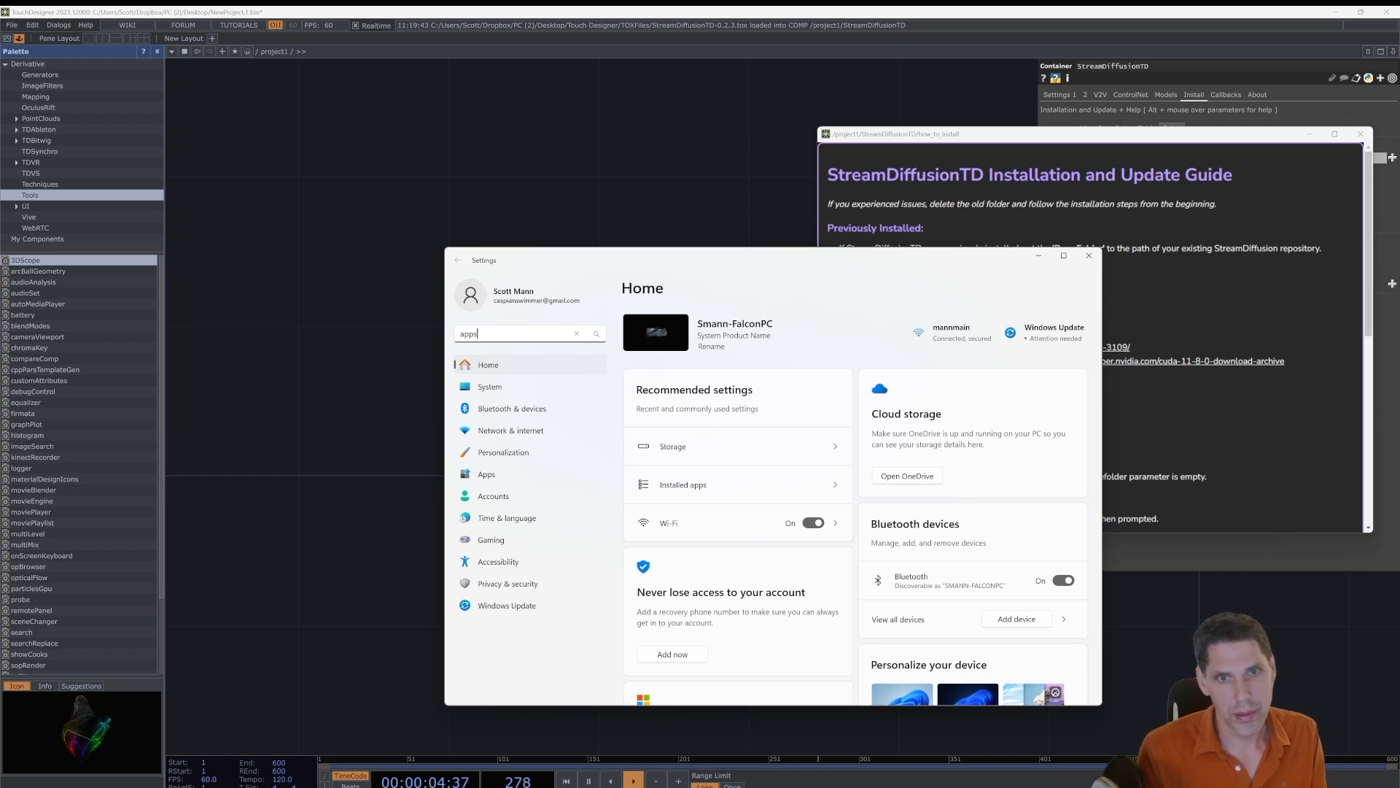
key(Return)
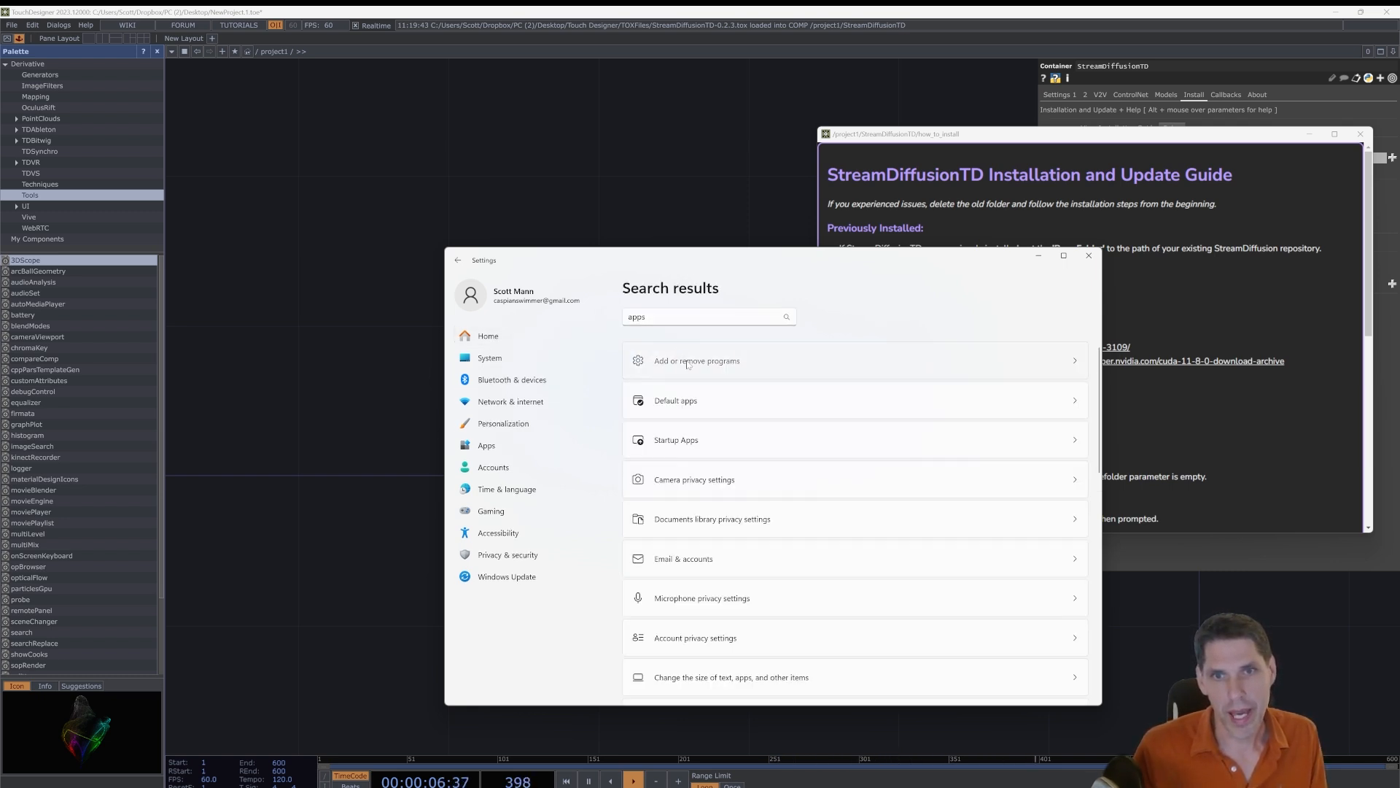
click(656, 360)
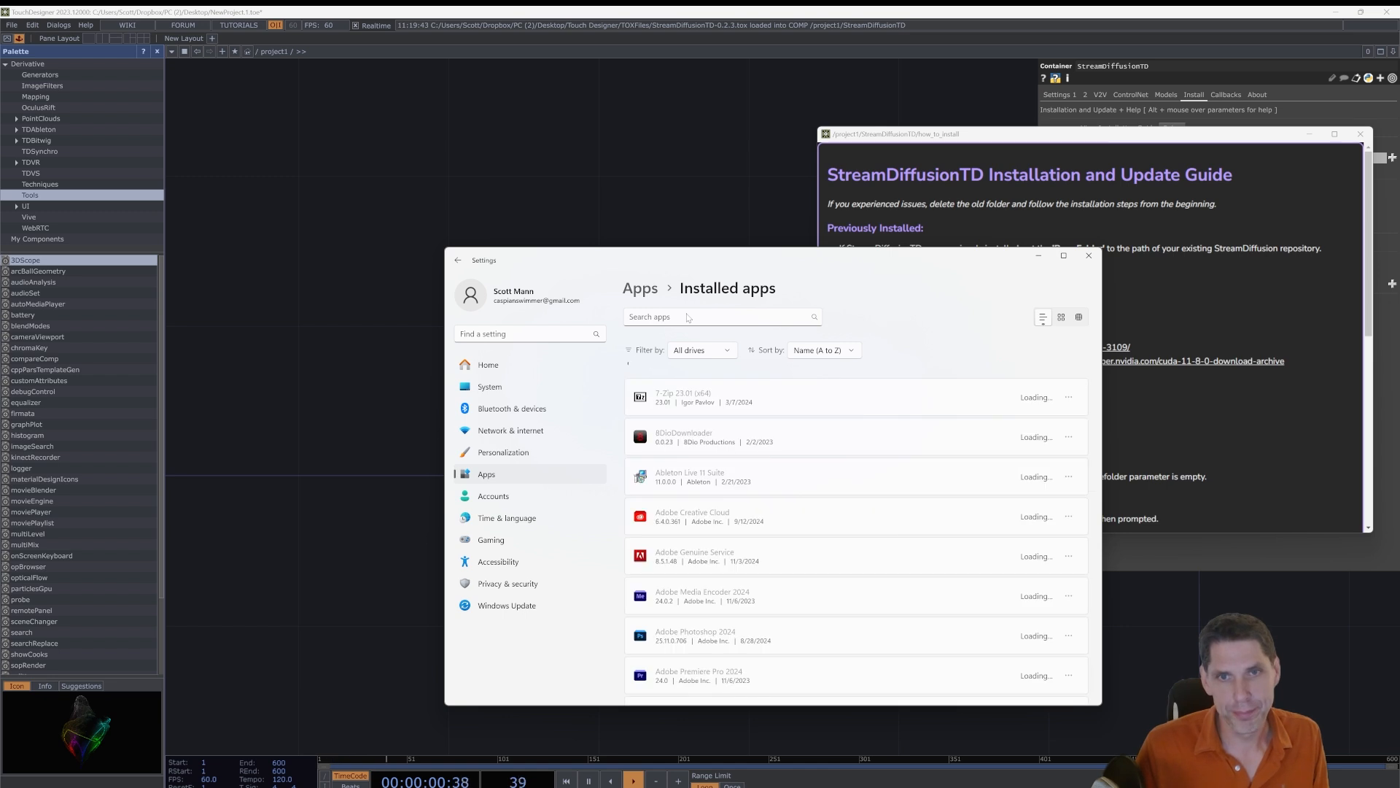
text(python)
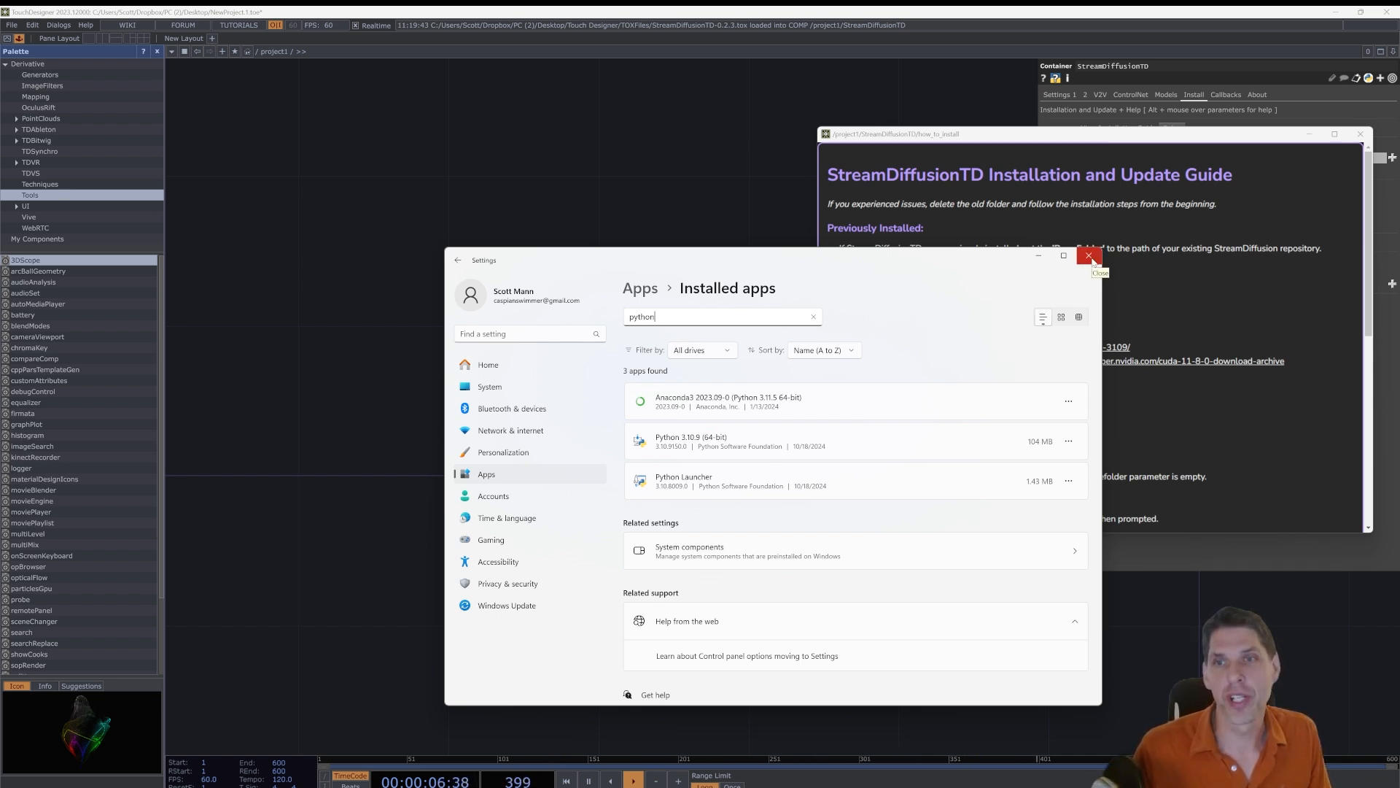
Open a Command Prompt window and move it toward the middle of the screen
mouse_move(113, 786)
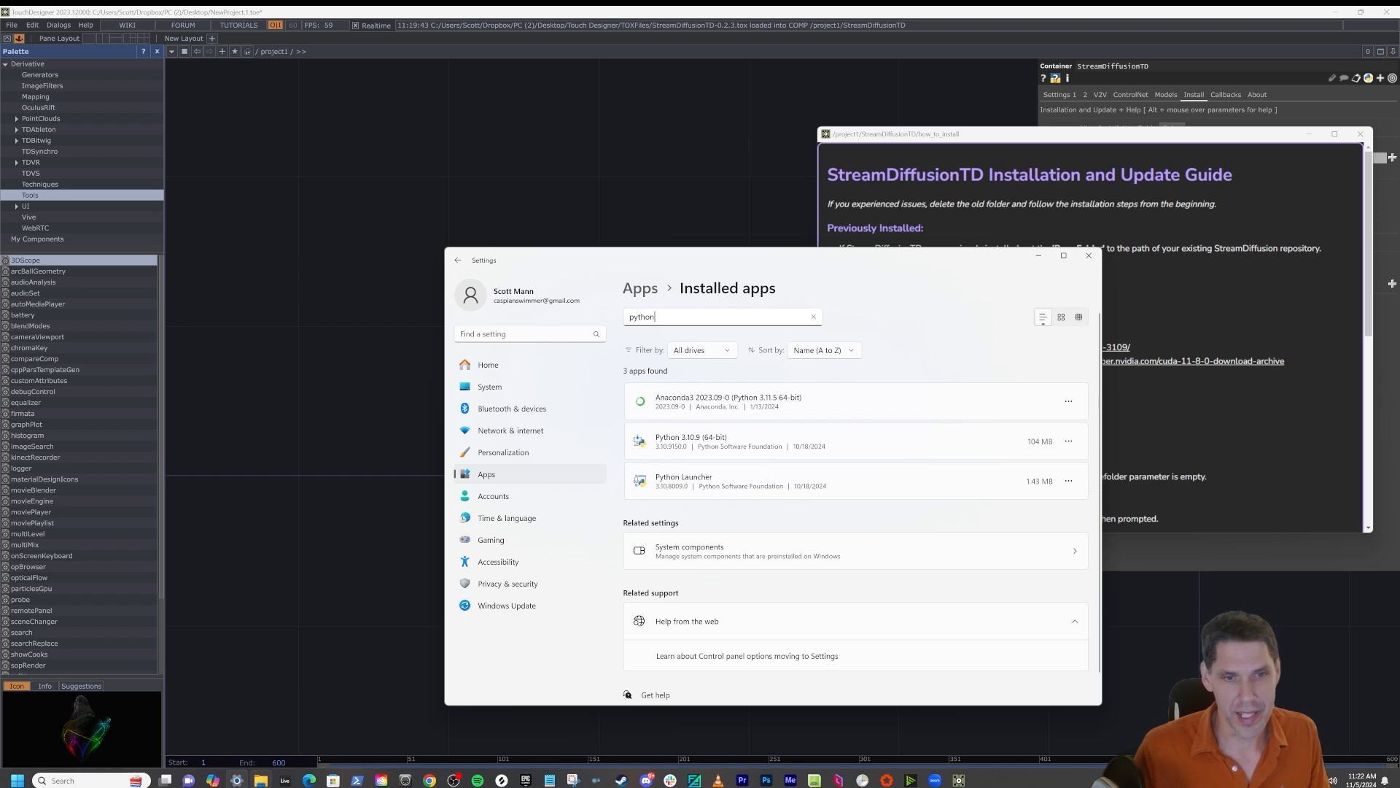
click(86, 780)
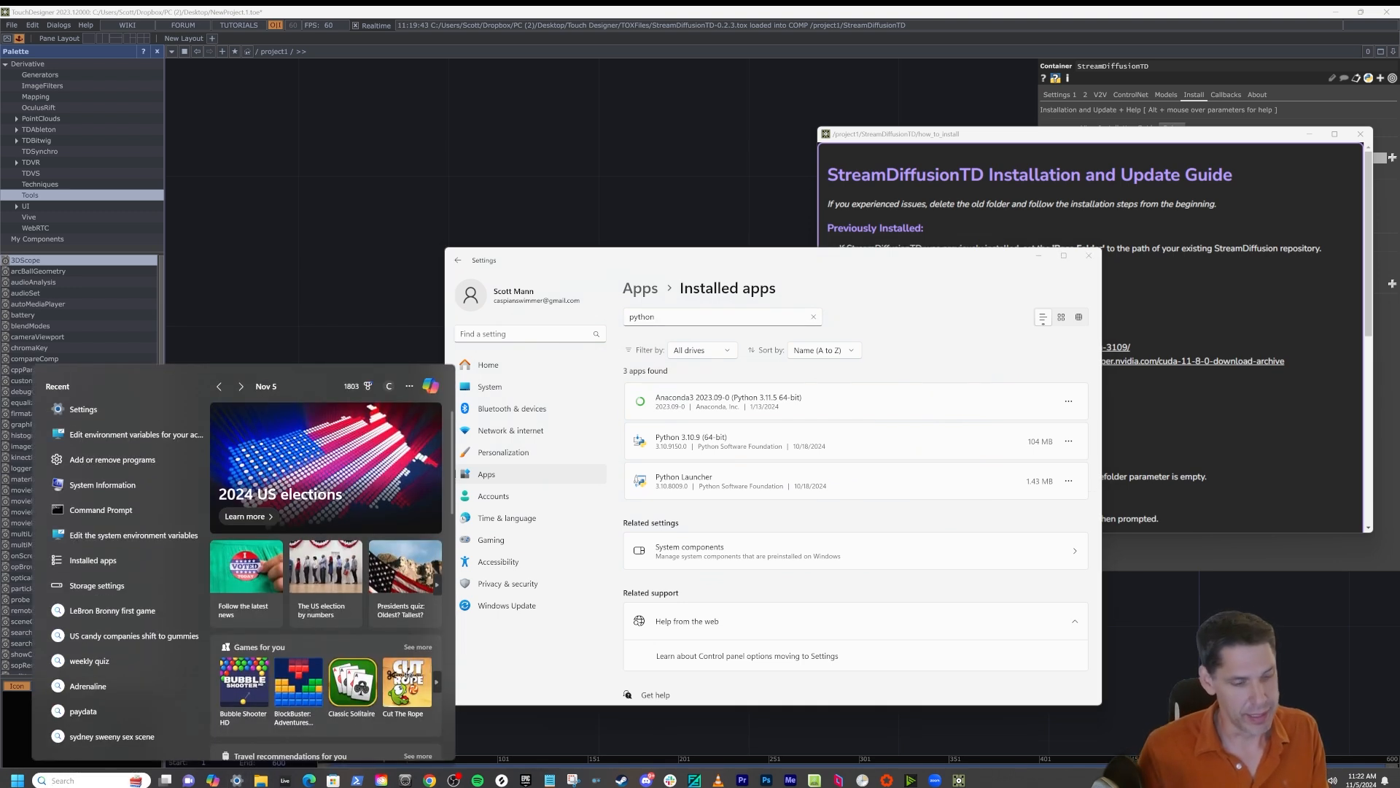
text(cmd)
key(Return)
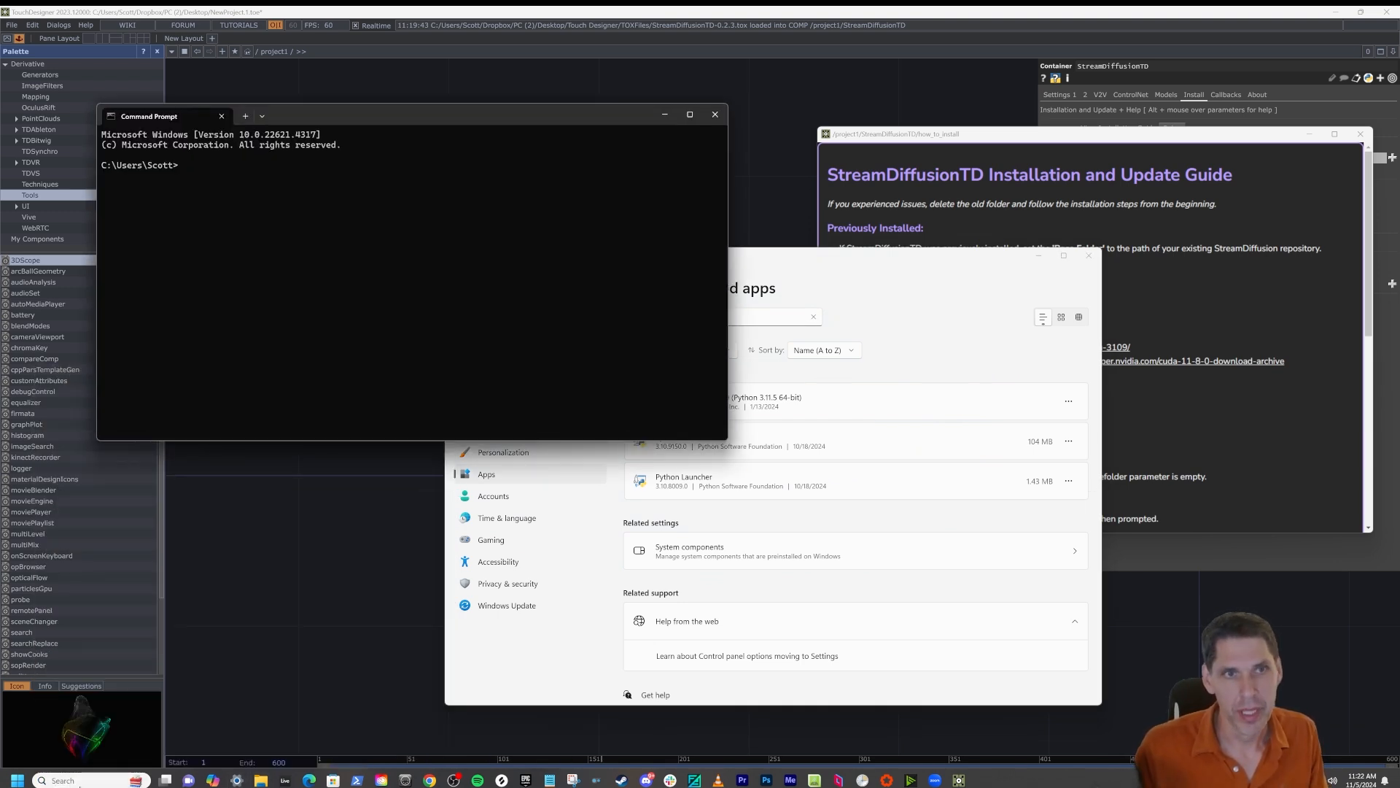
drag(378, 123, 650, 234)
Switch to ChatGPT in the browser and ask "how do i know what version of python i have?"
key(alt+Tab)
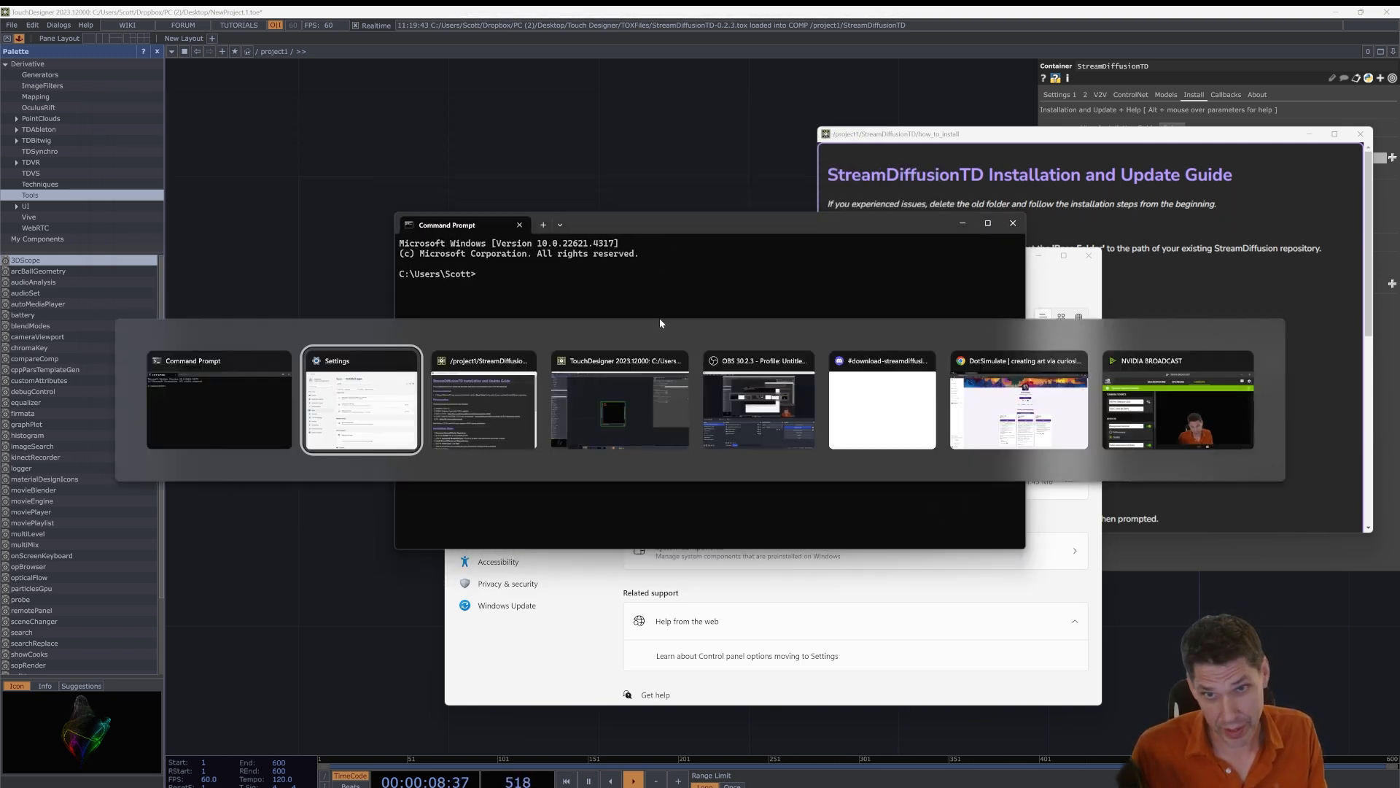
key(alt+Tab)
key(alt+Tab)
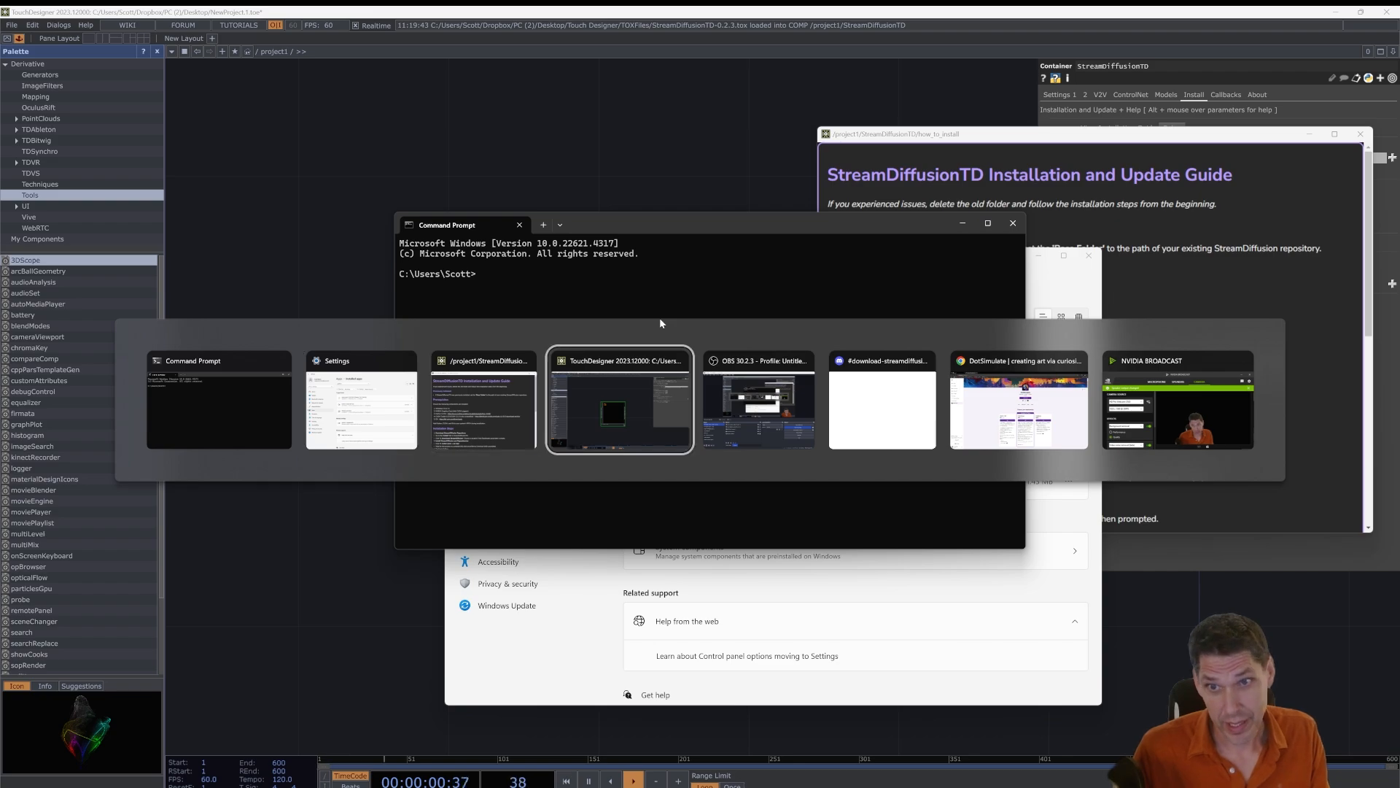
key(alt+Tab)
key(alt+Tab)
key(alt+Tab)
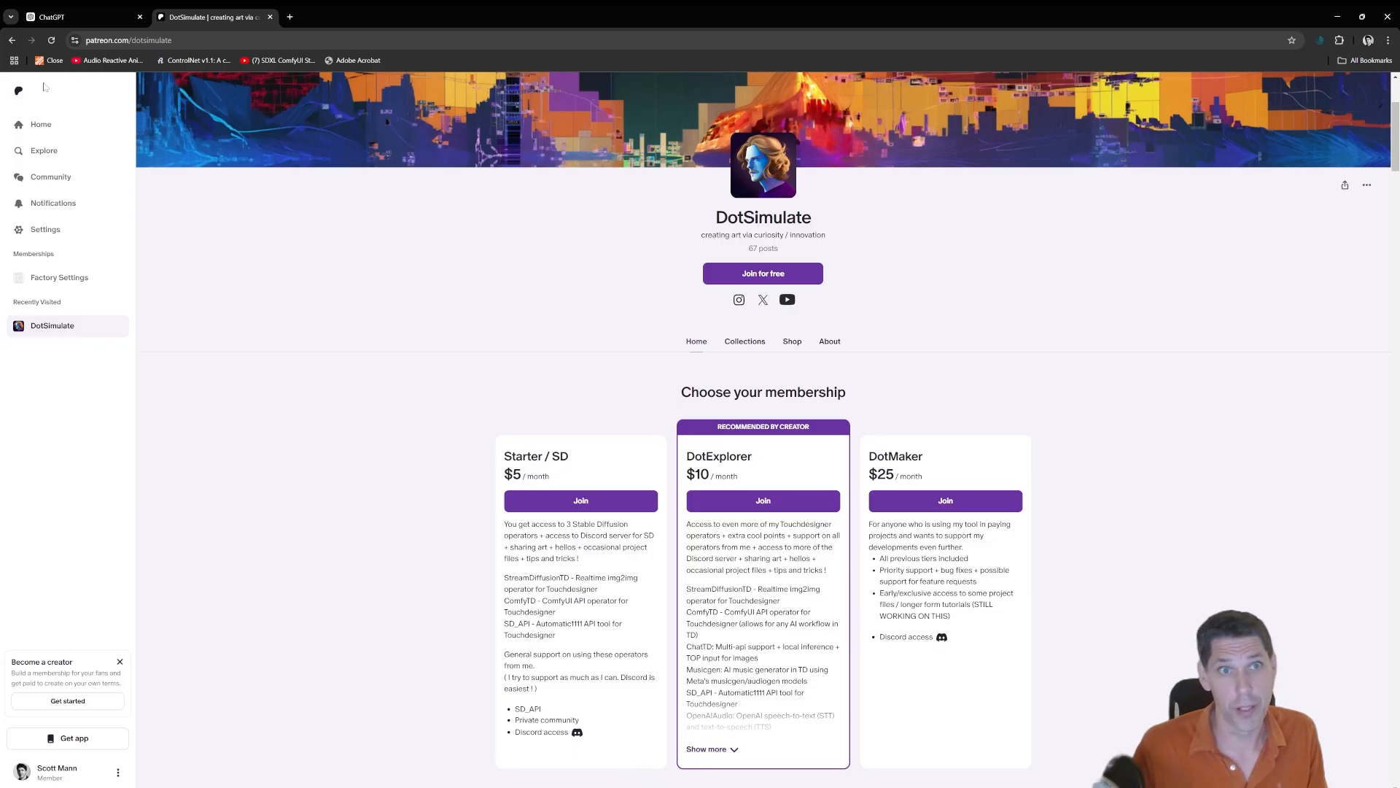
click(82, 18)
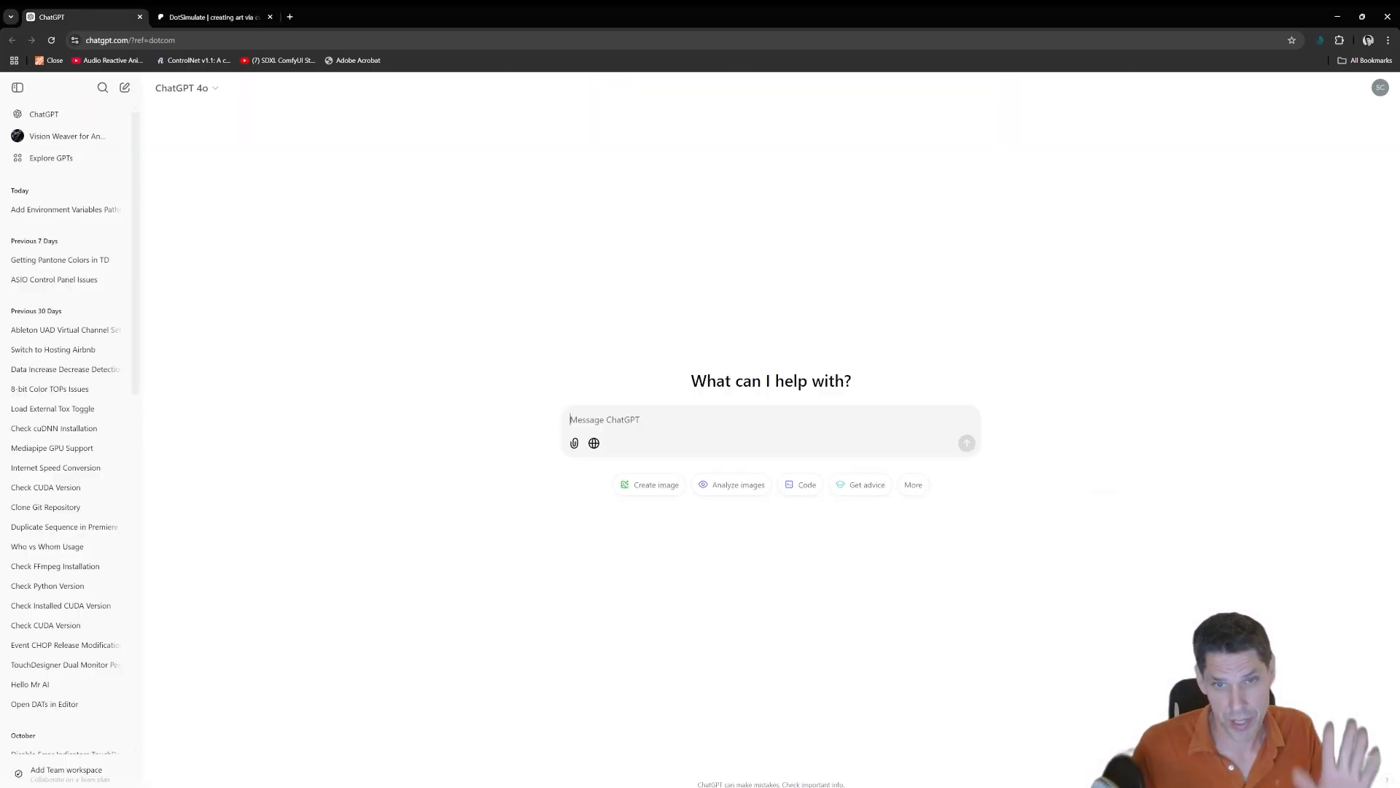
text(how do )
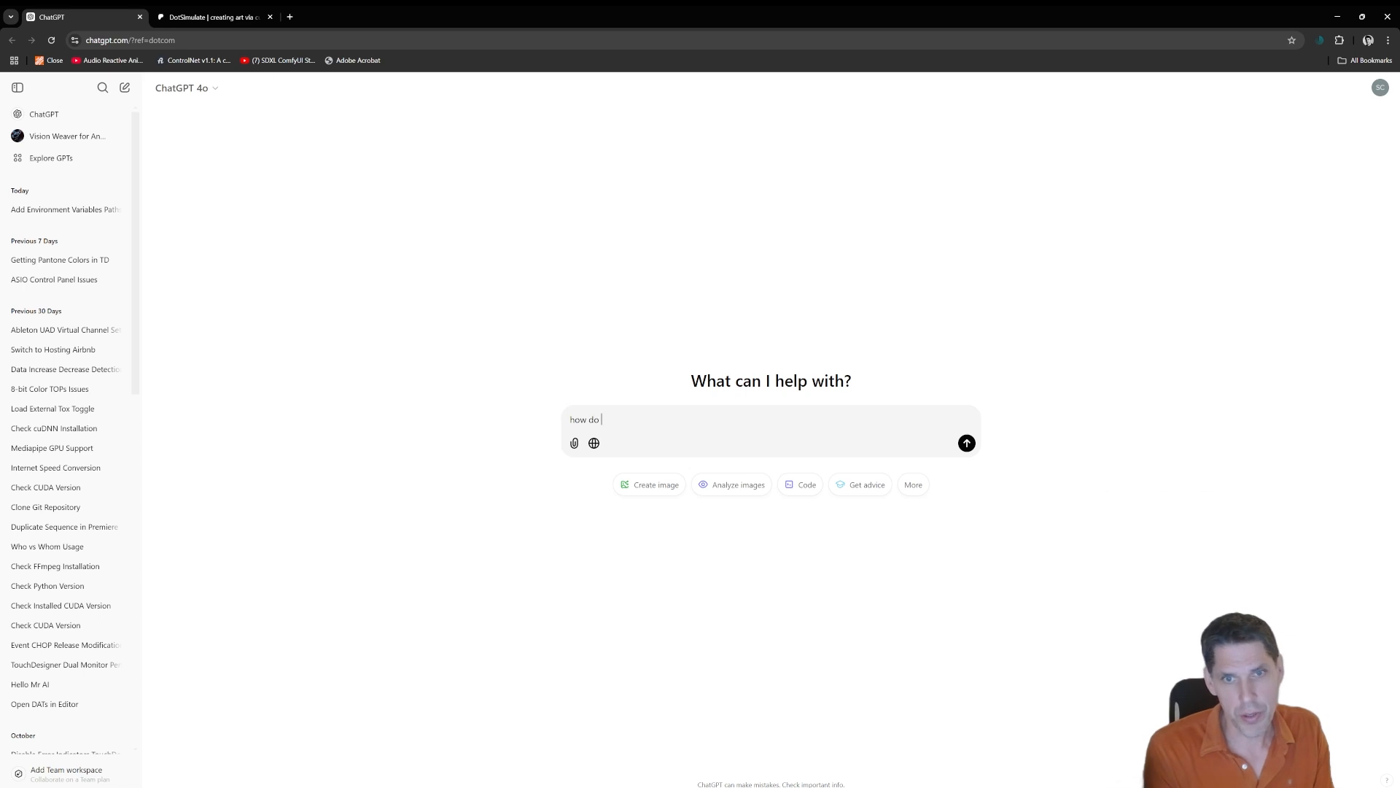
text(i know what versi)
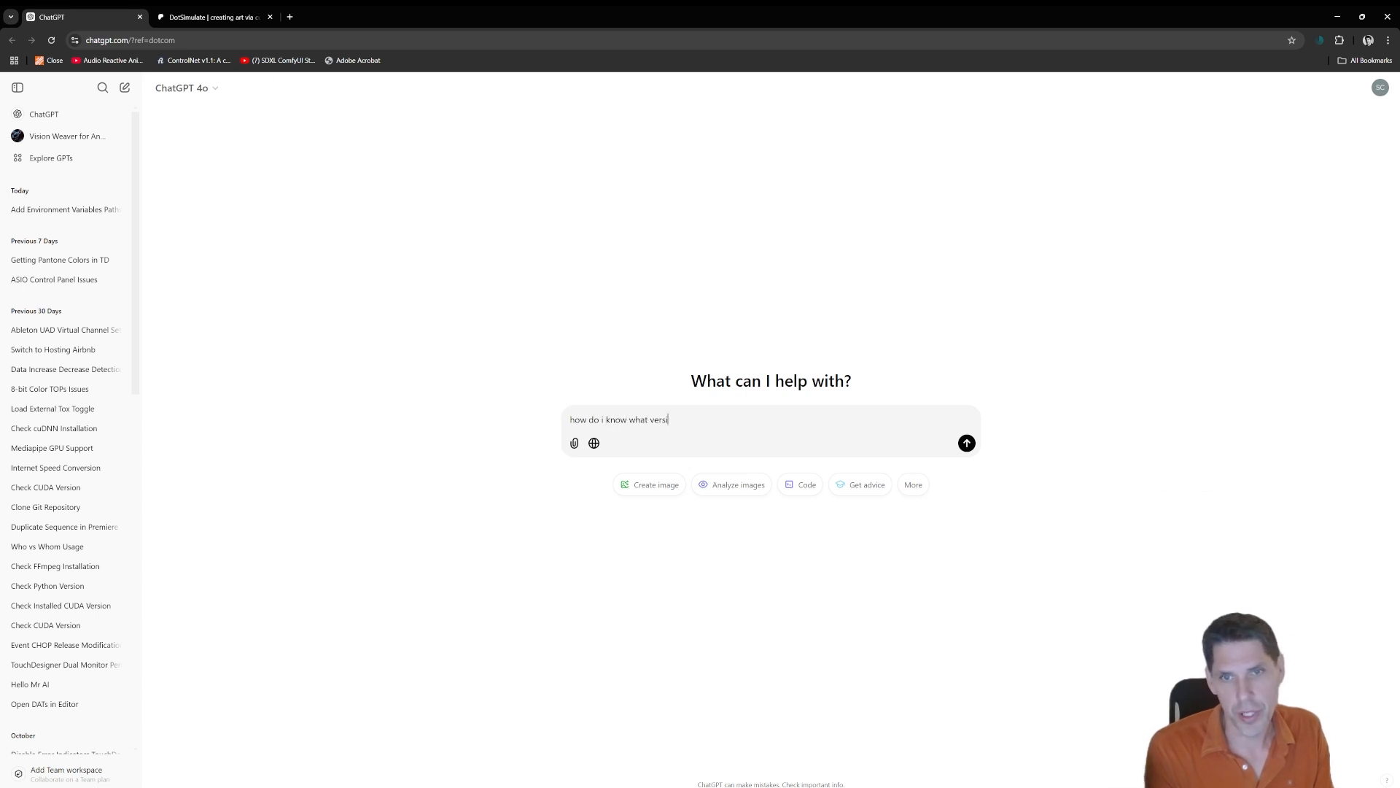
text(on of pytho)
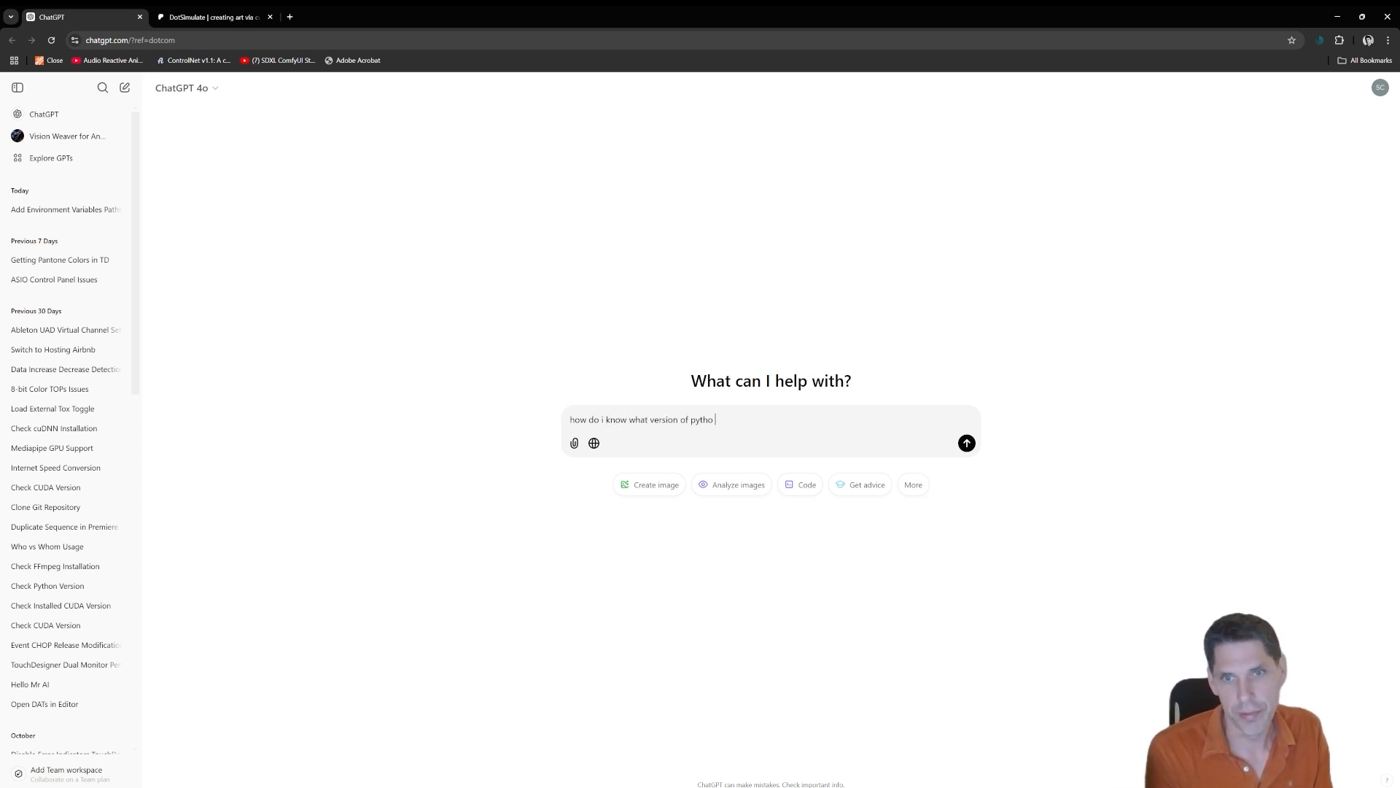
text(n i have?)
key(Return)
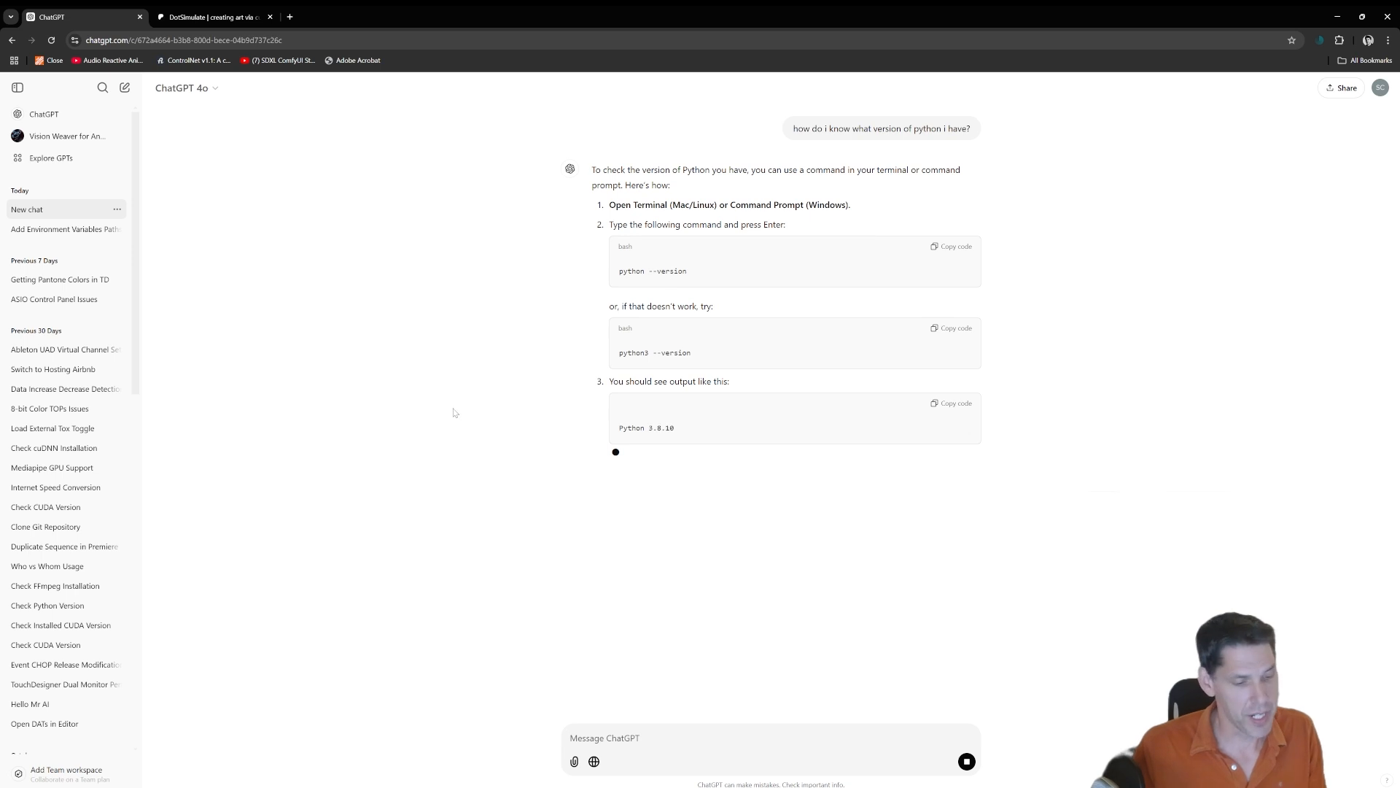
Return to Command Prompt and check the Python version with python --version
key(alt+Tab)
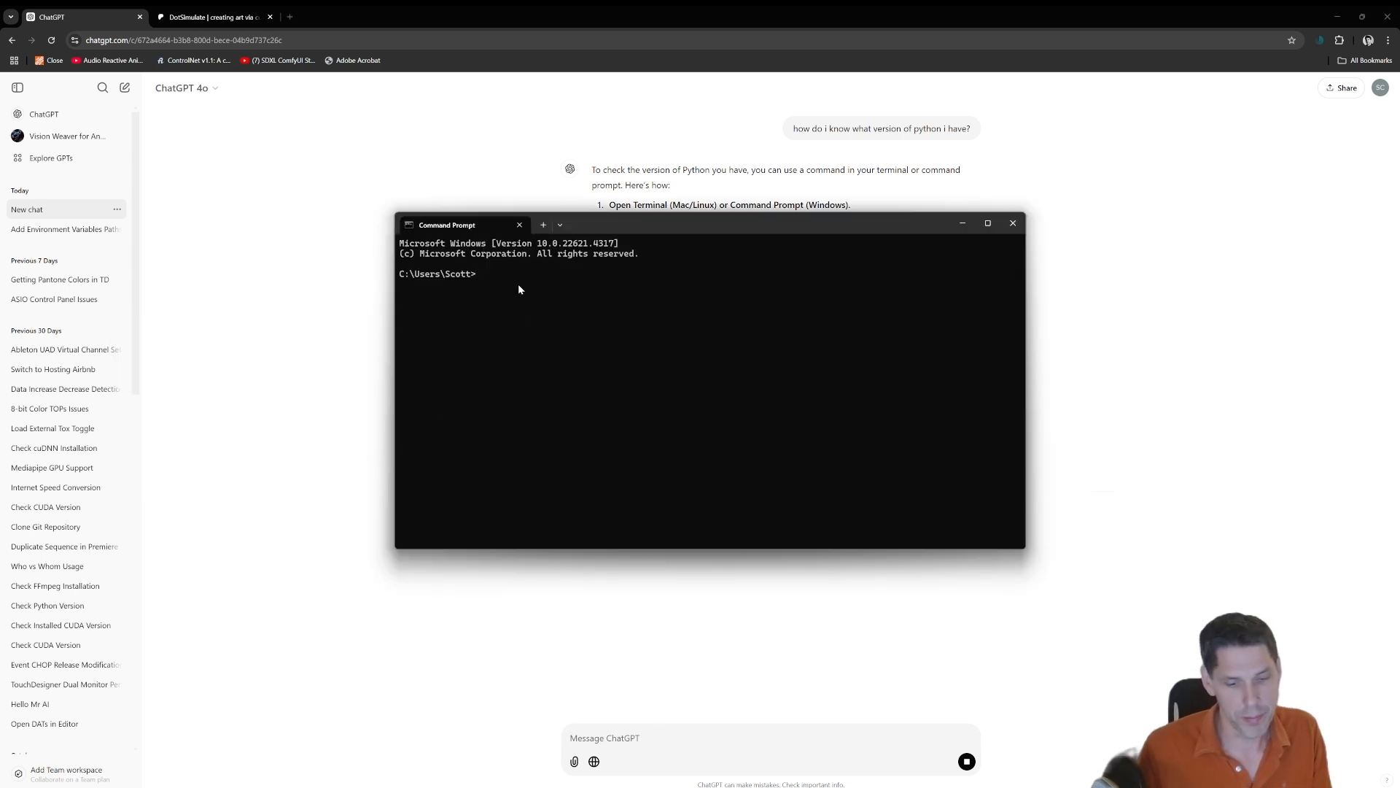
text(python )
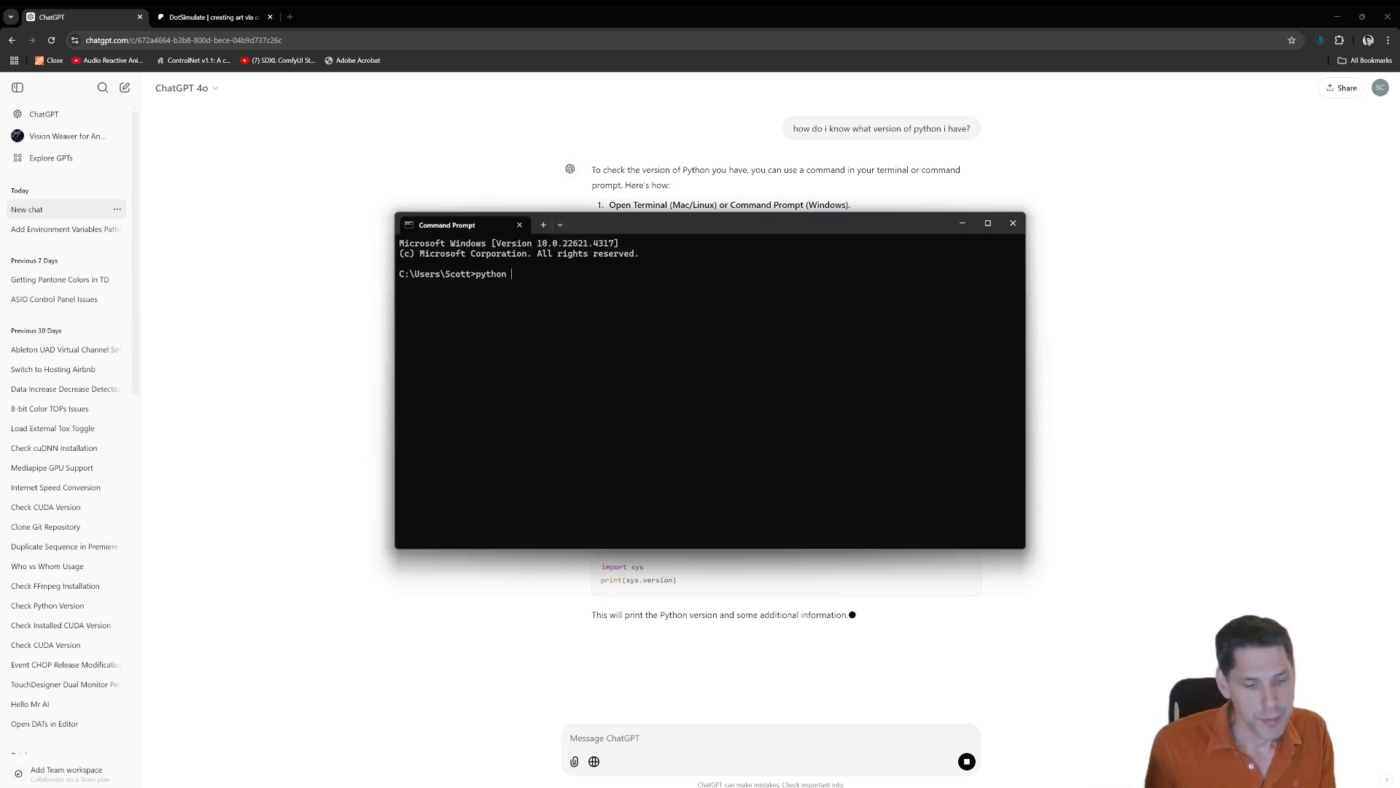
text(--version)
key(Return)
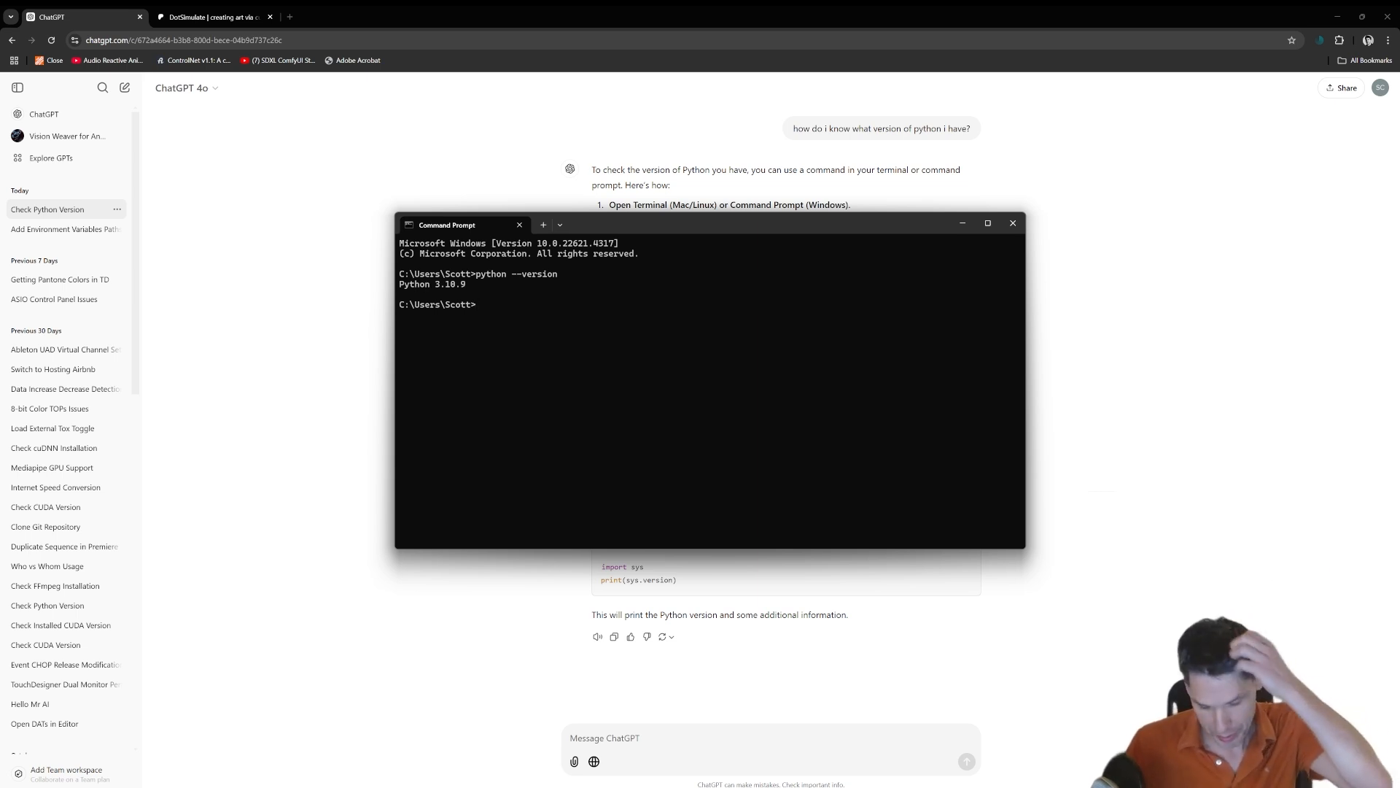
Open the Windows environment variables, enlarge their window to review the user and system variables, and close it
key(super)
text(environment)
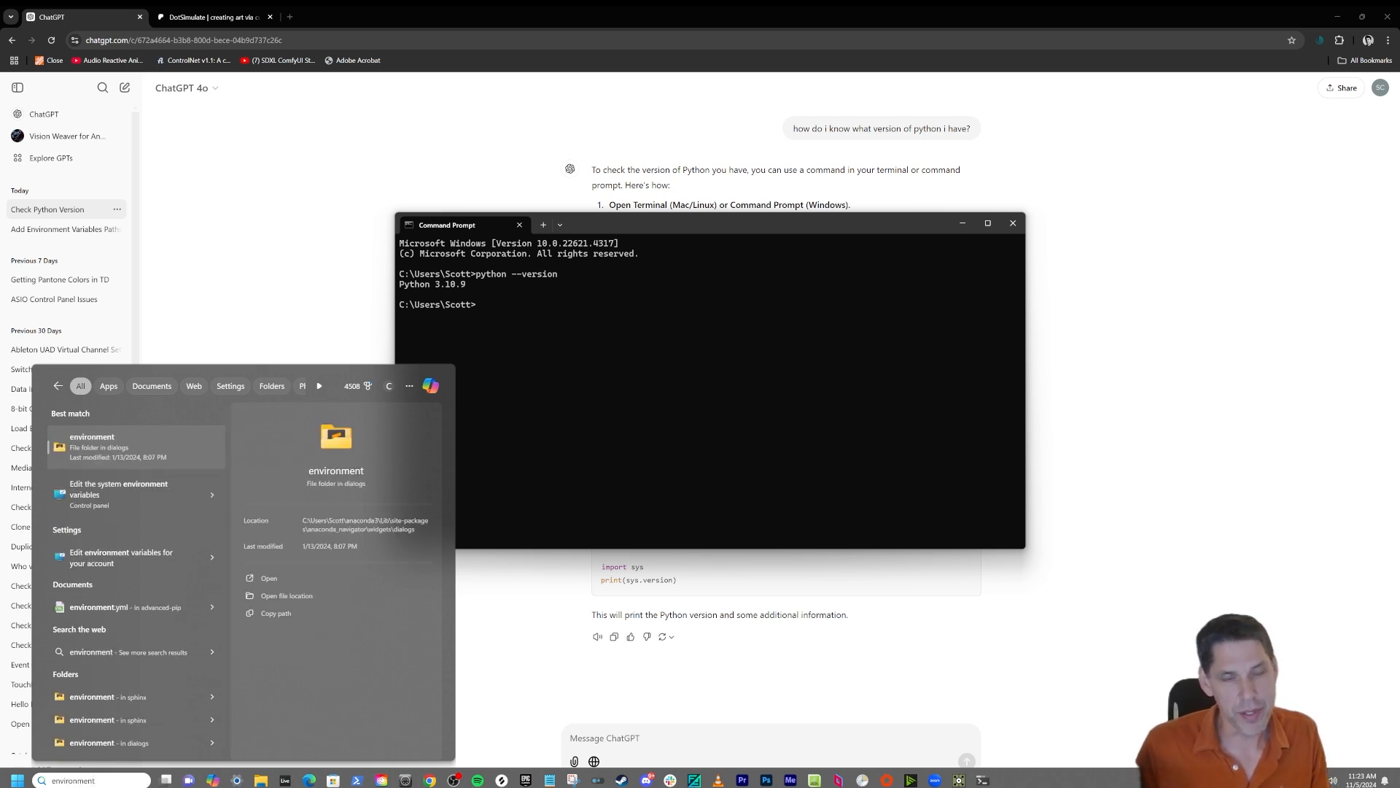
click(134, 496)
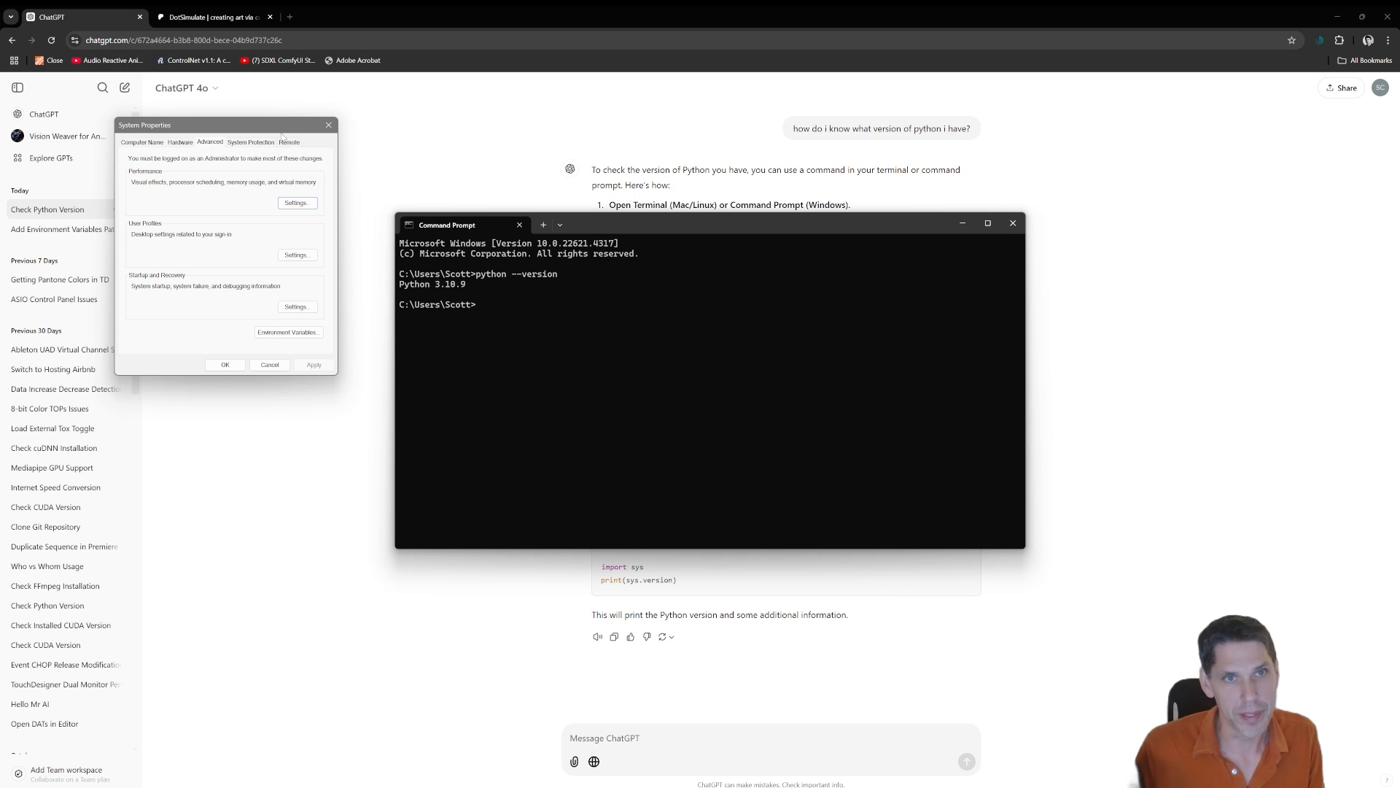
drag(265, 124, 1201, 155)
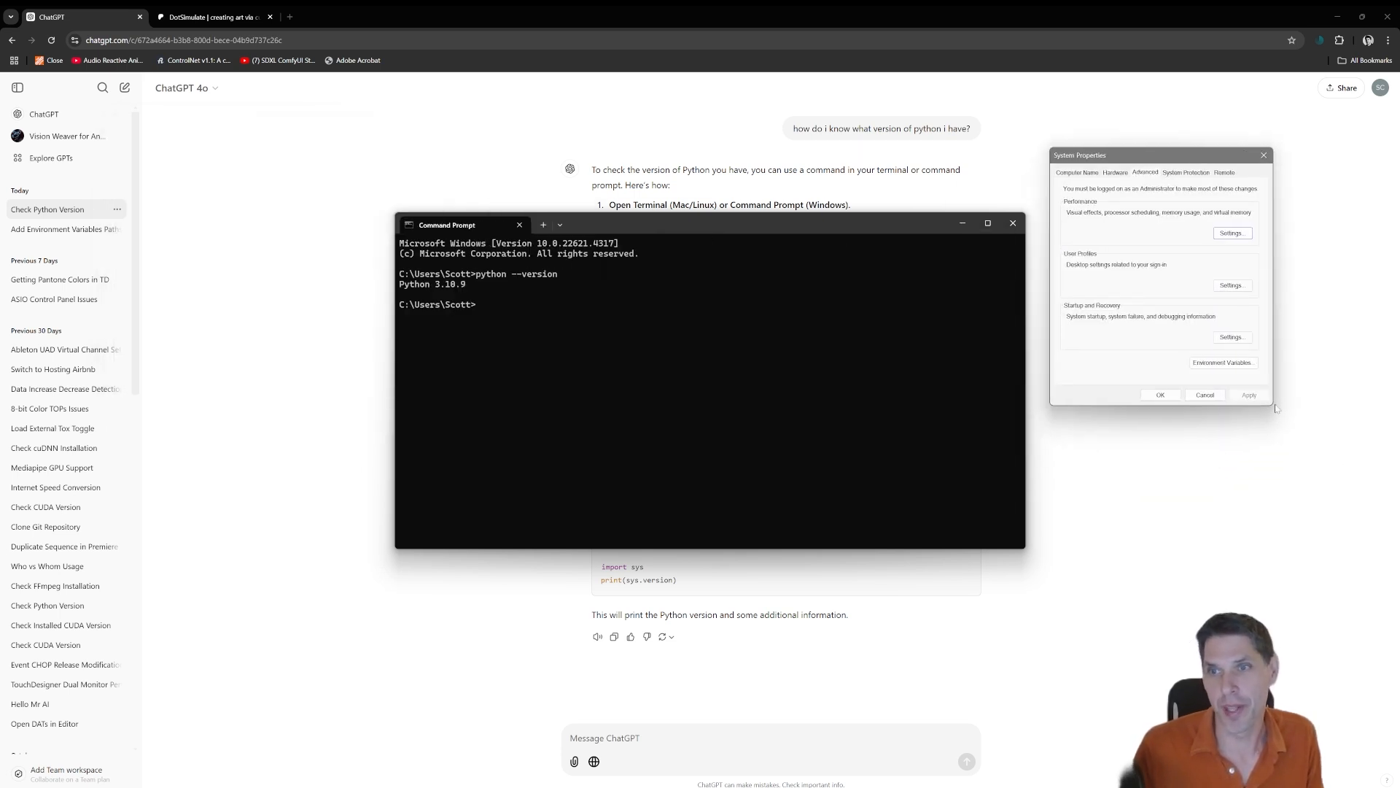
click(1224, 362)
drag(721, 232, 794, 194)
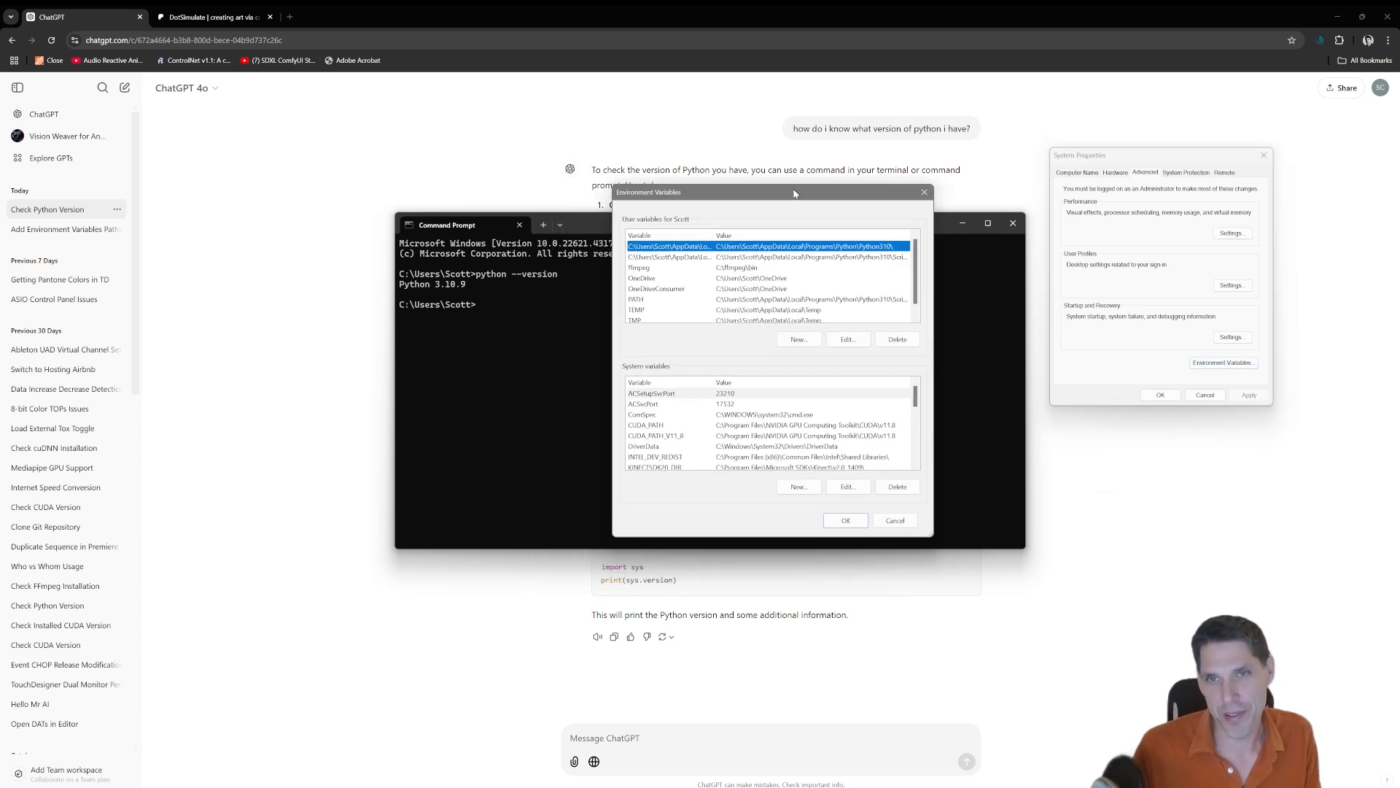
drag(932, 528, 1165, 697)
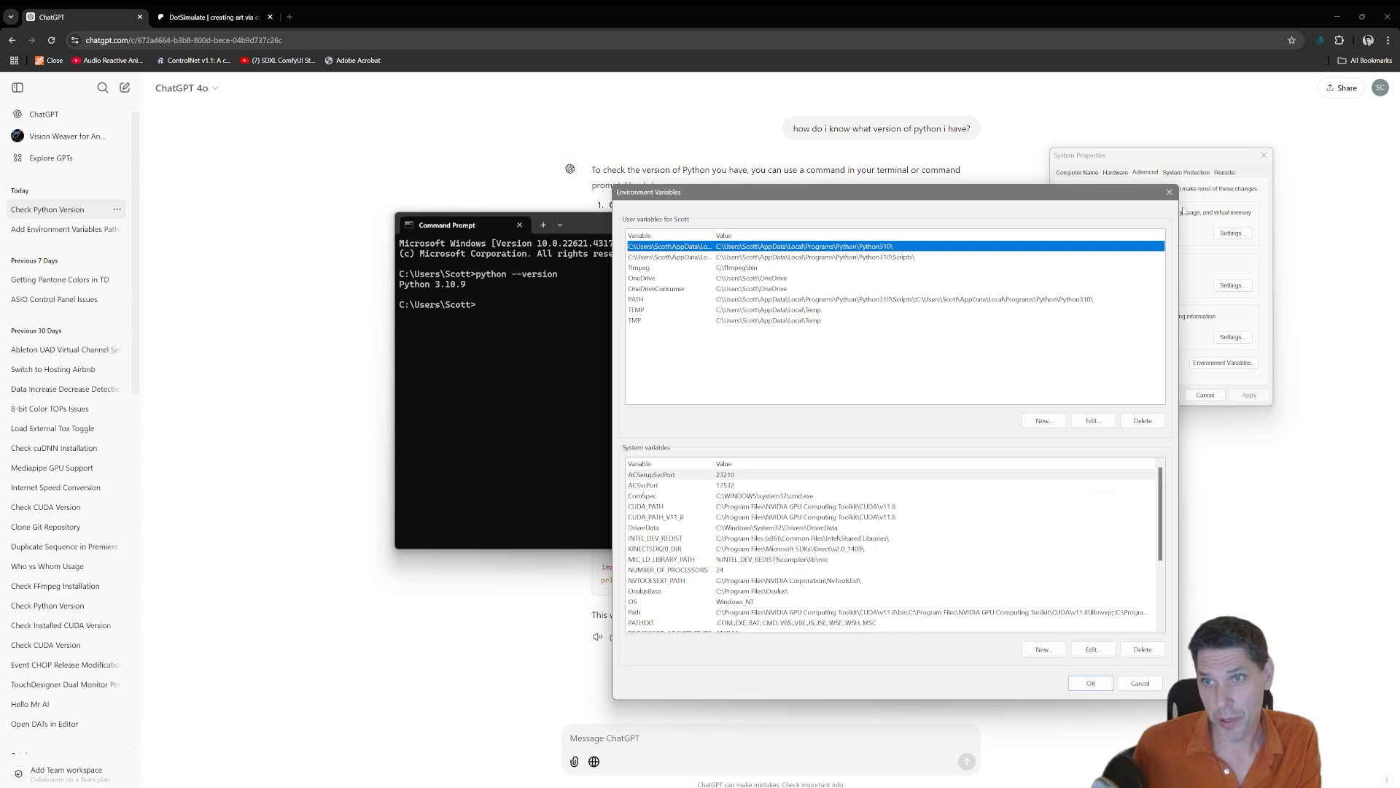
click(1169, 191)
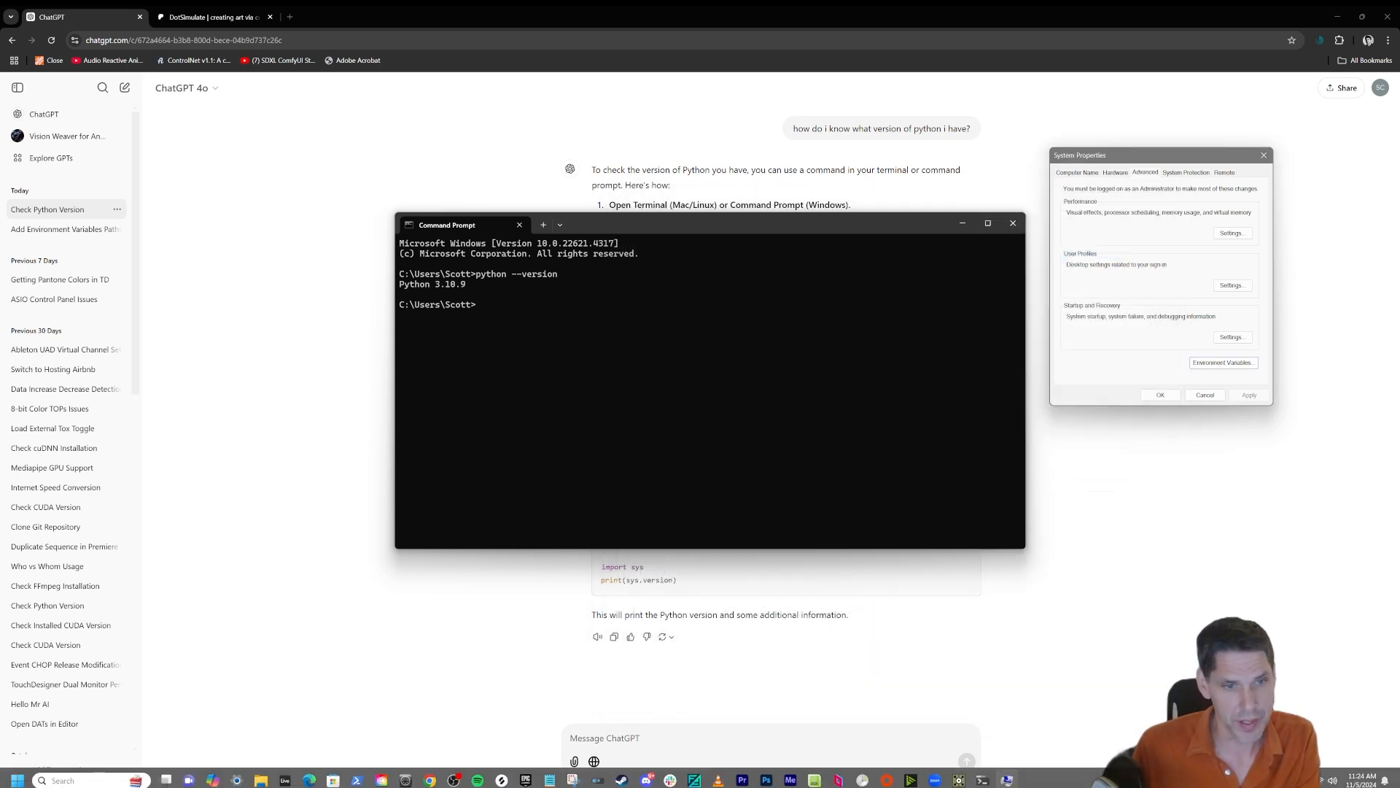
Search Windows for environment and reopen the Environment Variables window to review the user variables
key(super+s)
text(environ)
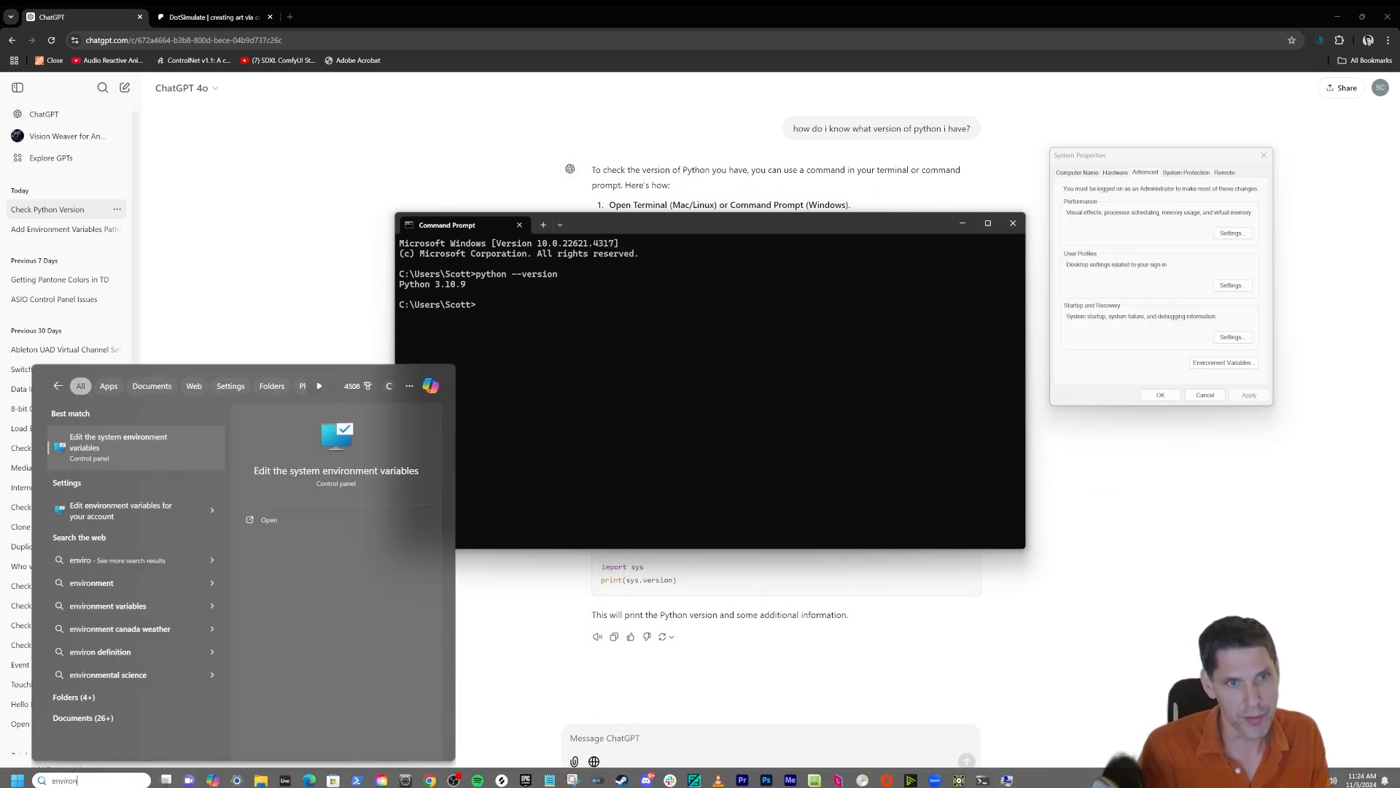
text(ment)
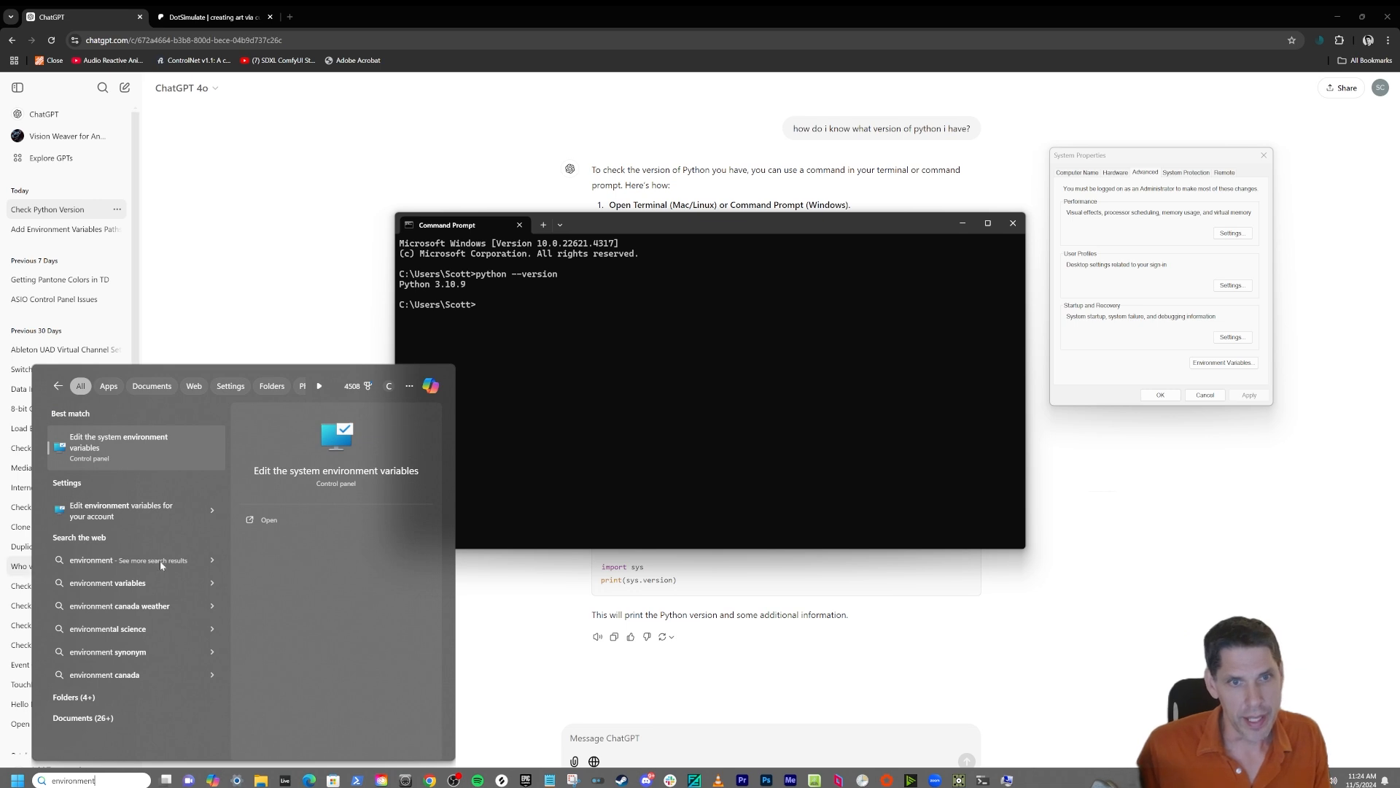
click(336, 453)
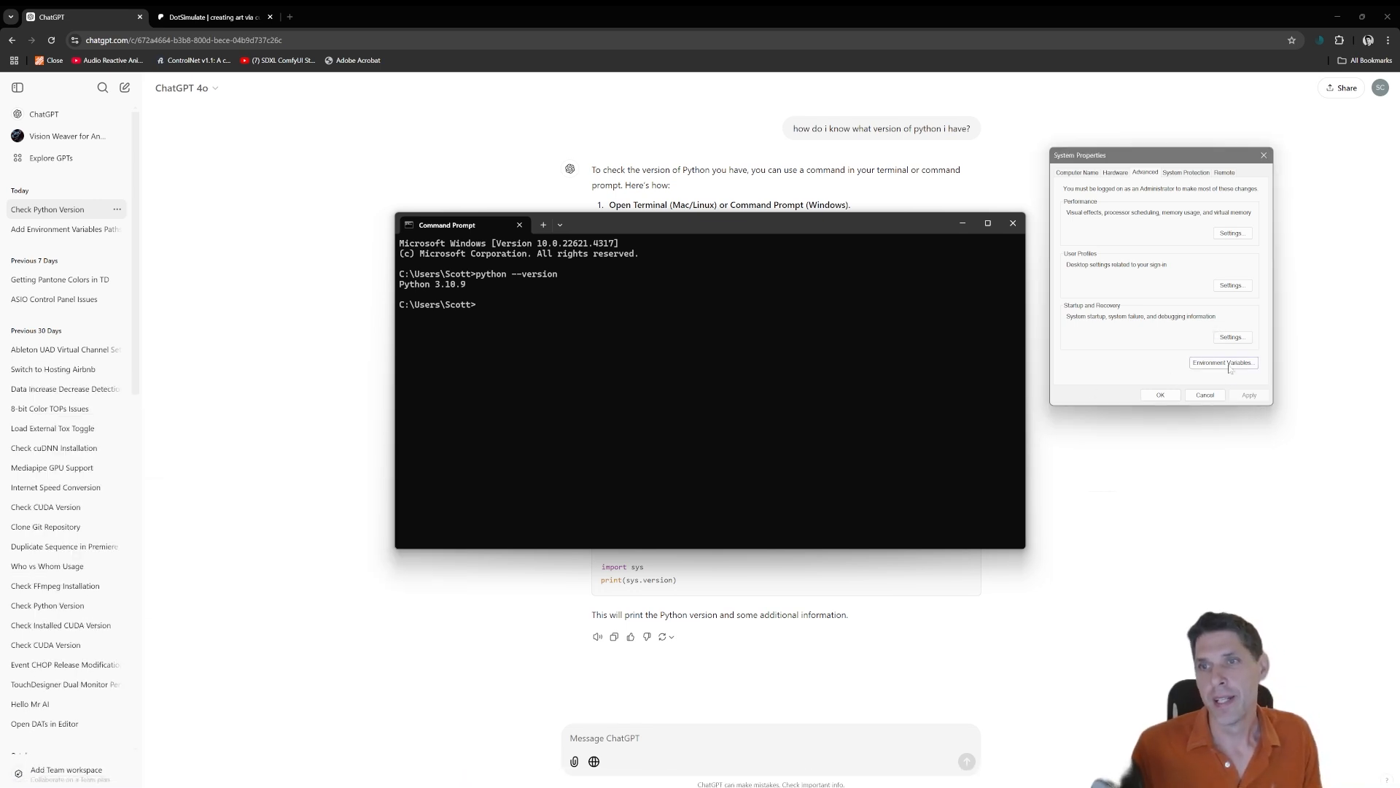
click(1225, 363)
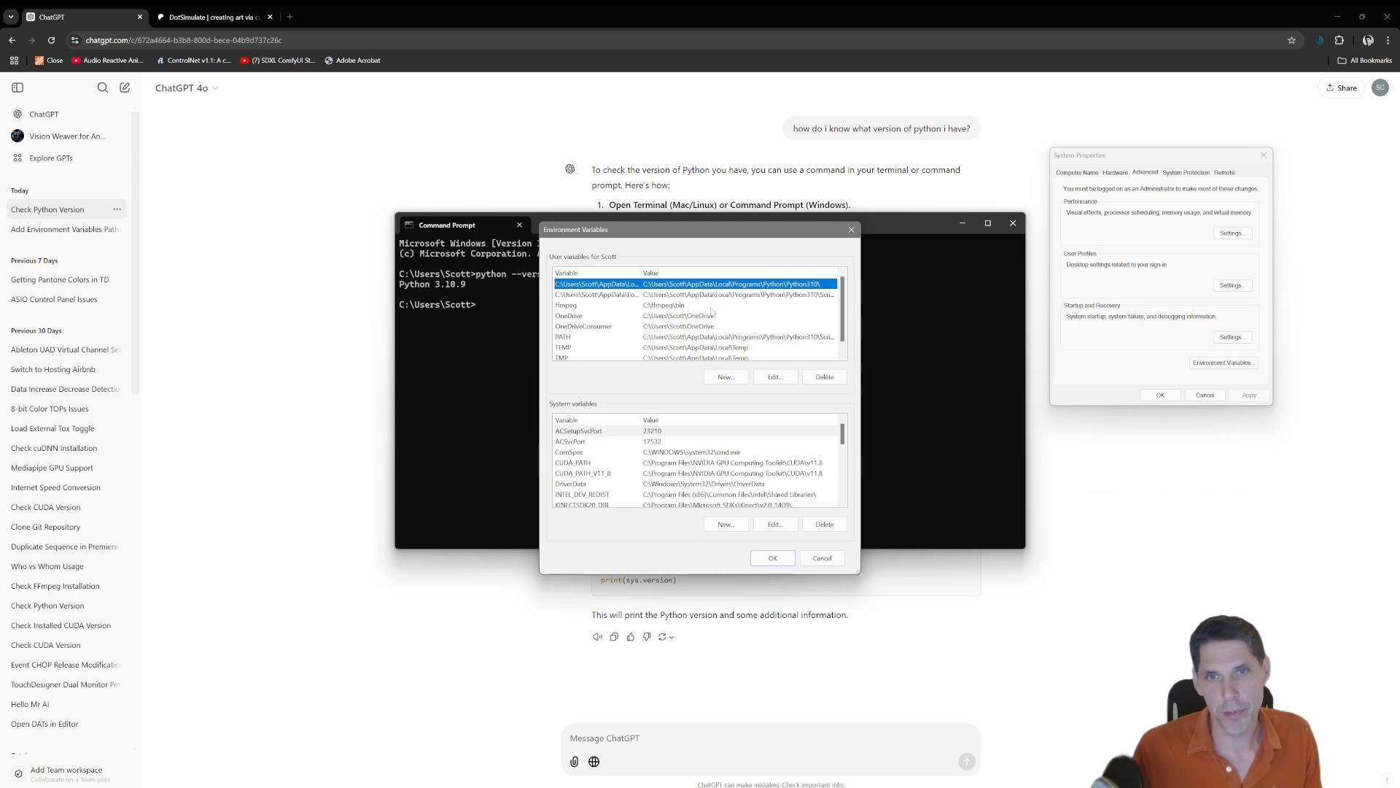
scroll(713, 311, down, 1)
scroll(786, 307, up, 1)
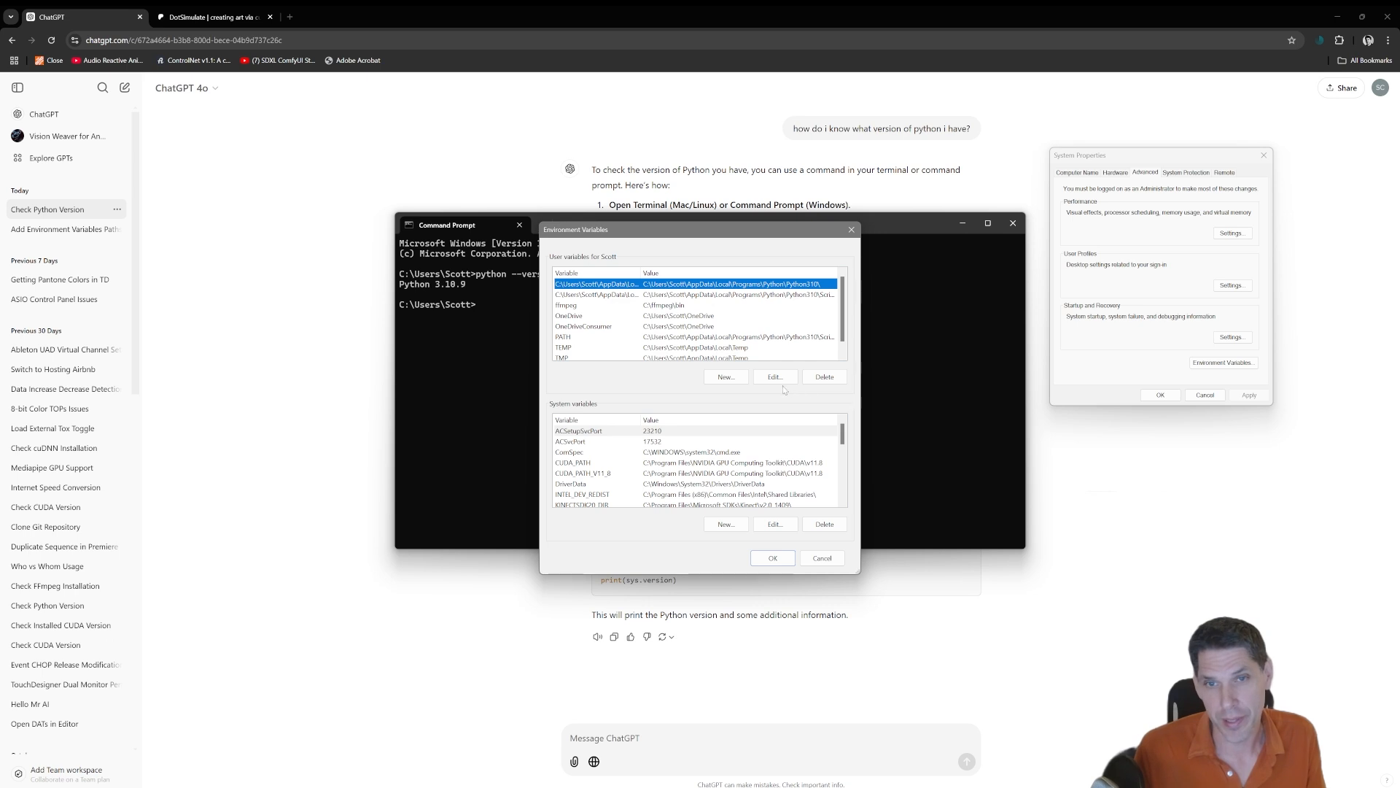
click(726, 377)
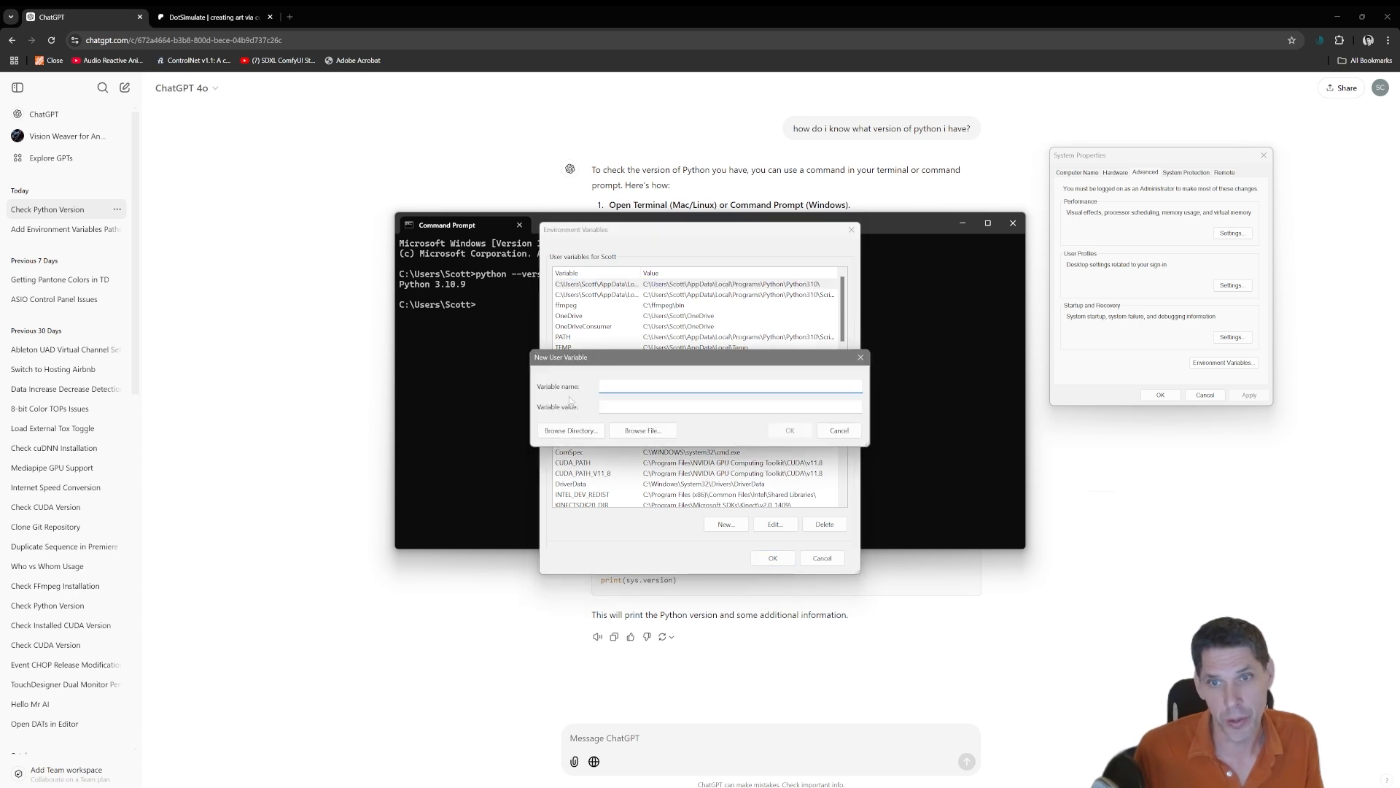
click(635, 431)
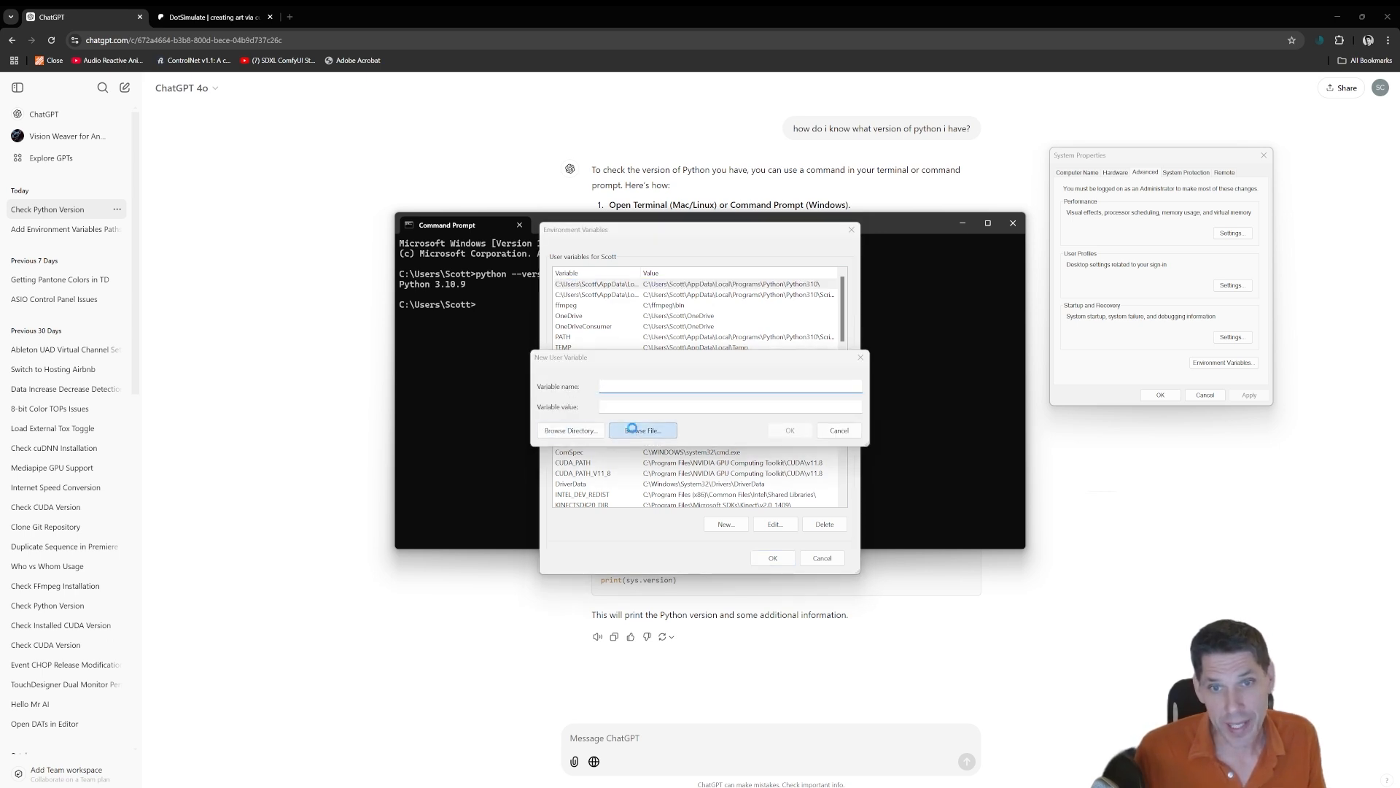
click(1174, 373)
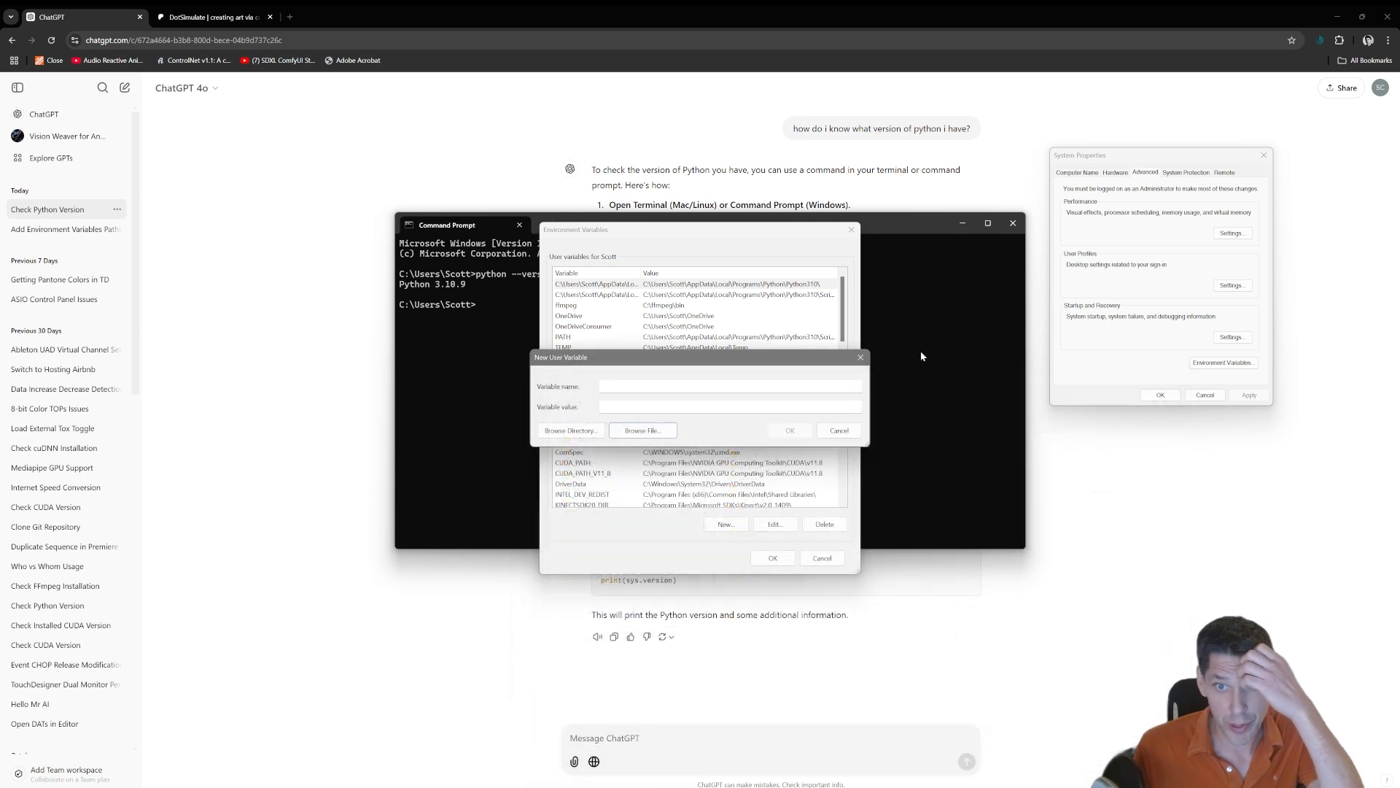
click(860, 357)
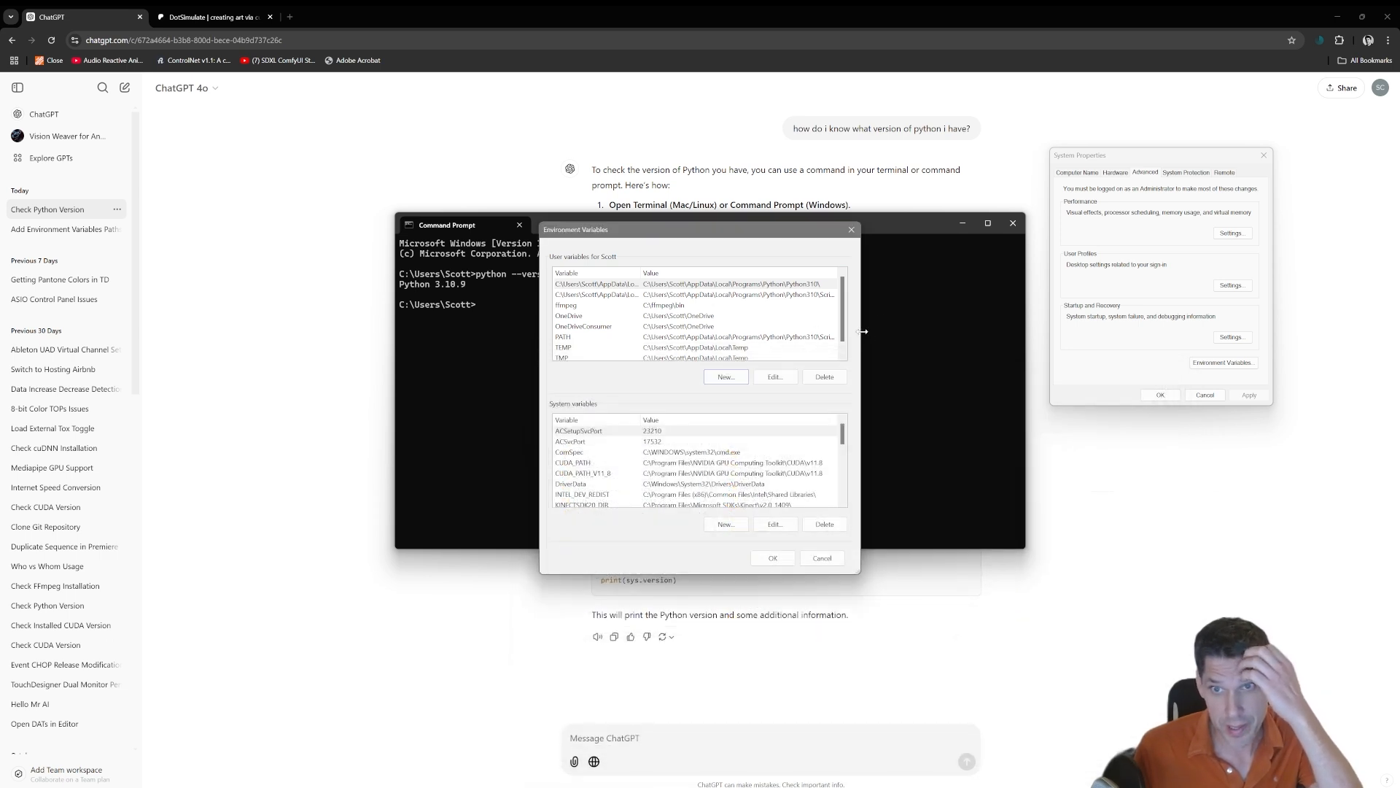
Widen the Environment Variables window, review the full user and system variable paths, and close it
drag(861, 356, 1038, 356)
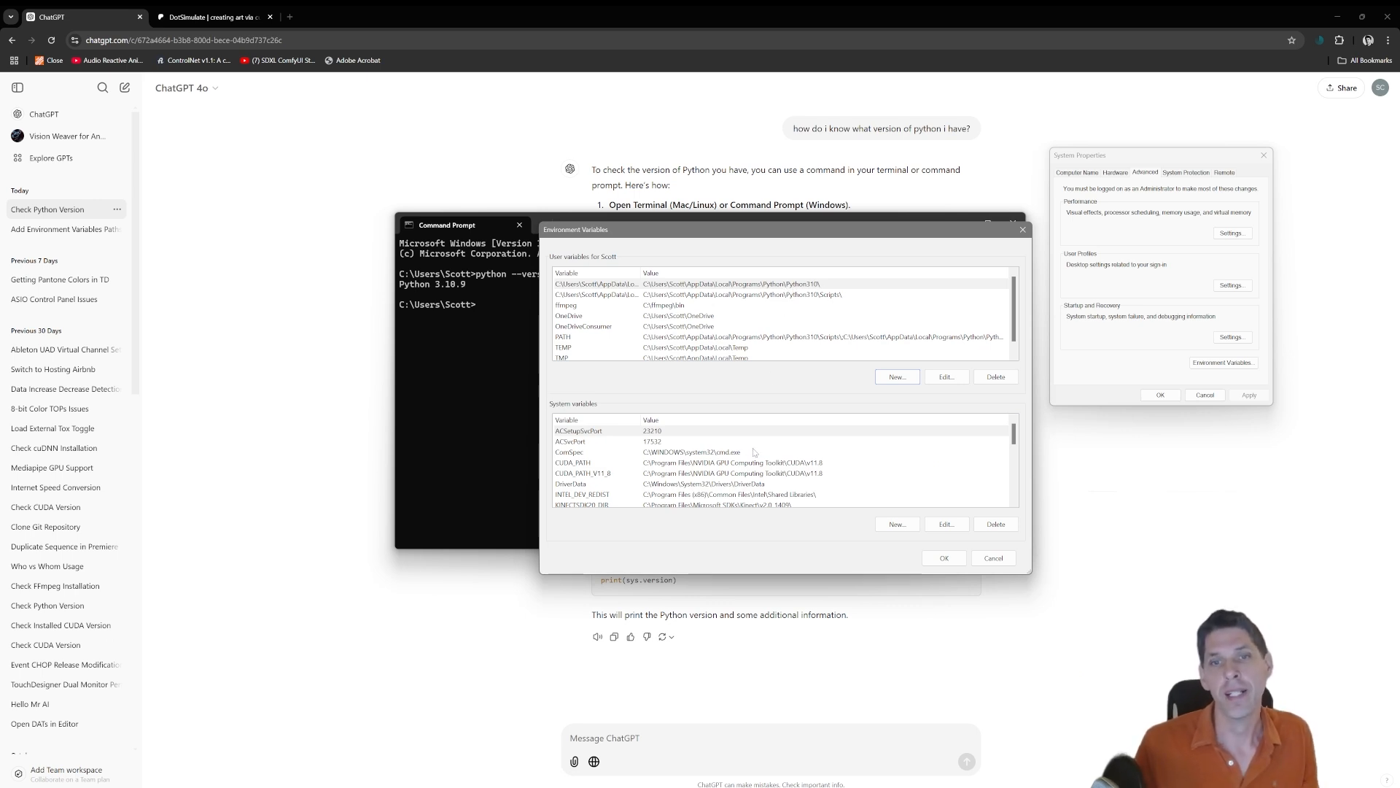
scroll(740, 456, down, 2)
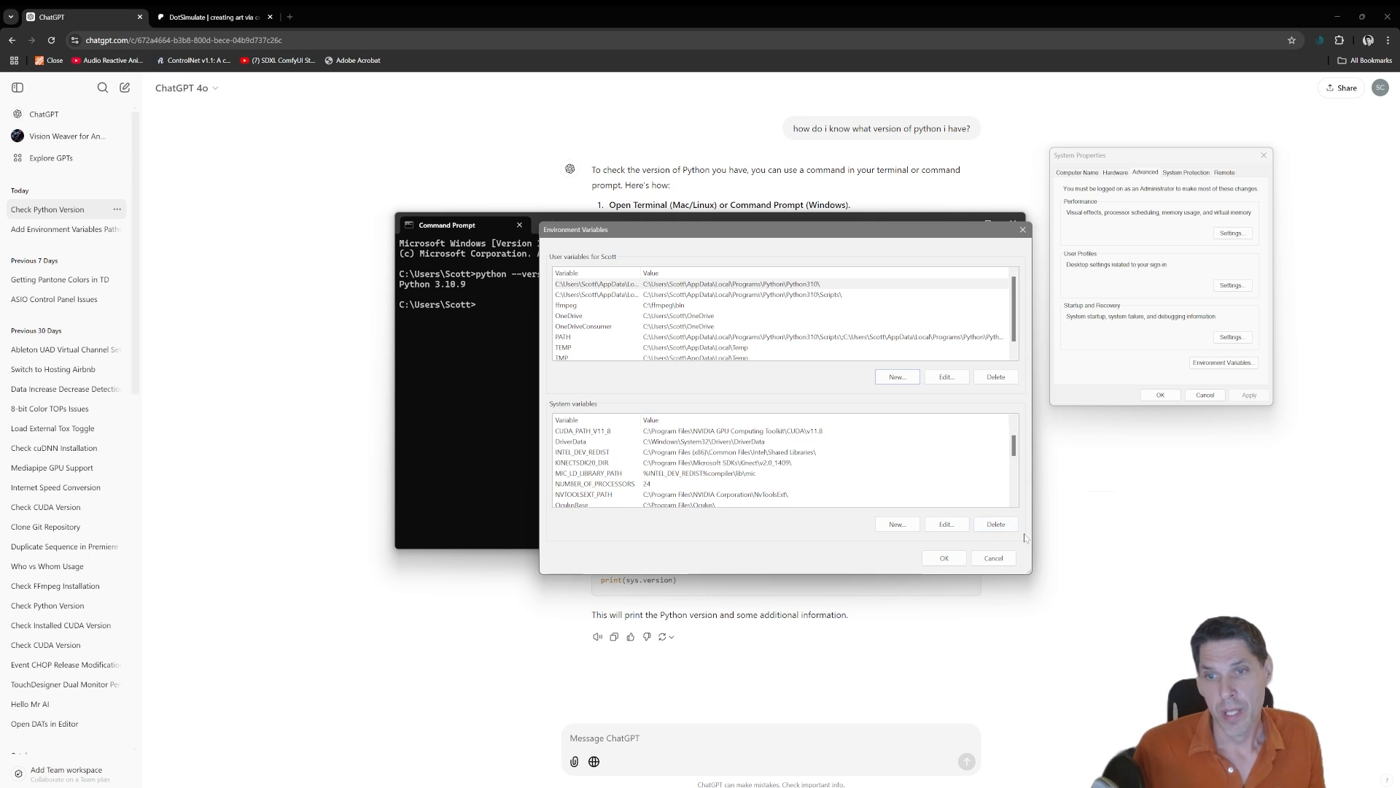
click(945, 558)
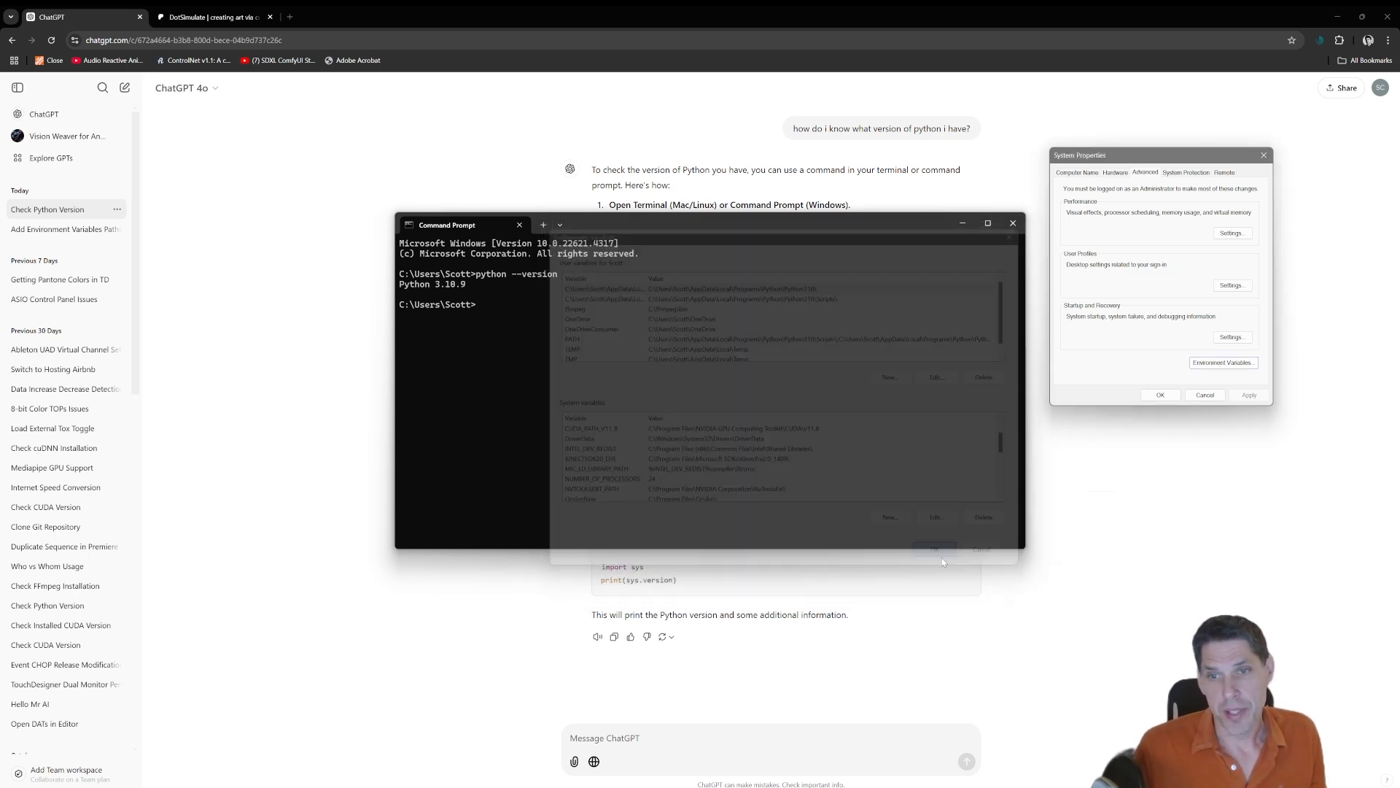
Check the installed CUDA version in Command Prompt with nvcc --version
click(531, 305)
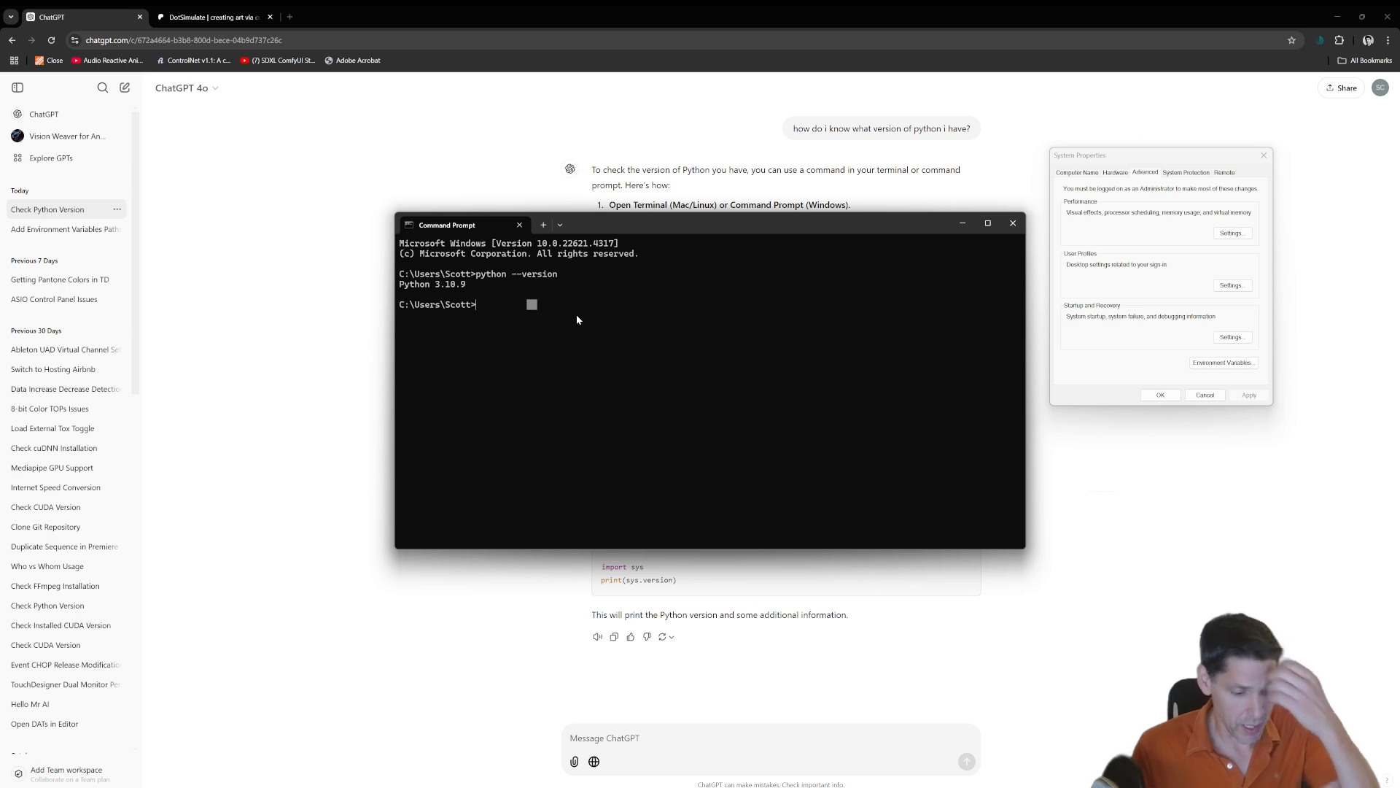
text(nvcc)
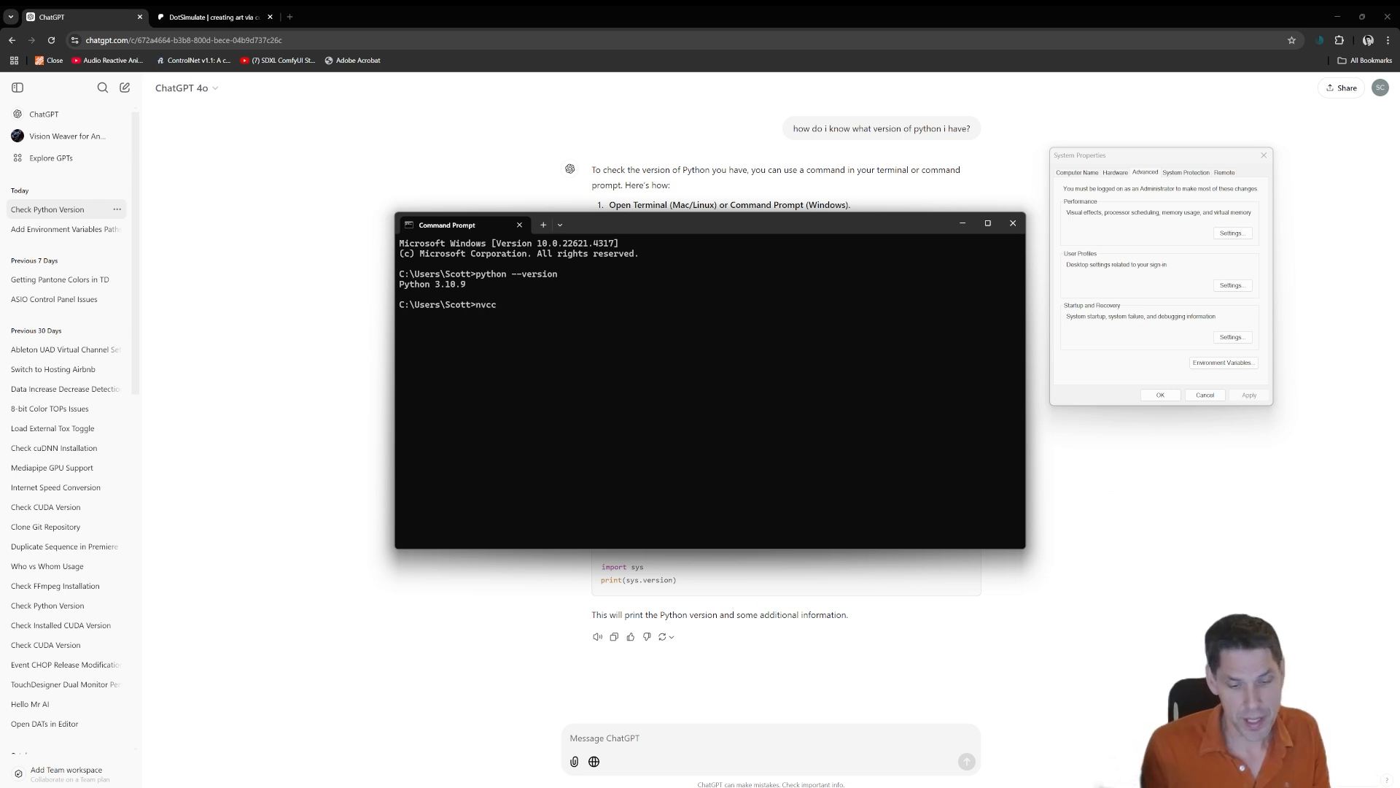
text( --version)
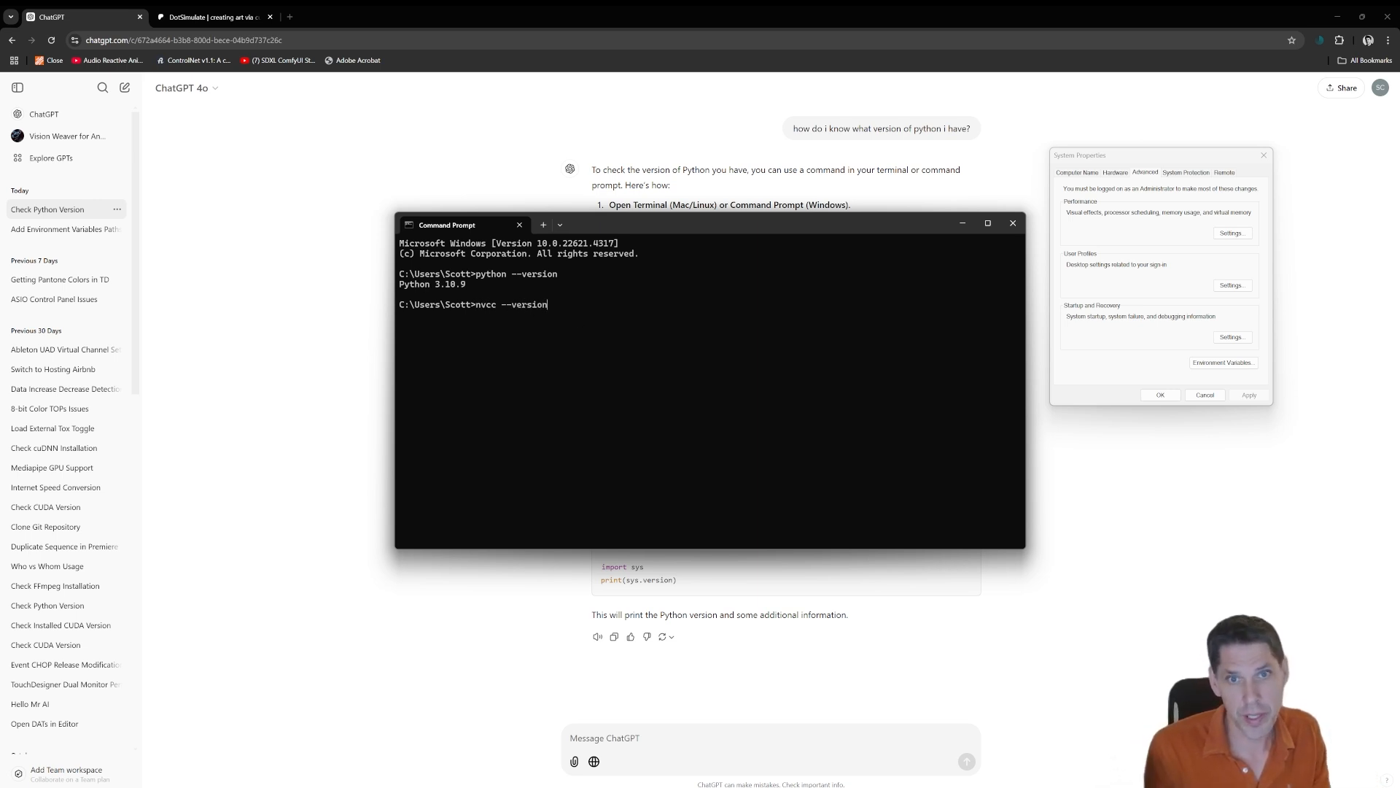
key(Return)
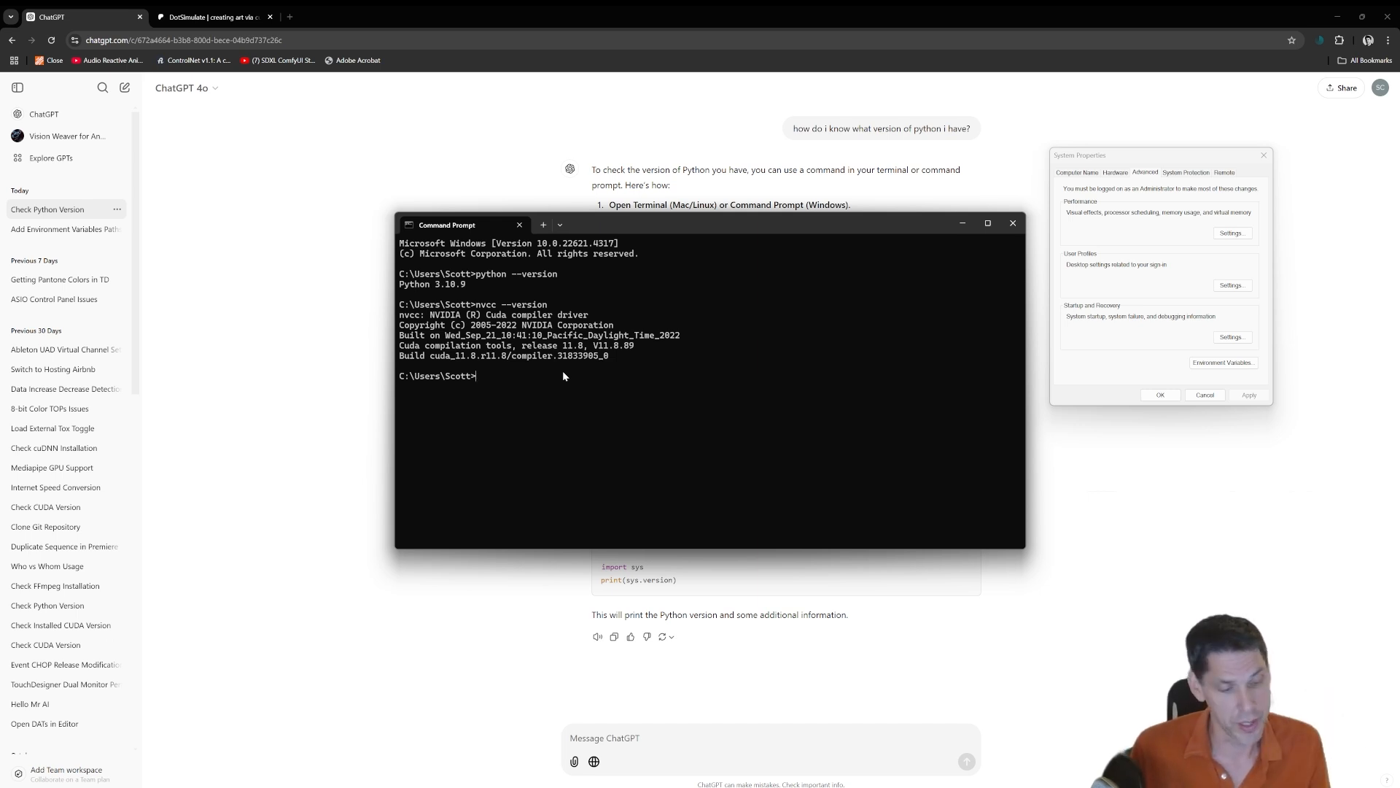
Switch to TouchDesigner, review the installation guide's prerequisites, and move the guide window clear of the StreamDiffusionTD install parameters
key(alt+Tab)
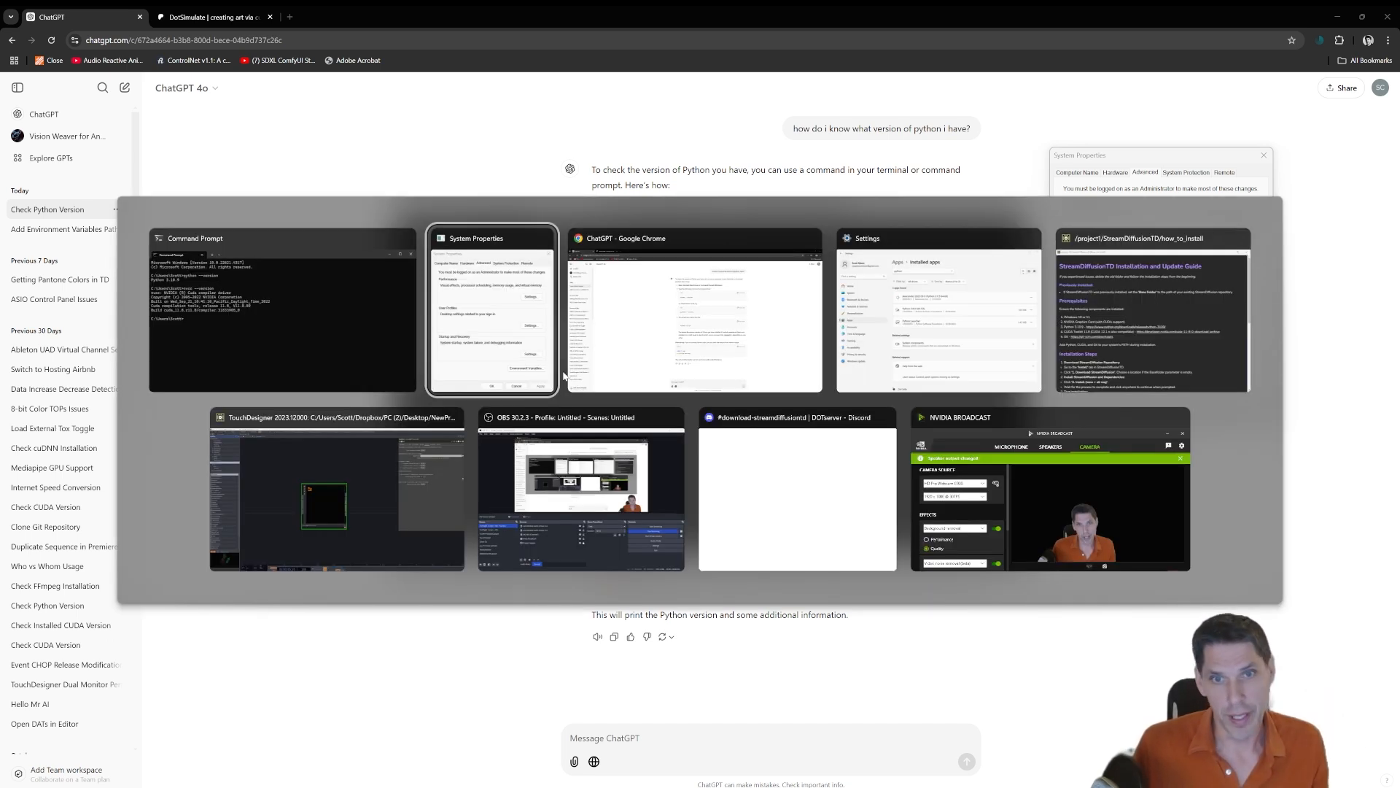
click(368, 515)
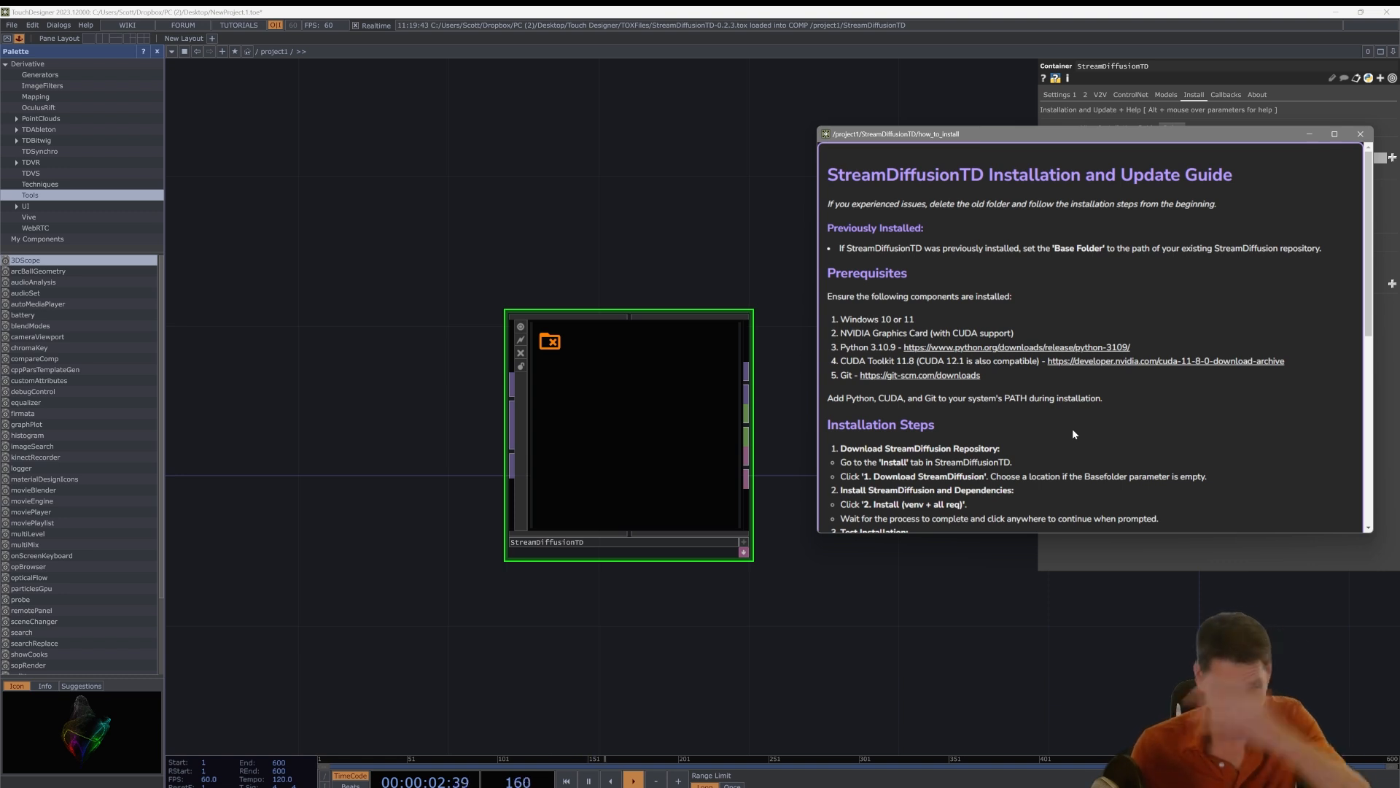
scroll(1078, 420, down, 1)
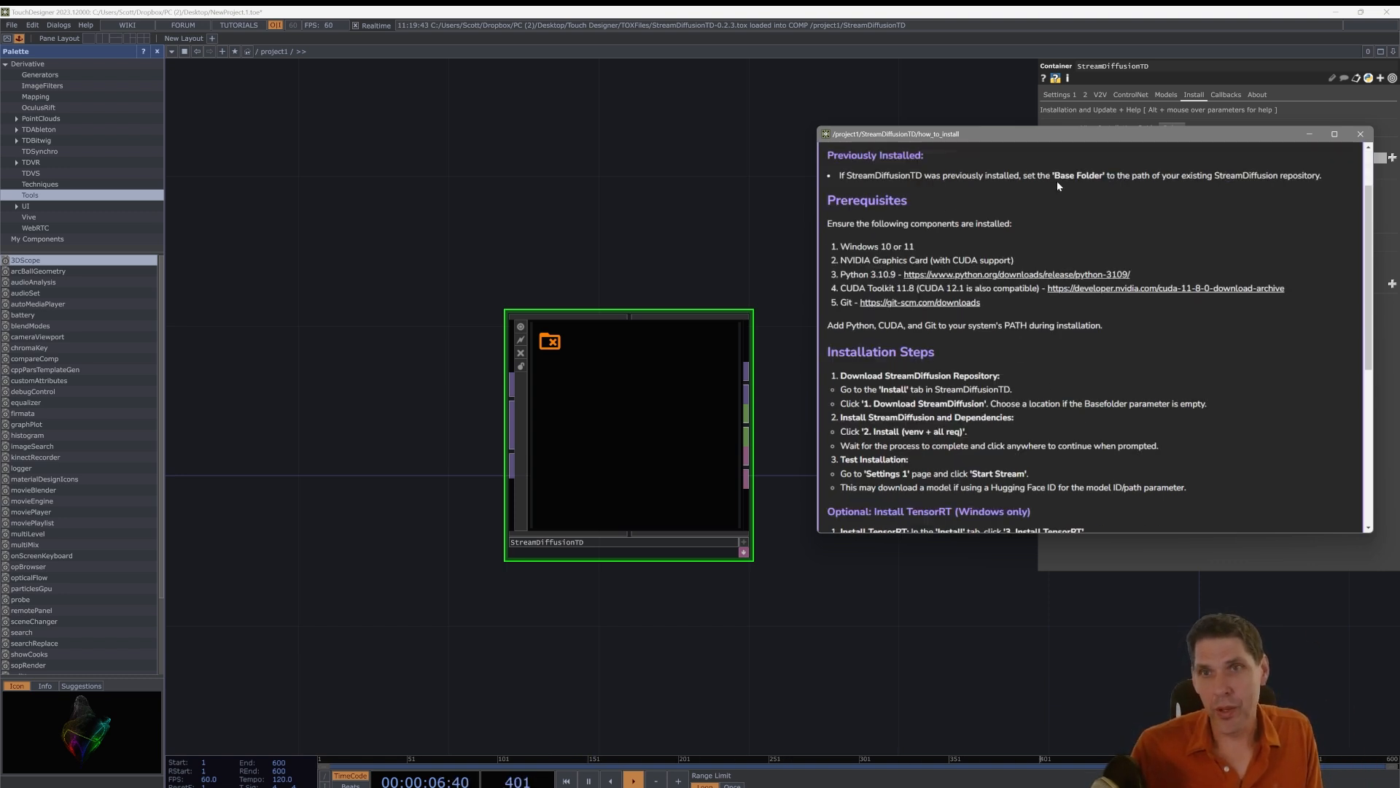
drag(1073, 140, 1042, 449)
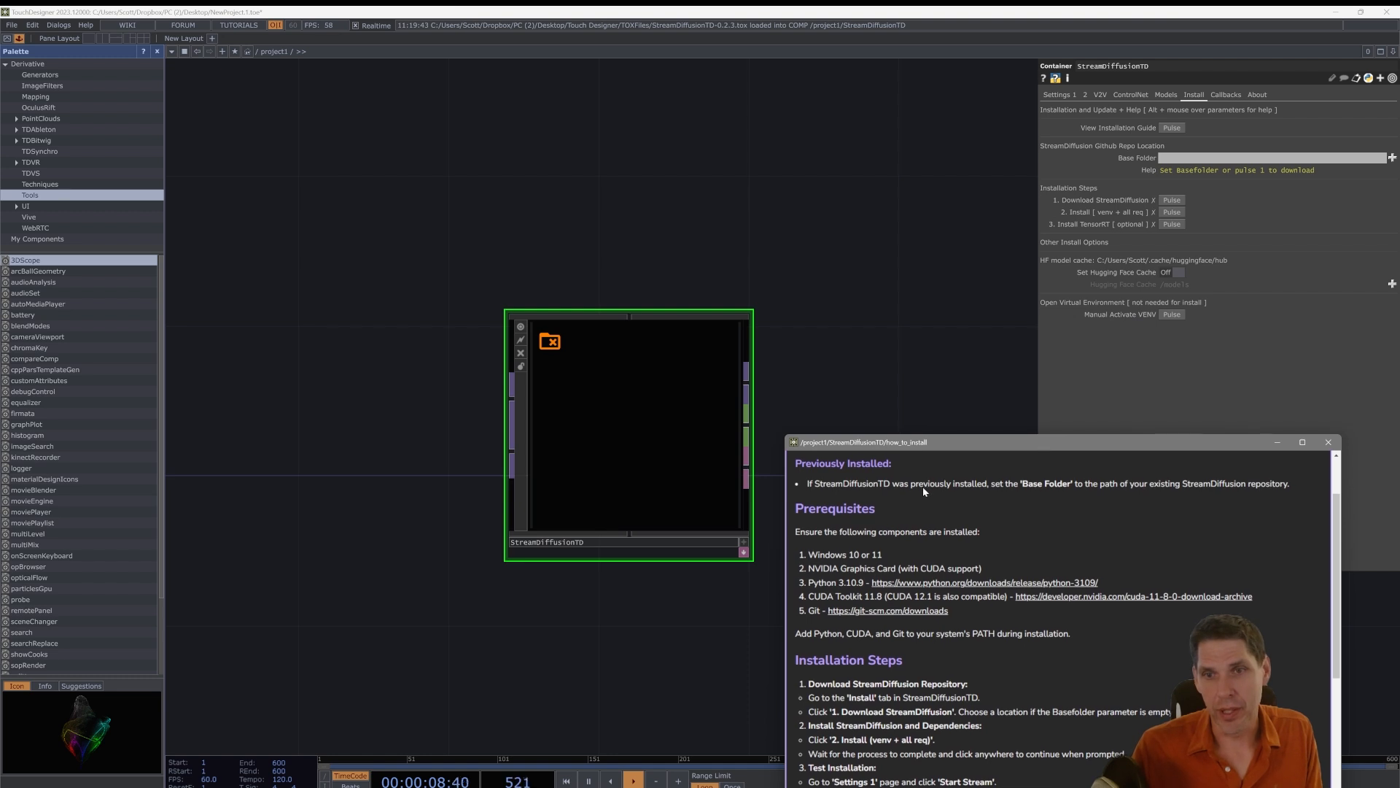
In File Explorer, open C:\StreamDiffusionTest and delete its models, StreamDiffusion and StreamDiffusionTD folders
key(alt+Tab)
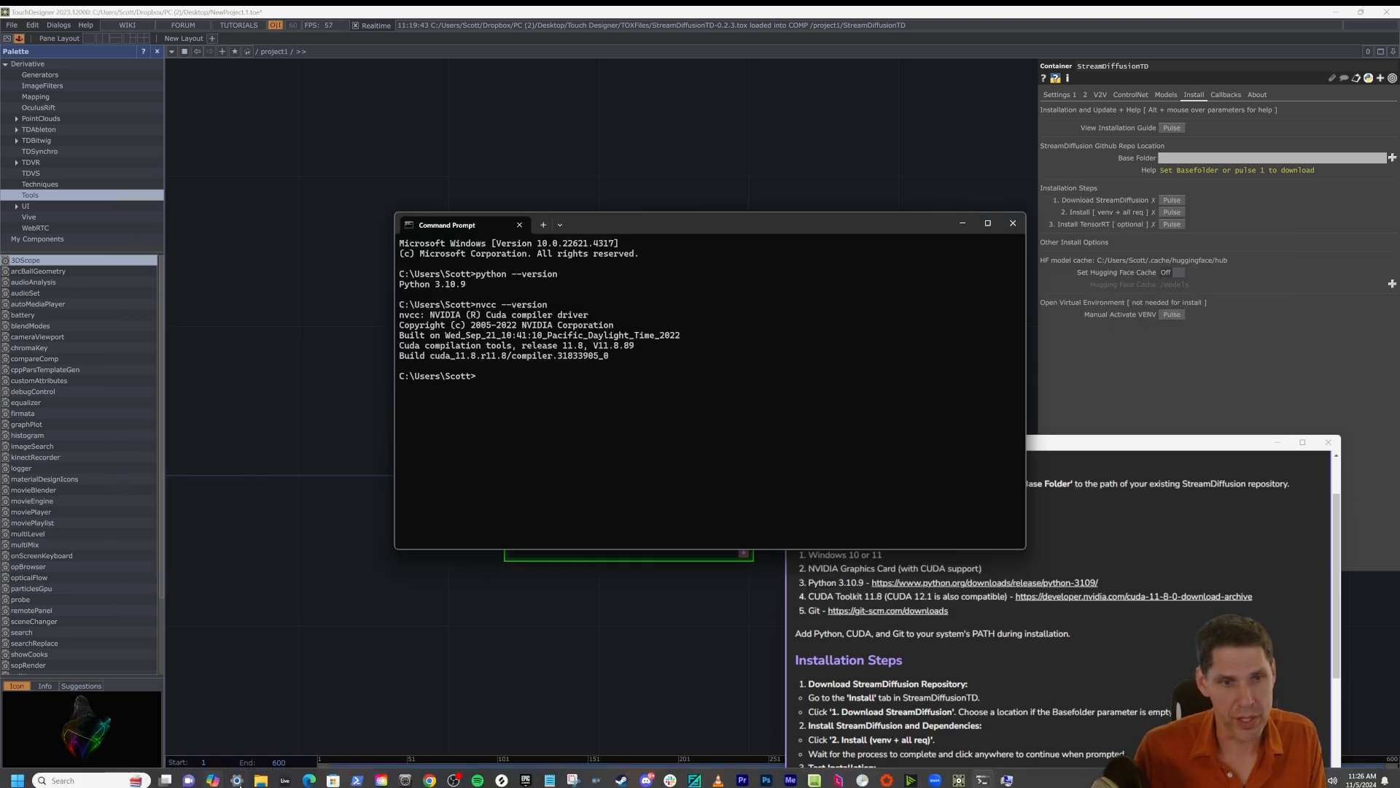
click(260, 779)
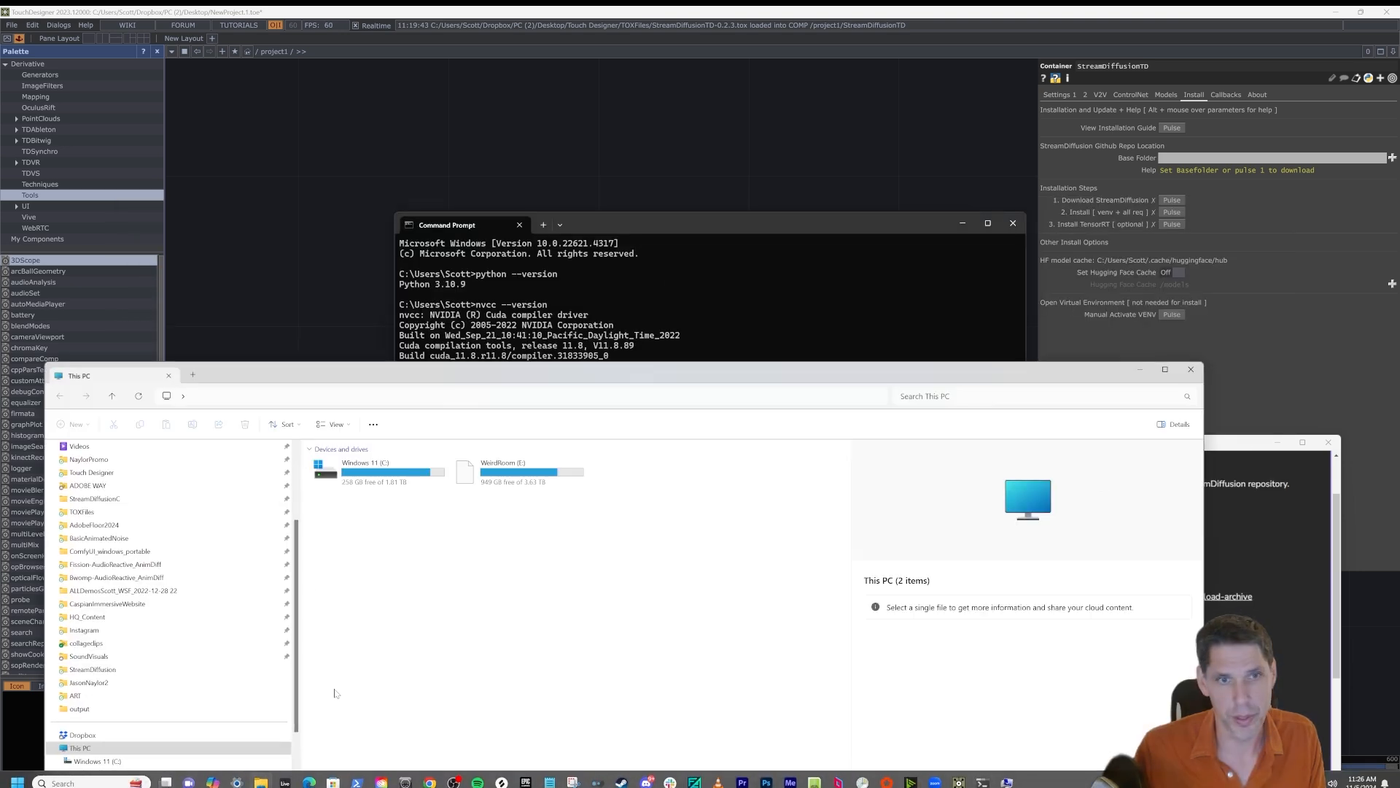
drag(216, 377, 308, 253)
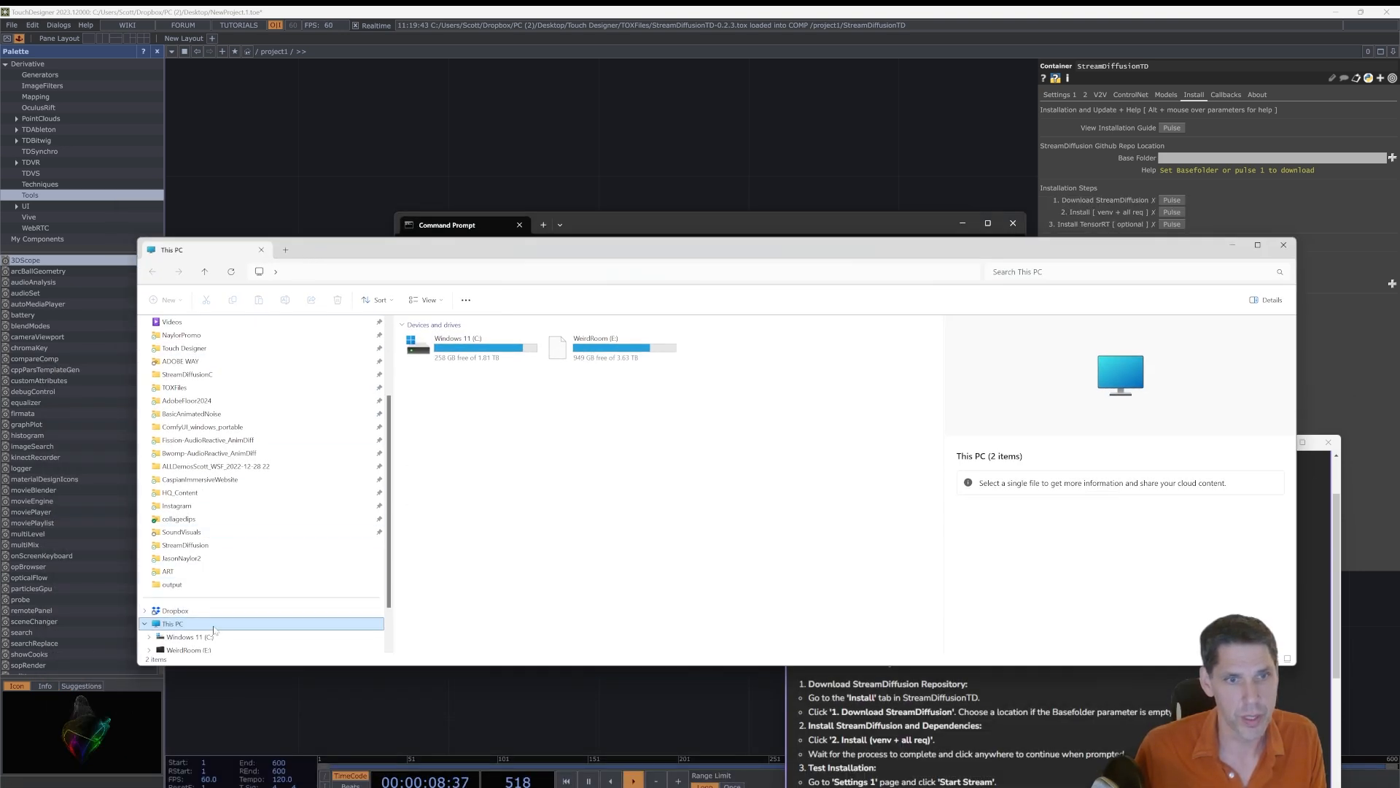
click(188, 623)
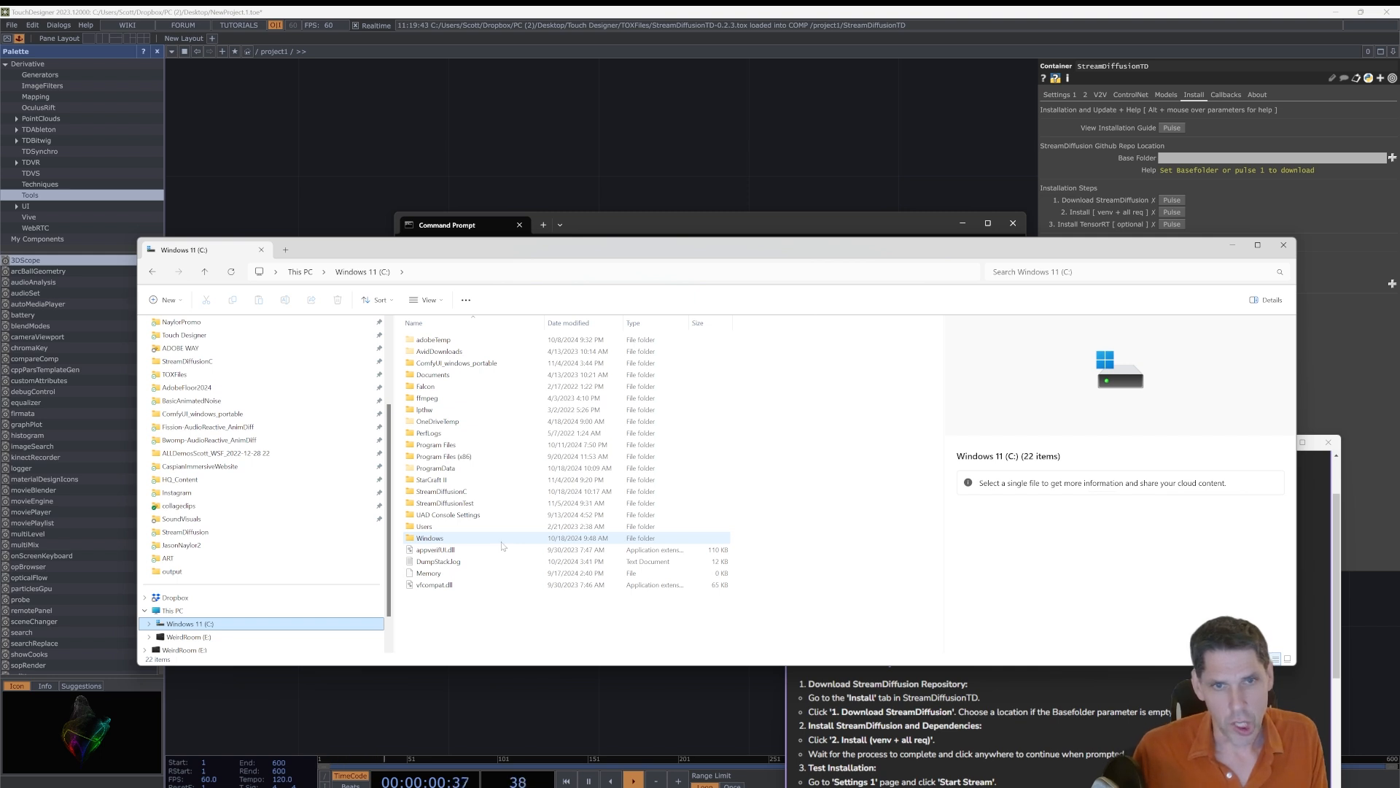
double_click(445, 503)
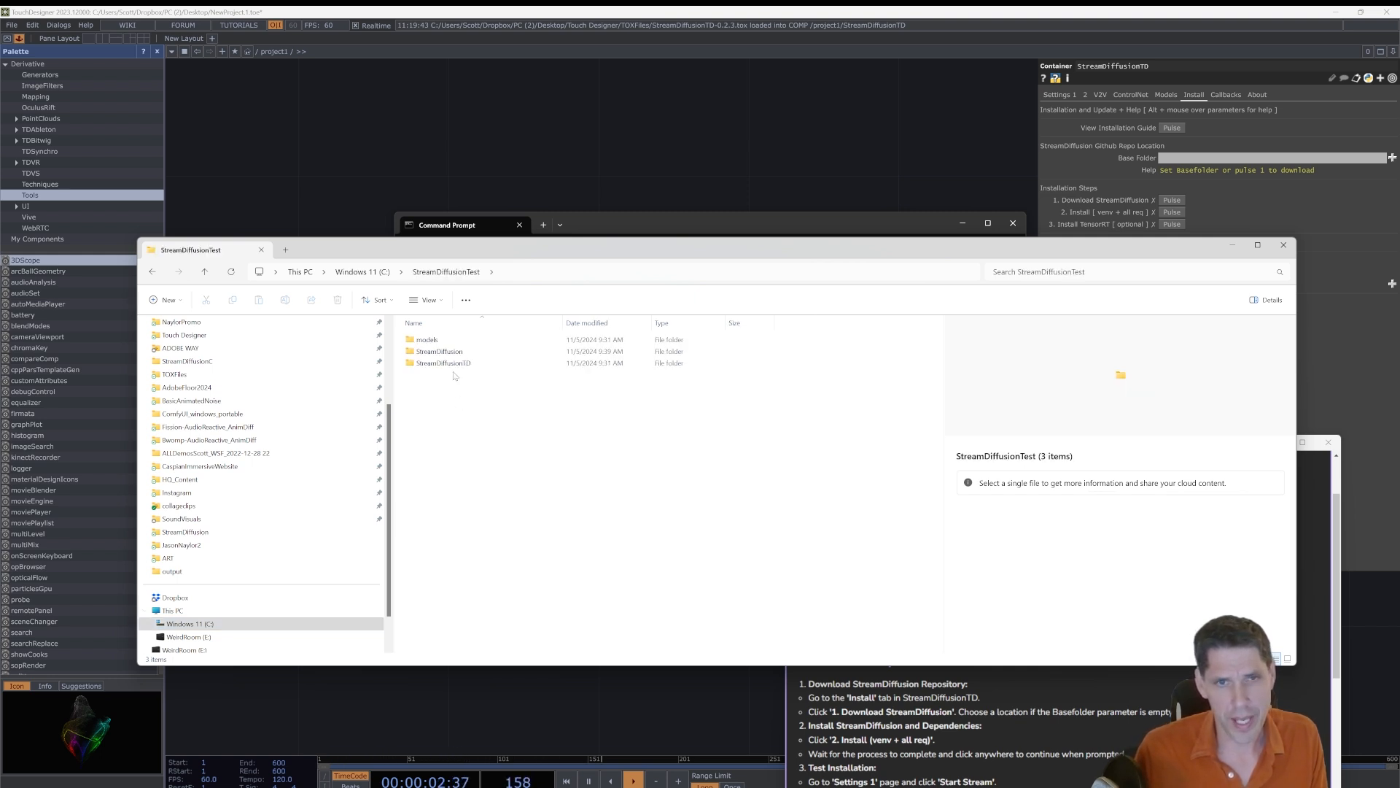
key(ctrl+a)
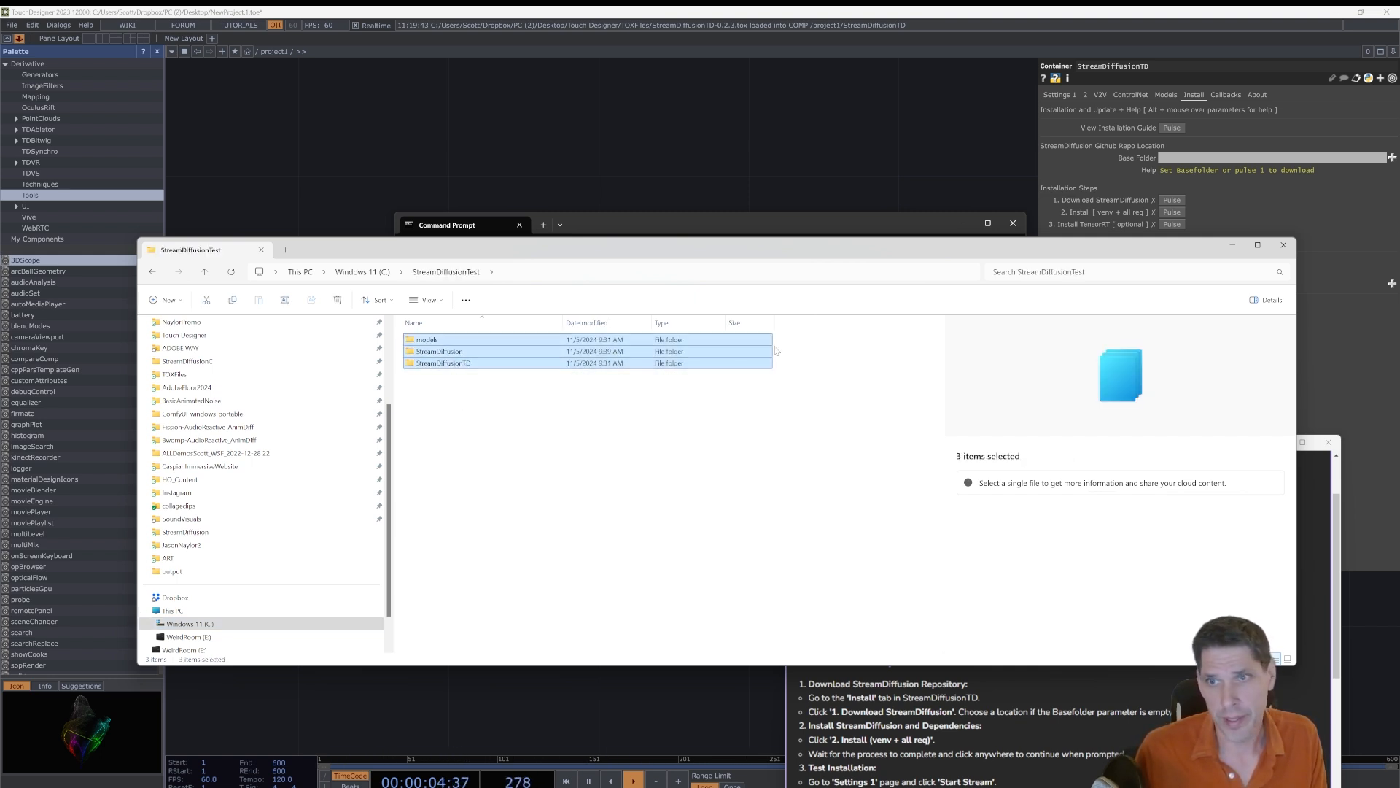
click(336, 299)
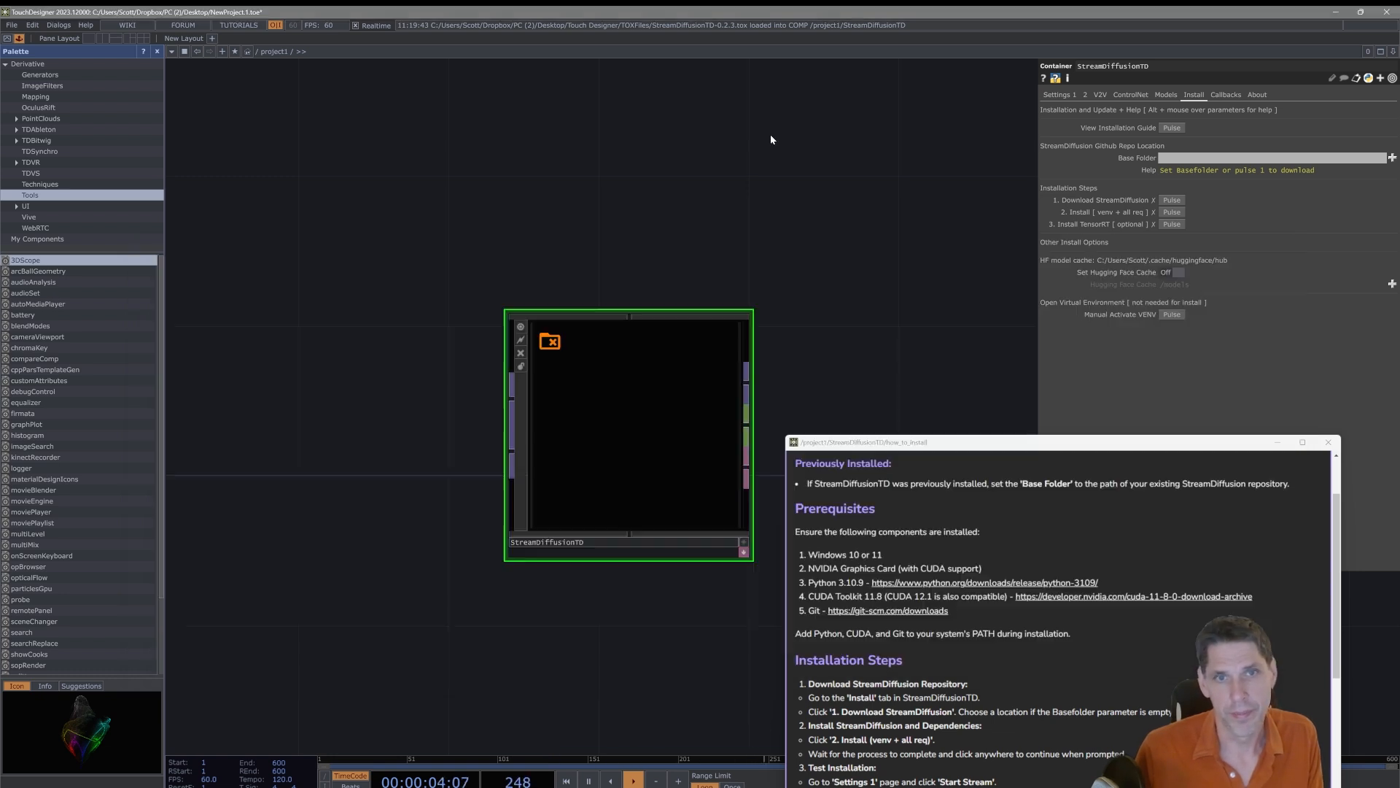
Return to TouchDesigner and set StreamDiffusionTD's Base Folder to C:/StreamDiffusionTest
click(770, 135)
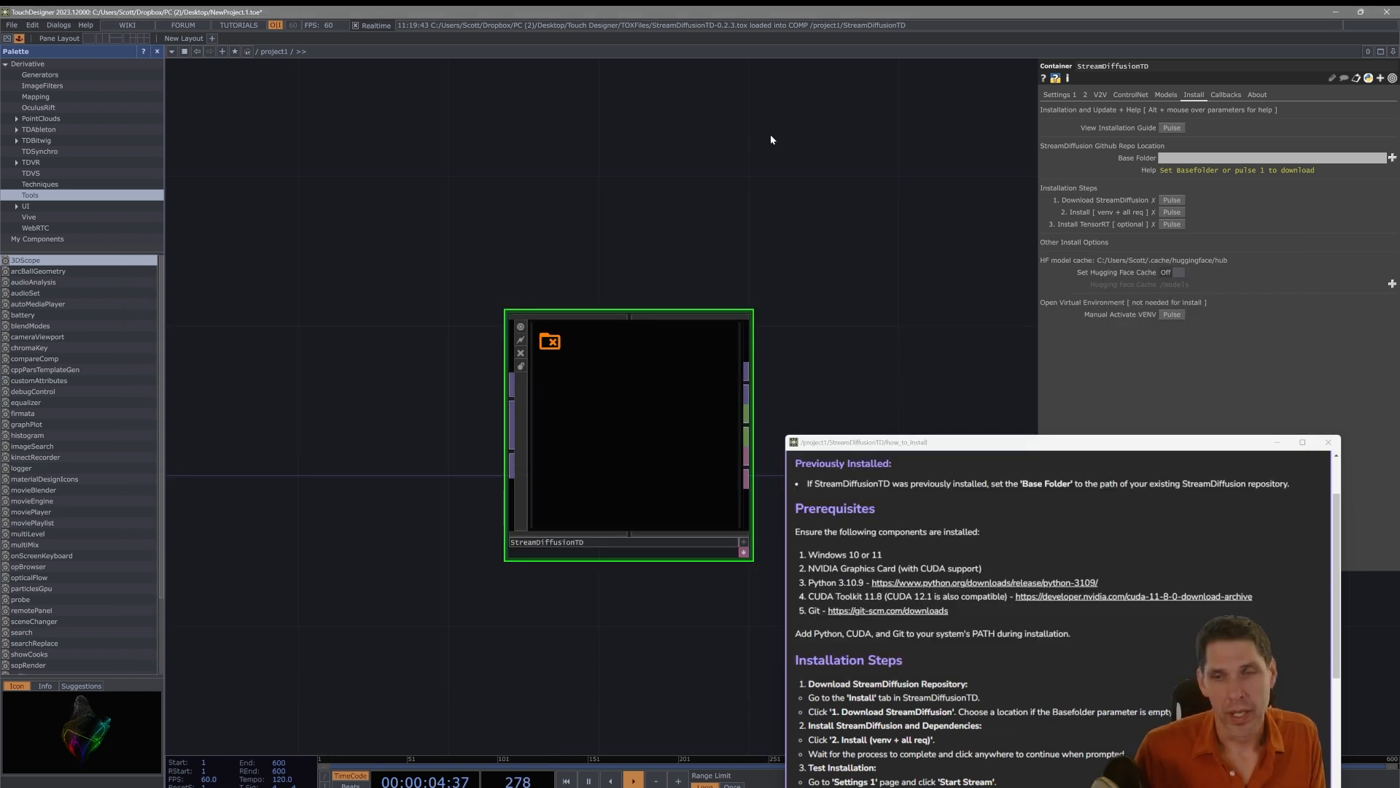
click(1372, 159)
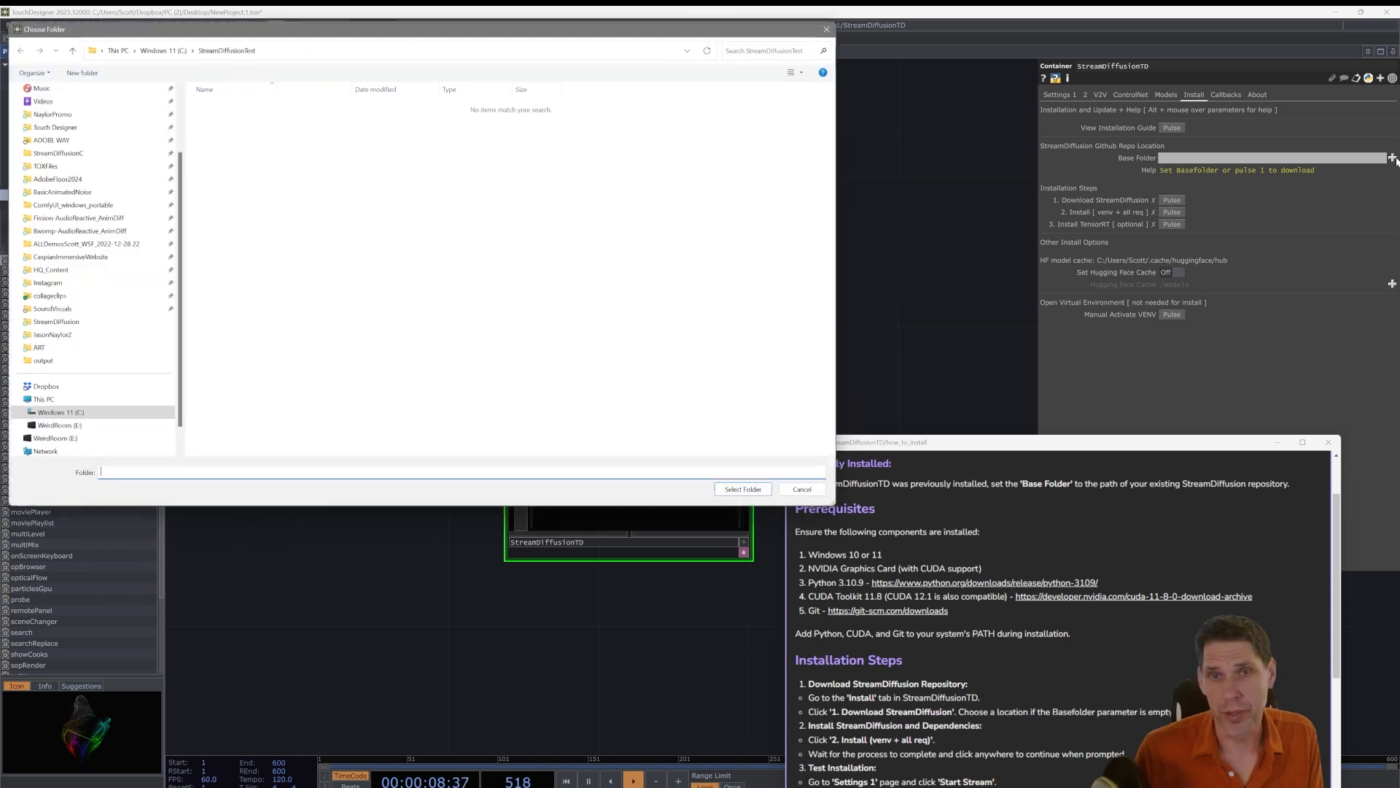
click(161, 47)
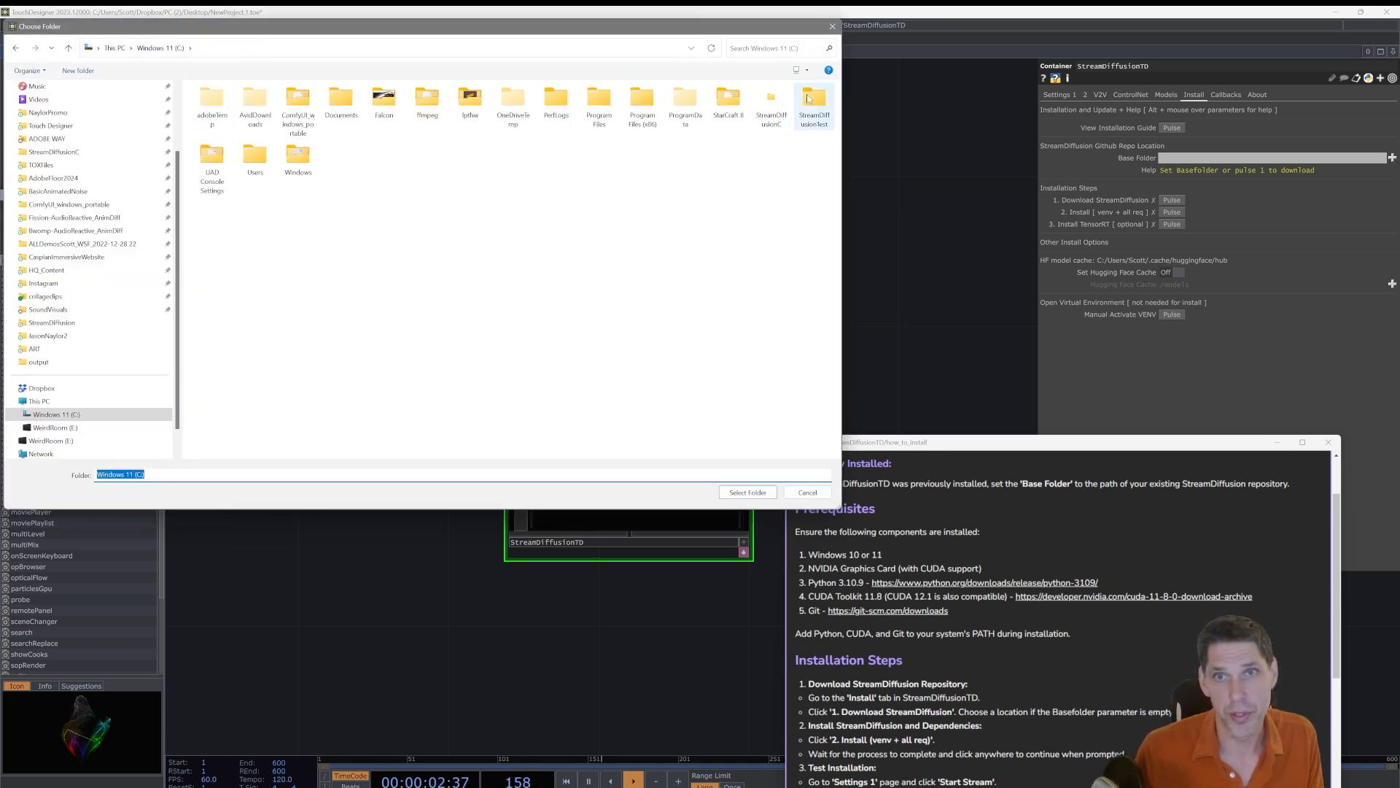
double_click(811, 102)
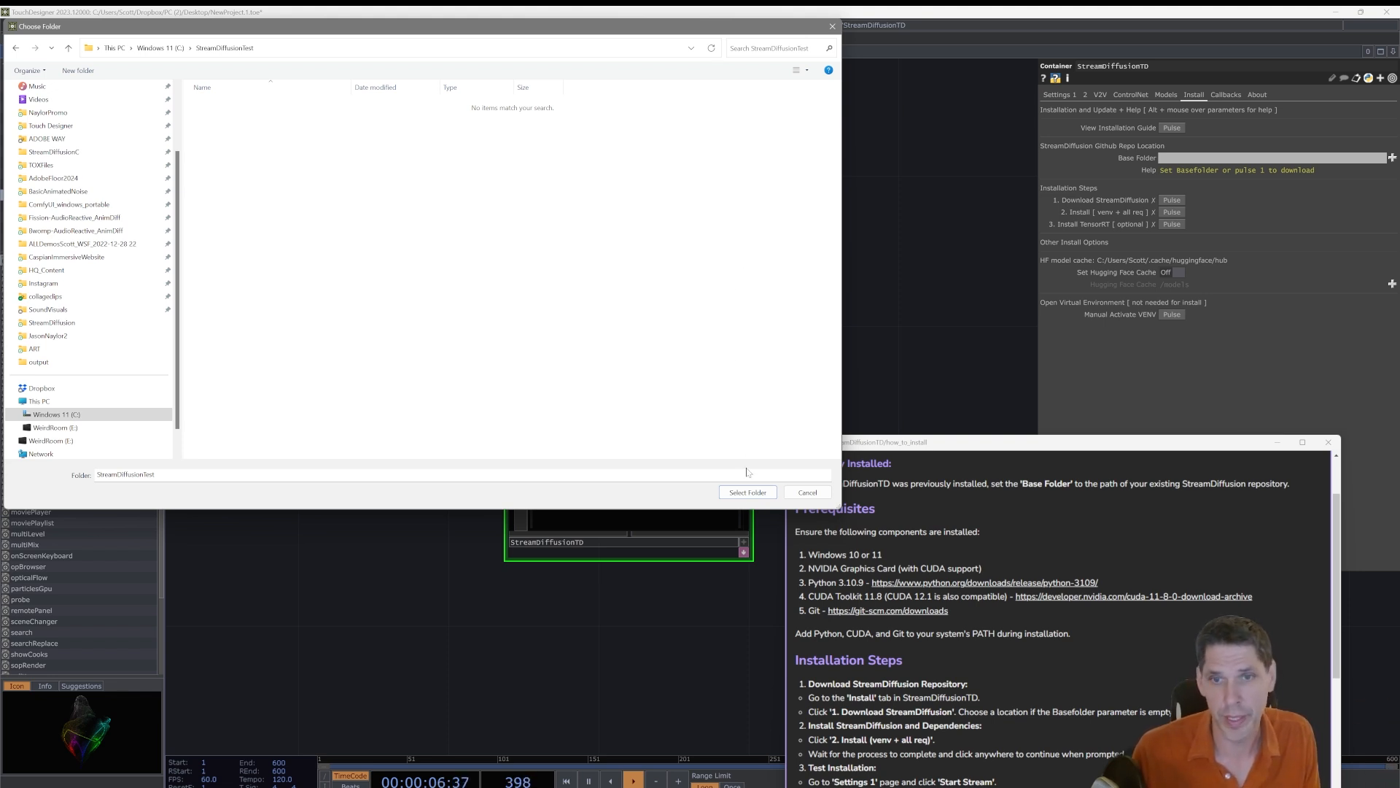
click(746, 494)
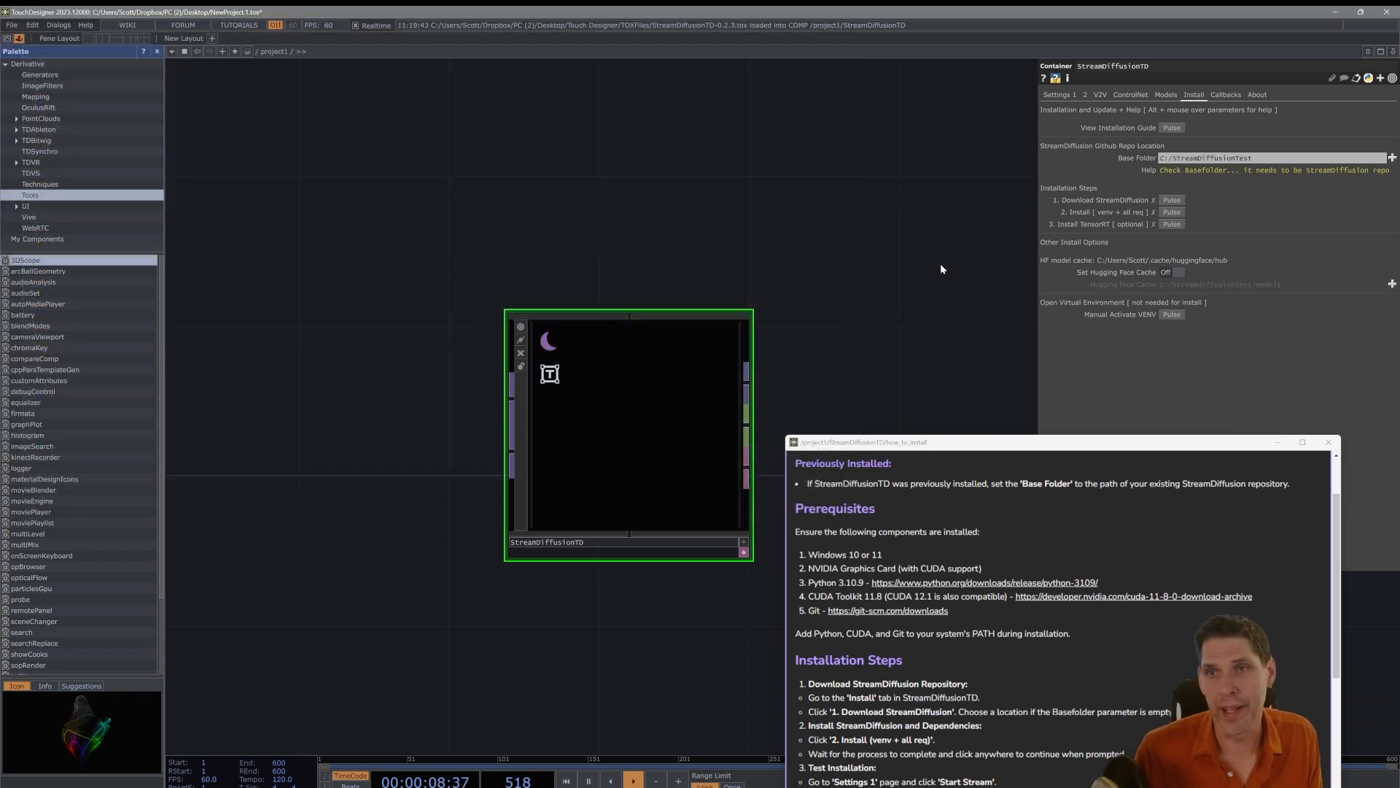
Download the StreamDiffusion repository into the base folder and inspect the downloaded StreamDiffusion folder in File Explorer
drag(1037, 175, 893, 194)
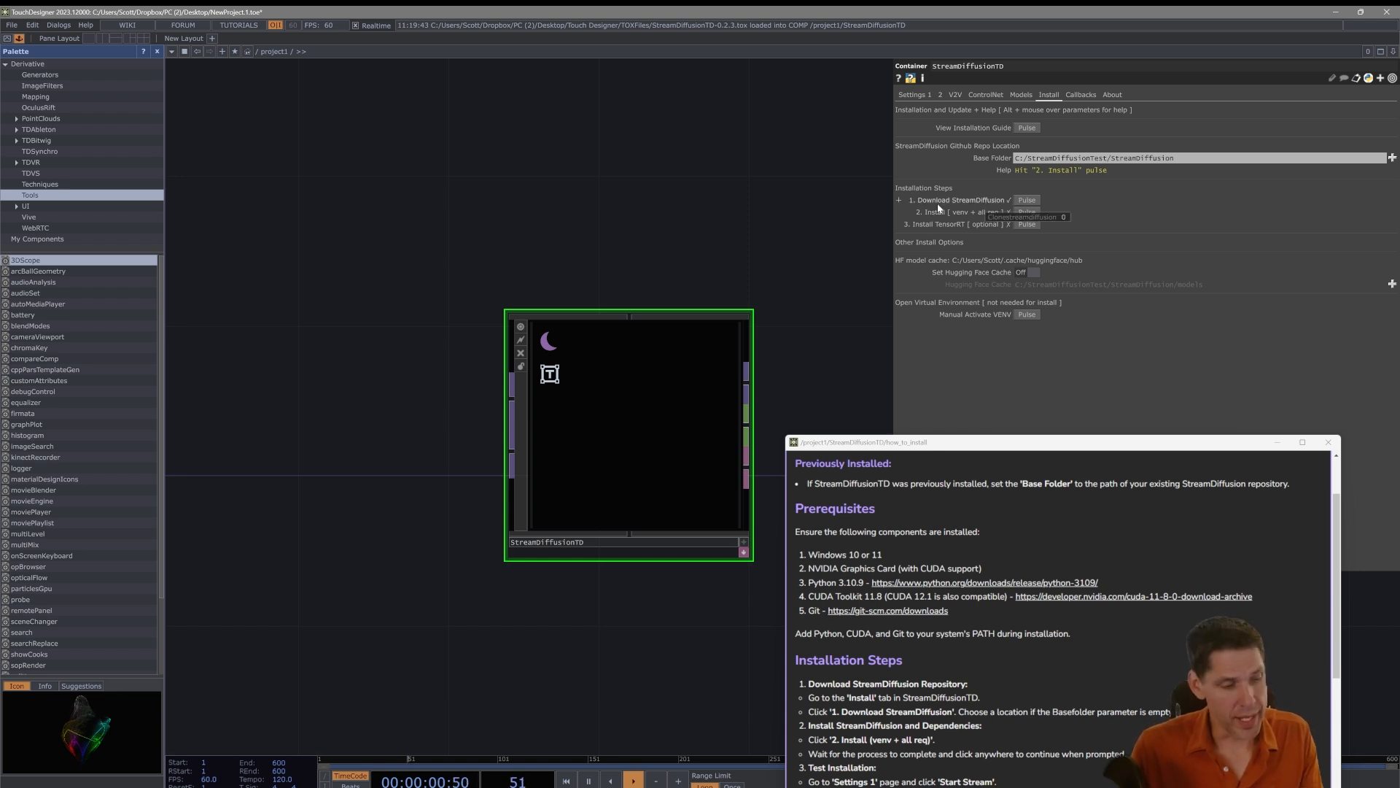
key(alt+Tab)
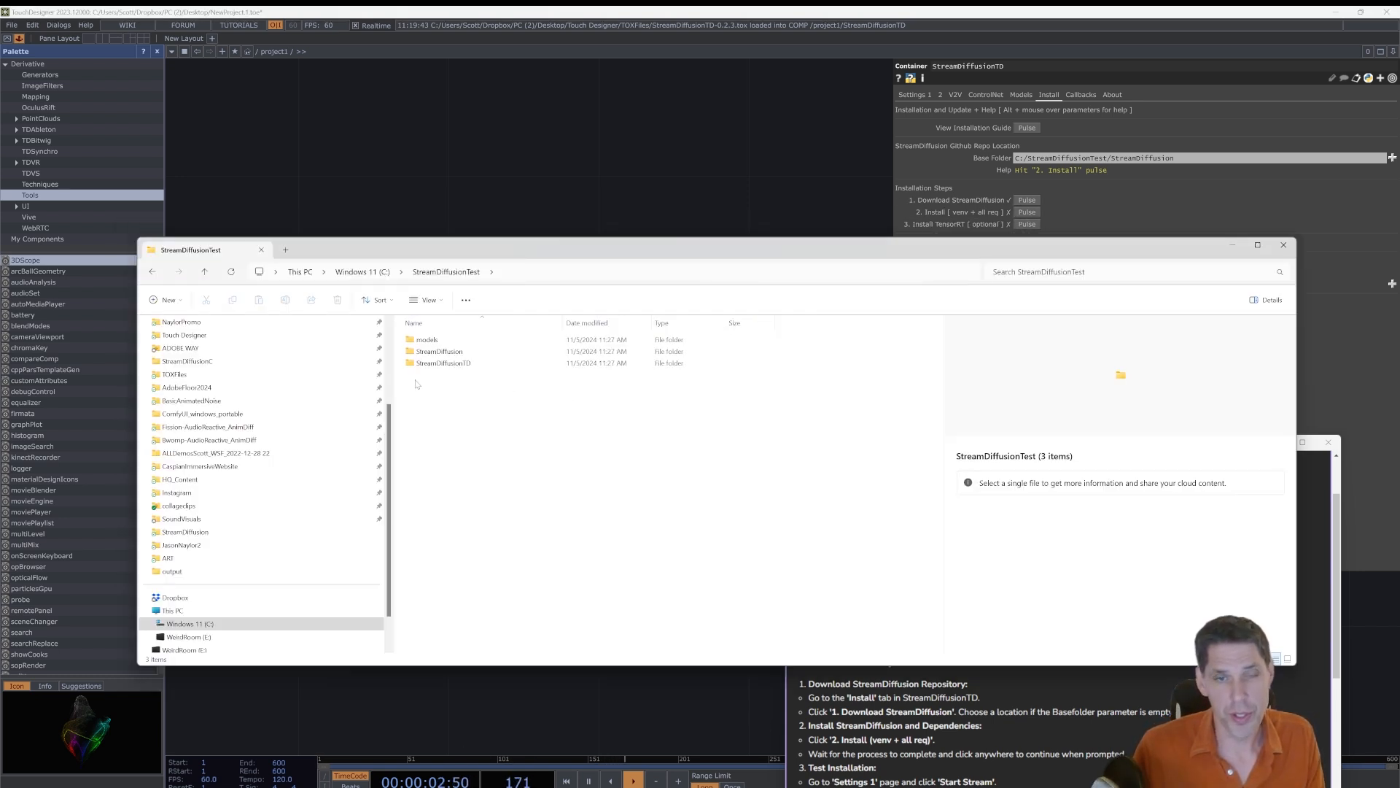
double_click(440, 353)
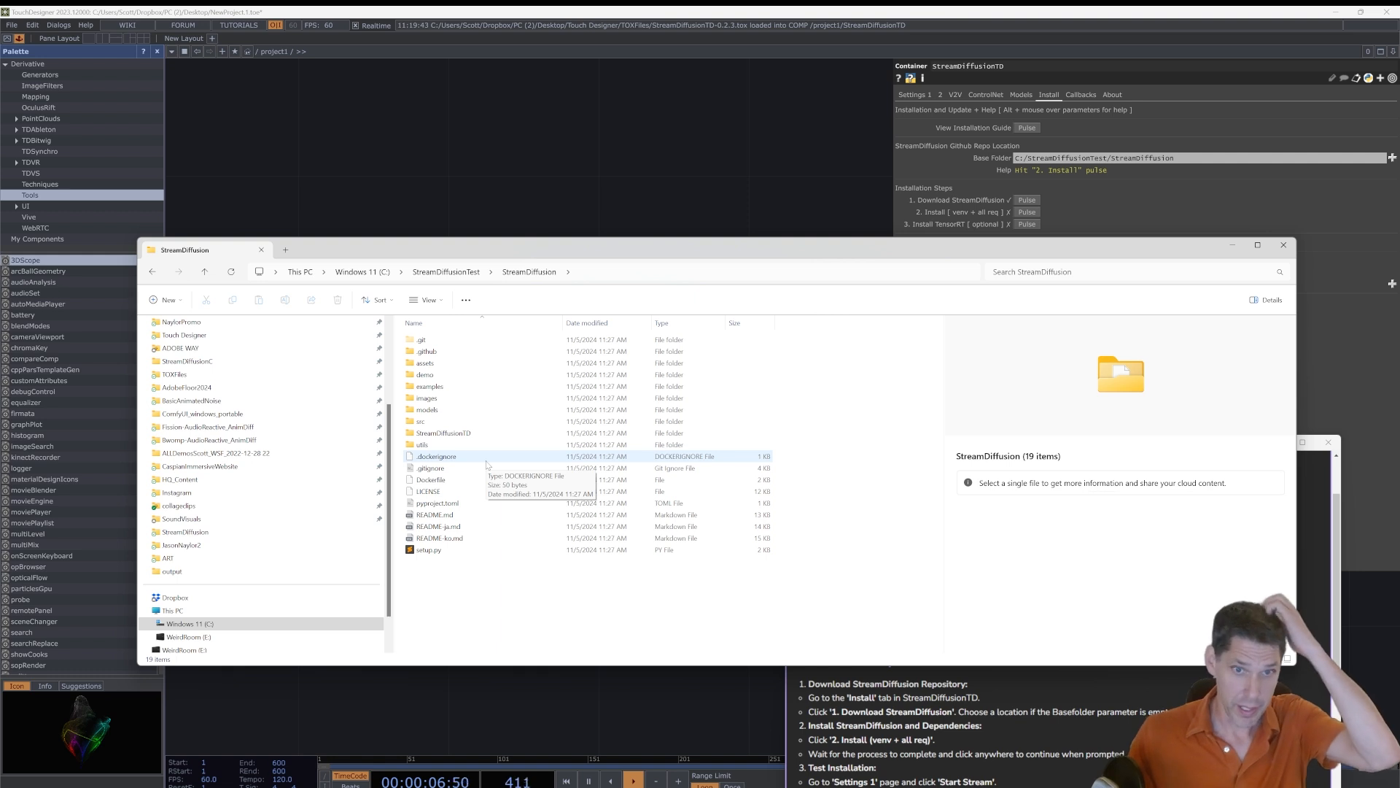
click(614, 210)
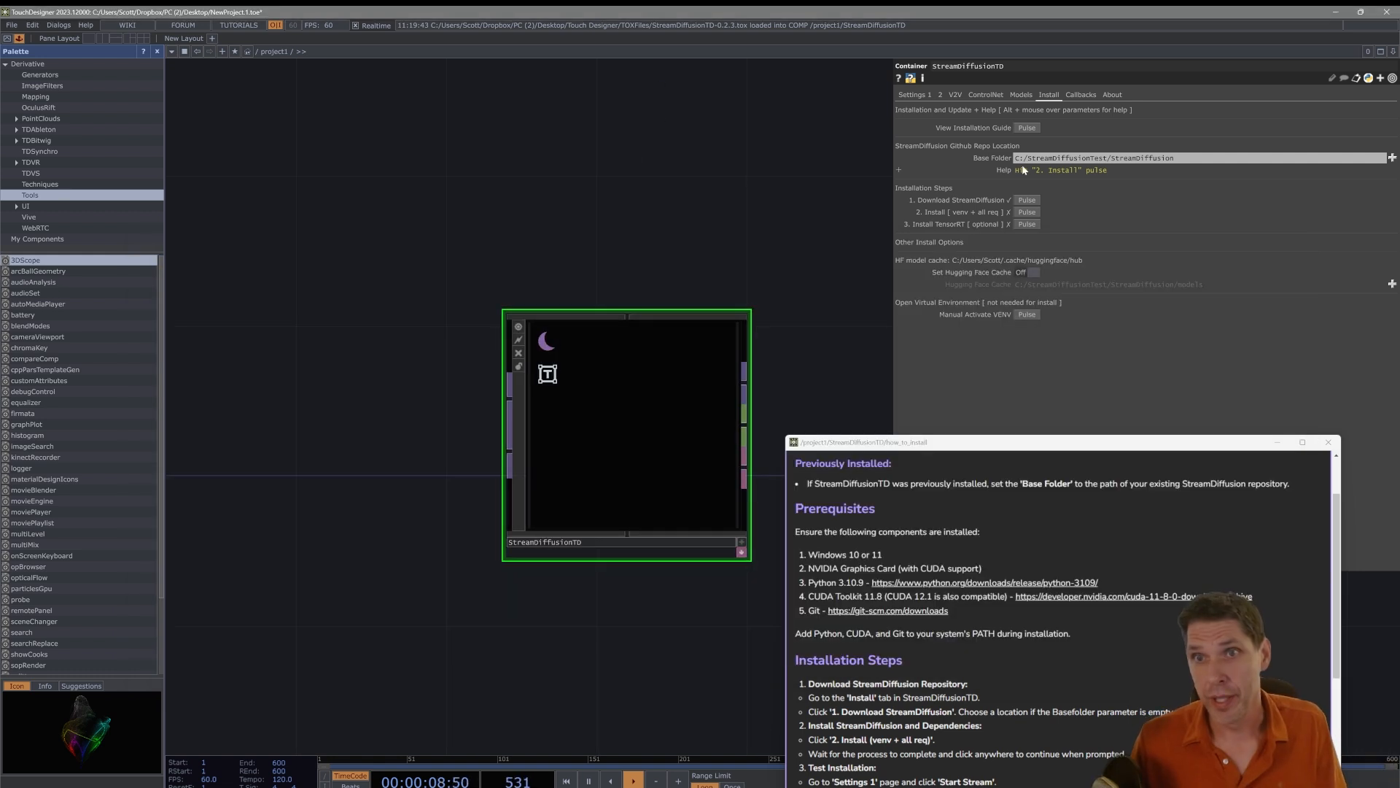
Run the venv and all-requirements install for StreamDiffusionTD, continuing with CUDA 11.8 and confirming the installation details
click(1027, 212)
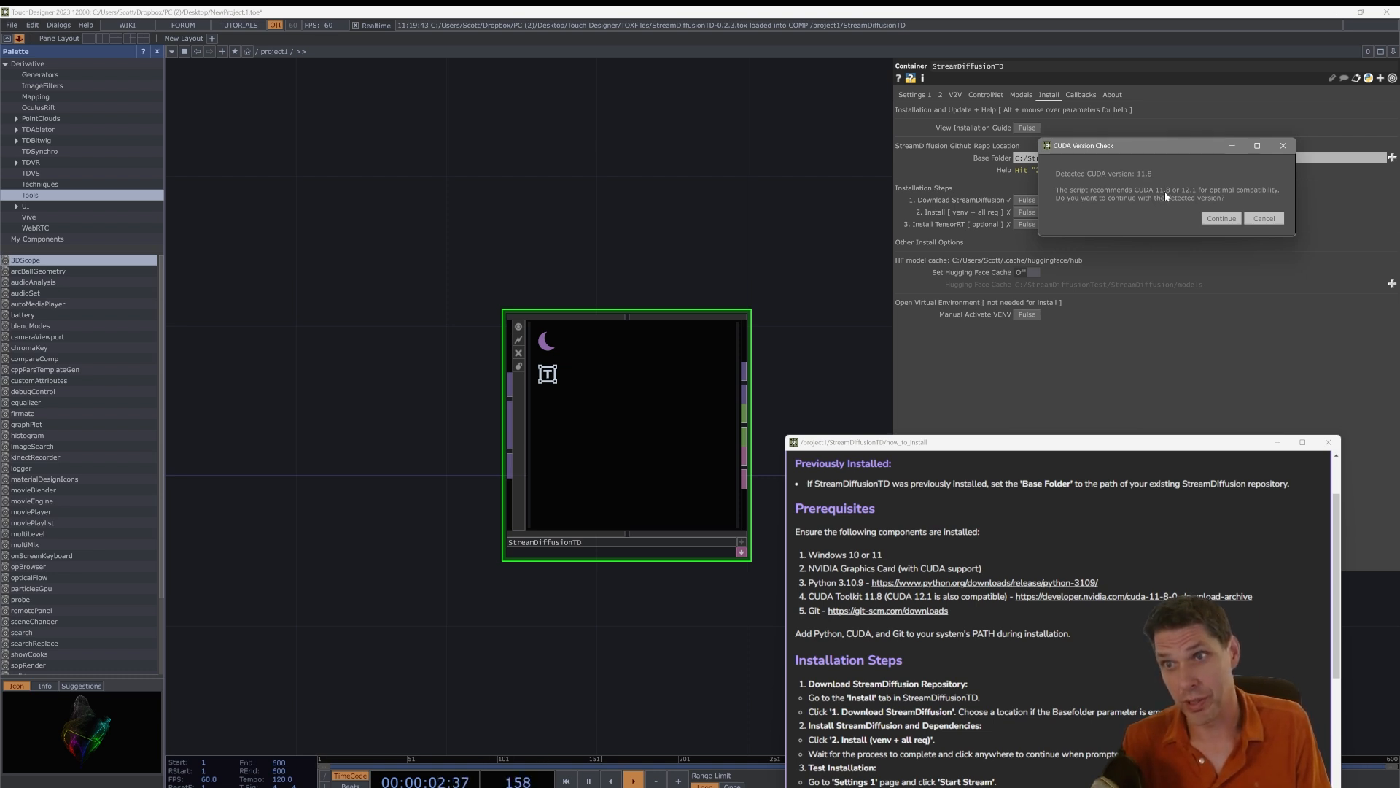
click(1220, 219)
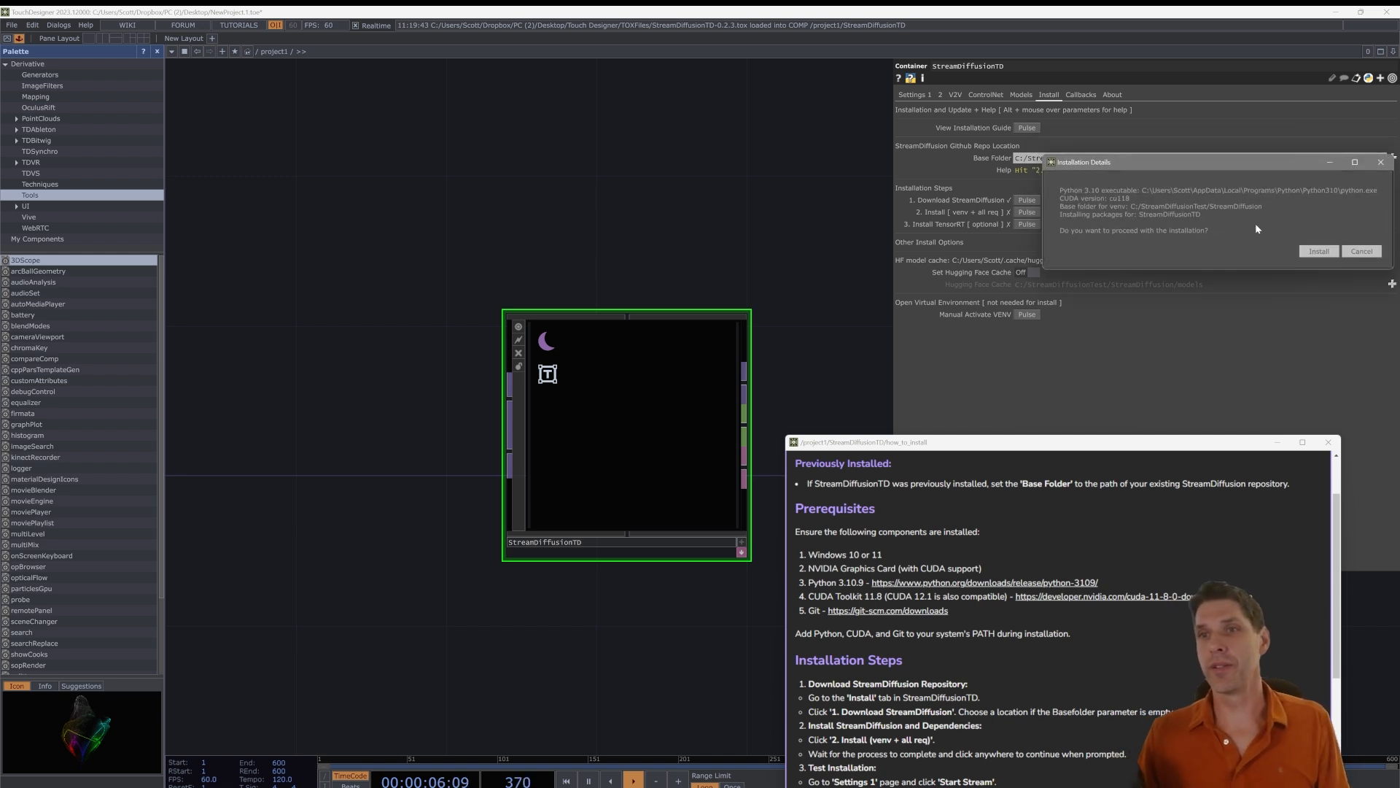
click(1301, 251)
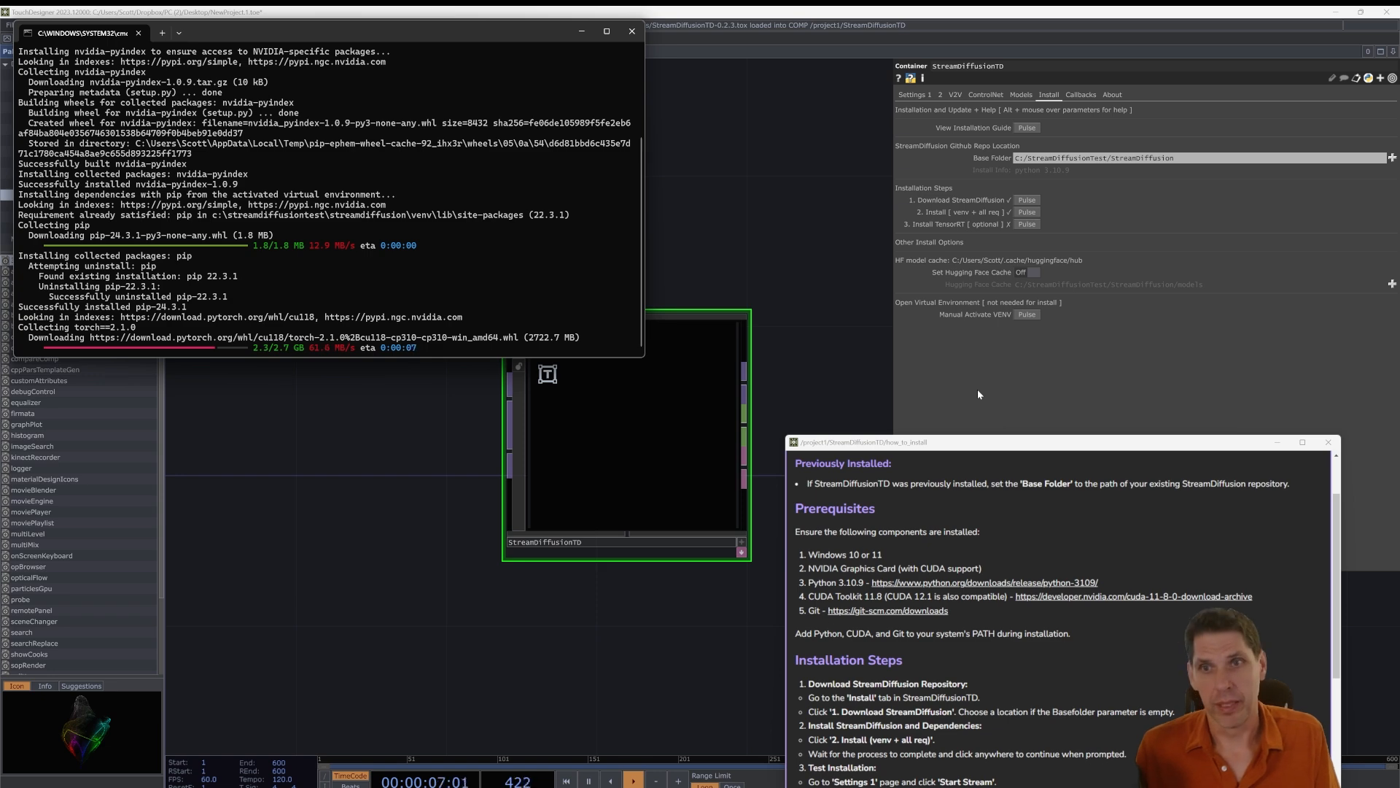
key(alt+Tab)
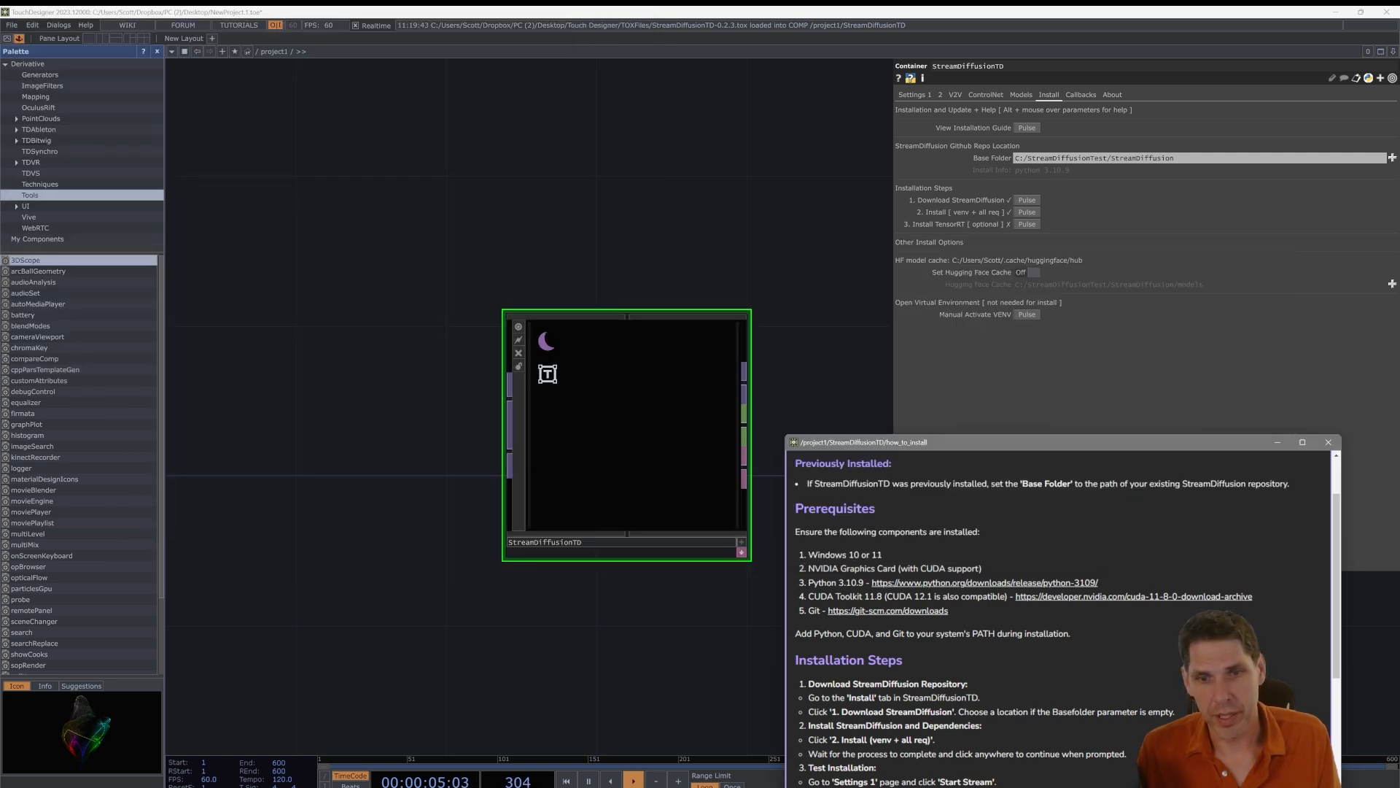
Switch to Discord, view DOTserver's download-streamdiffusiontd channel and open its message search
mouse_move(646, 784)
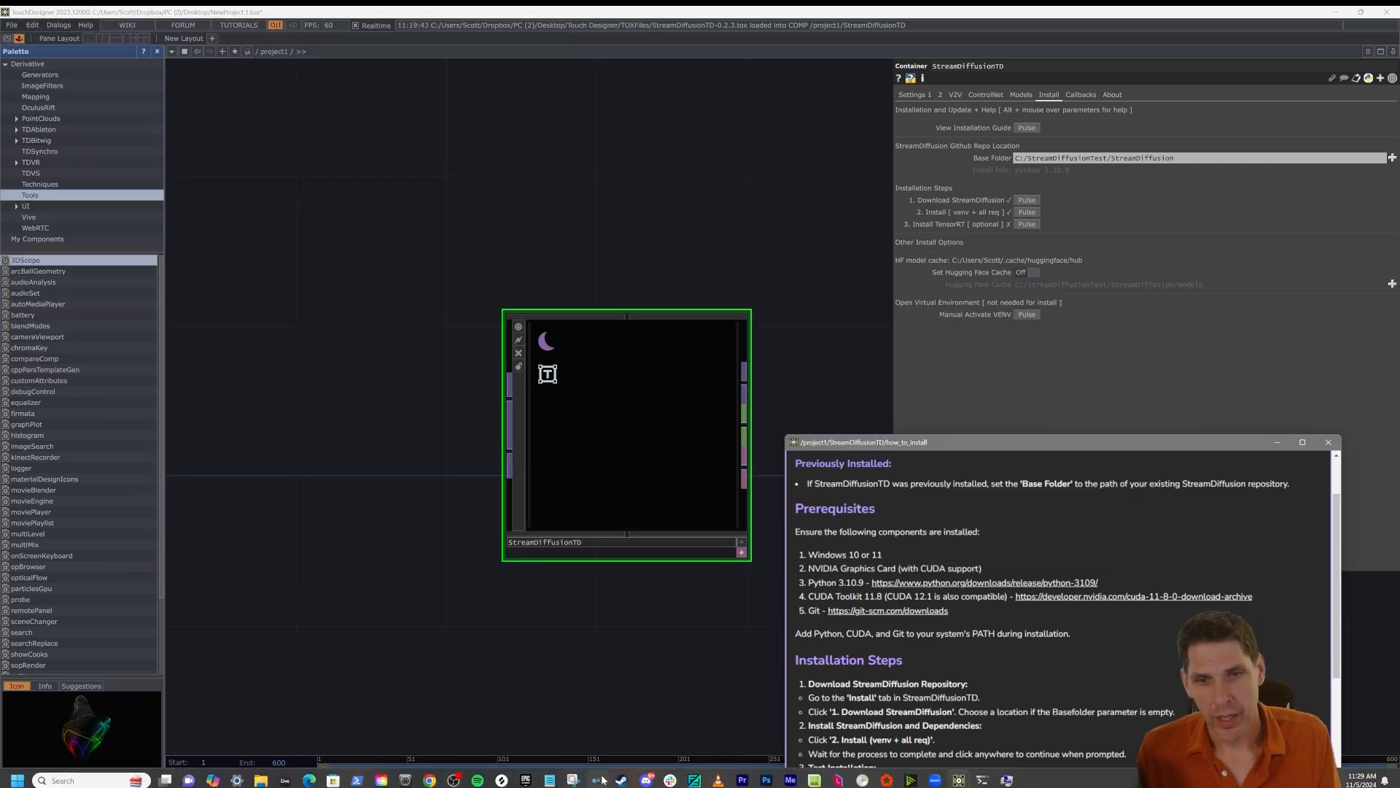
click(645, 780)
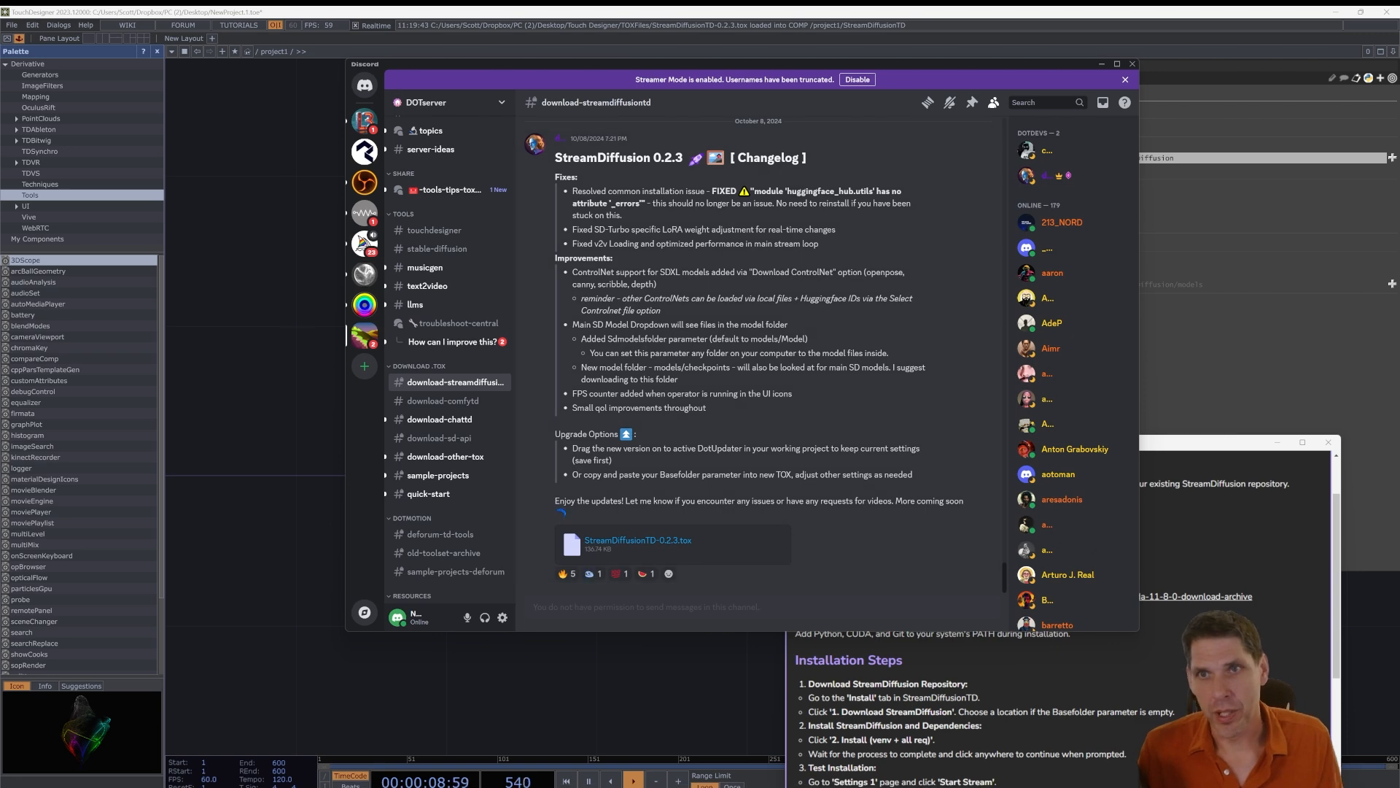
key(ctrl+f)
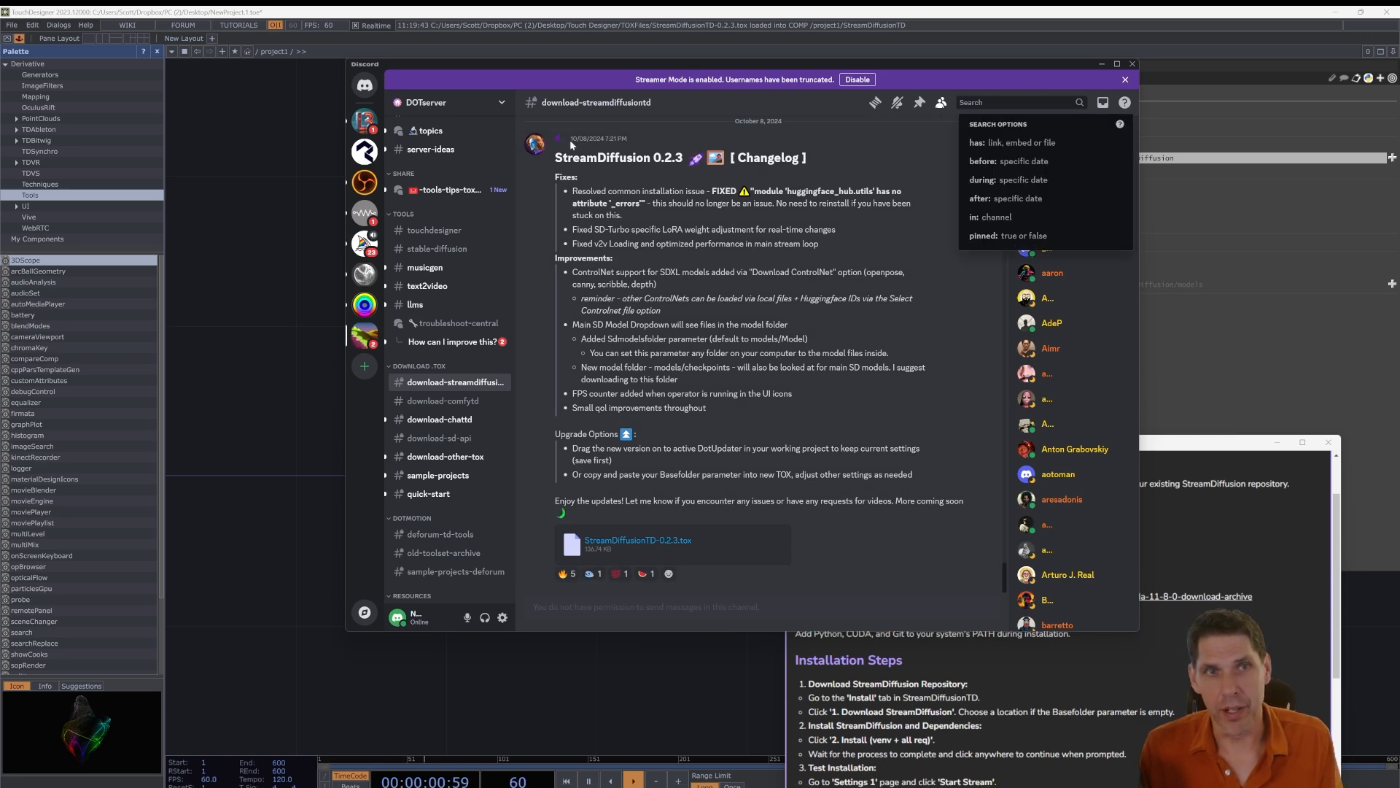
key(alt+Tab)
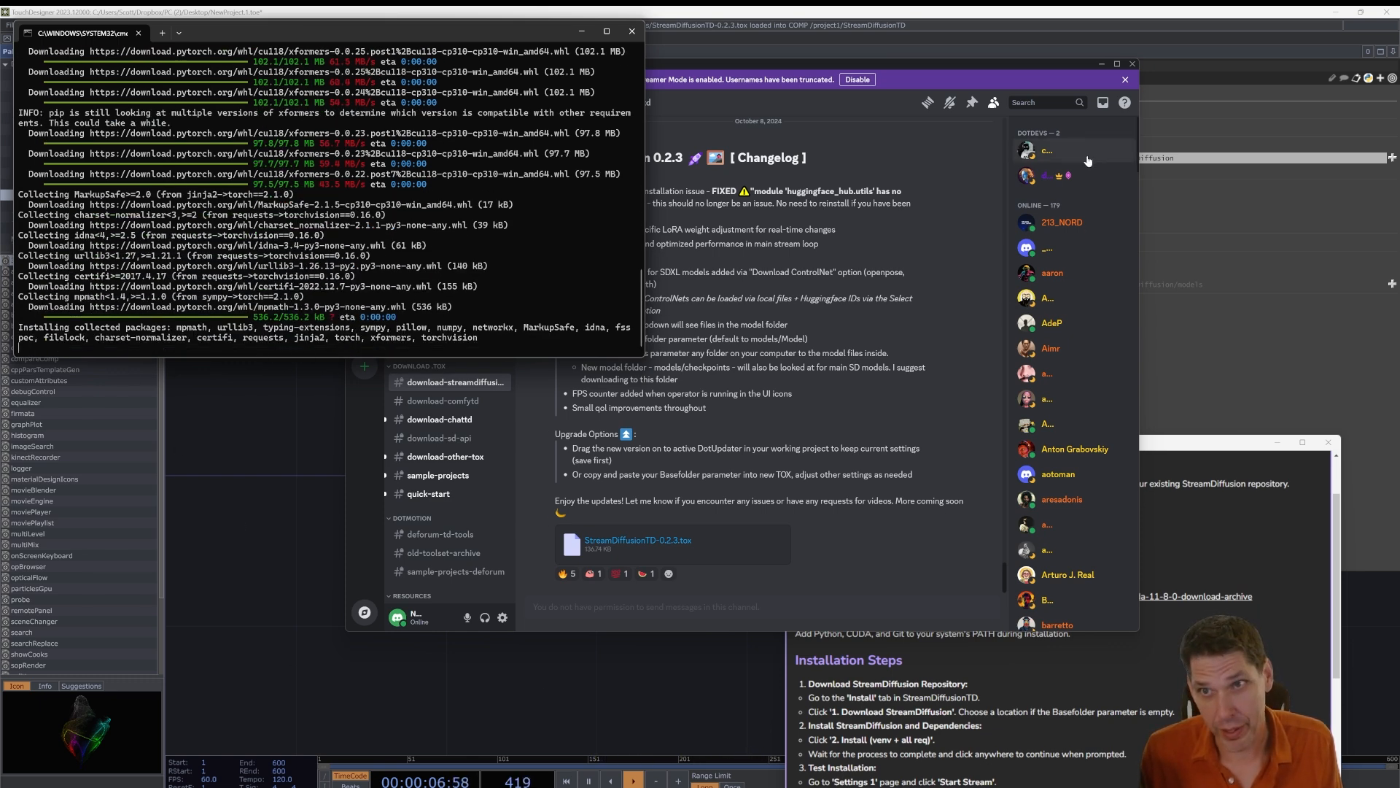
Browse the DOTserver channels in Discord, open the troubleshoot-central forum and its search, and return to TouchDesigner
click(1052, 93)
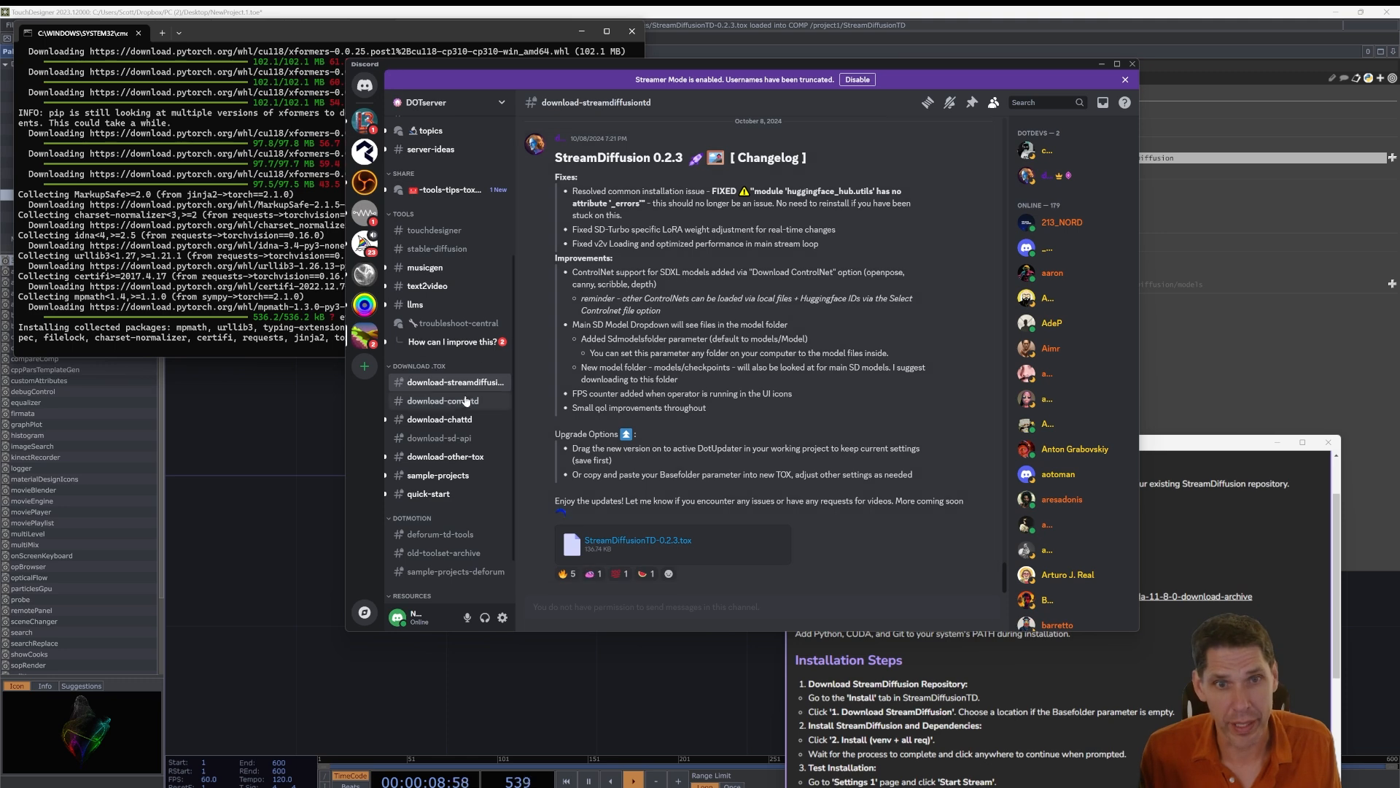
scroll(487, 487, down, 2)
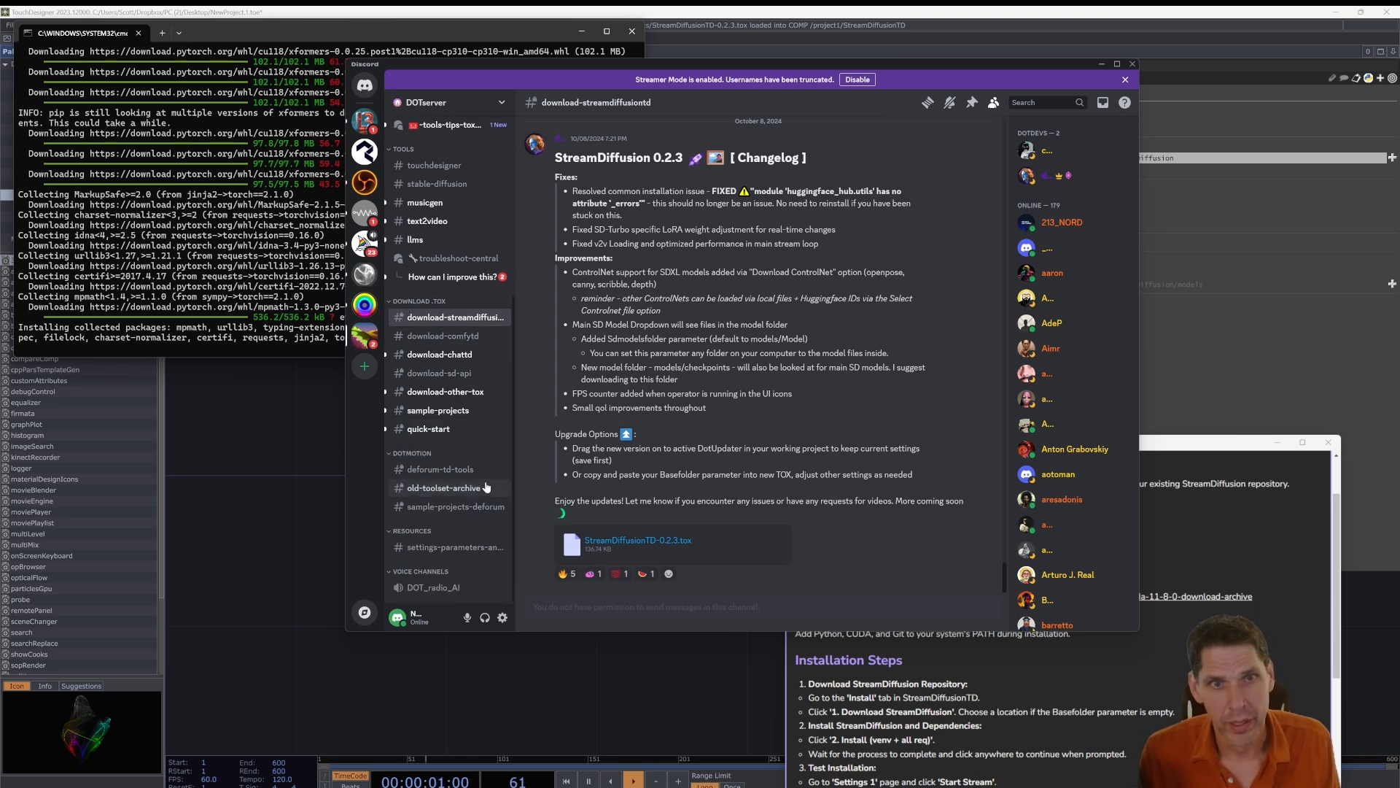
scroll(463, 343, up, 2)
click(461, 331)
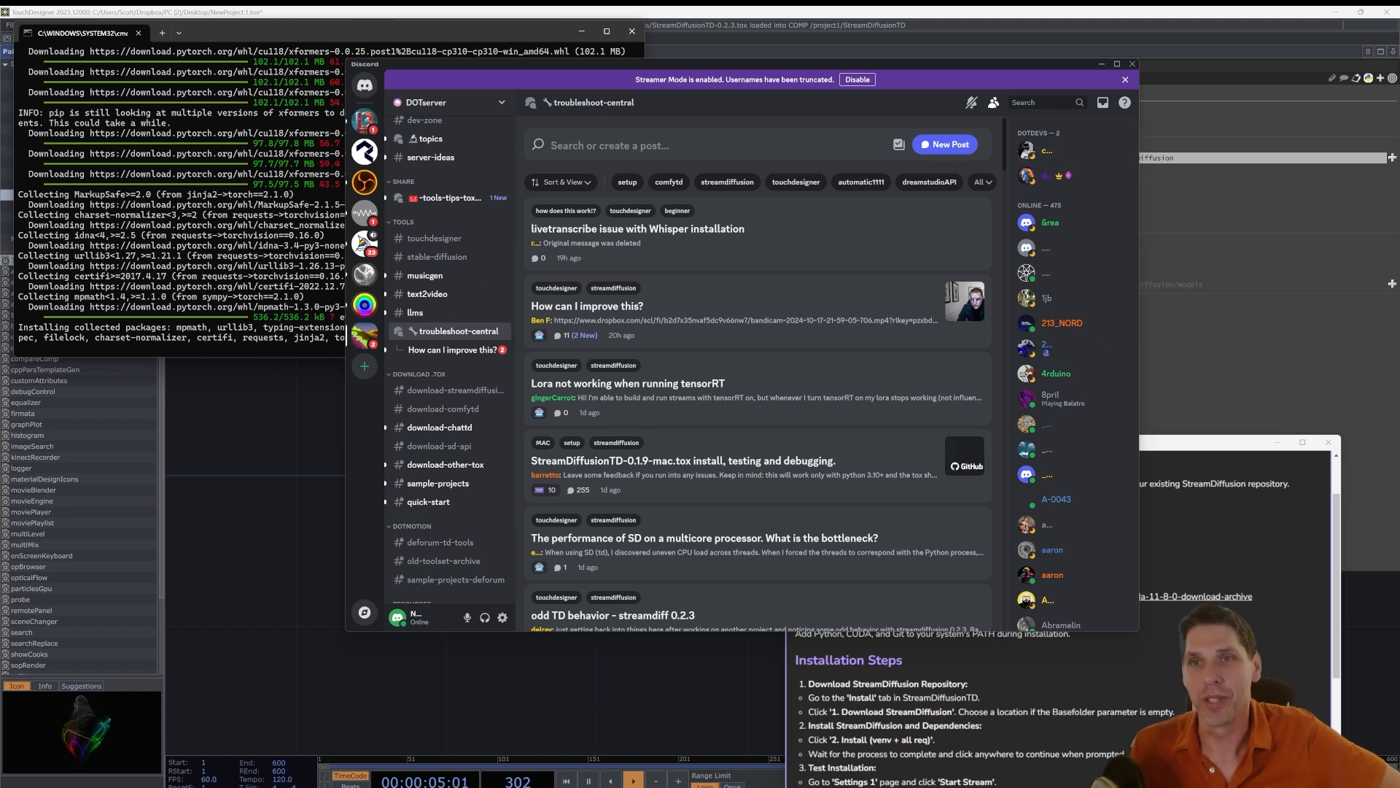
click(1041, 102)
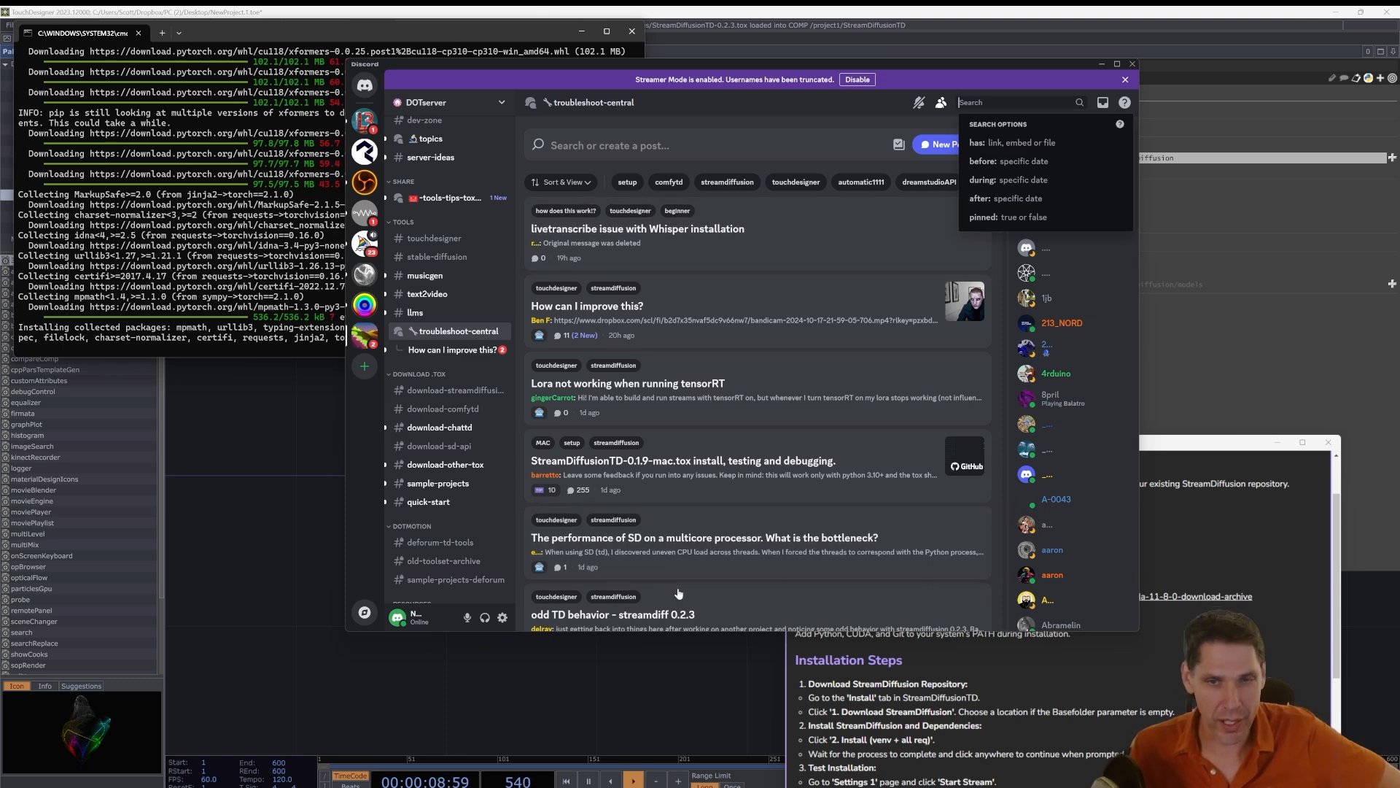
click(676, 674)
click(1078, 434)
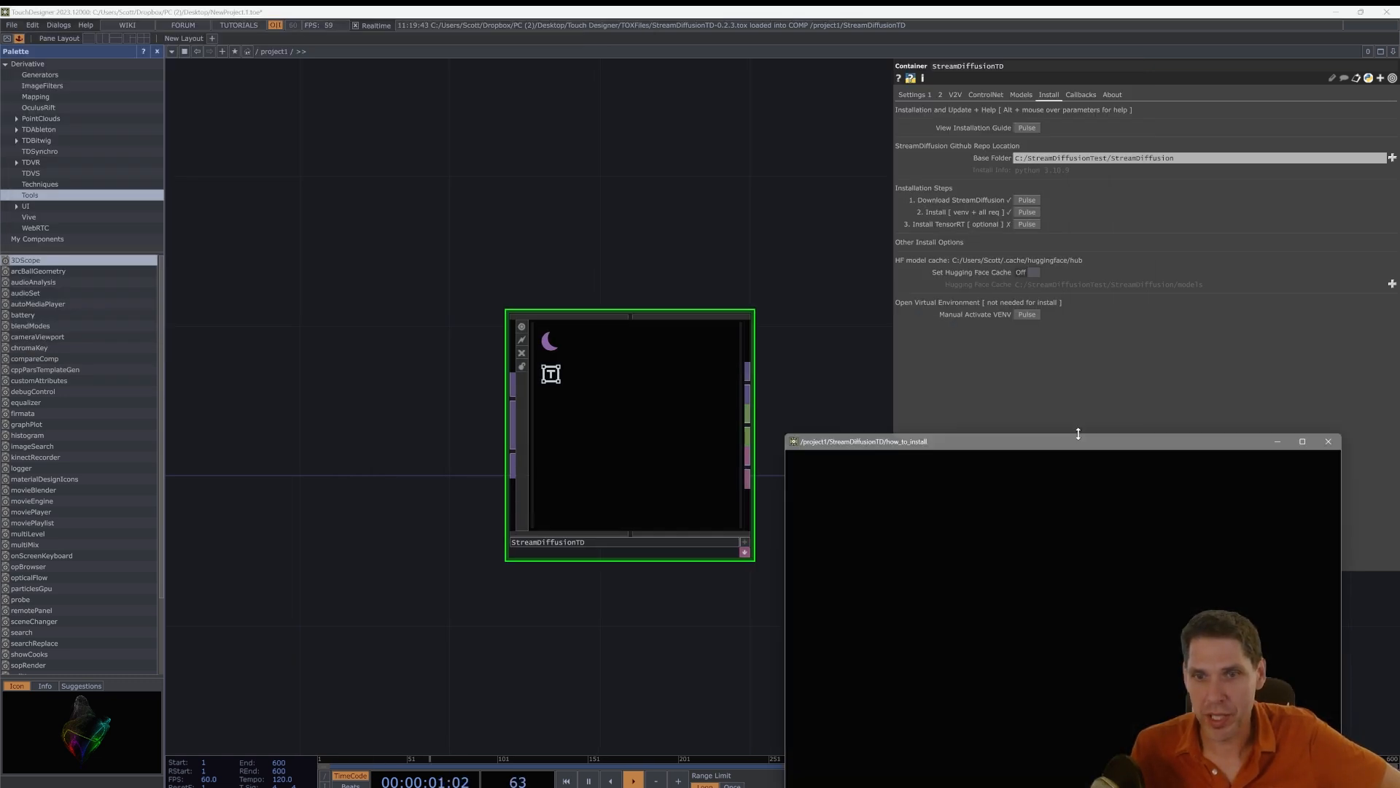
double_click(1086, 447)
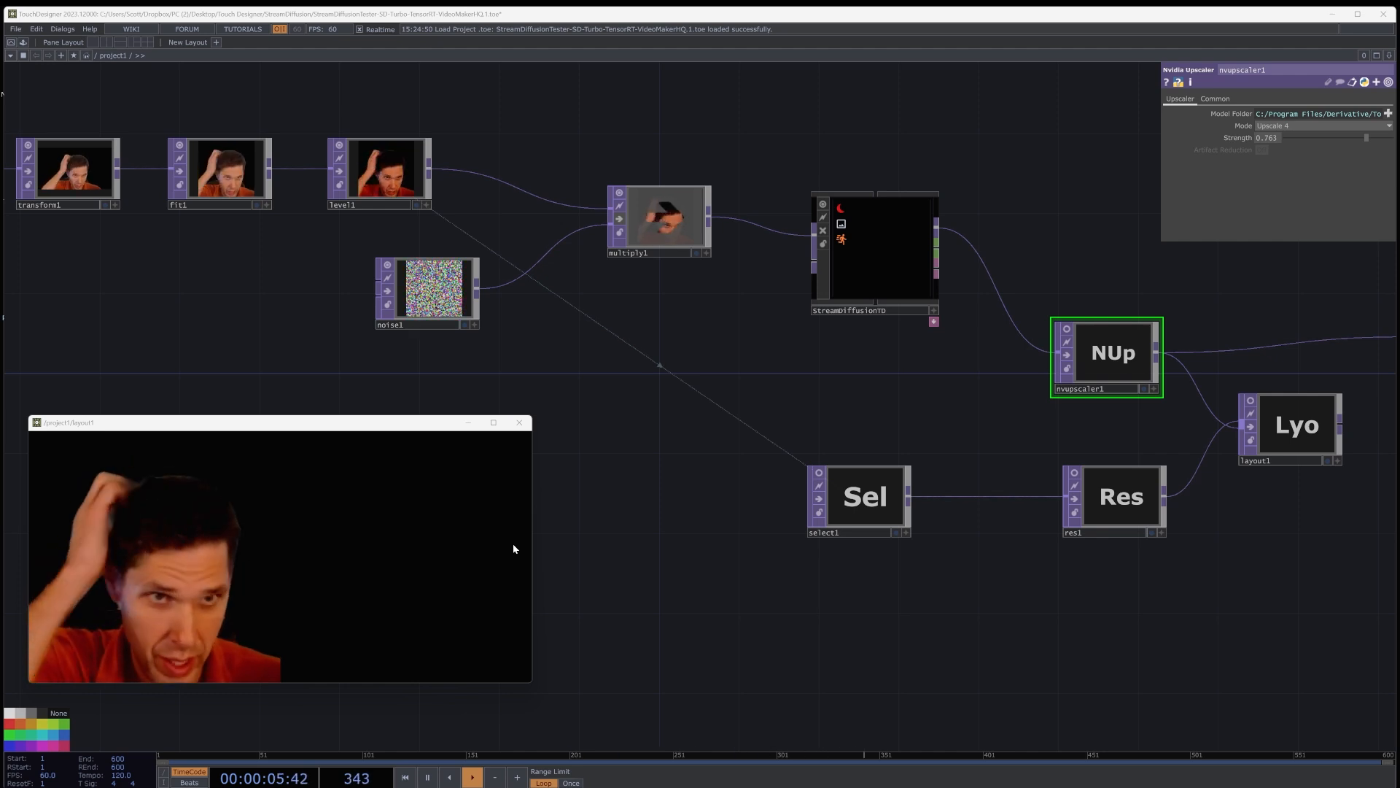
Reposition the layout1 viewer window below the noise1 node and shrink it to free space in the network
drag(947, 397, 684, 557)
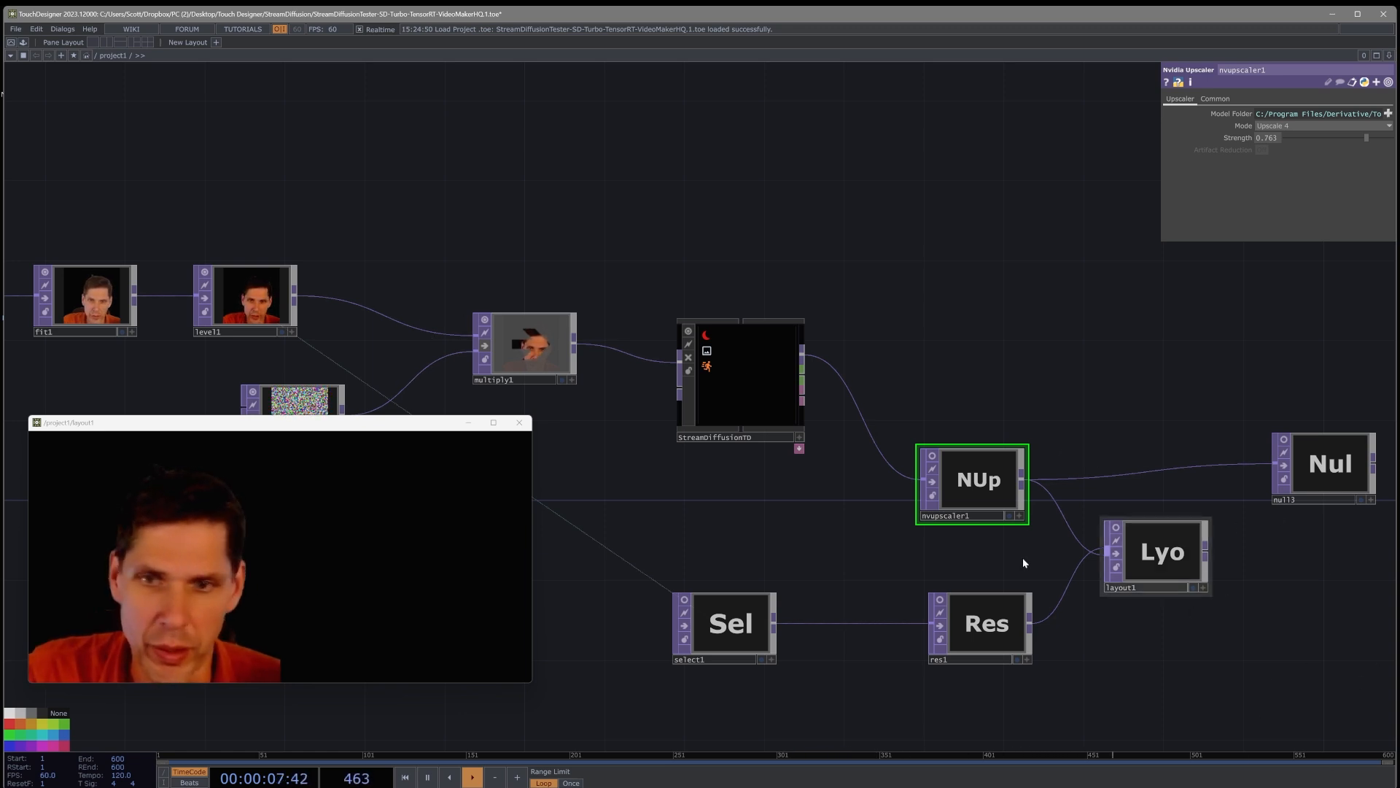
drag(396, 431, 414, 480)
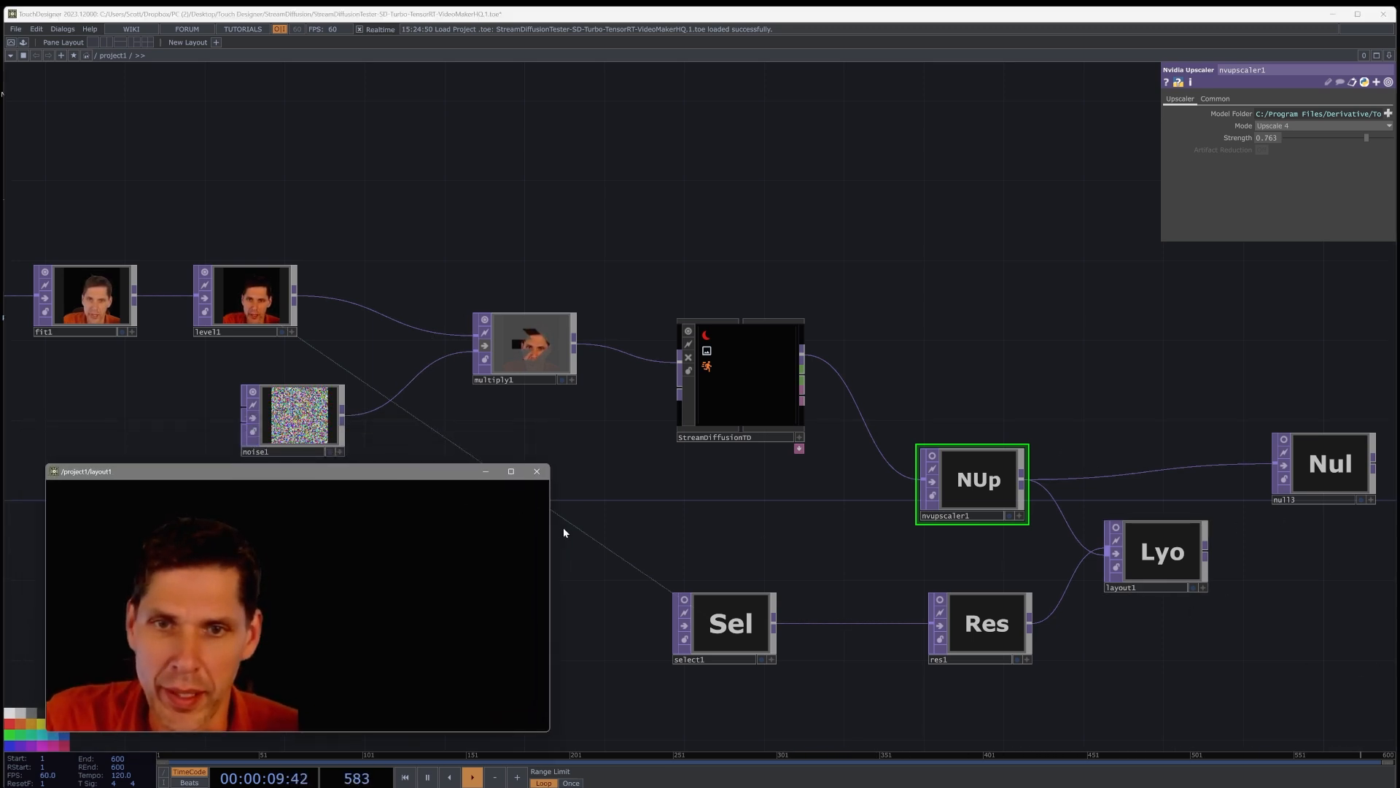
drag(548, 522, 683, 543)
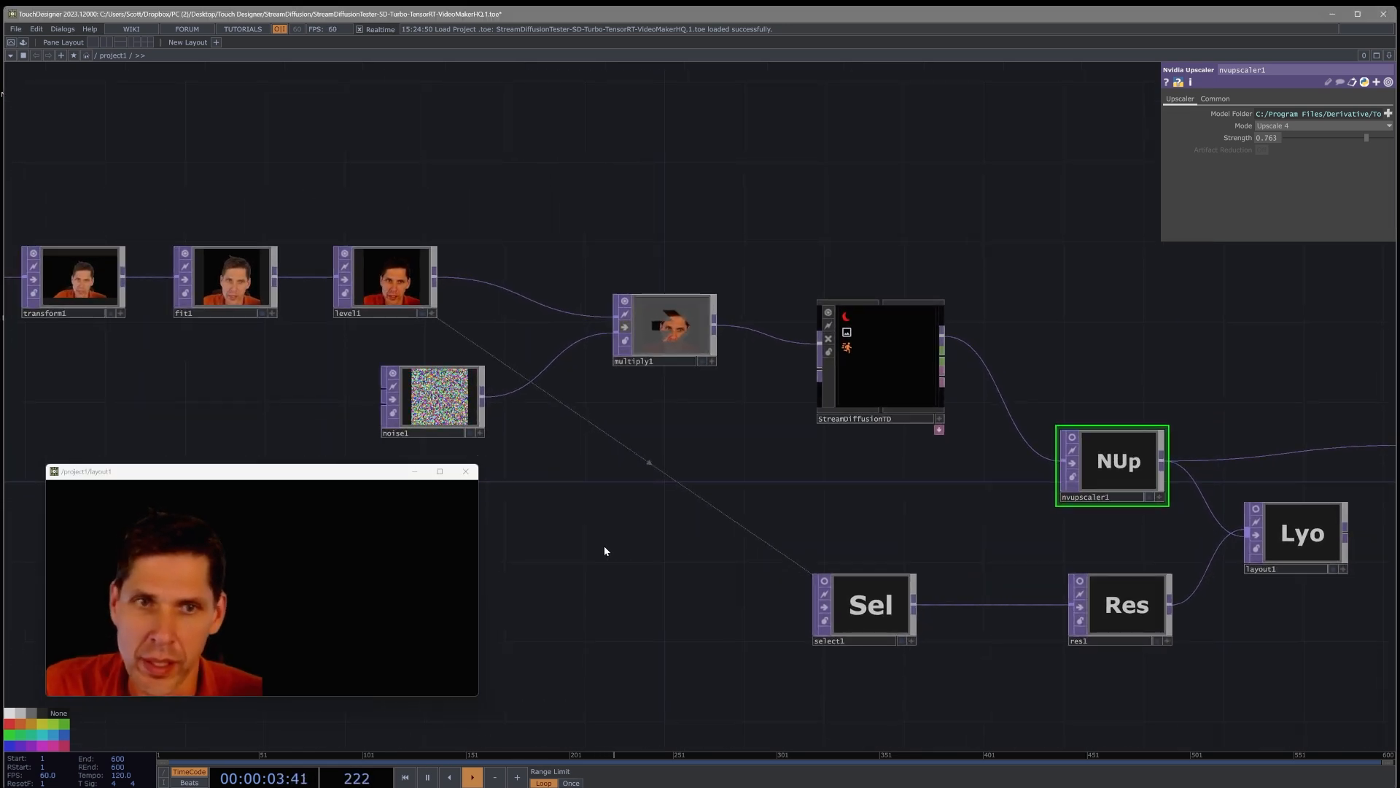
Select the StreamDiffusionTD component between multiply1 and nvupscaler1 to show its parameters, and frame it in the network
drag(839, 470, 657, 469)
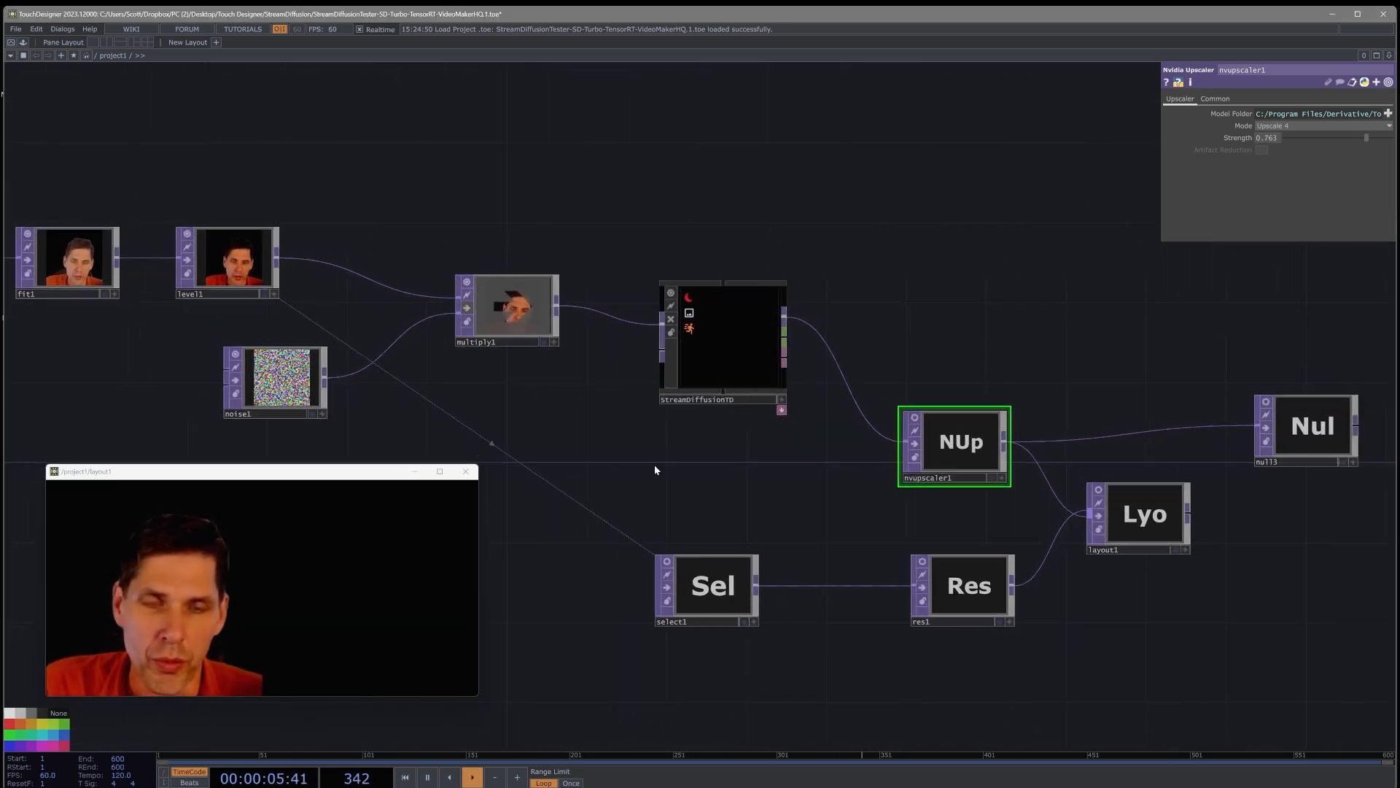
scroll(700, 331, up, 8)
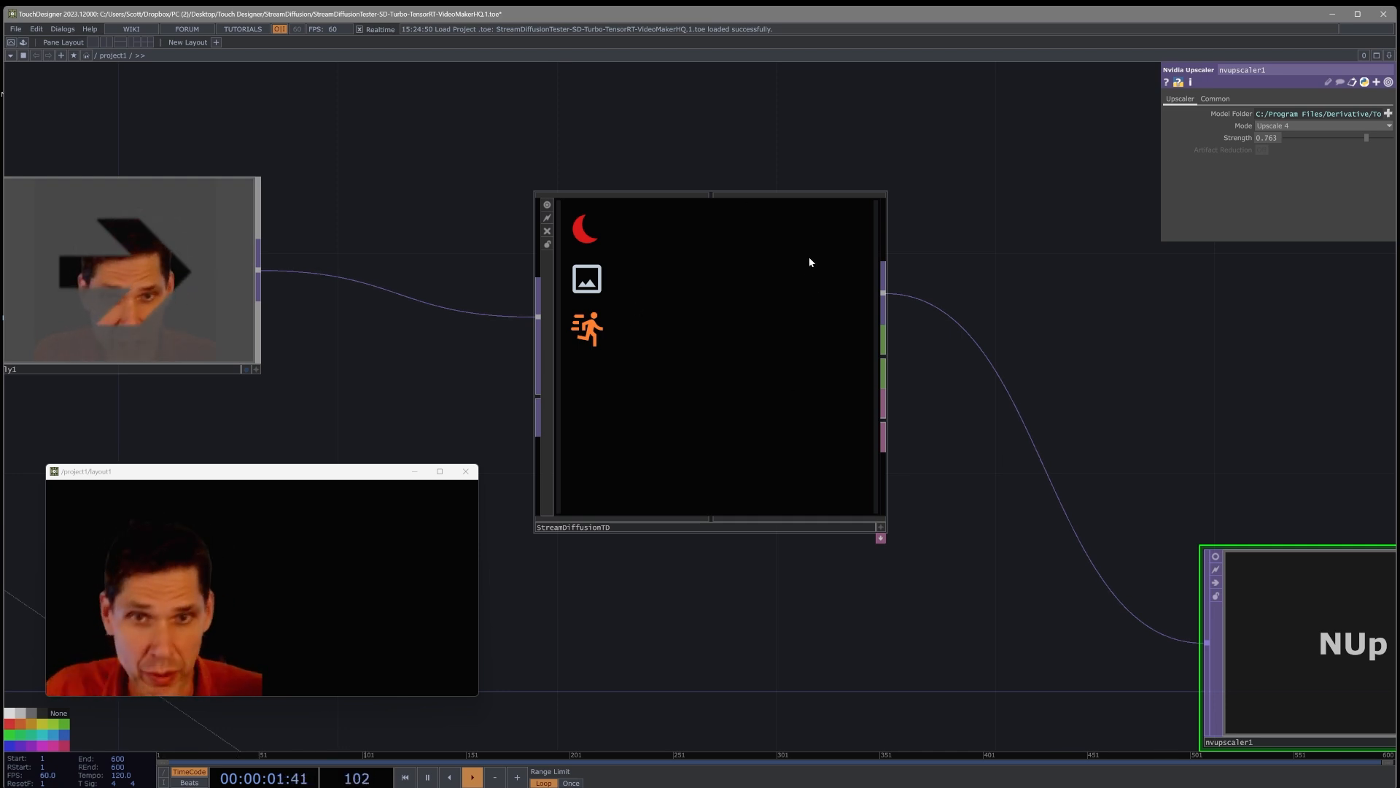
click(760, 321)
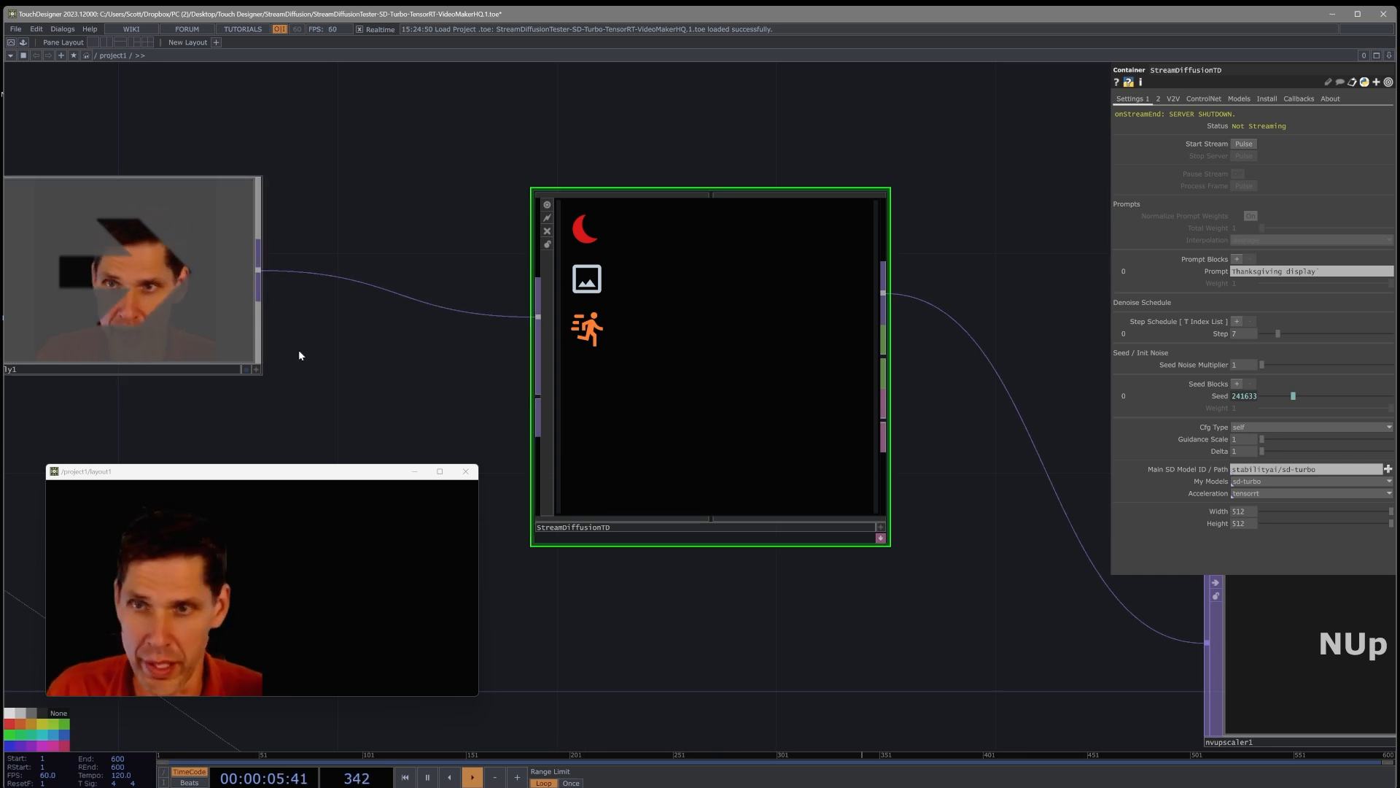
scroll(379, 329, down, 3)
scroll(380, 327, down, 3)
drag(489, 198, 712, 210)
drag(434, 211, 366, 219)
scroll(571, 272, up, 3)
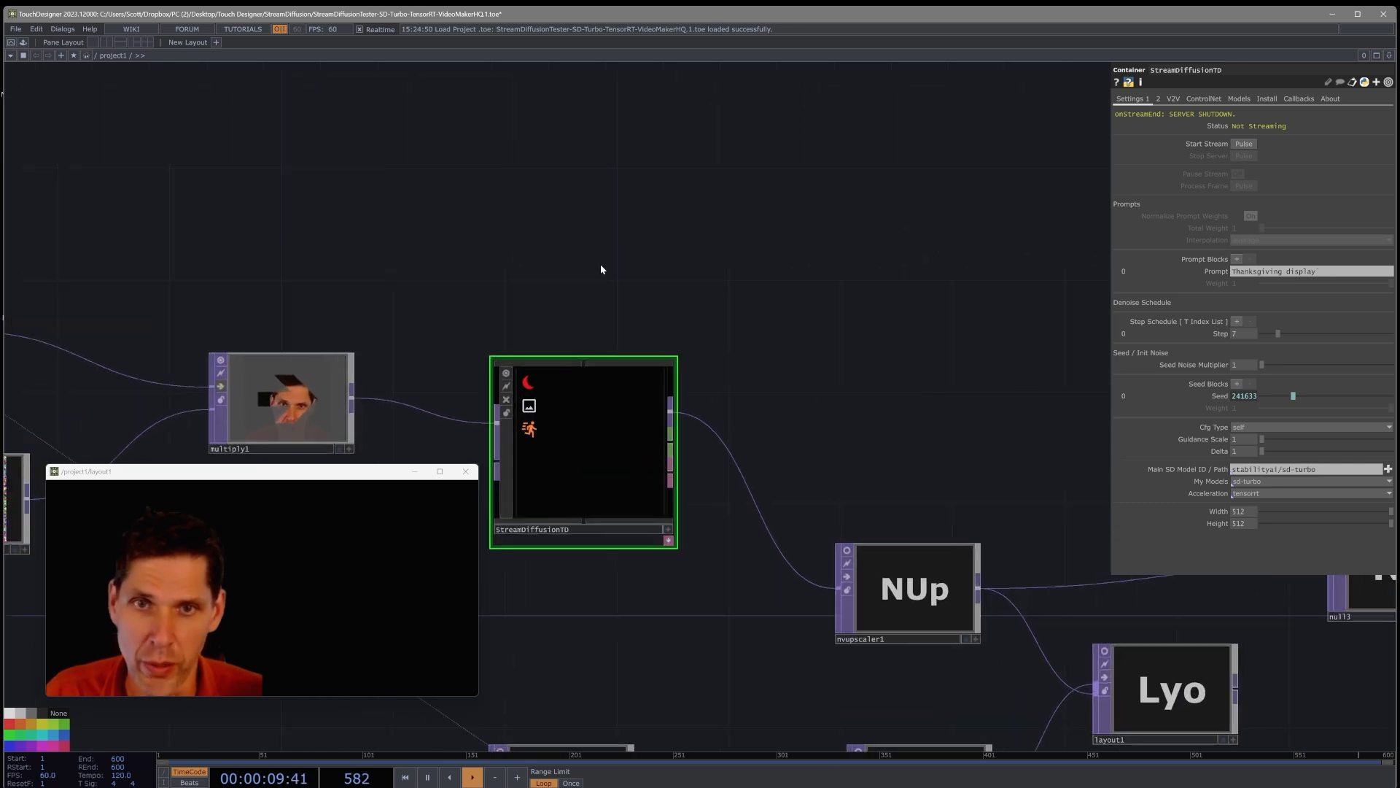
drag(674, 272, 709, 197)
scroll(669, 274, up, 3)
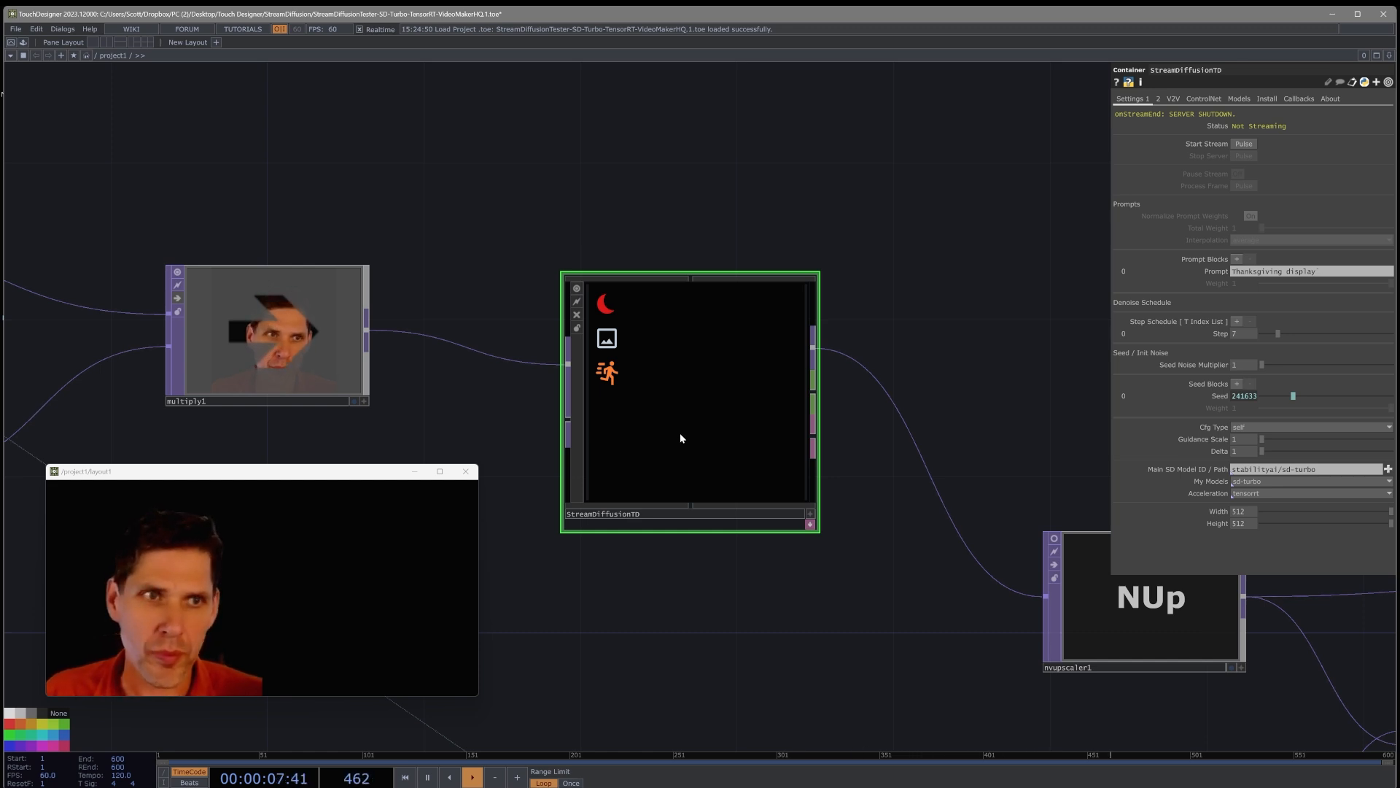
Review StreamDiffusionTD's Install, Models, ControlNet and V2V parameter pages
click(1267, 99)
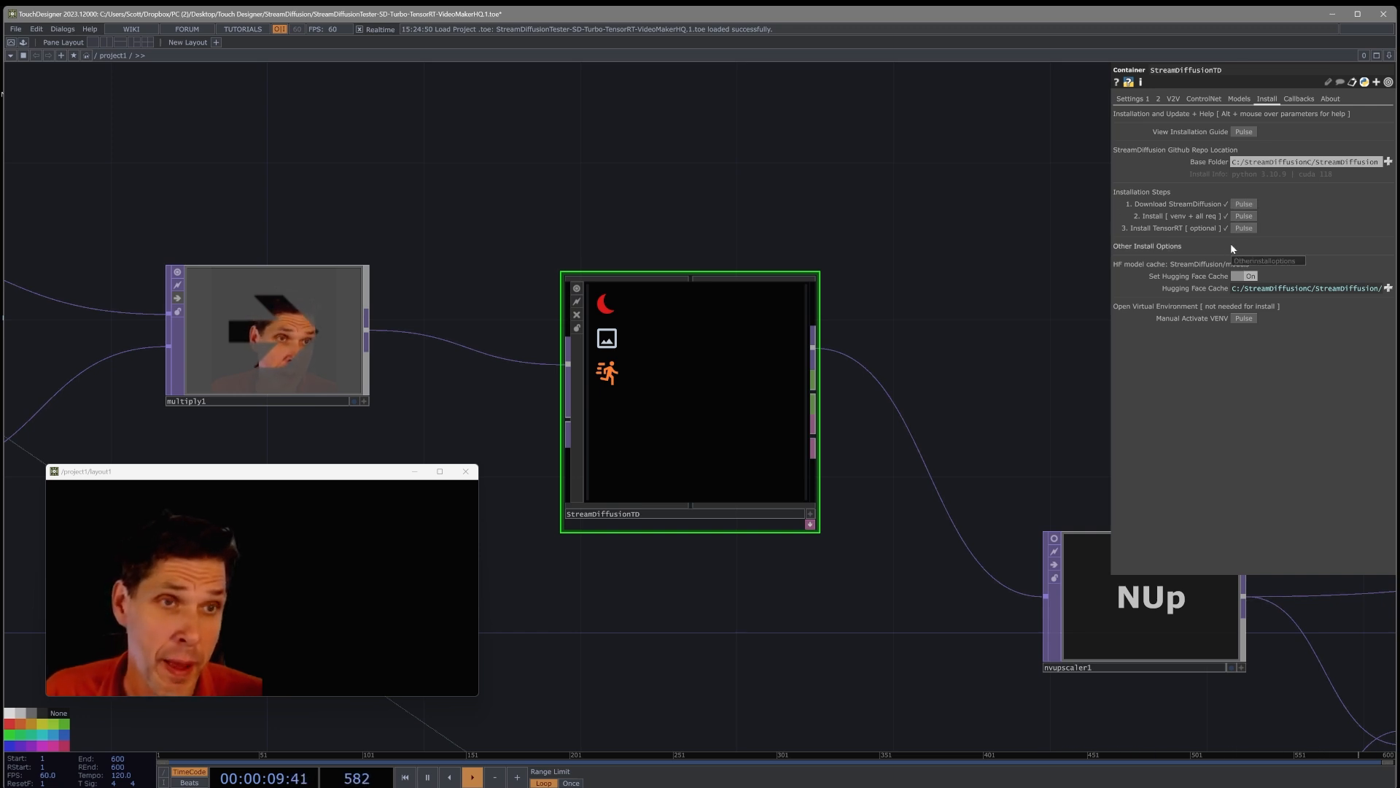
click(1239, 99)
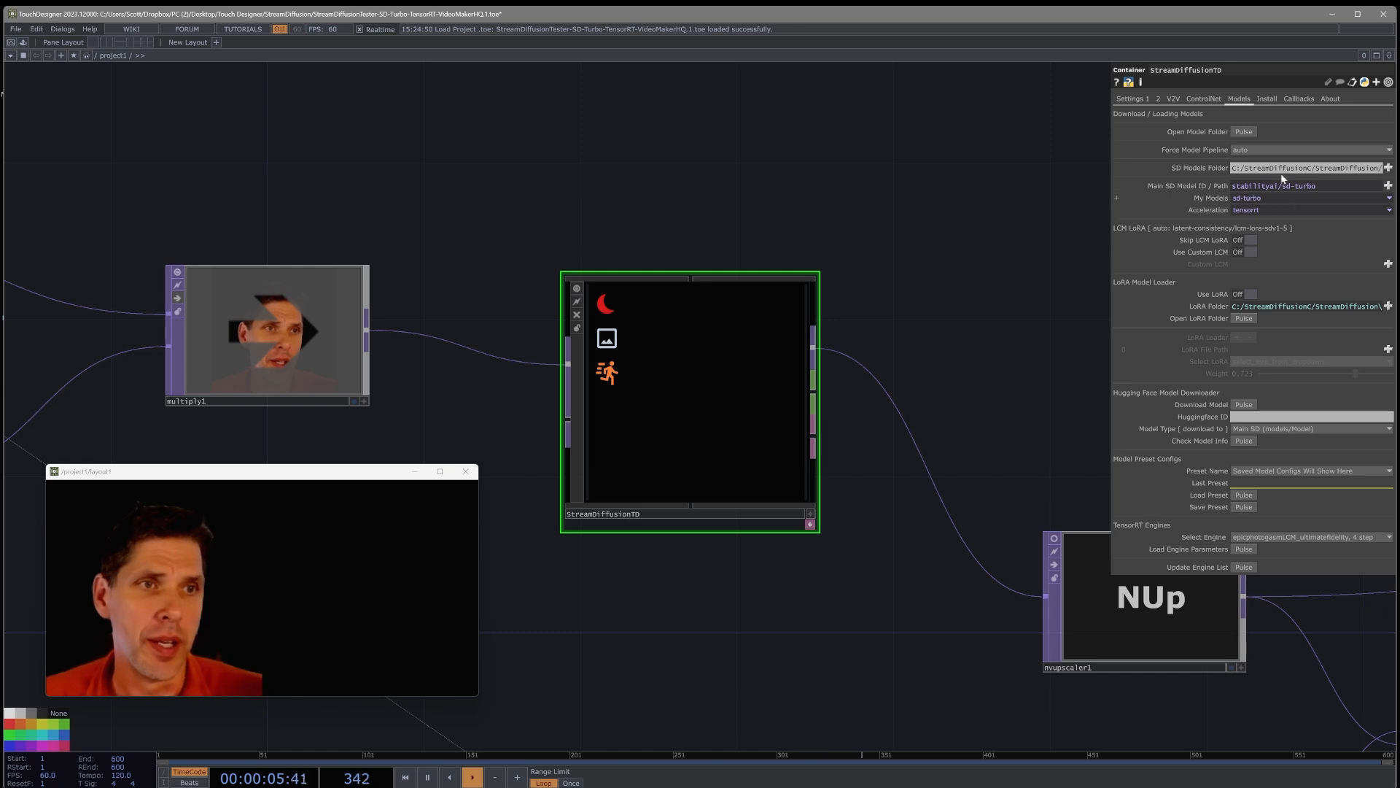
click(1205, 100)
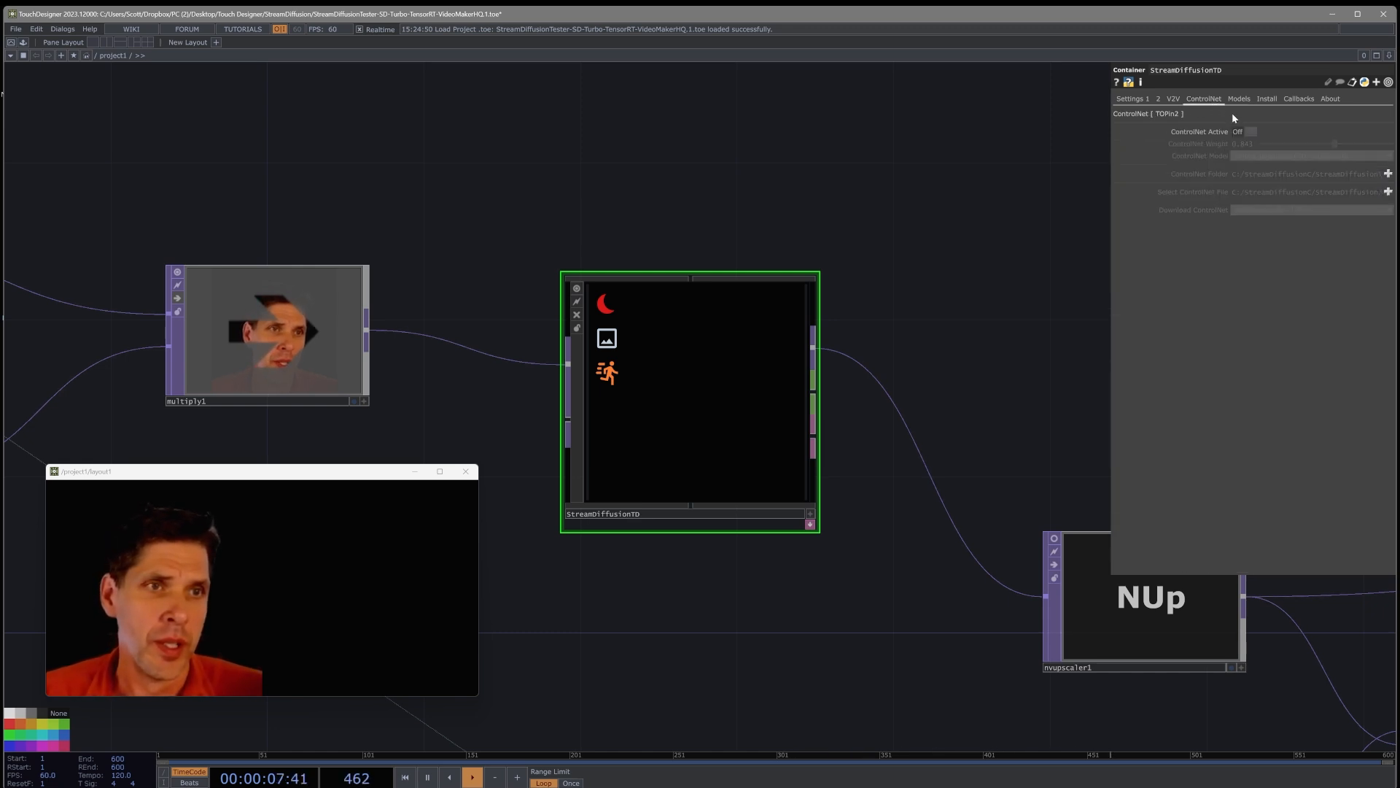
click(1173, 99)
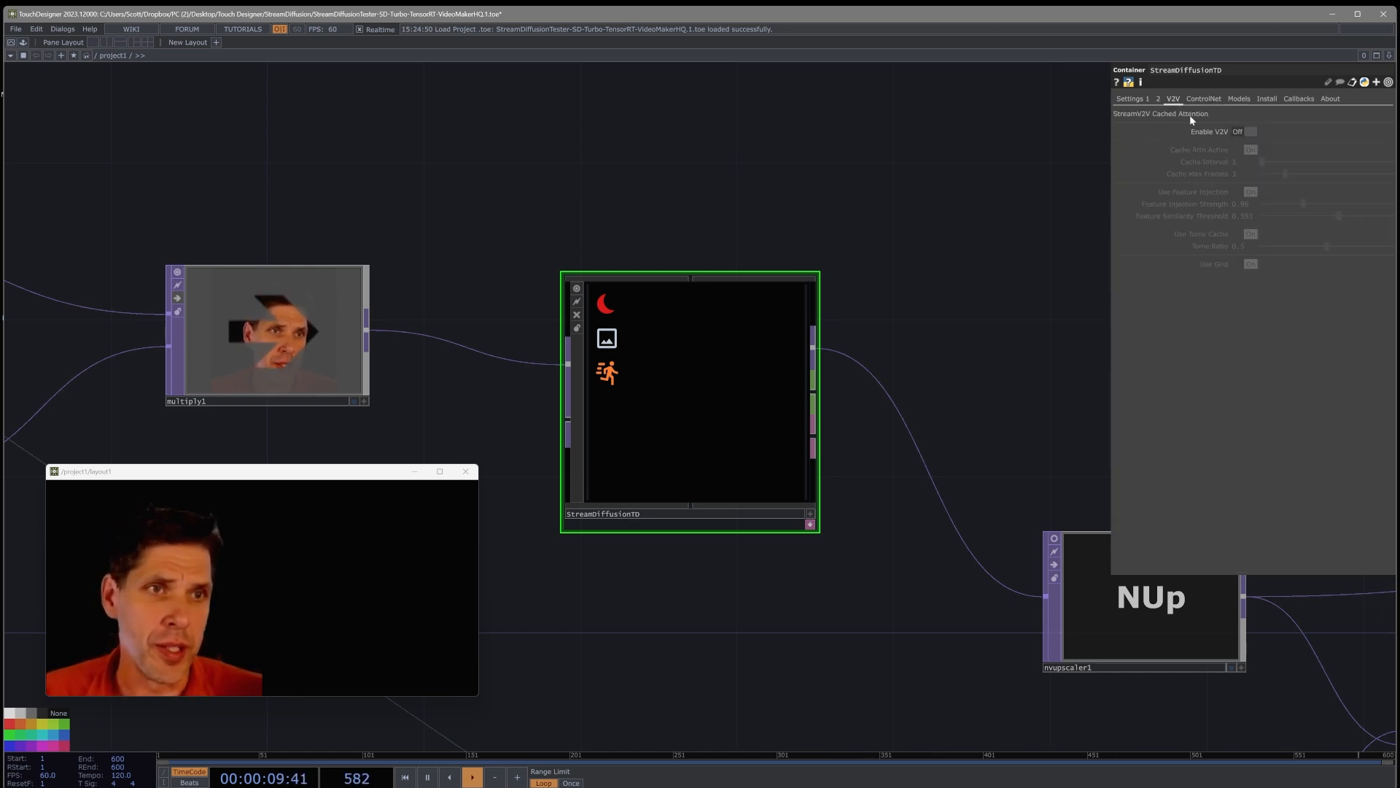
click(1268, 99)
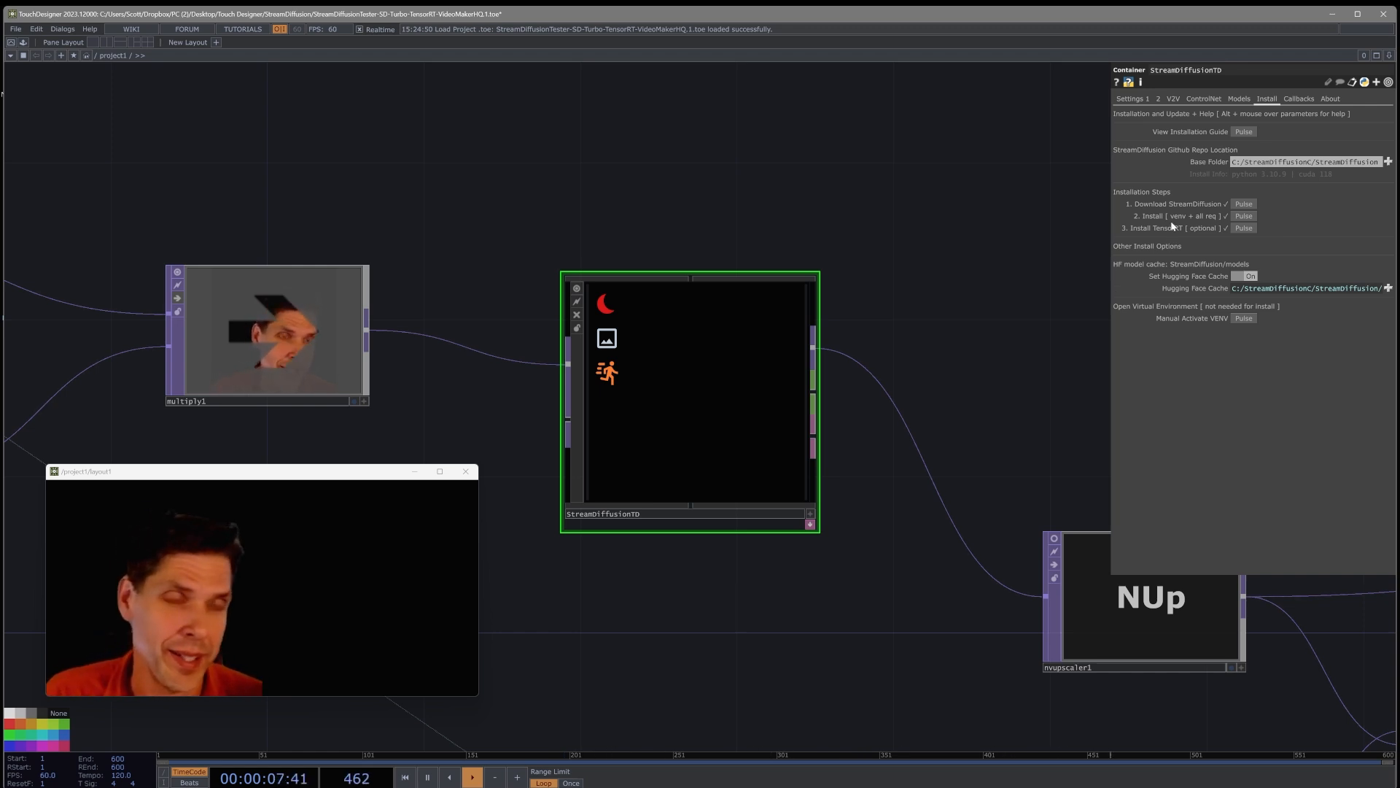
click(1238, 99)
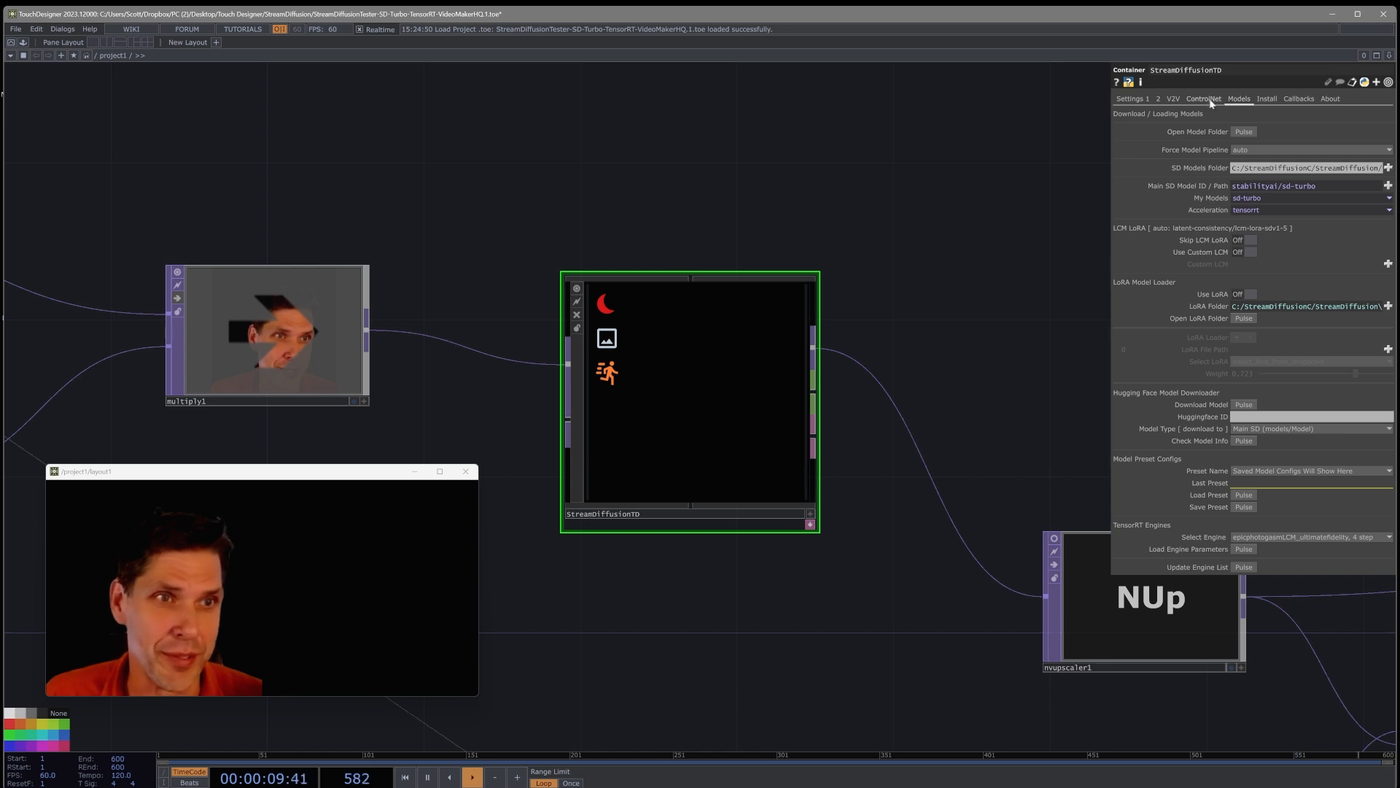
click(1207, 101)
click(1177, 100)
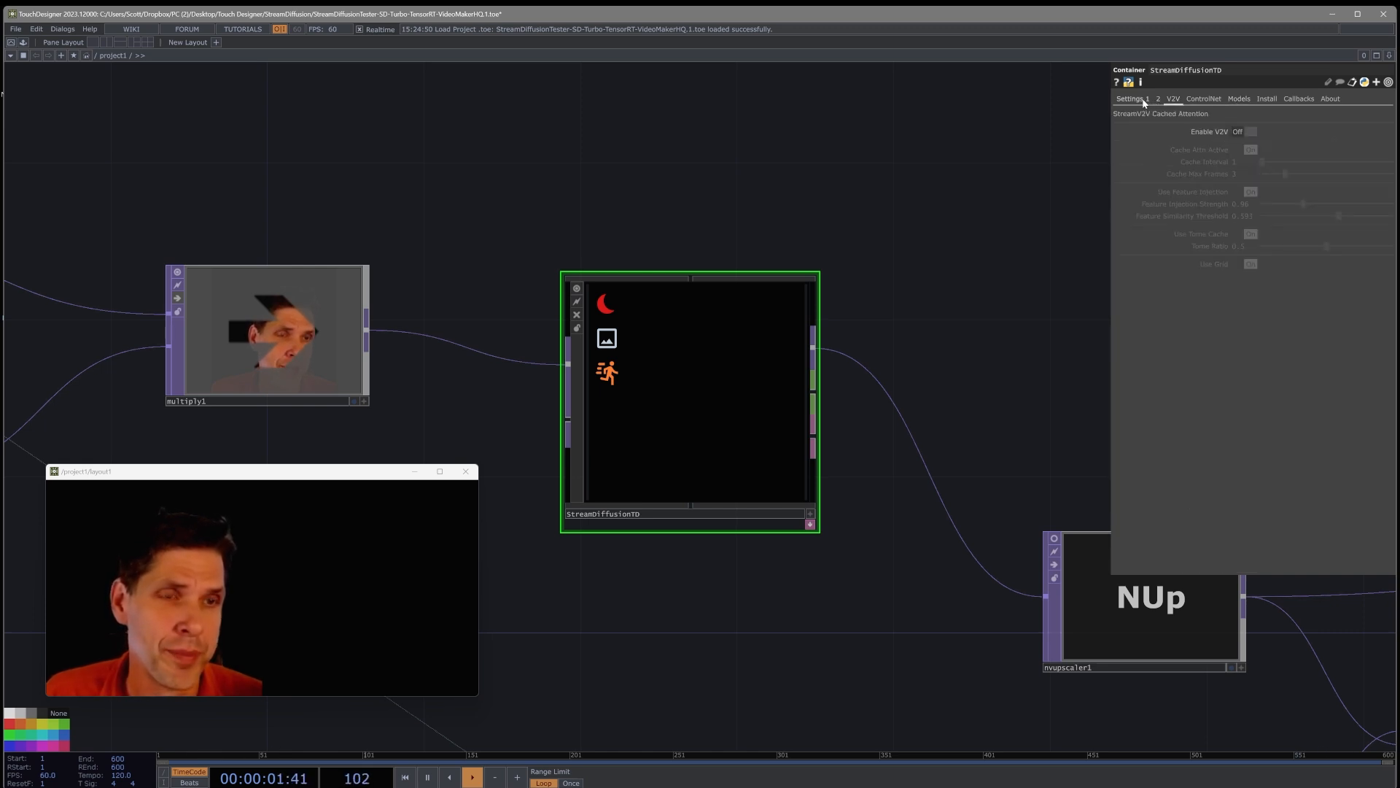
Replace StreamDiffusionTD's first prompt with "Harrison Ford"
click(1132, 99)
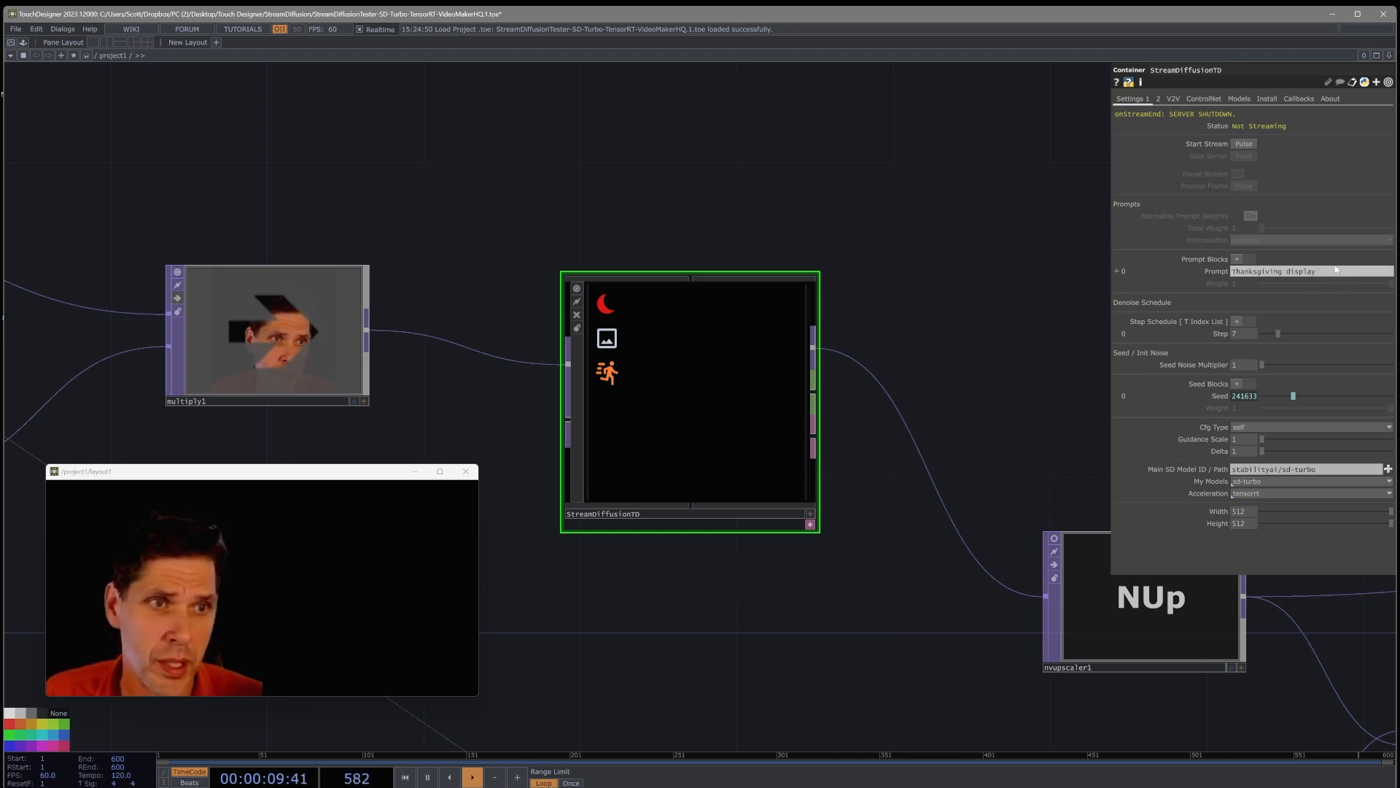
key(BackSpace)
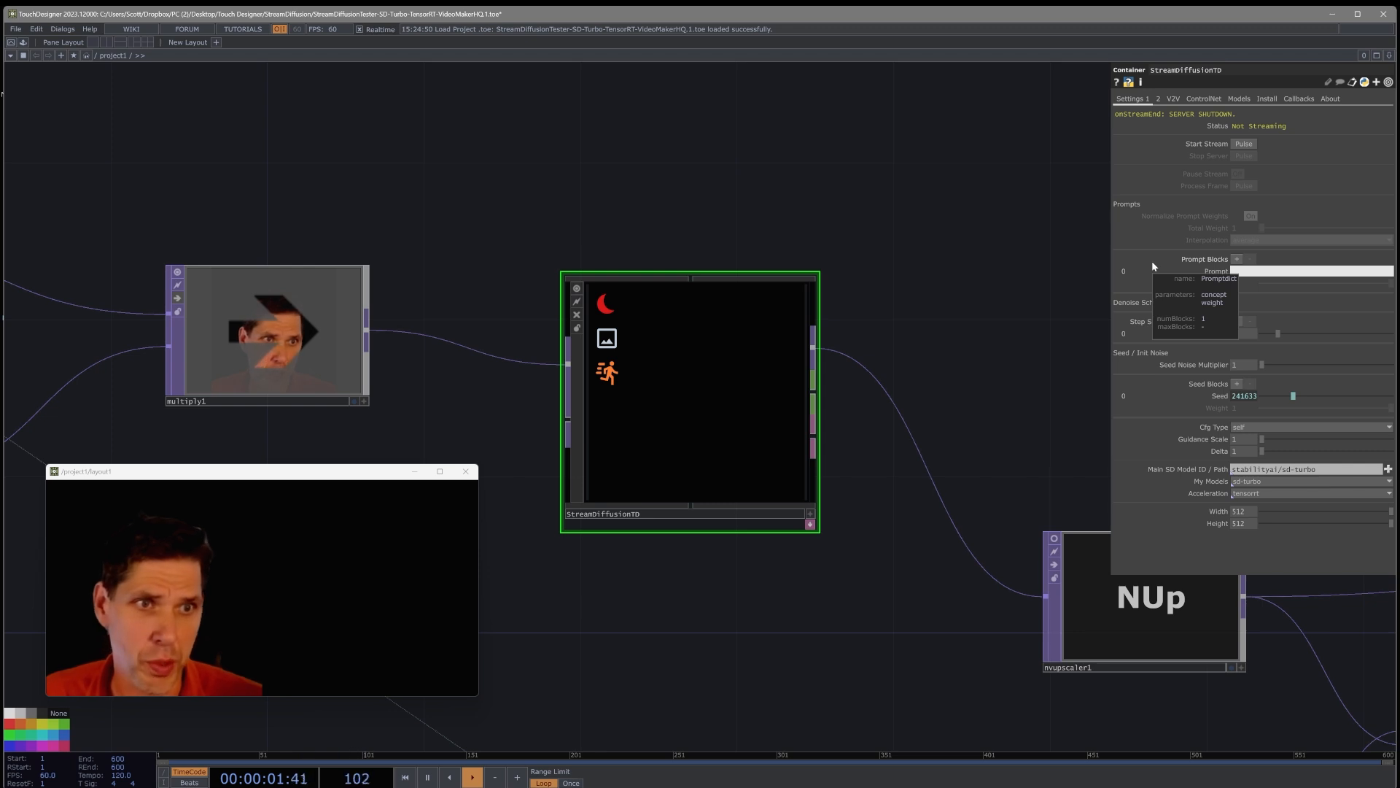
text(Har)
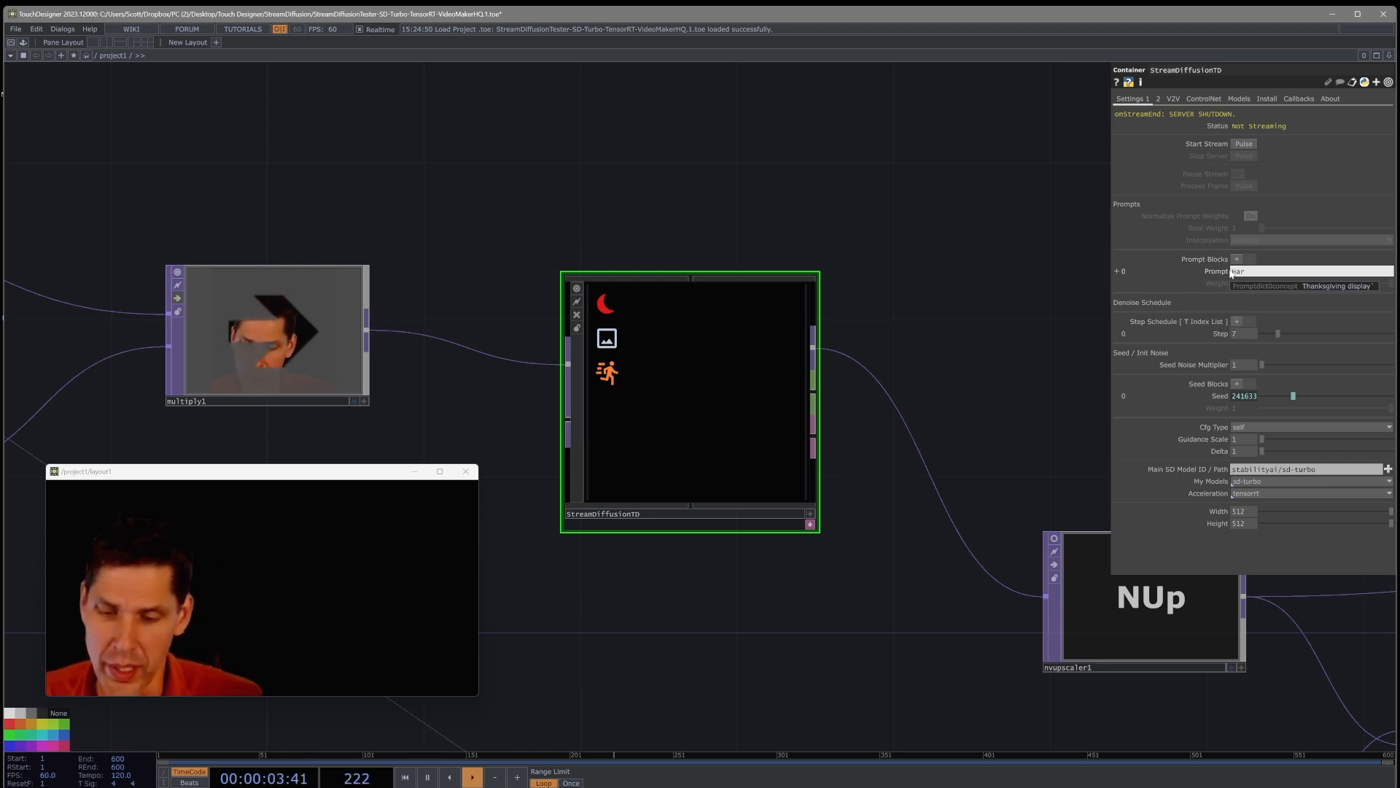
text(rison Ford)
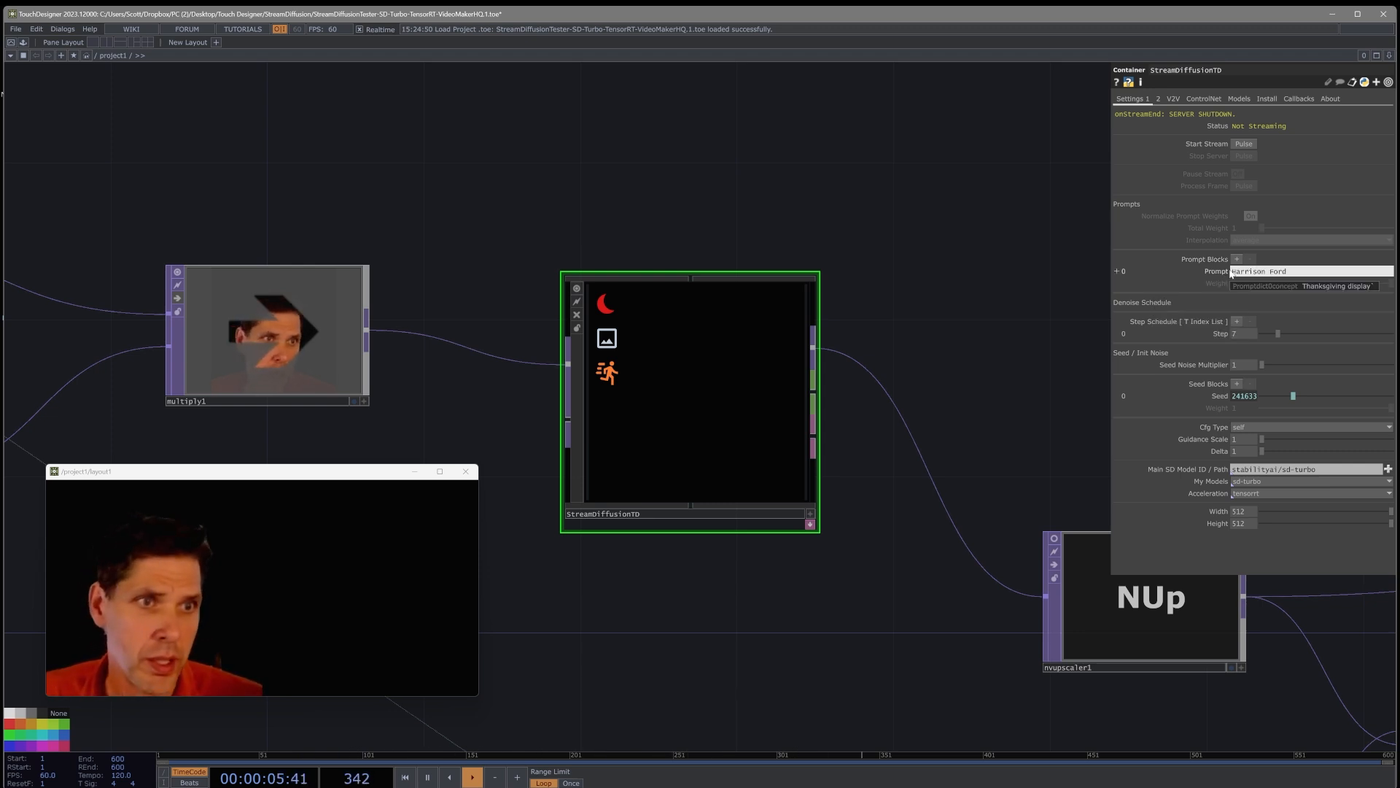
key(Return)
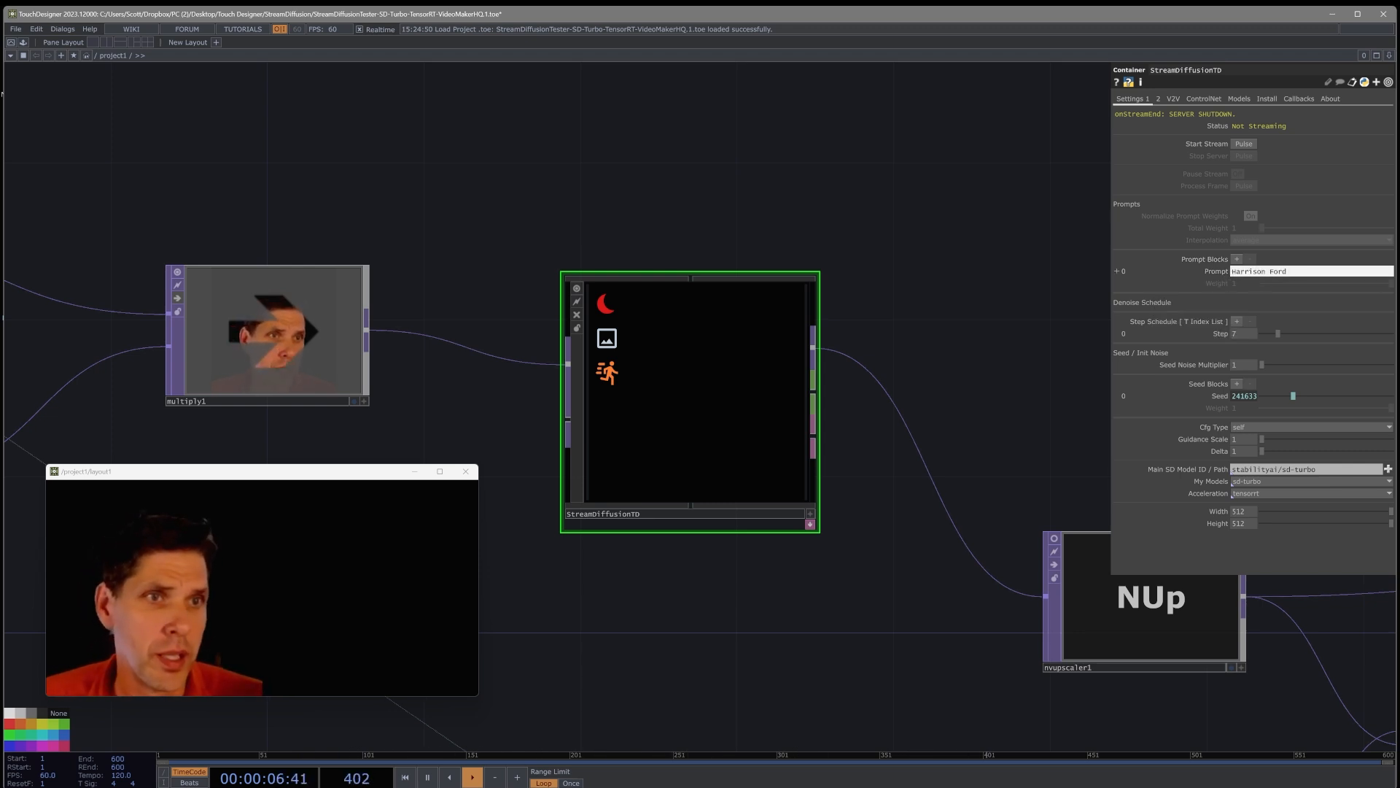
Start the StreamDiffusionTD stream, then resize and move its console window aside and bring the network to the front
click(1246, 145)
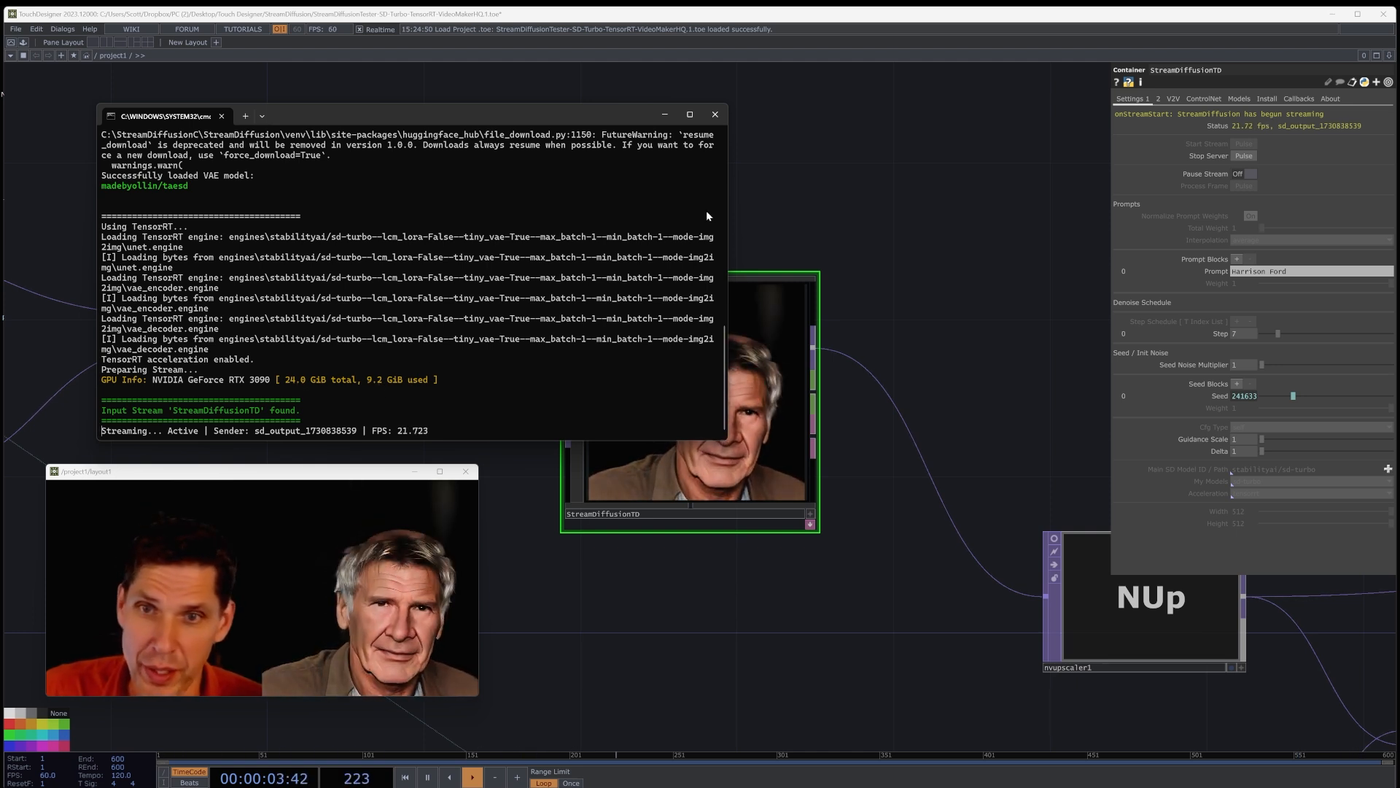
drag(733, 187, 645, 190)
drag(509, 126, 440, 91)
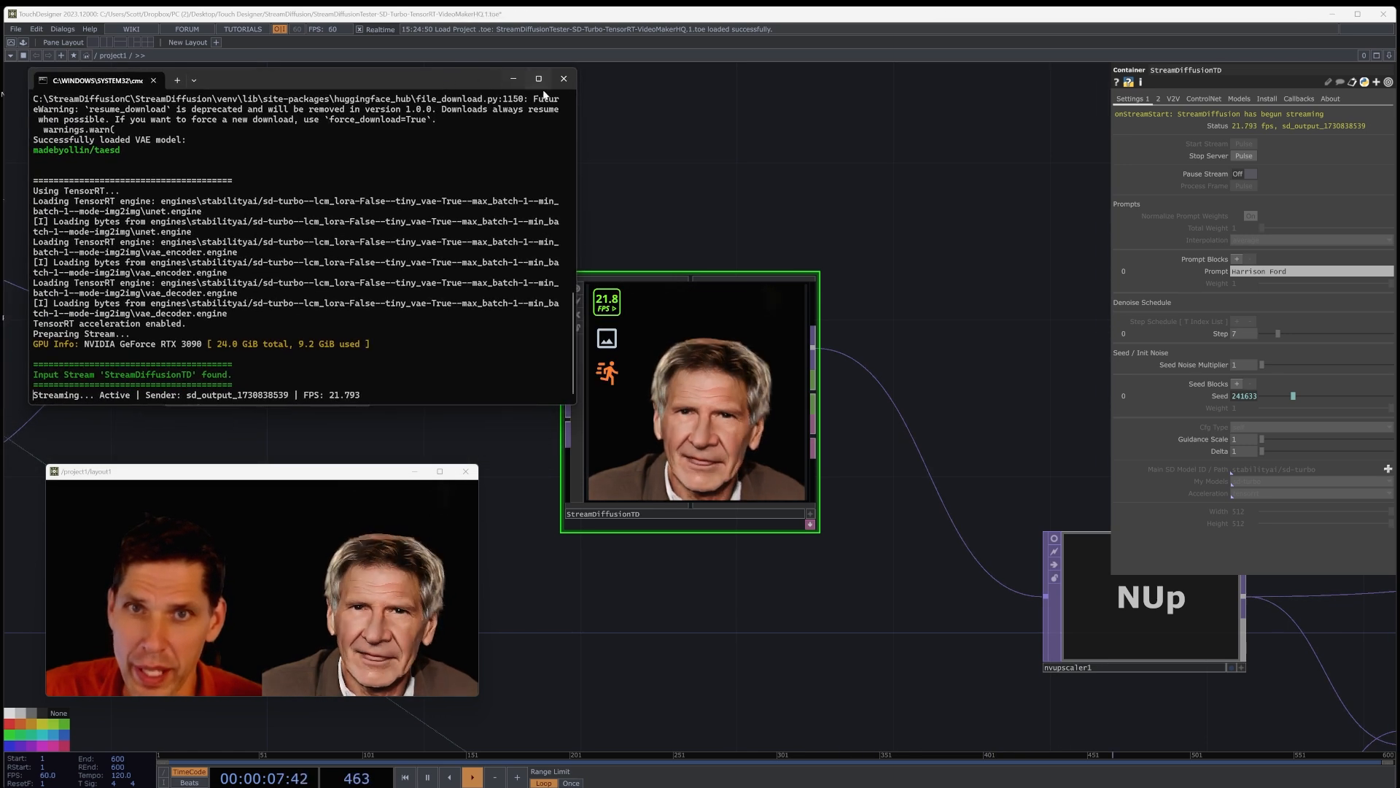
click(655, 130)
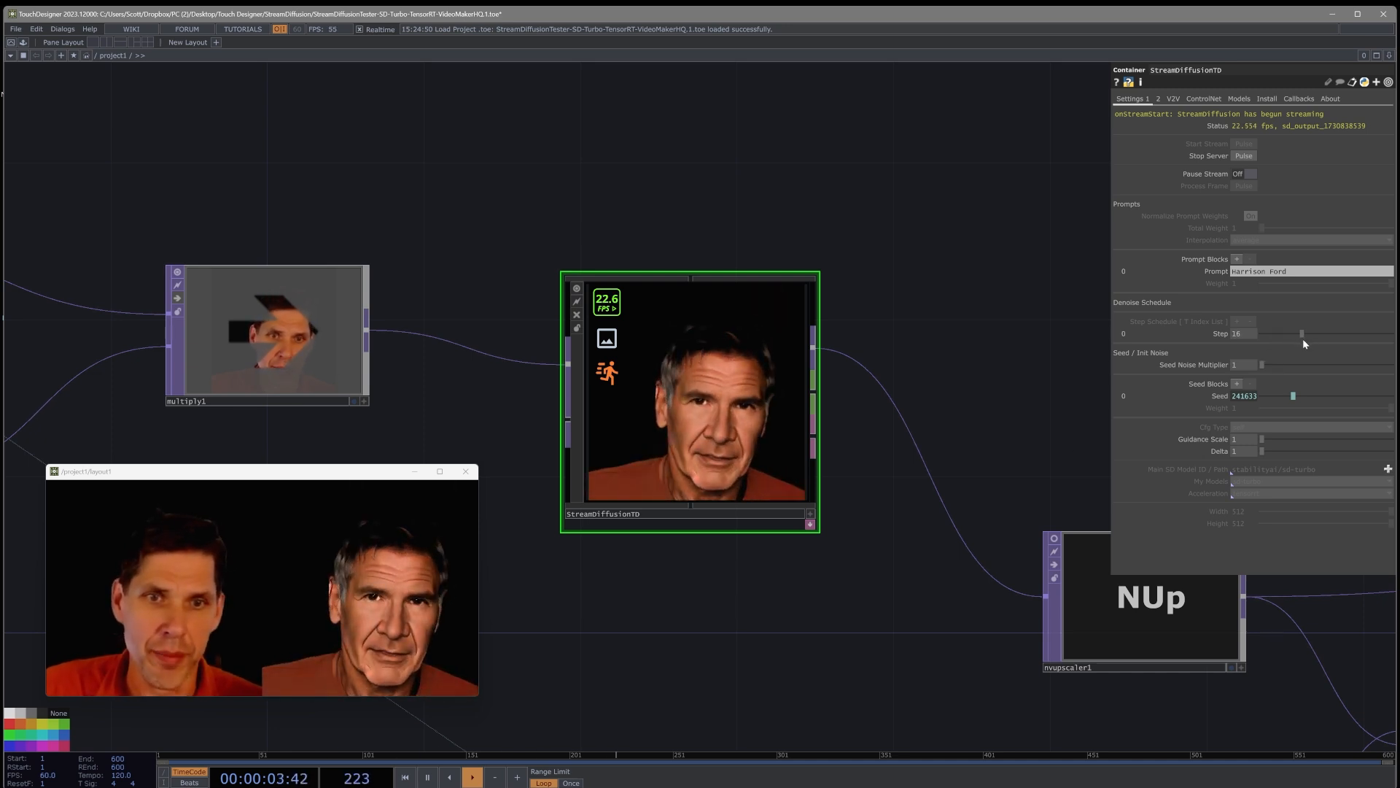
Vary the running stream's denoise schedule Step, trying 21 and 23
drag(1306, 339, 1315, 340)
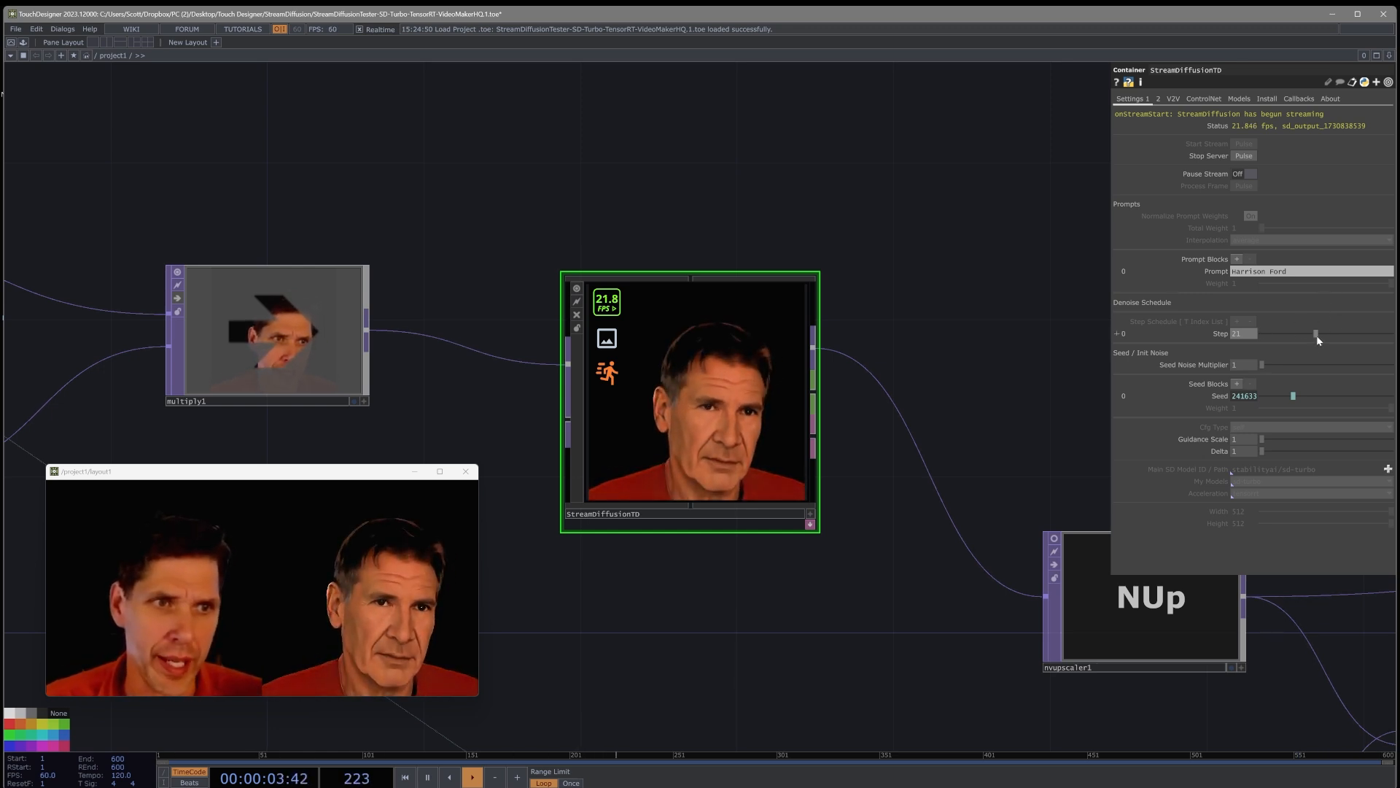
drag(1307, 334, 1294, 334)
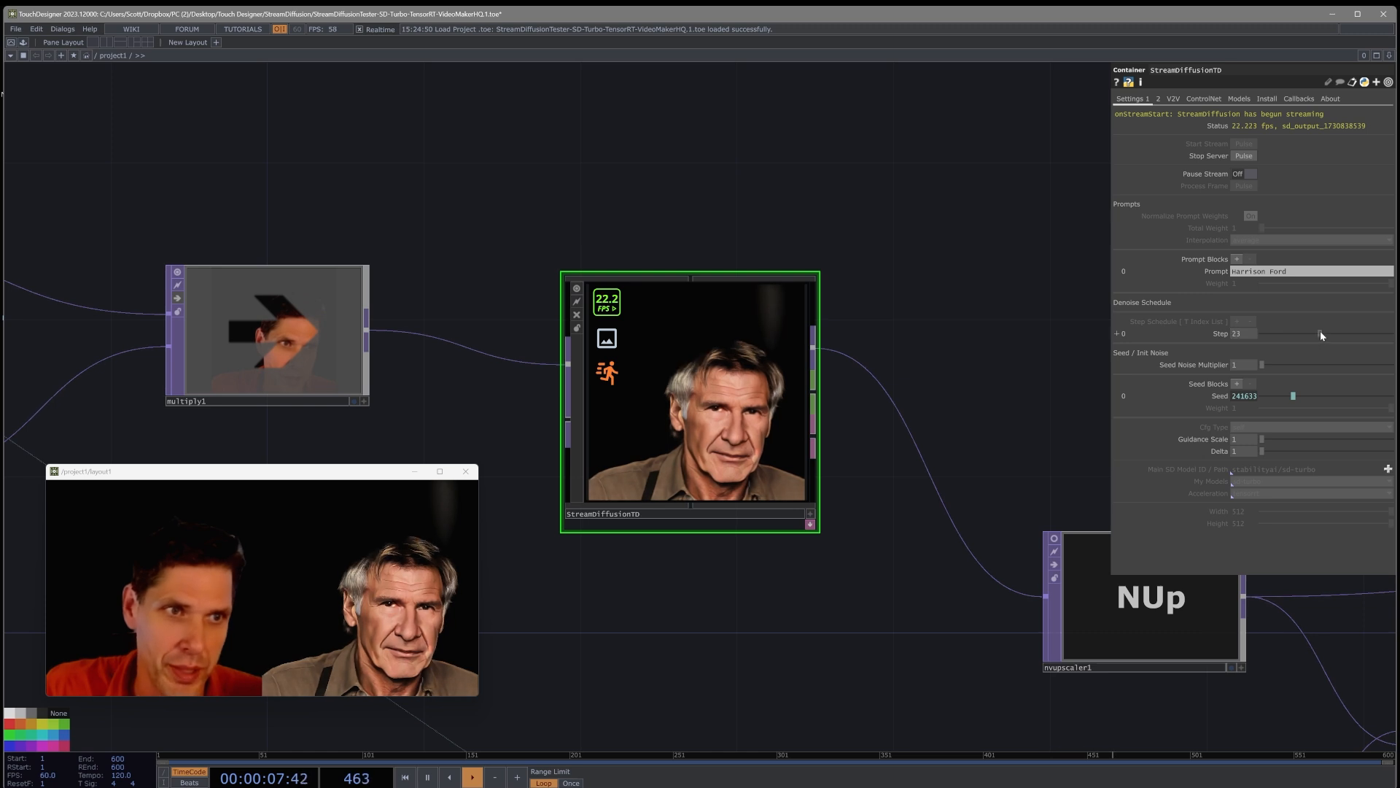
Settle the denoise schedule Step on 23 and extend the prompt to "Harrison Ford 4k photograph"
mouse_move(1319, 330)
mouse_down()
mouse_move(1294, 333)
mouse_move(1317, 337)
mouse_up()
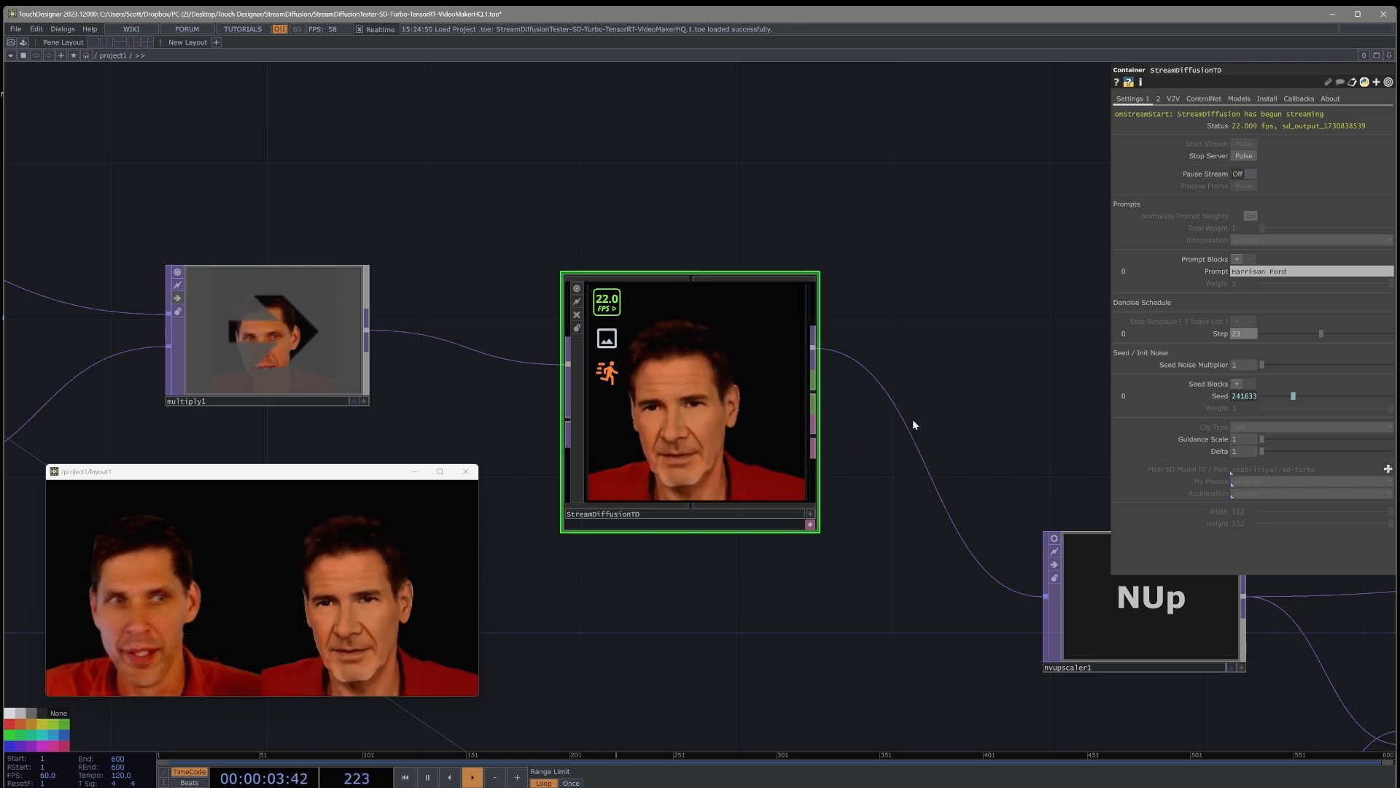
click(1296, 272)
text(4k)
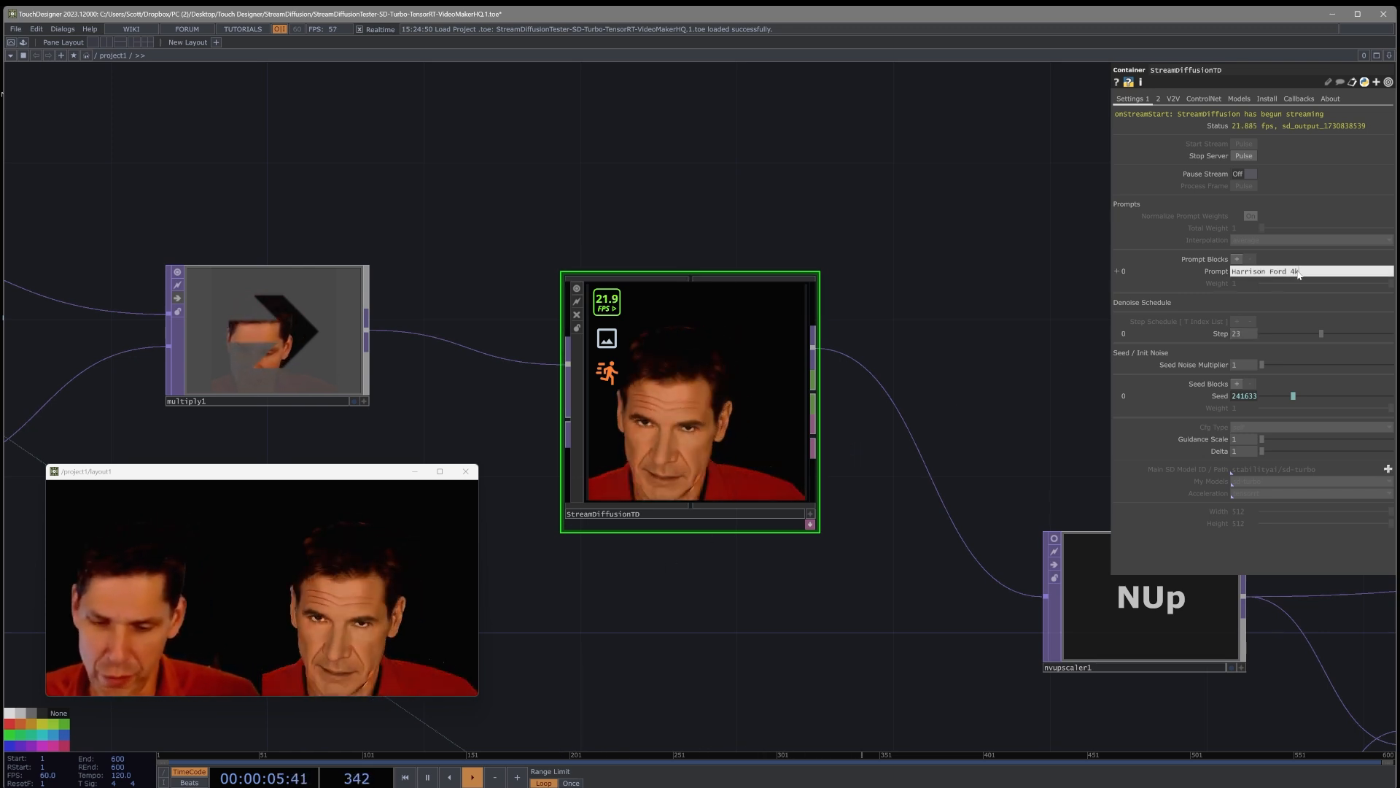
text( photogra)
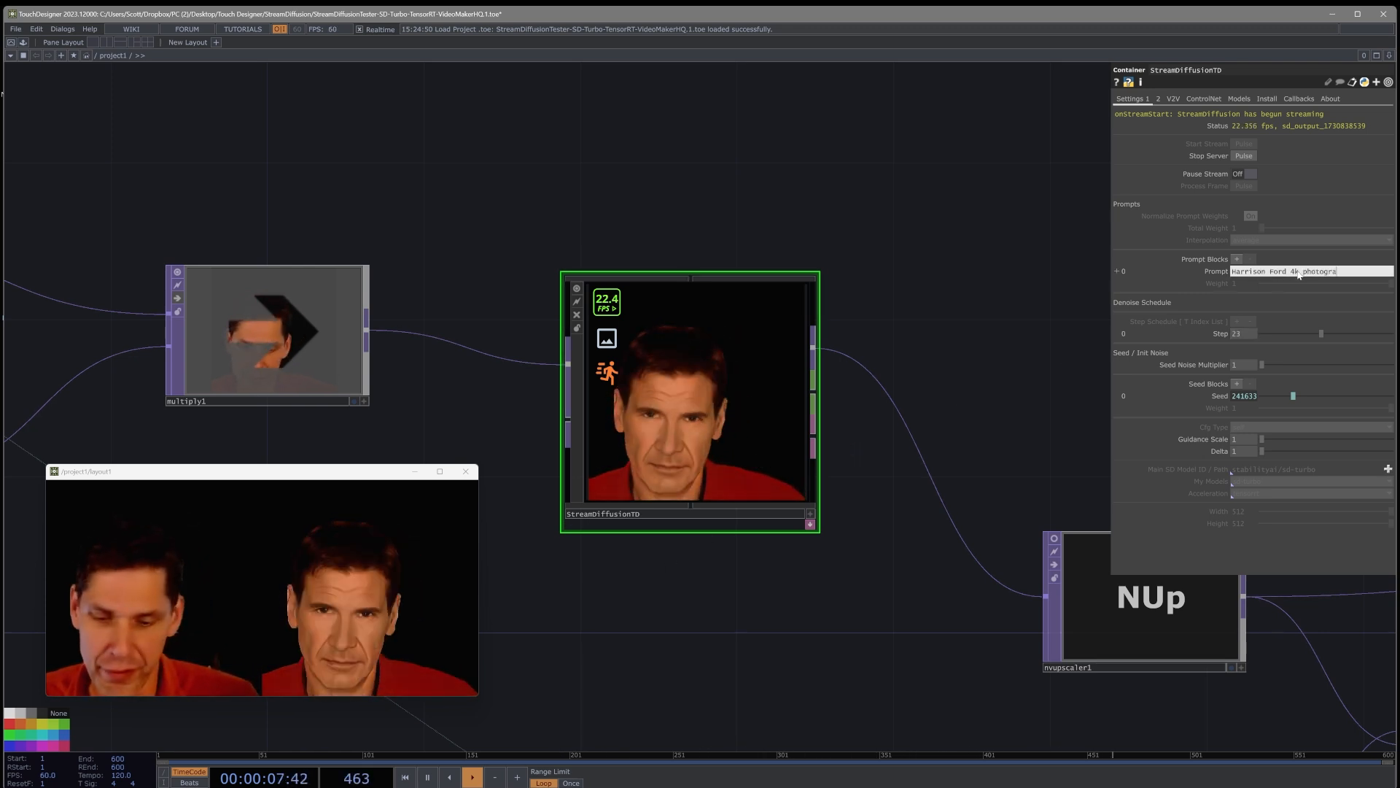
text(ph)
key(Return)
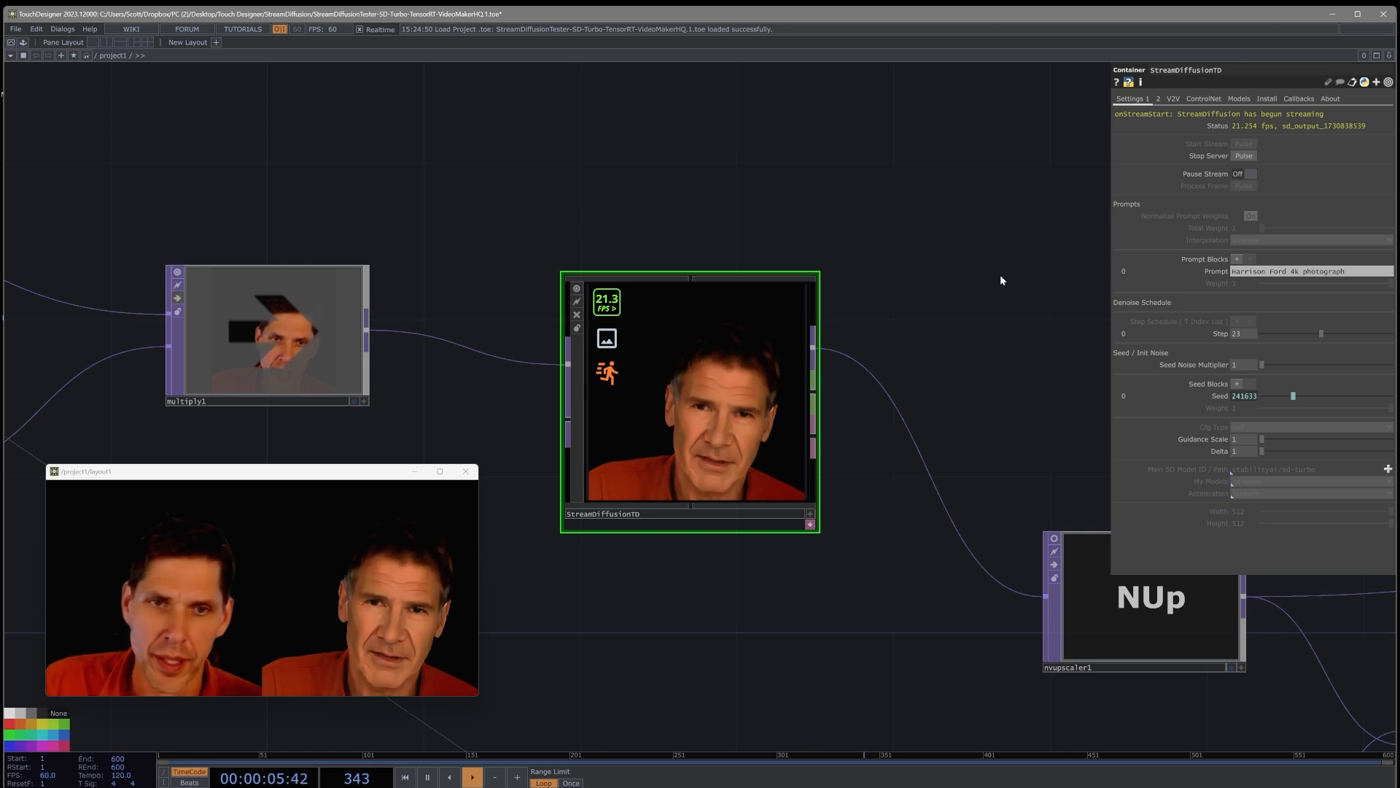
Switch to NVIDIA Broadcast, look through the camera effect choices, and turn off Background removal
scroll(966, 270, down, 2)
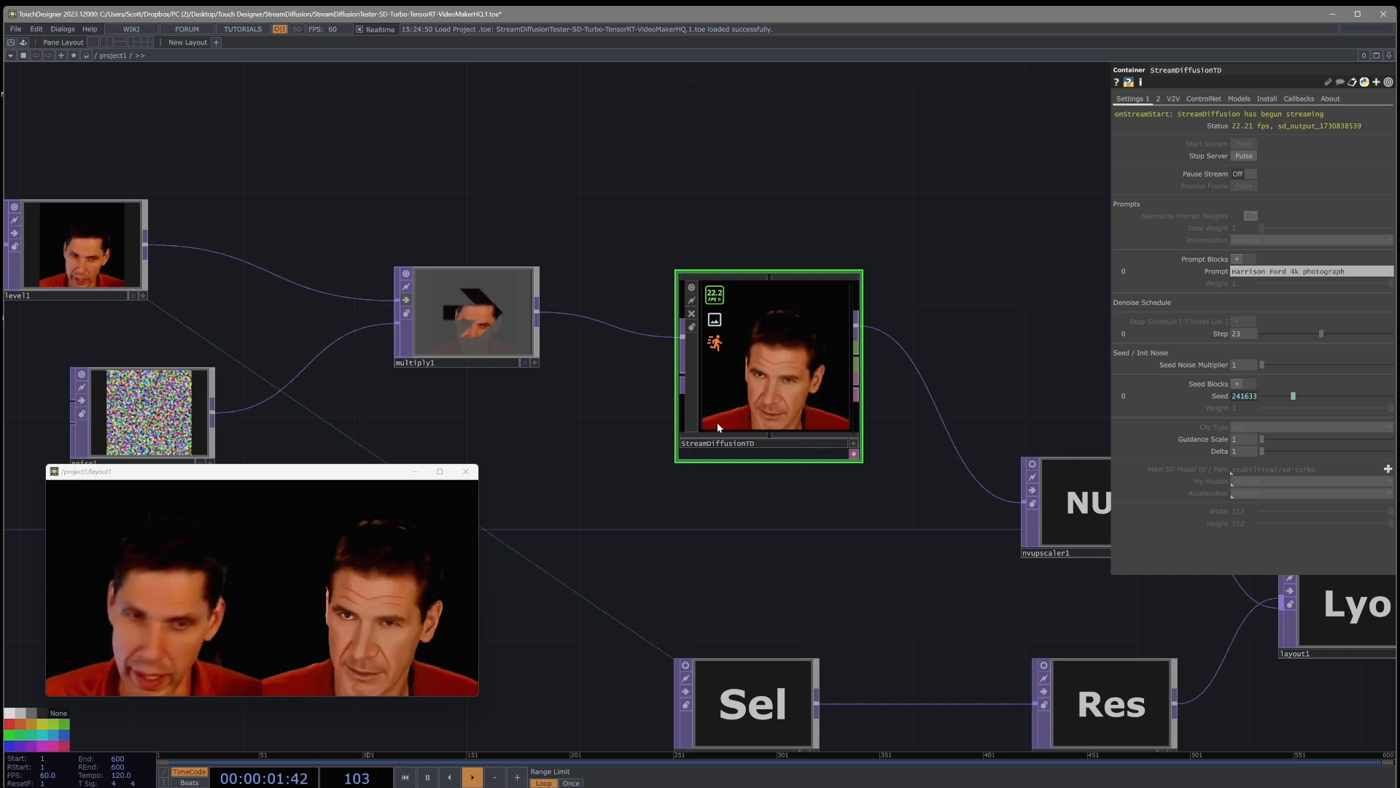
key(alt+Tab)
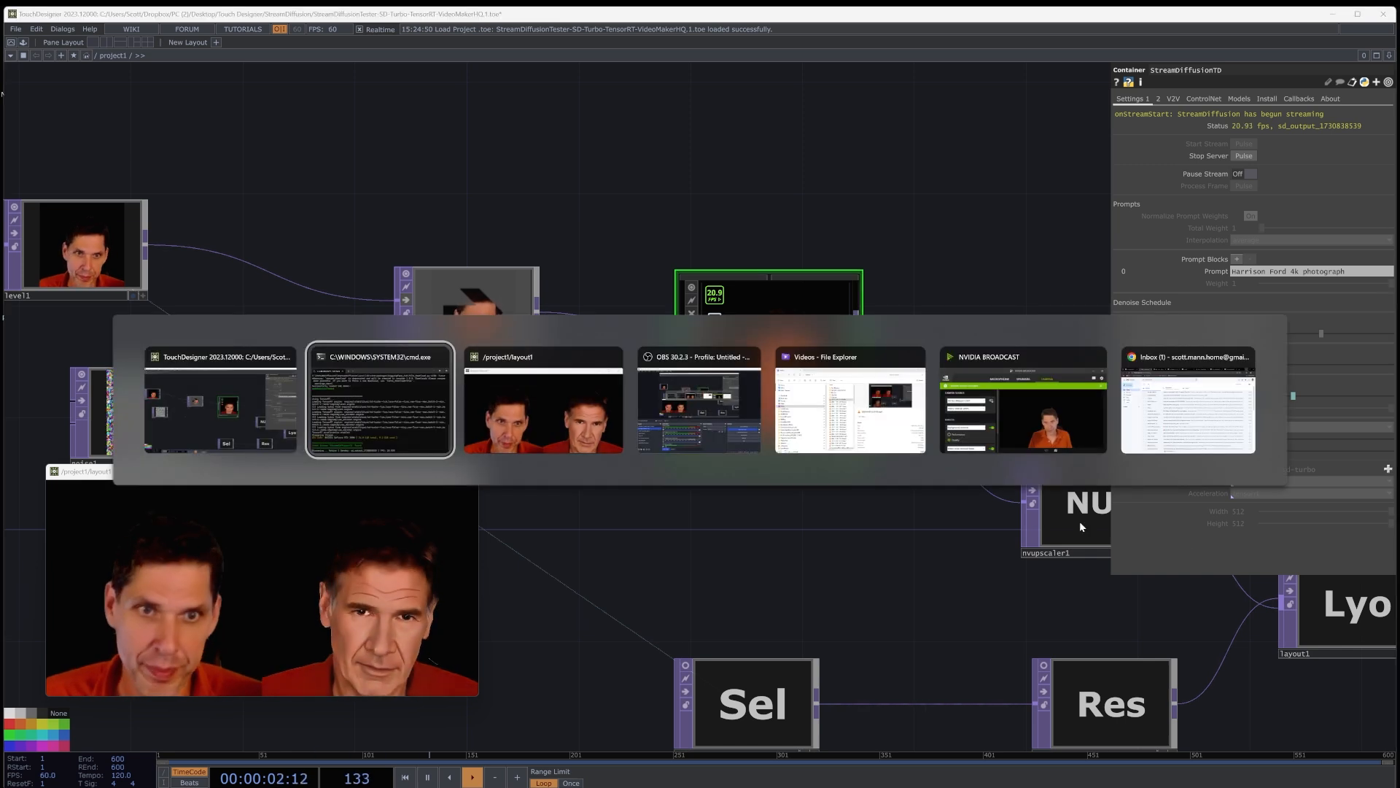
click(1061, 358)
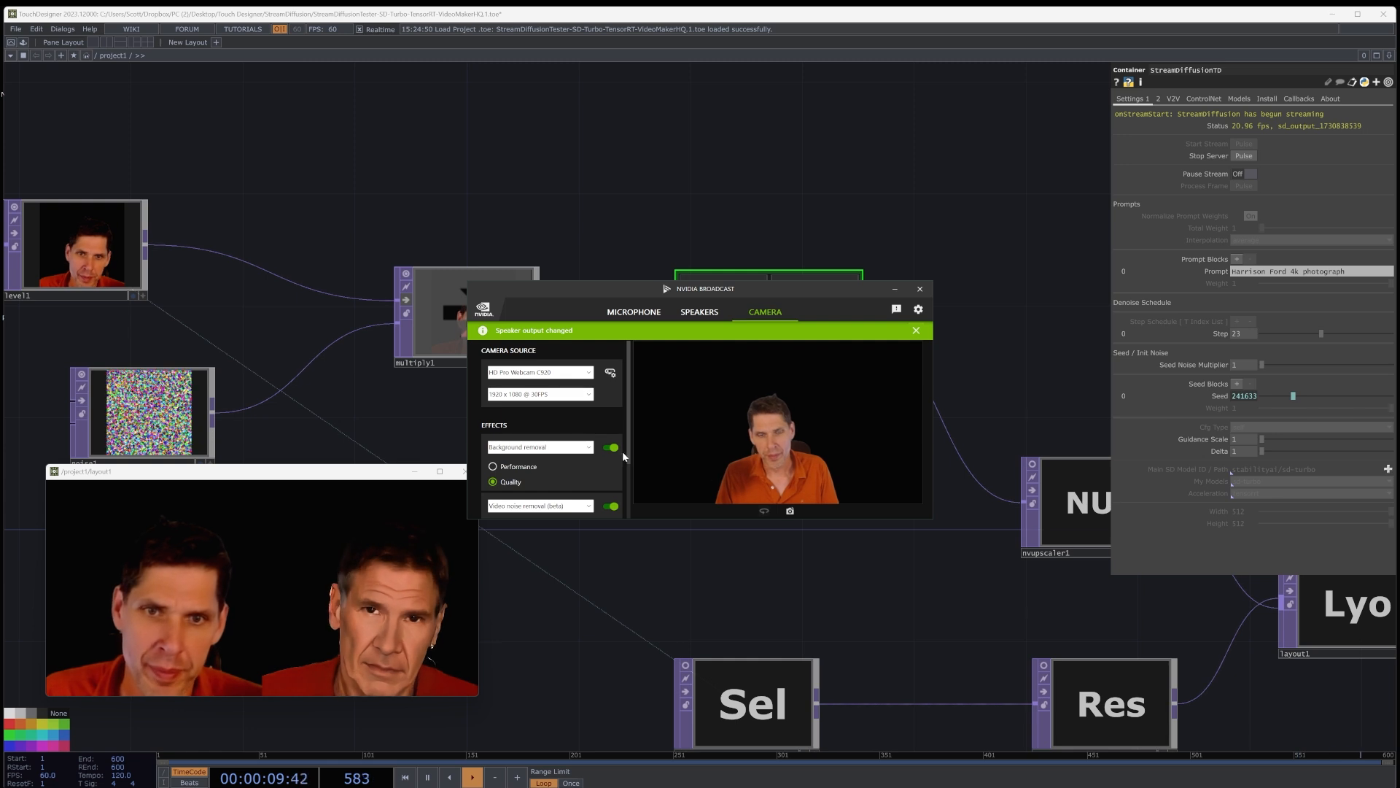
click(568, 450)
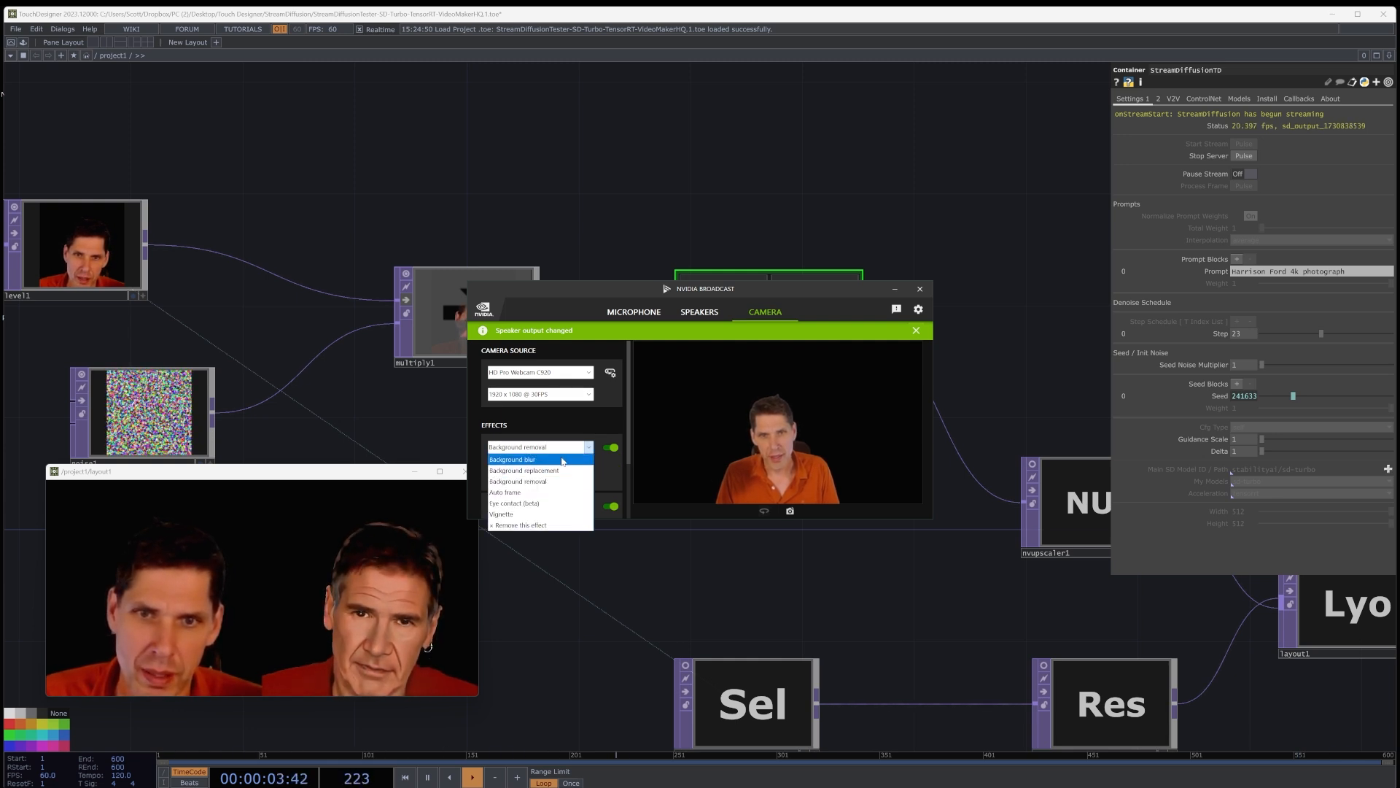
click(609, 452)
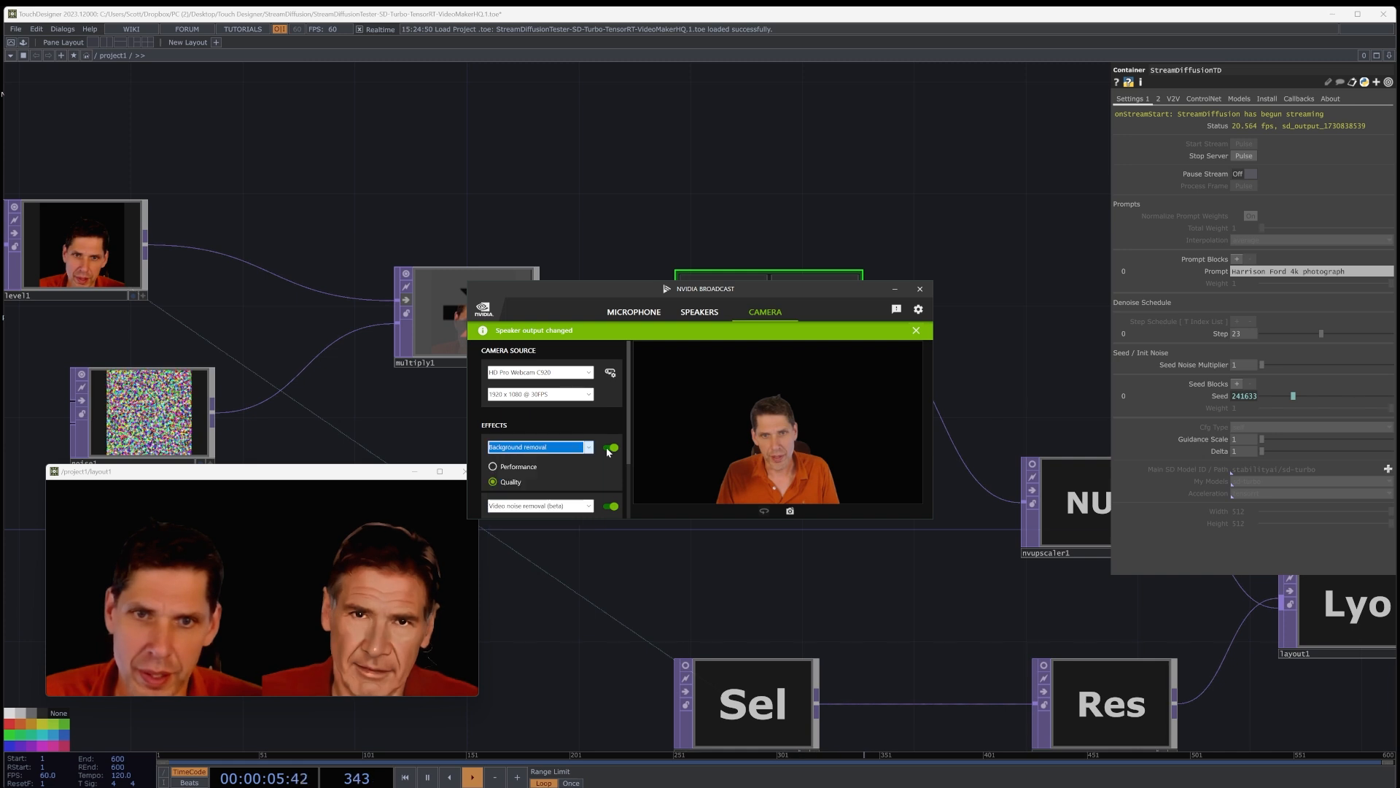
click(609, 450)
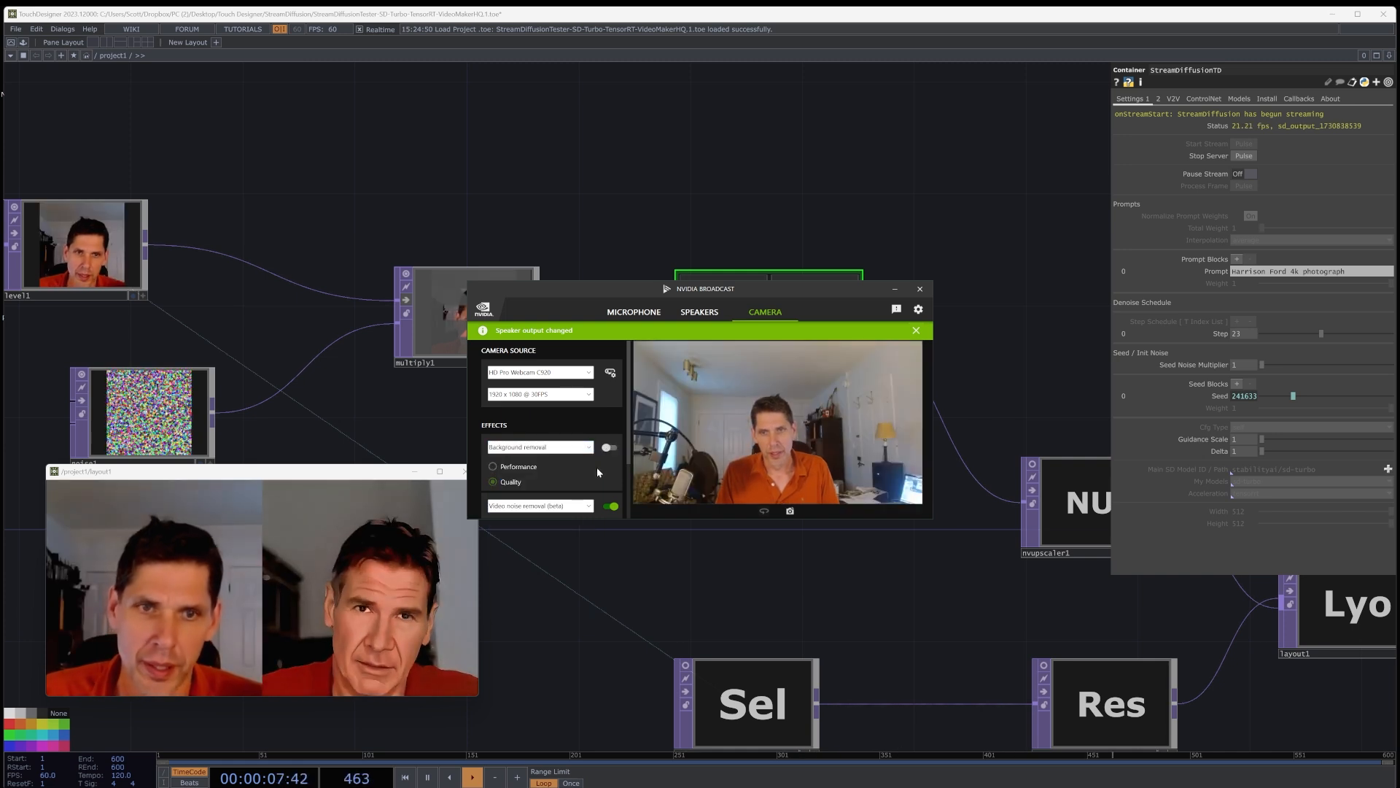
Shift the layout1 viewer aside, re-enable Background removal in NVIDIA Broadcast, and toggle Video noise removal off and on
drag(374, 467, 358, 473)
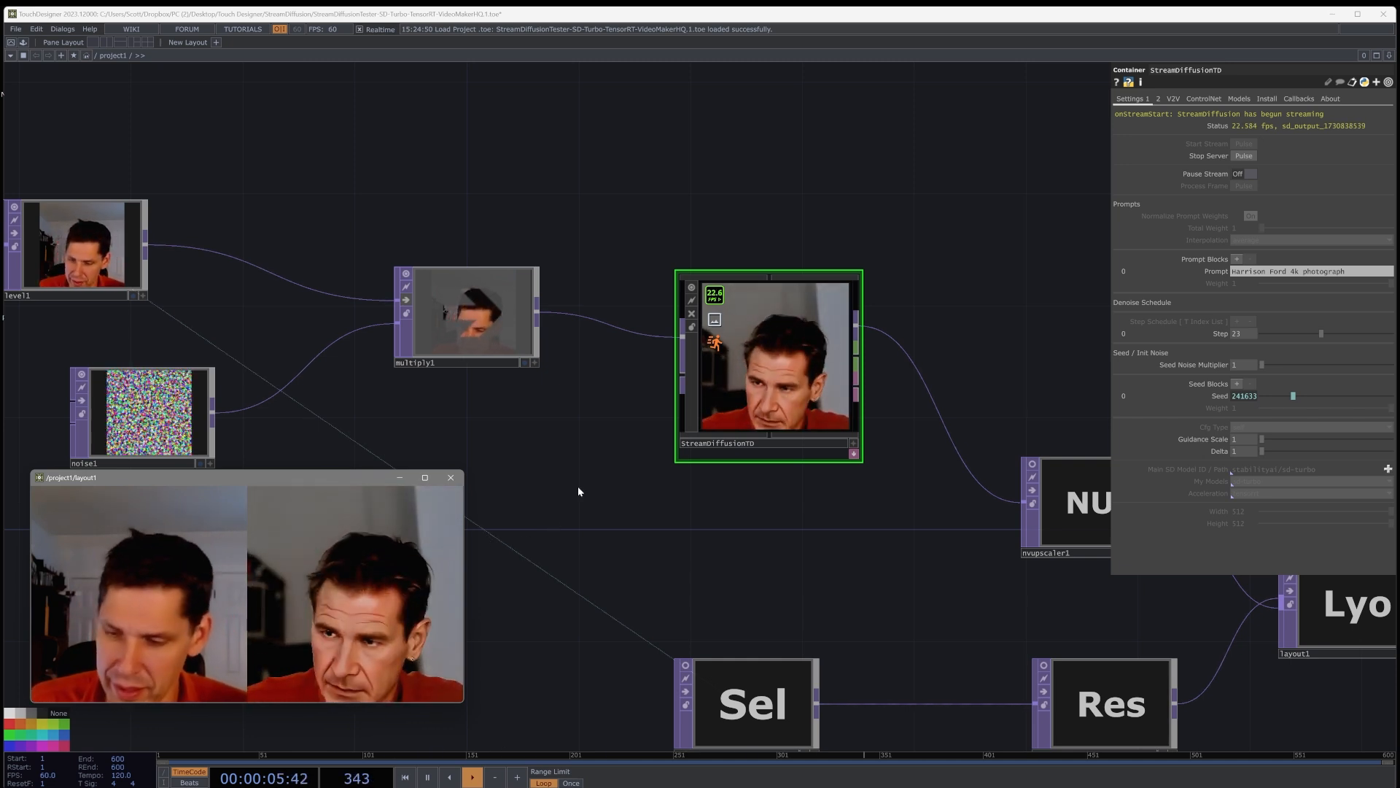
key(alt+Tab)
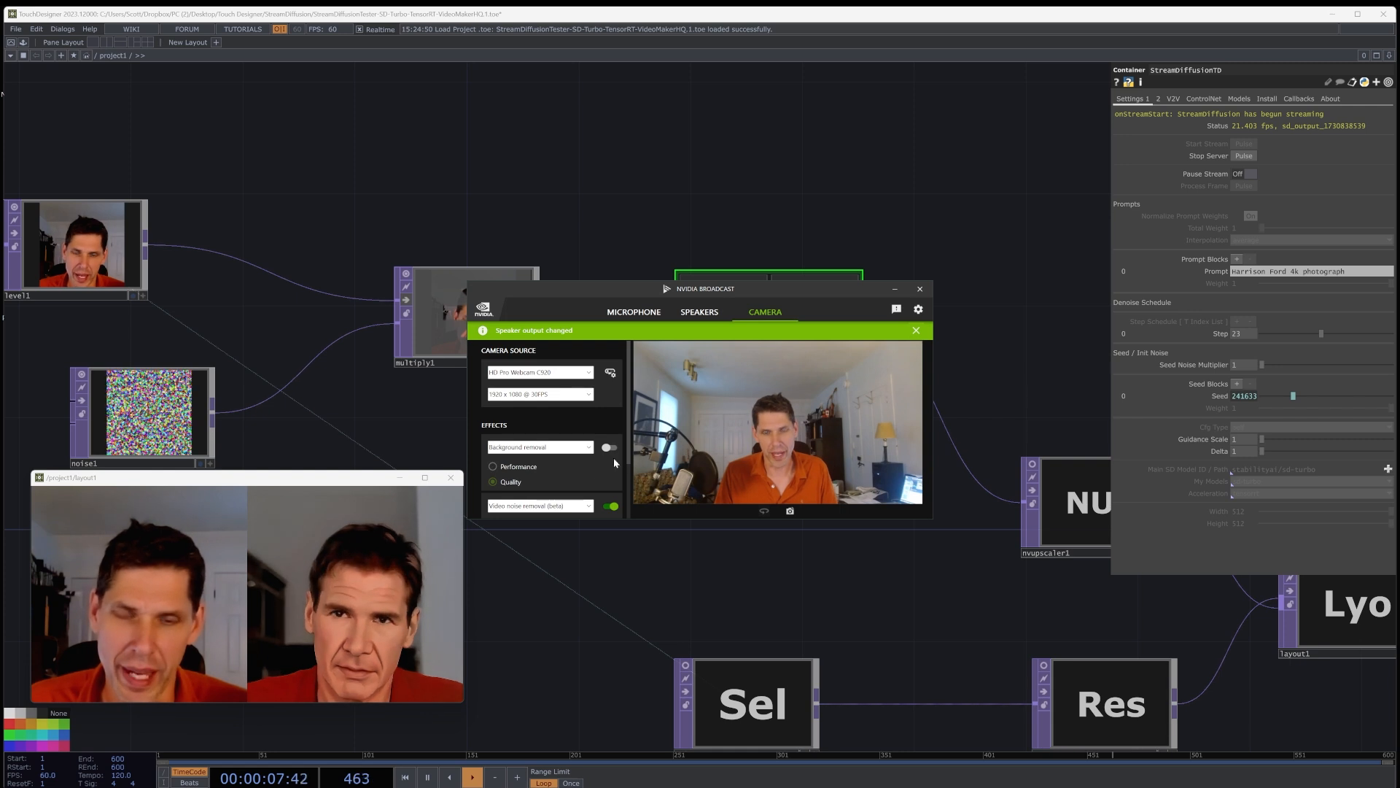
click(609, 448)
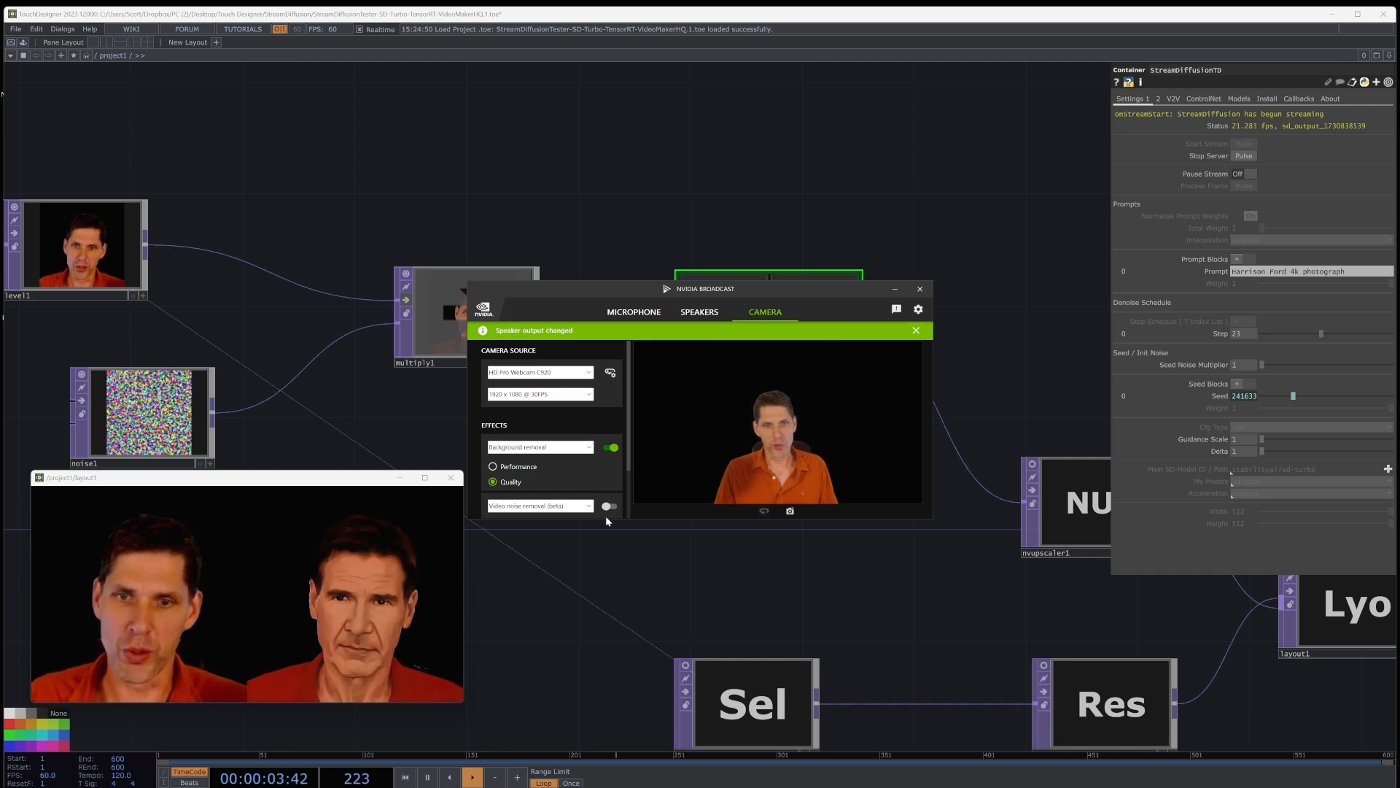
click(612, 505)
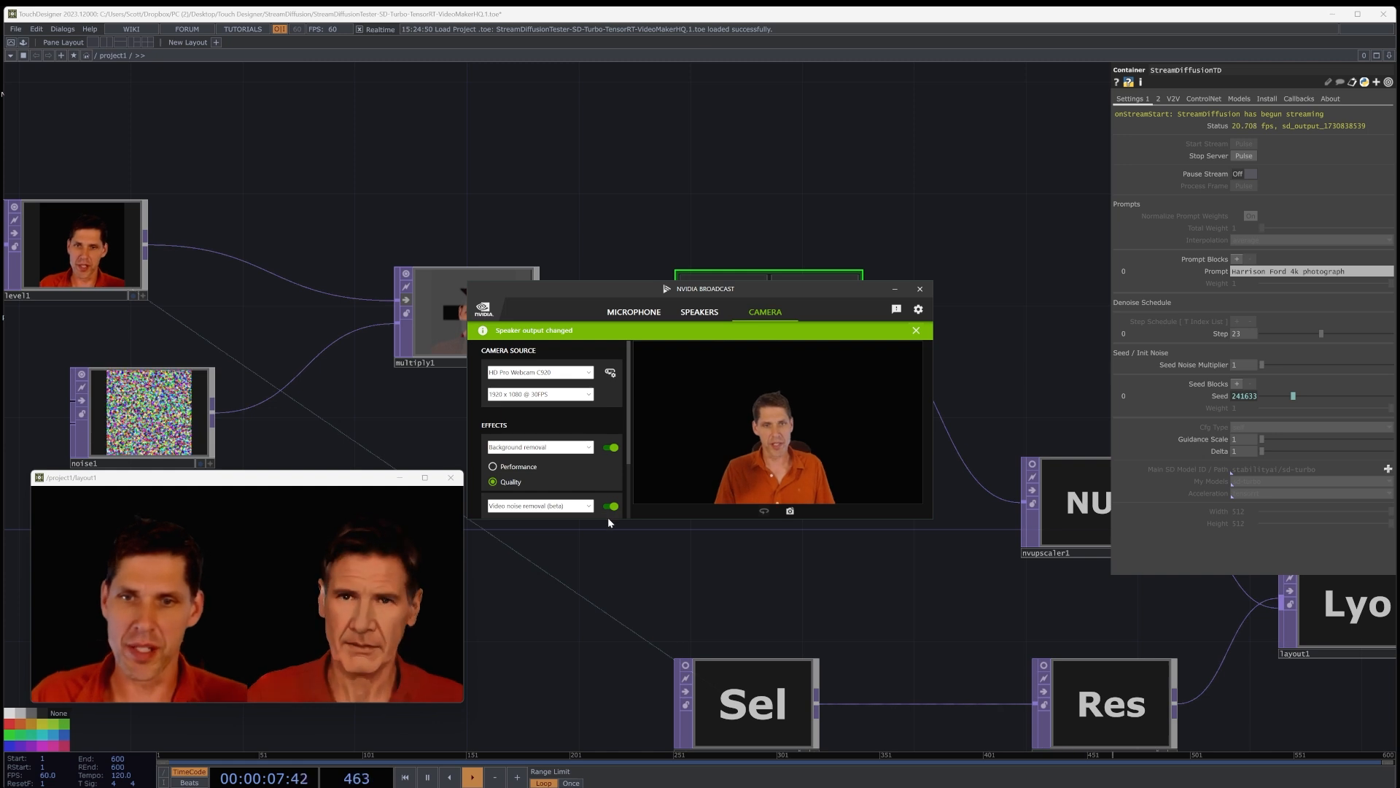
Return to the TouchDesigner network and review the parameters of the webcam chain's nvdenoise1 and flip2 operators
click(642, 589)
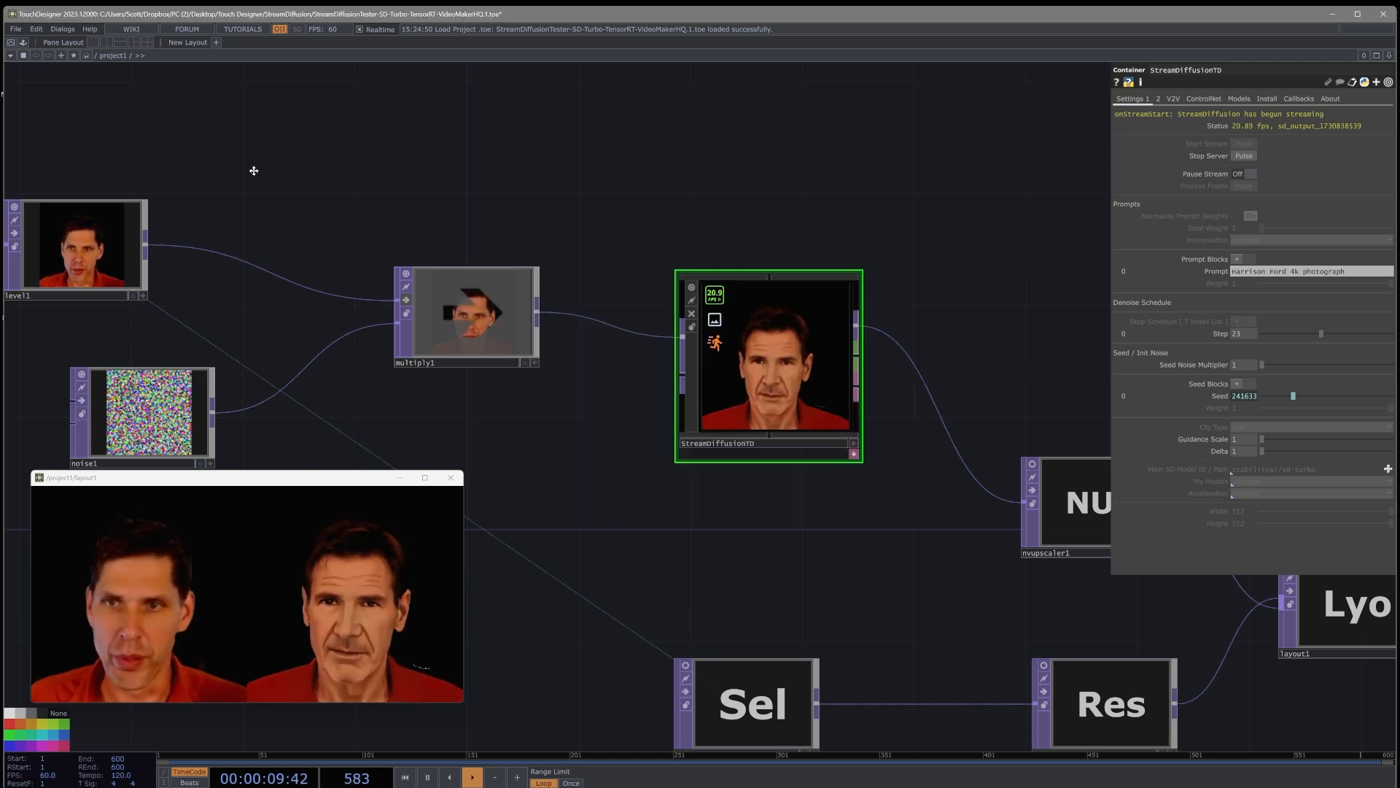
drag(253, 169, 985, 259)
drag(749, 448, 891, 462)
drag(826, 493, 1110, 491)
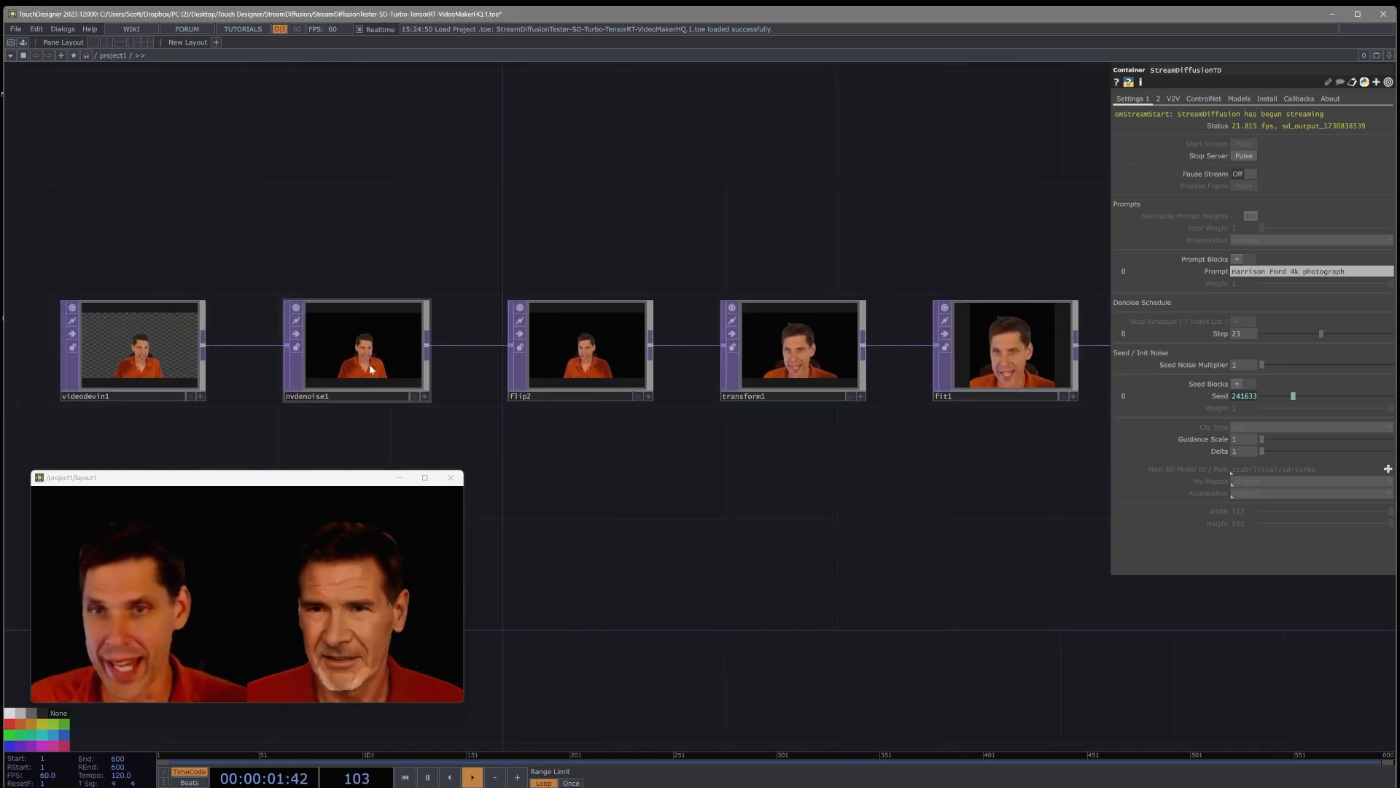
click(371, 370)
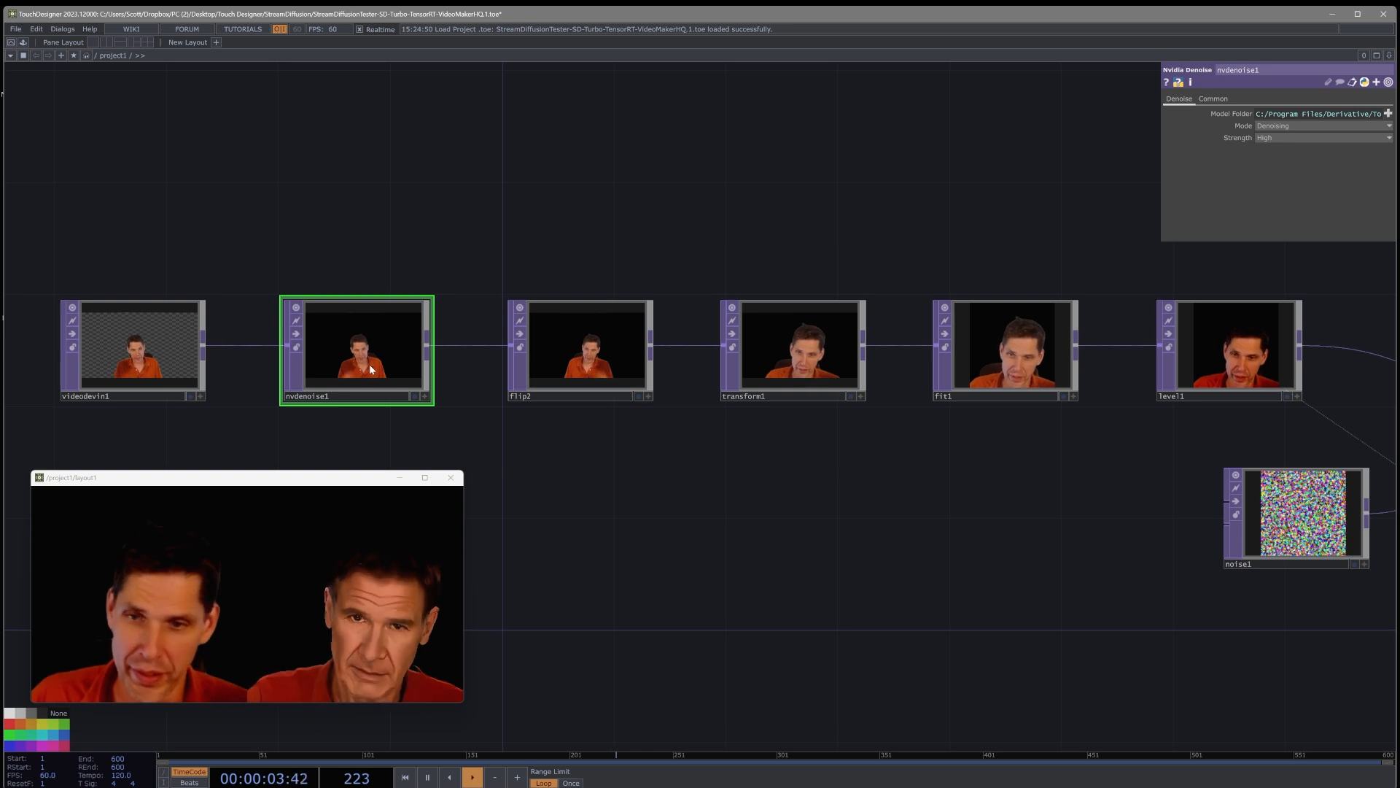
click(563, 356)
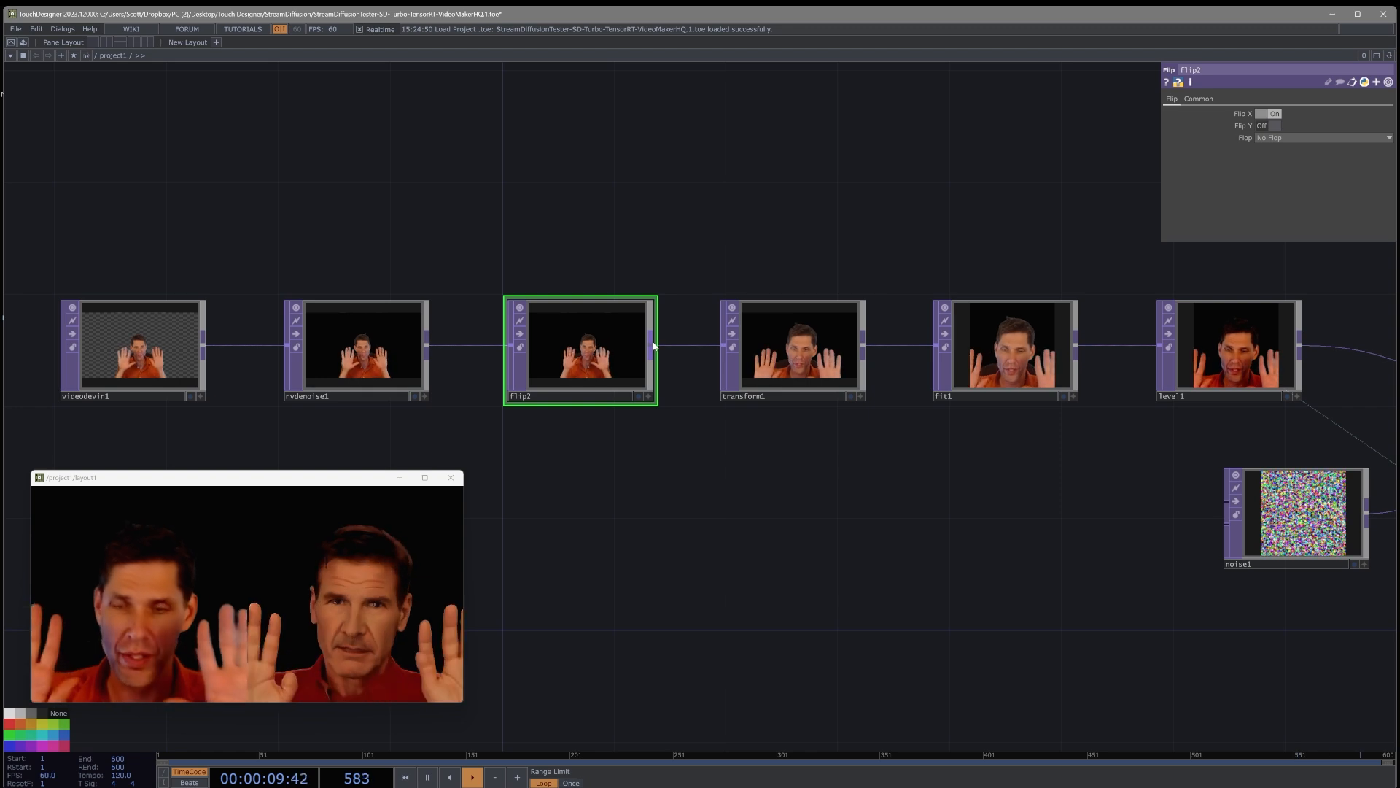
Adjust transform1's uniform Scale to reframe the webcam image, trying 1.4 and settling on 1.56
drag(847, 420, 502, 397)
click(469, 345)
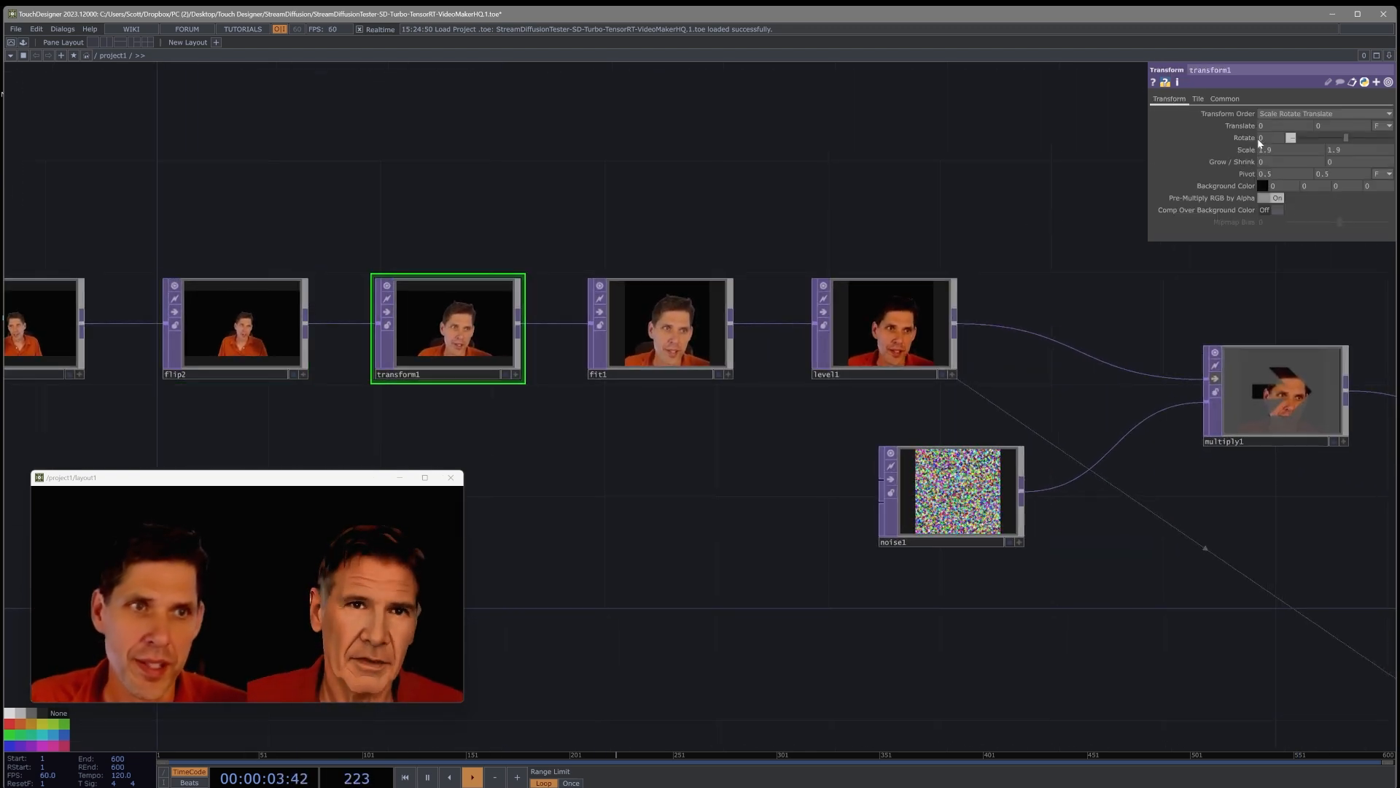
mouse_move(1252, 148)
middle_down()
mouse_move(1218, 138)
mouse_move(1247, 152)
middle_up()
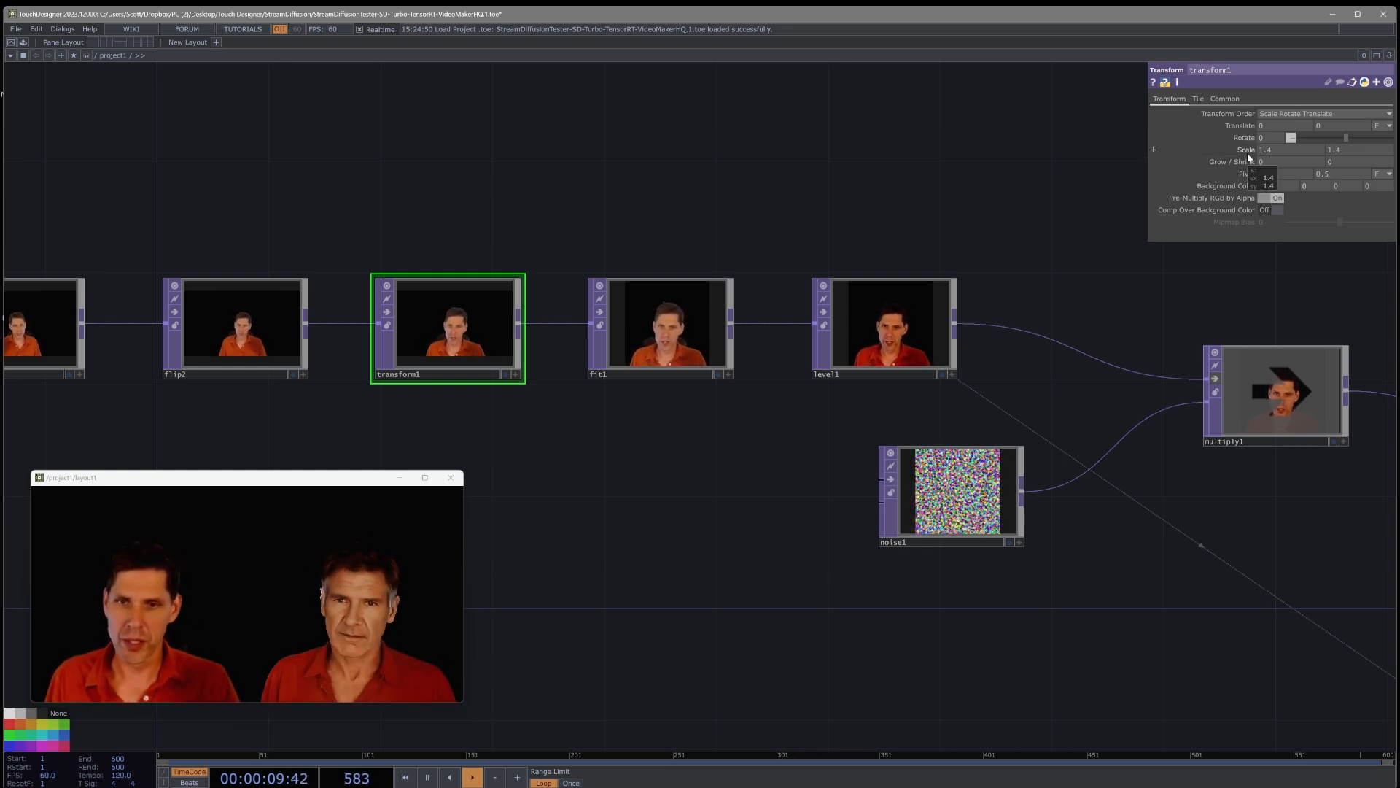
middle_drag(1247, 152, 1244, 133)
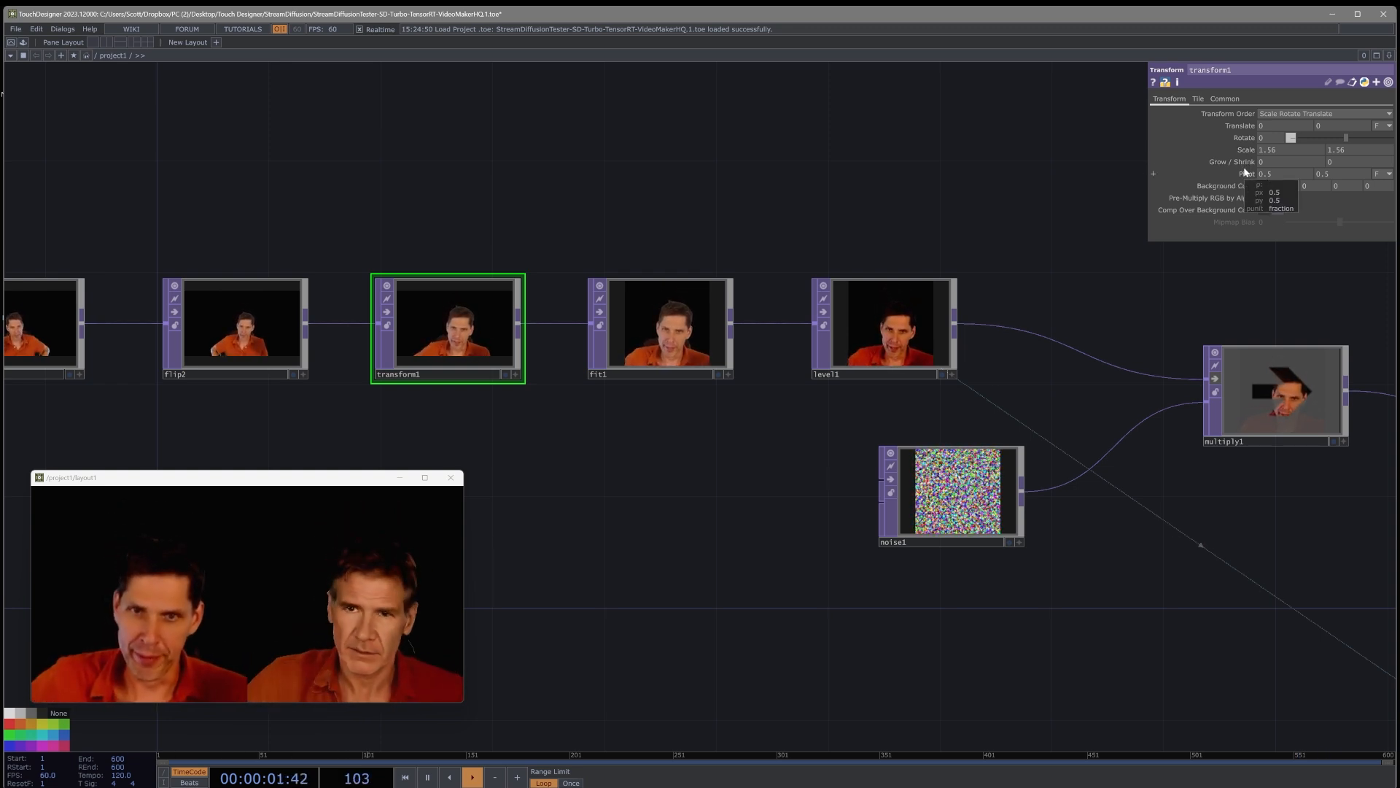
Review fit1's output resolution and the StreamDiffusionTD settings it feeds
click(638, 309)
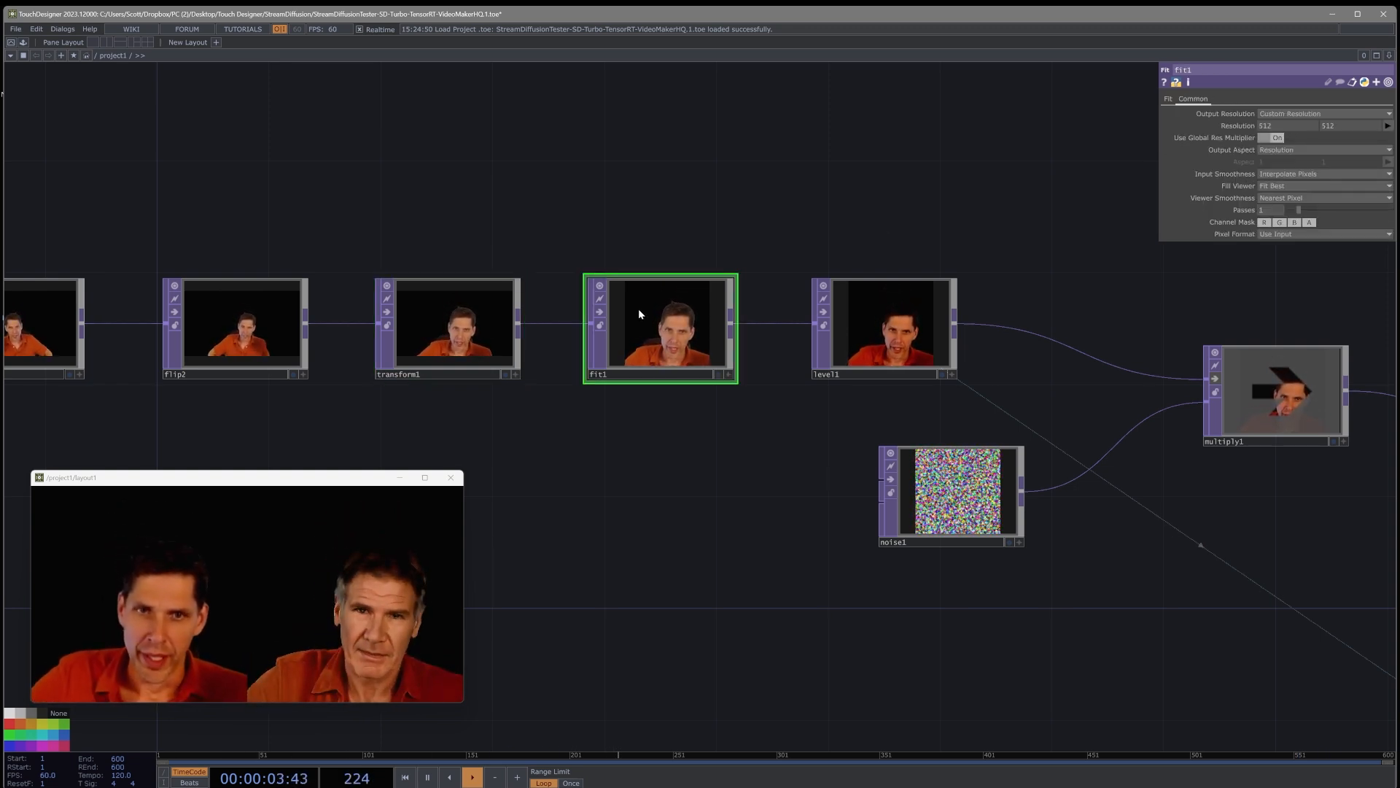
drag(765, 458, 702, 482)
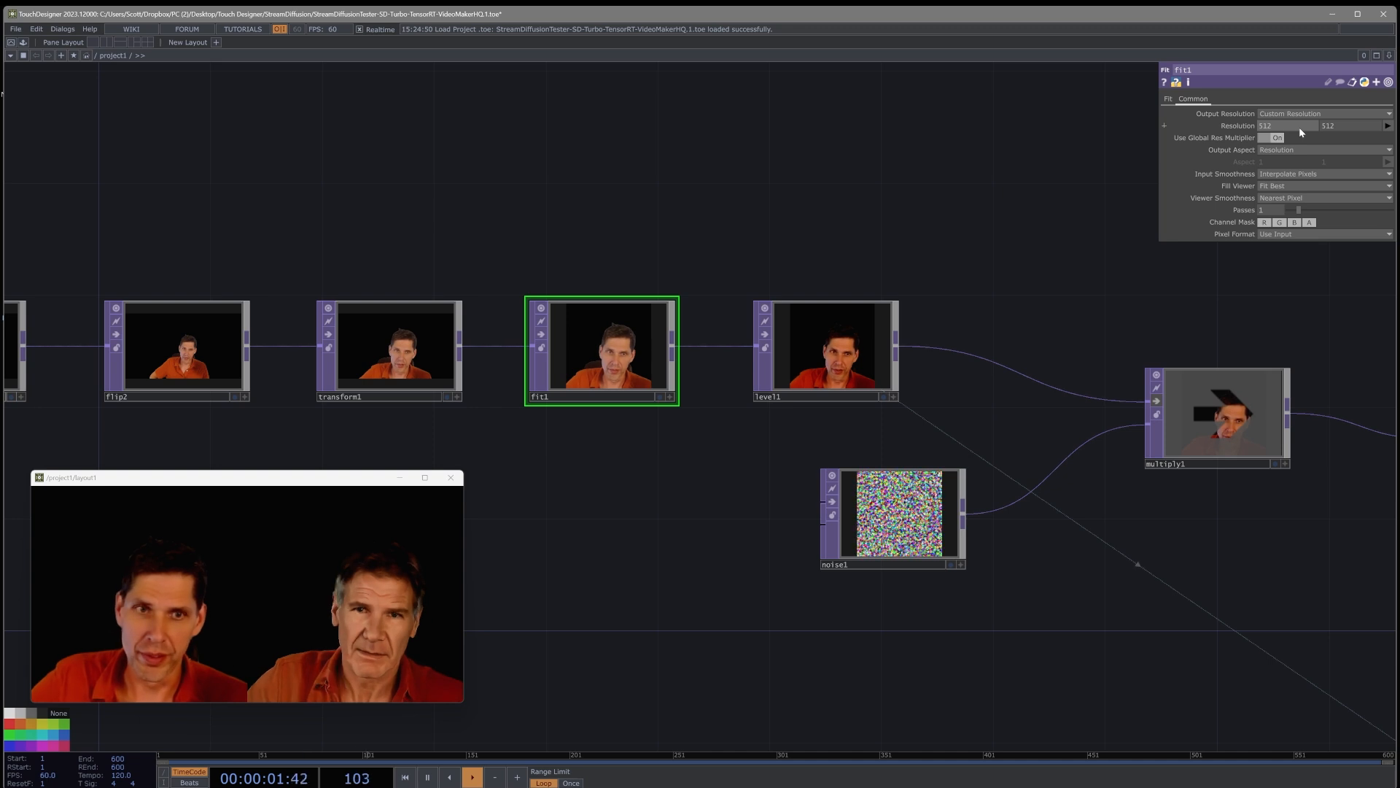
drag(1021, 302, 667, 241)
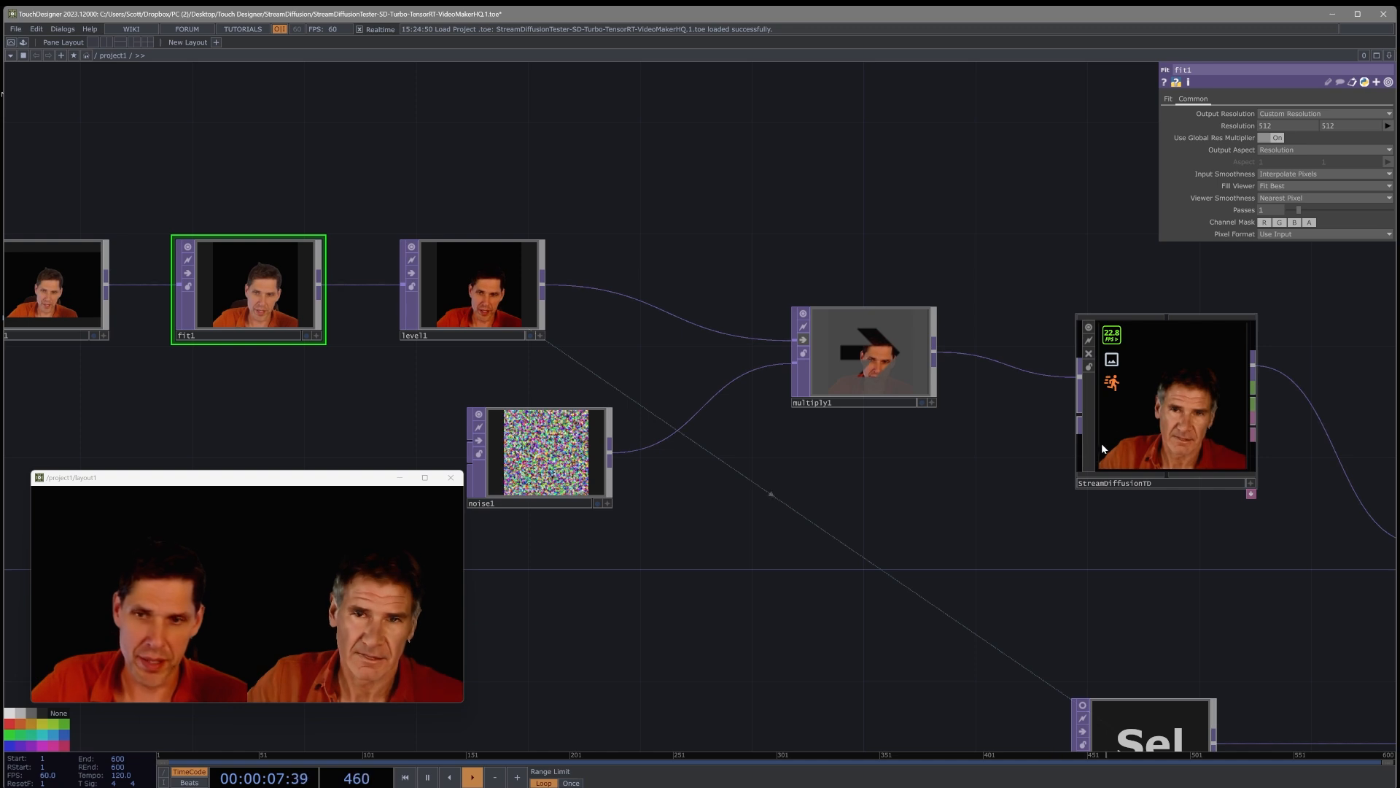
click(1149, 408)
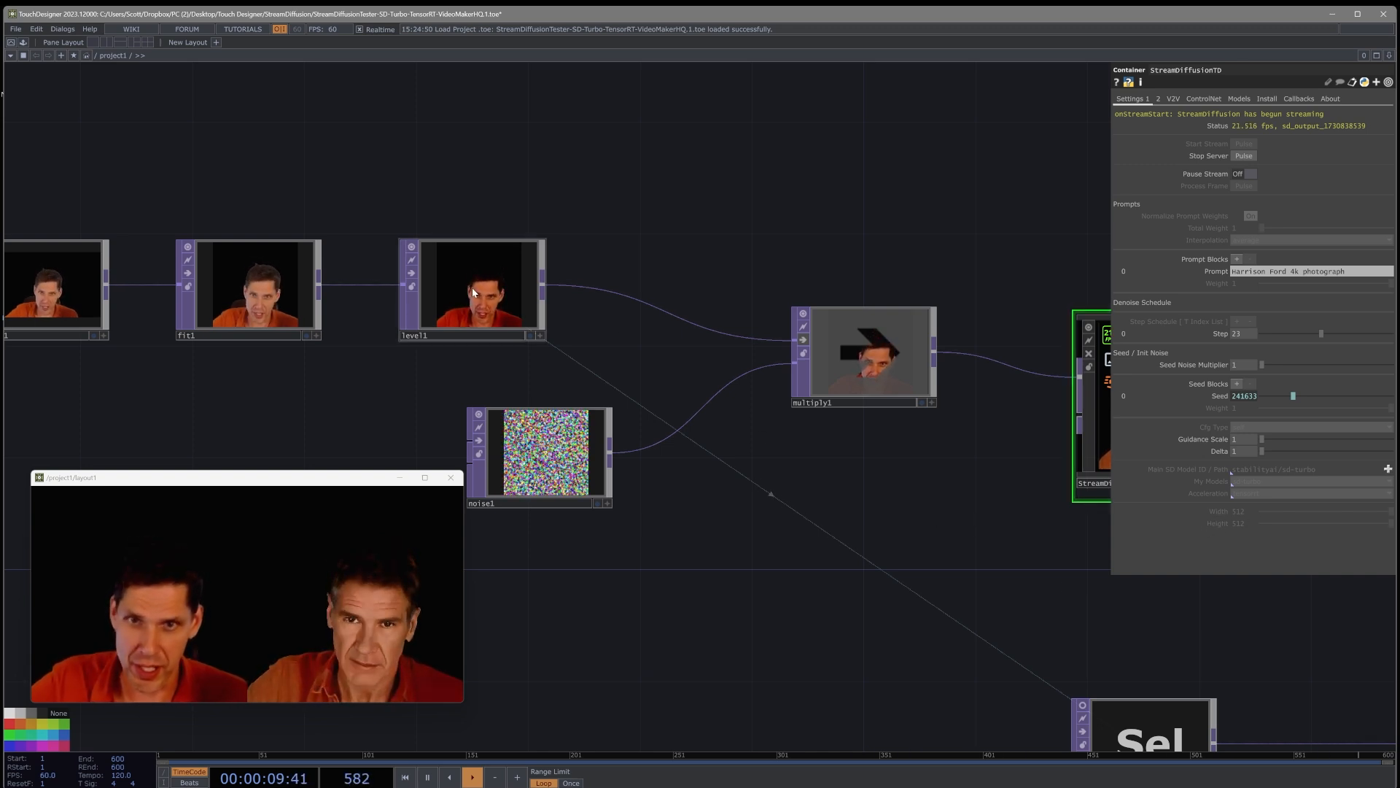
Follow the network downstream of StreamDiffusionTD and review nvupscaler1's upscaler parameters
drag(948, 482, 514, 454)
scroll(513, 453, down, 3)
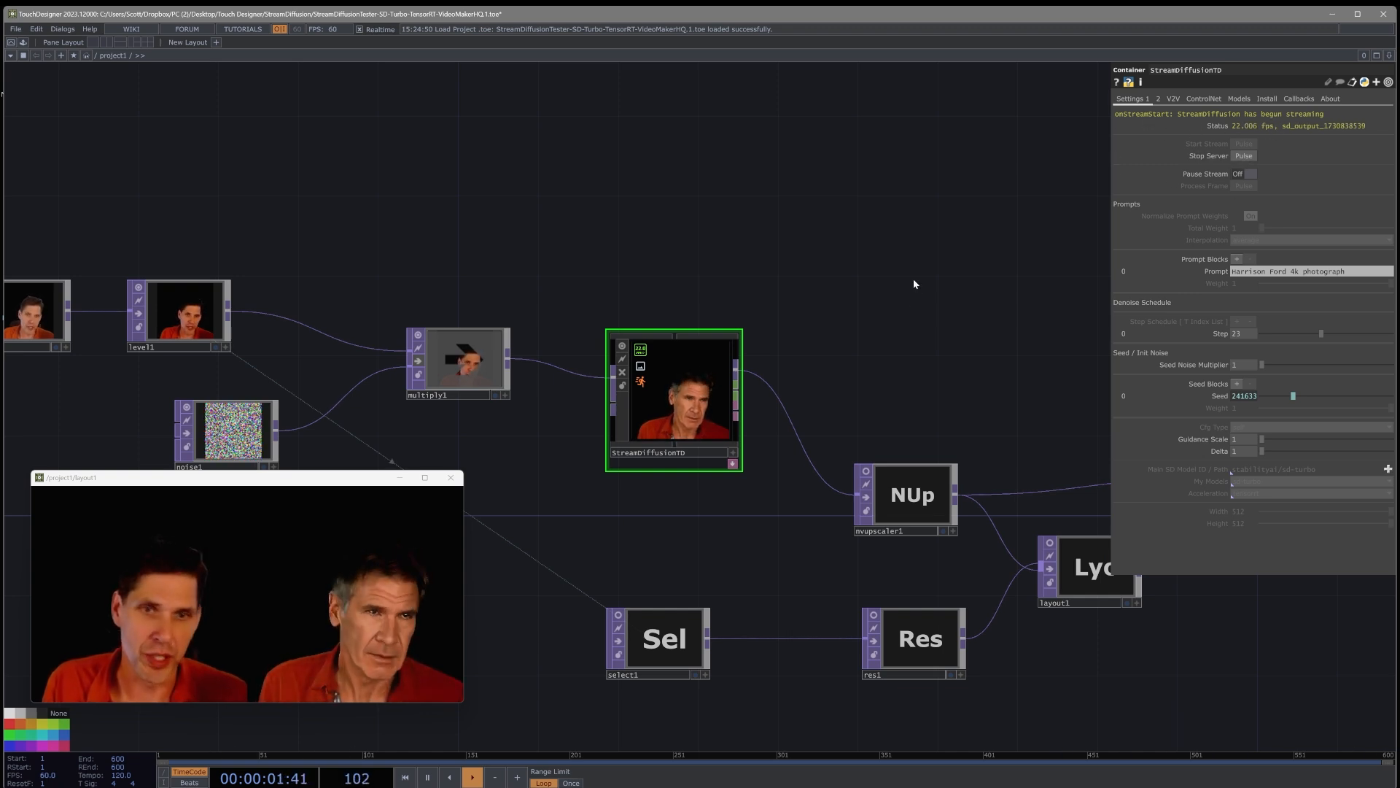
drag(912, 309, 824, 304)
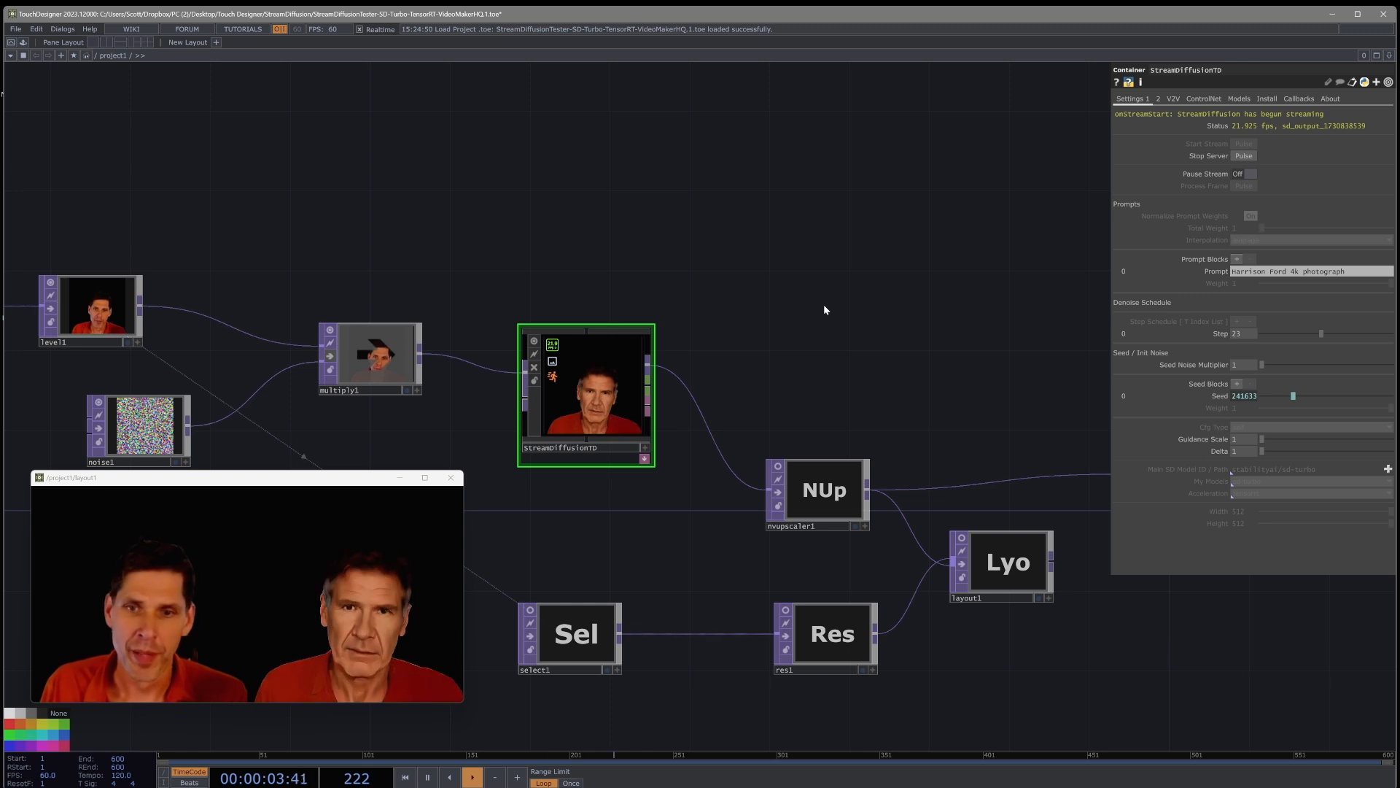
scroll(821, 523, up, 2)
click(823, 514)
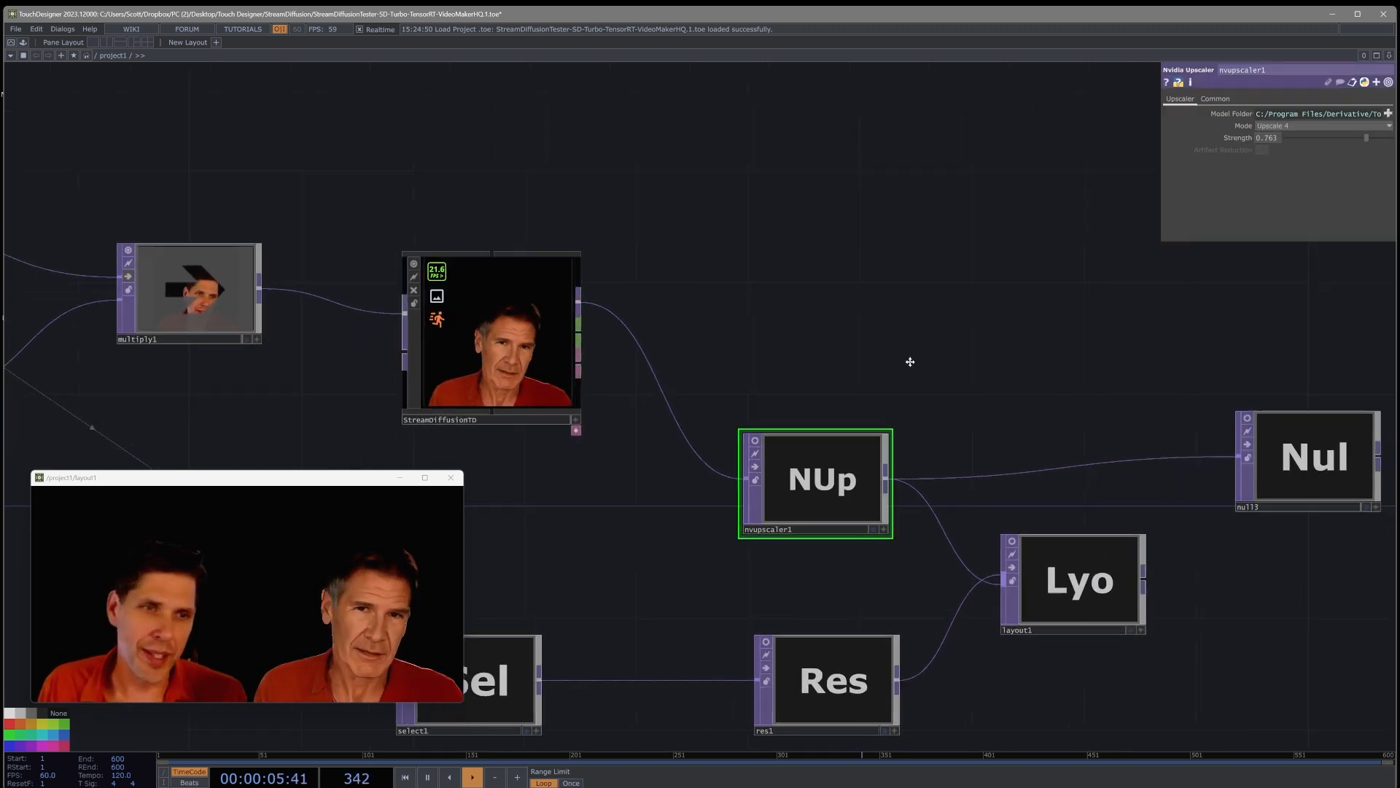
drag(909, 360, 829, 372)
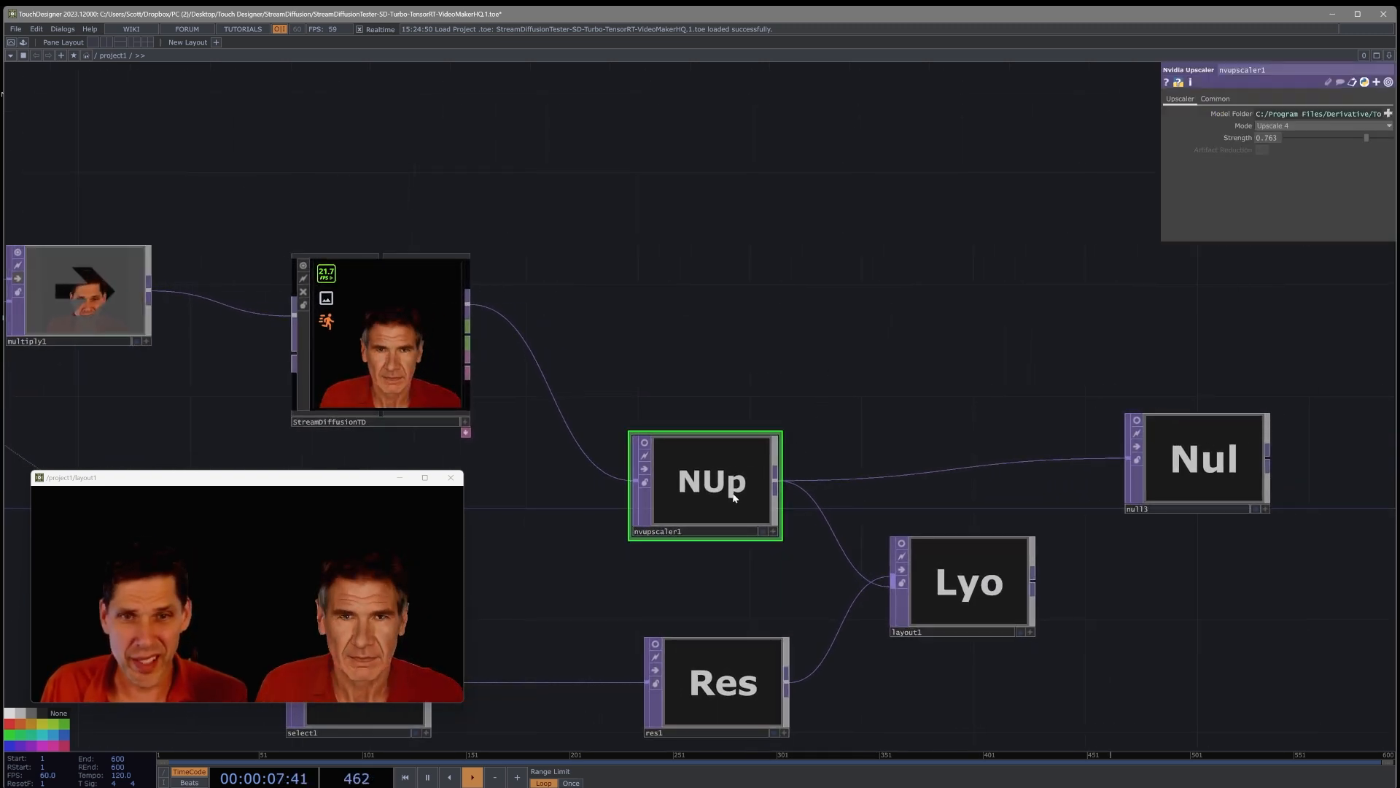
Open null3 in a separate viewer, enlarge and reposition it to examine the upscaled output, and close it
right_click(1231, 475)
click(1239, 476)
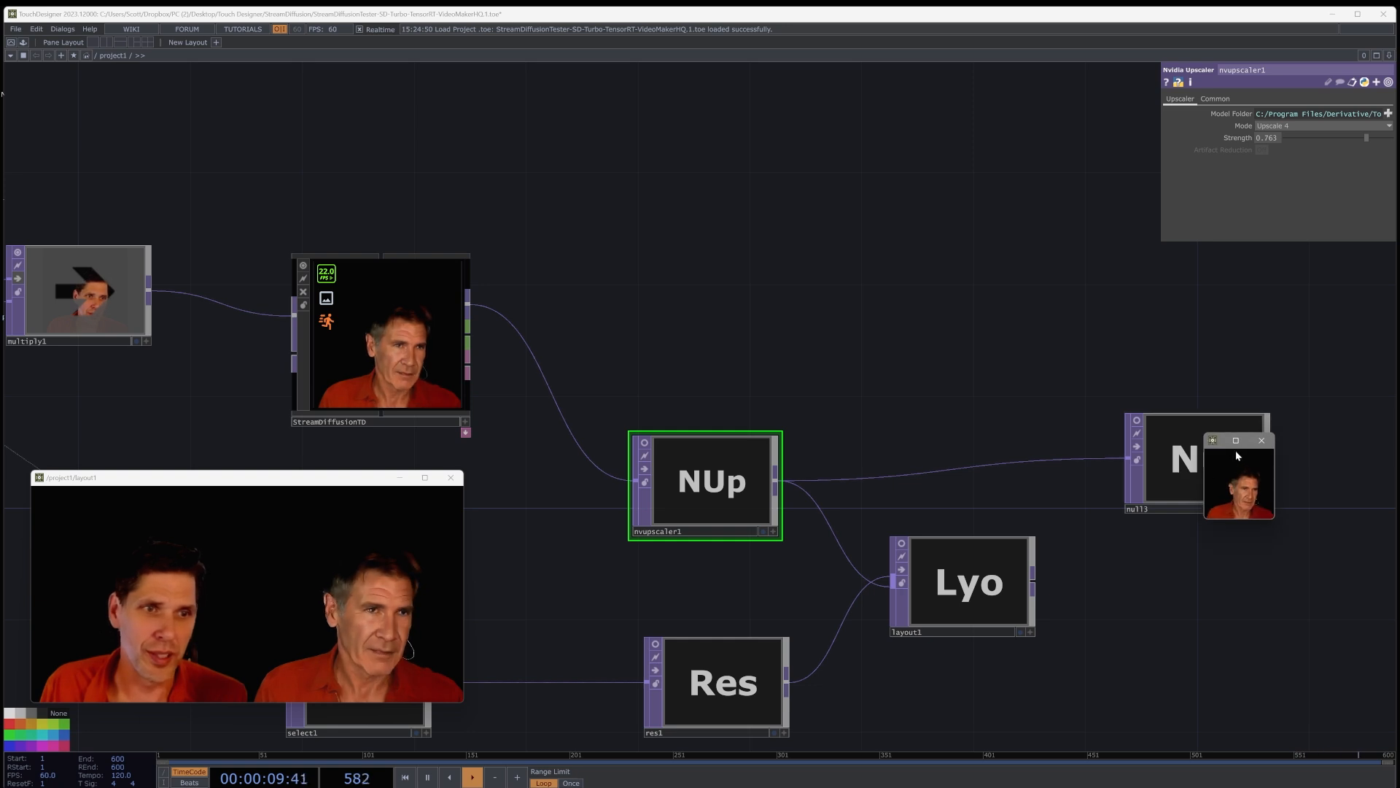
drag(1218, 443, 916, 295)
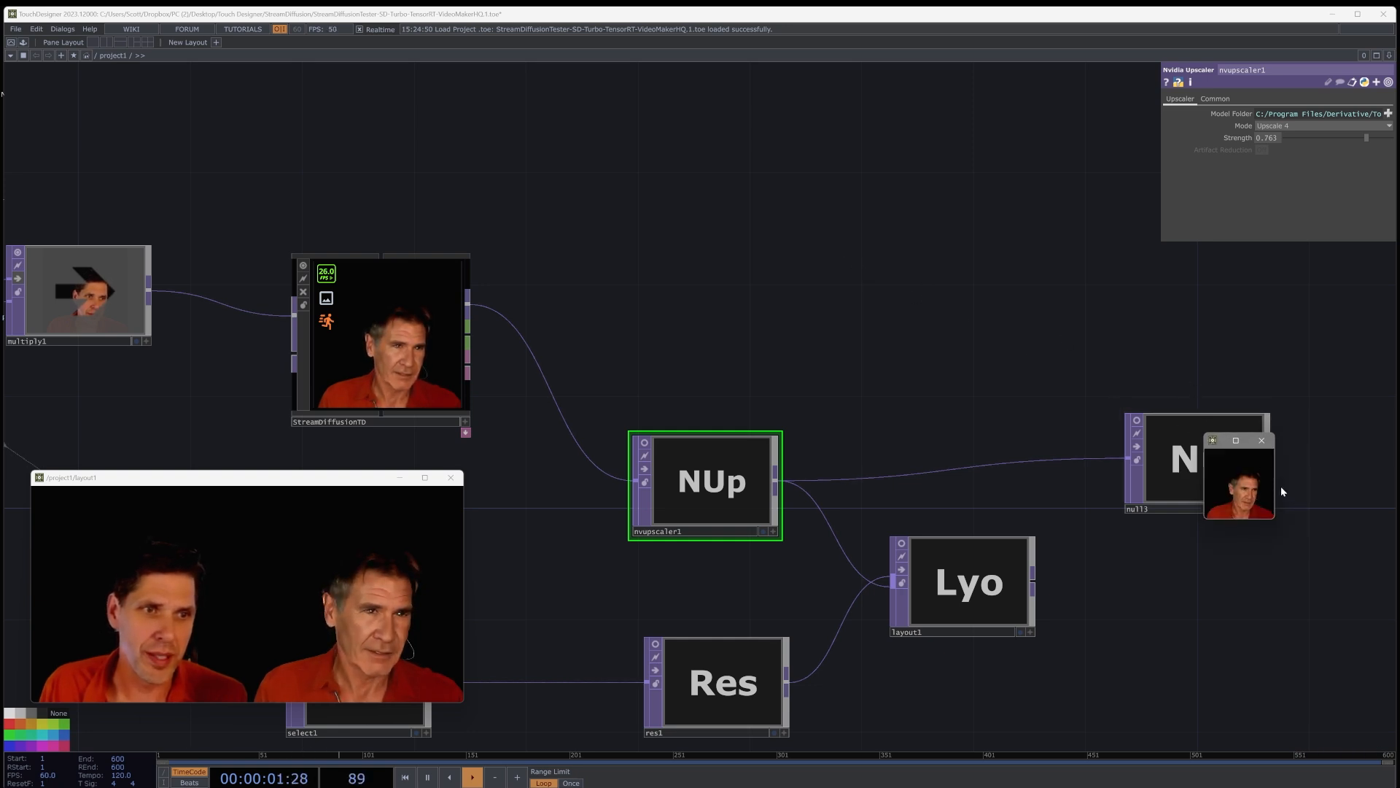
drag(1279, 480, 1397, 670)
drag(1275, 441, 557, 162)
drag(679, 254, 1074, 394)
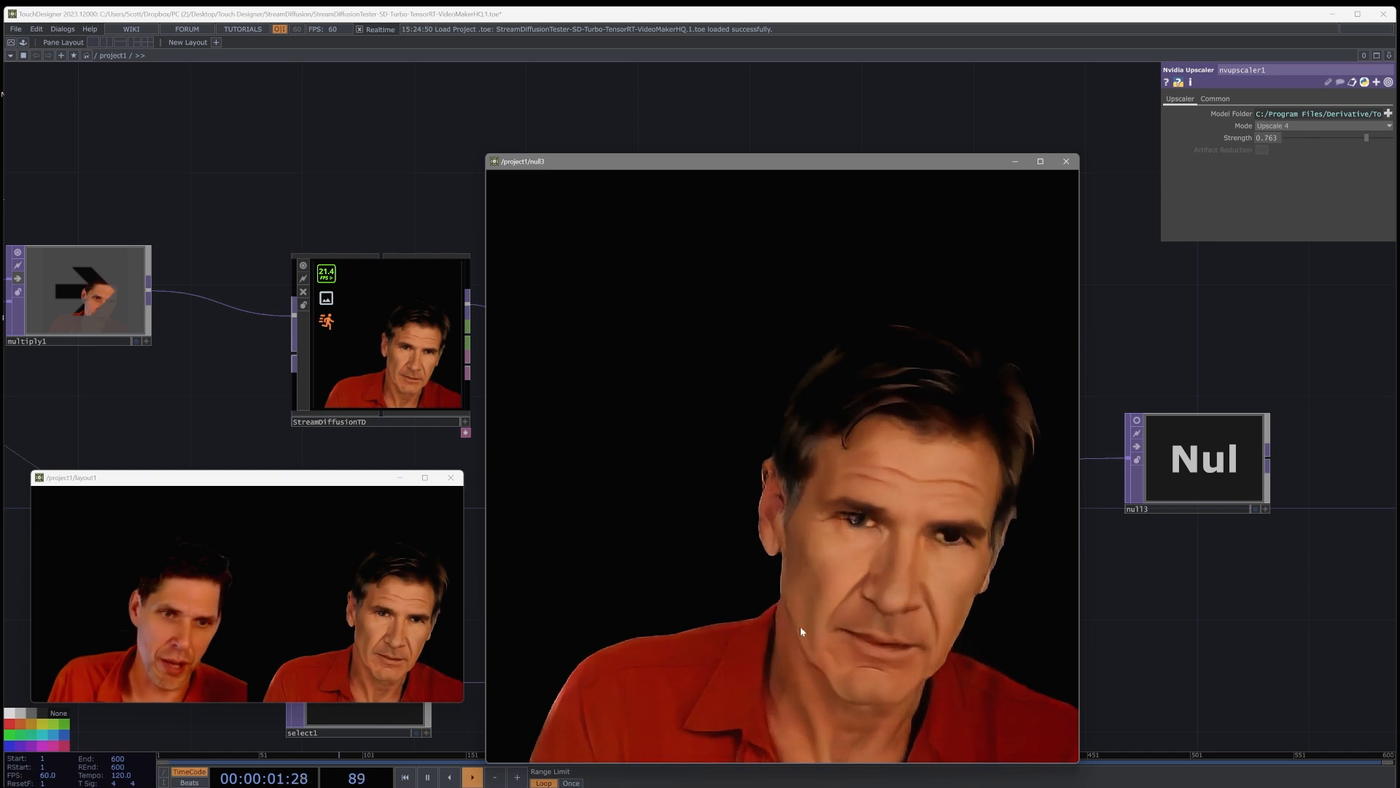
click(1066, 162)
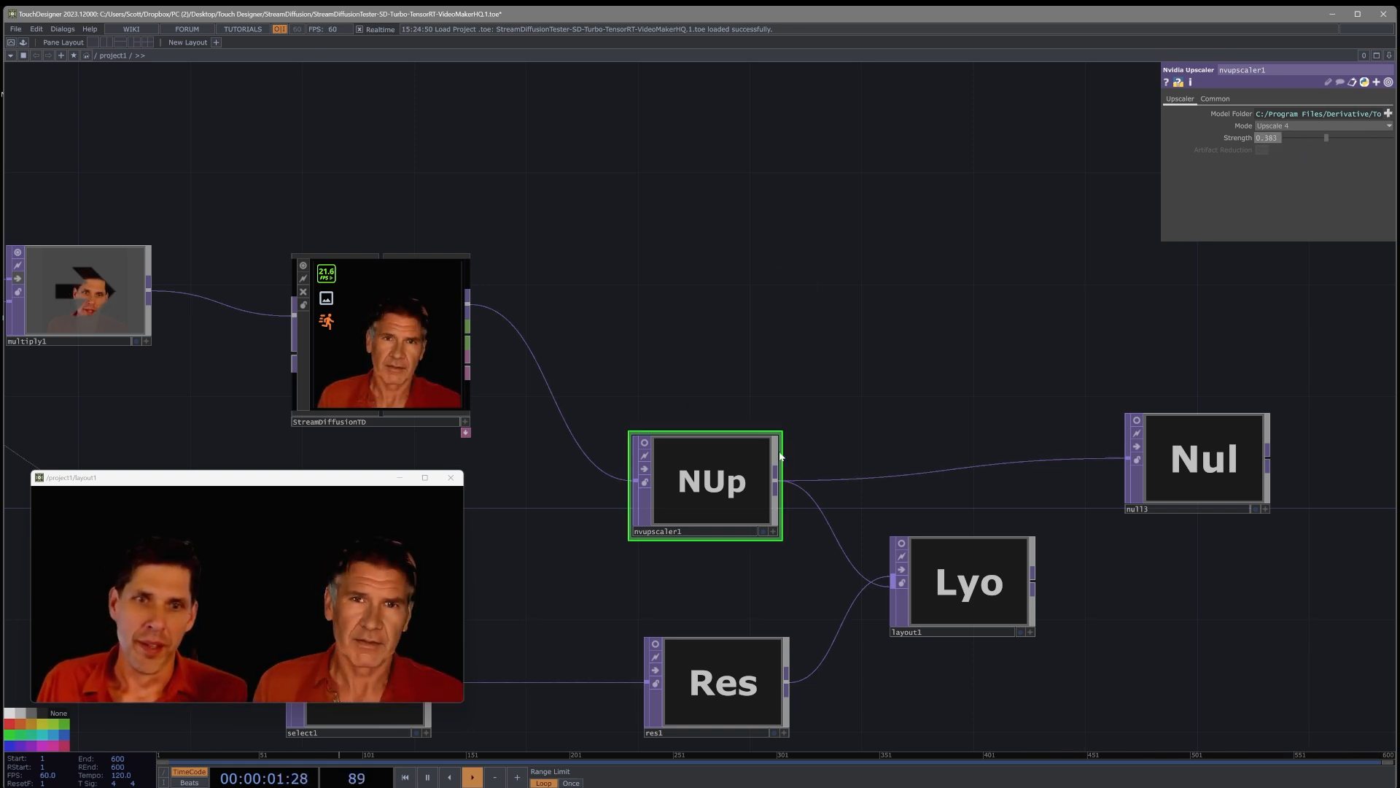
Select StreamDiffusionTD and vary its denoise Step, raising it to 49 and bringing it back to 23
scroll(754, 230, down, 2)
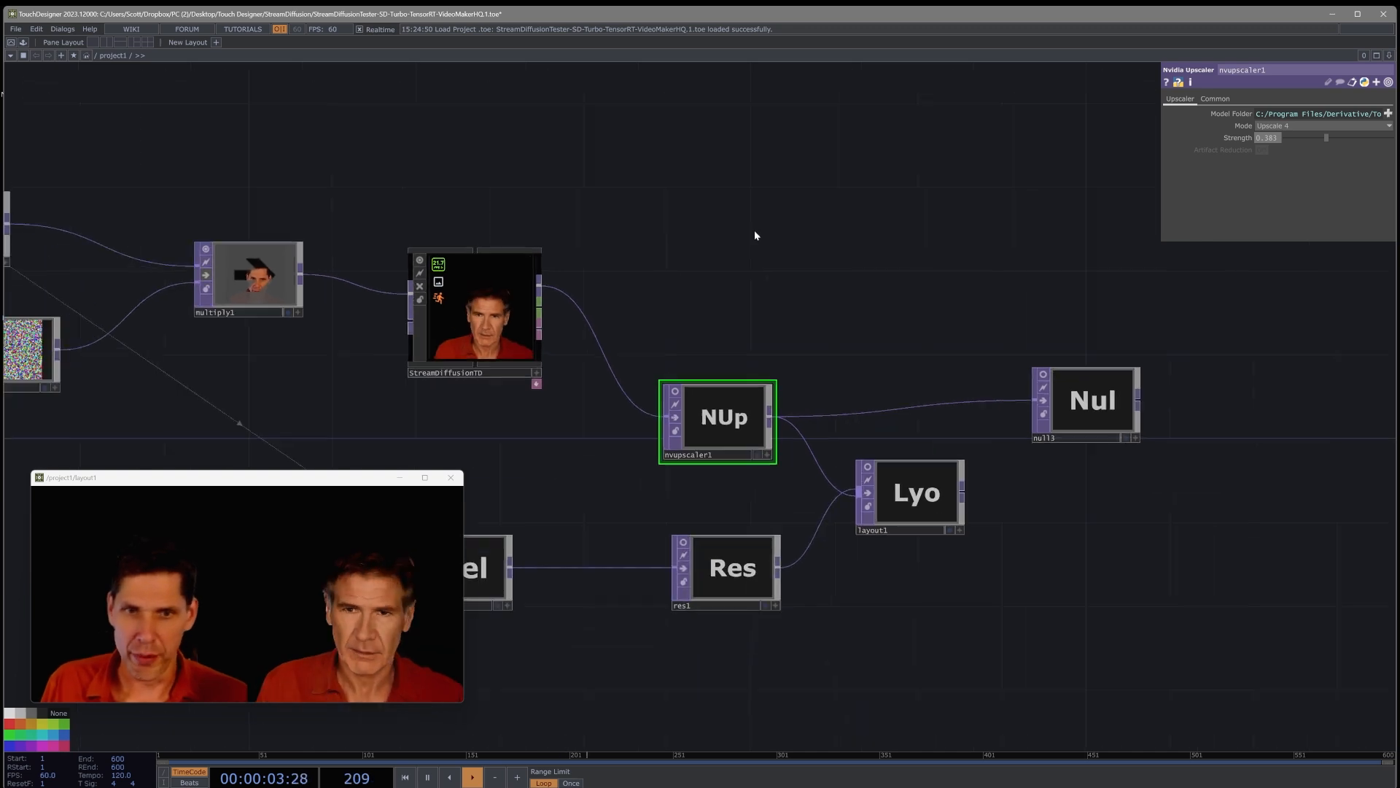
click(515, 329)
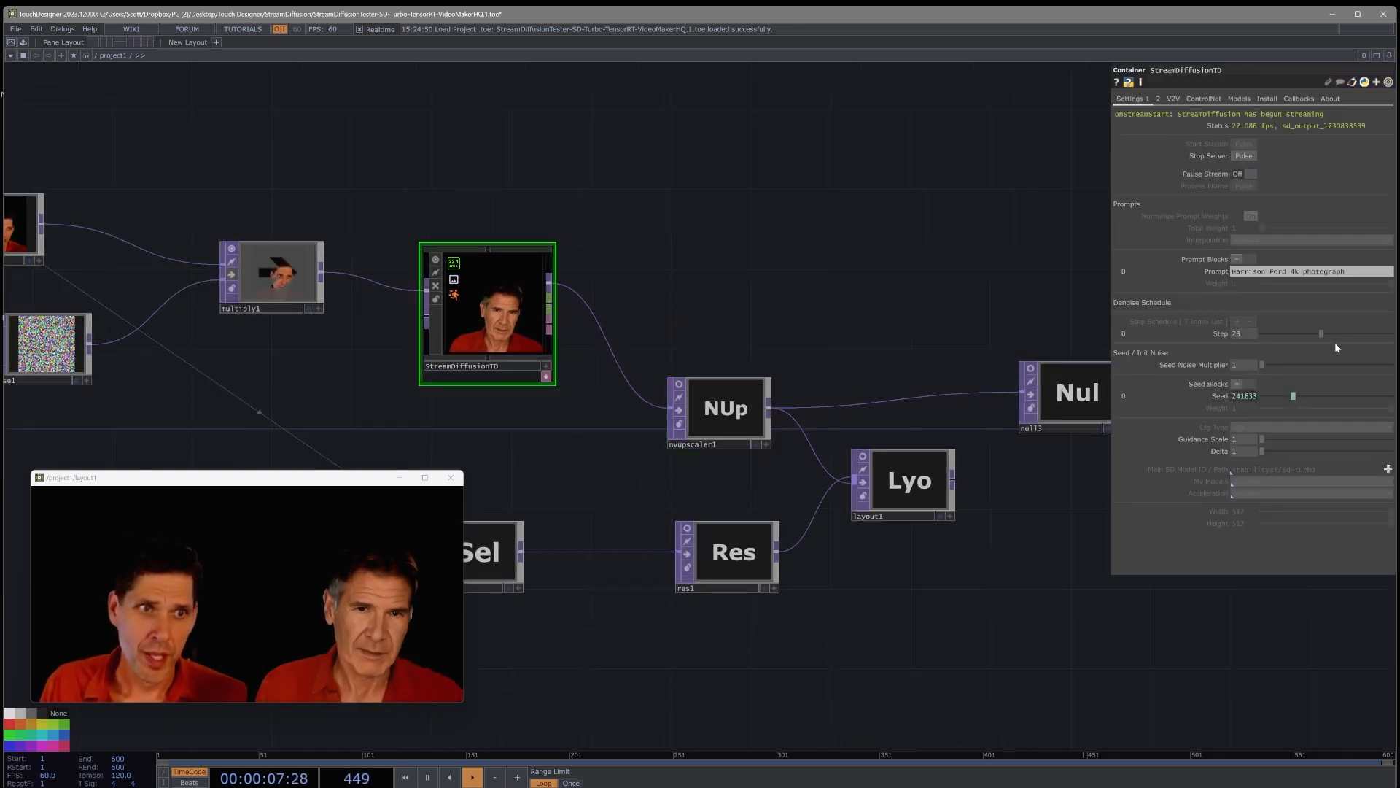
mouse_move(1319, 333)
mouse_down()
mouse_move(1290, 335)
mouse_move(1339, 341)
mouse_up()
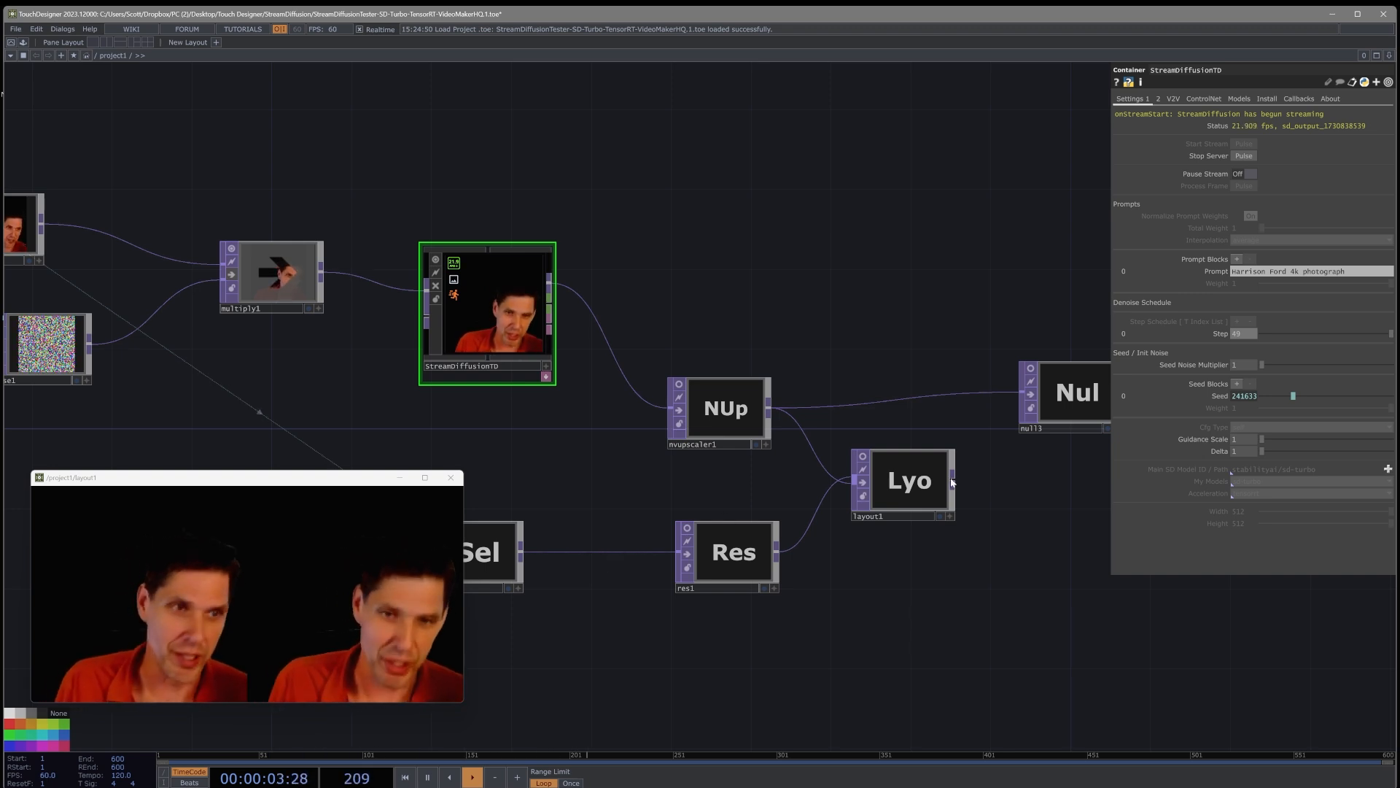
drag(1320, 332, 1322, 331)
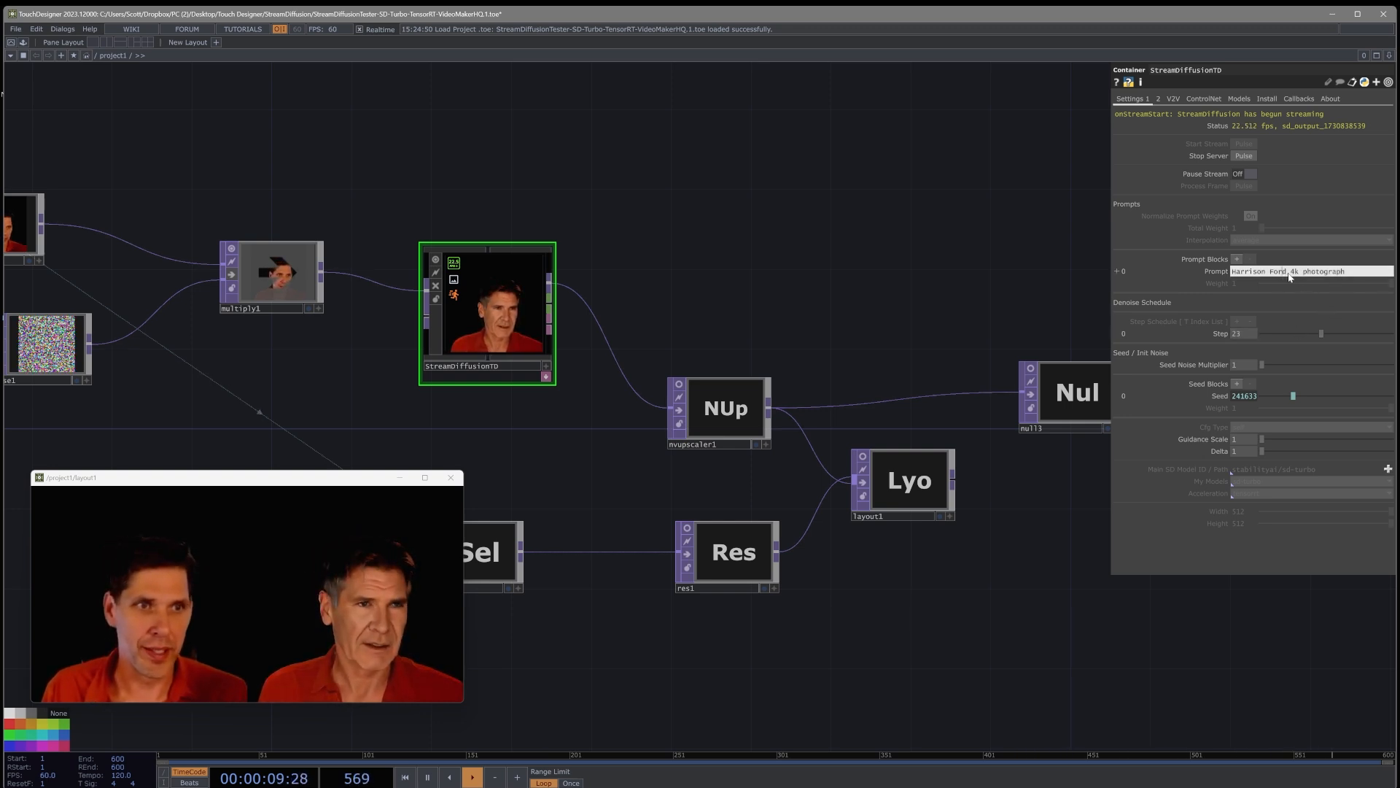
Change the StreamDiffusionTD prompt to "Oprah Winfrey 4k photograph" and adjust the denoise Step to 25
drag(1288, 272, 1119, 261)
text(Opr)
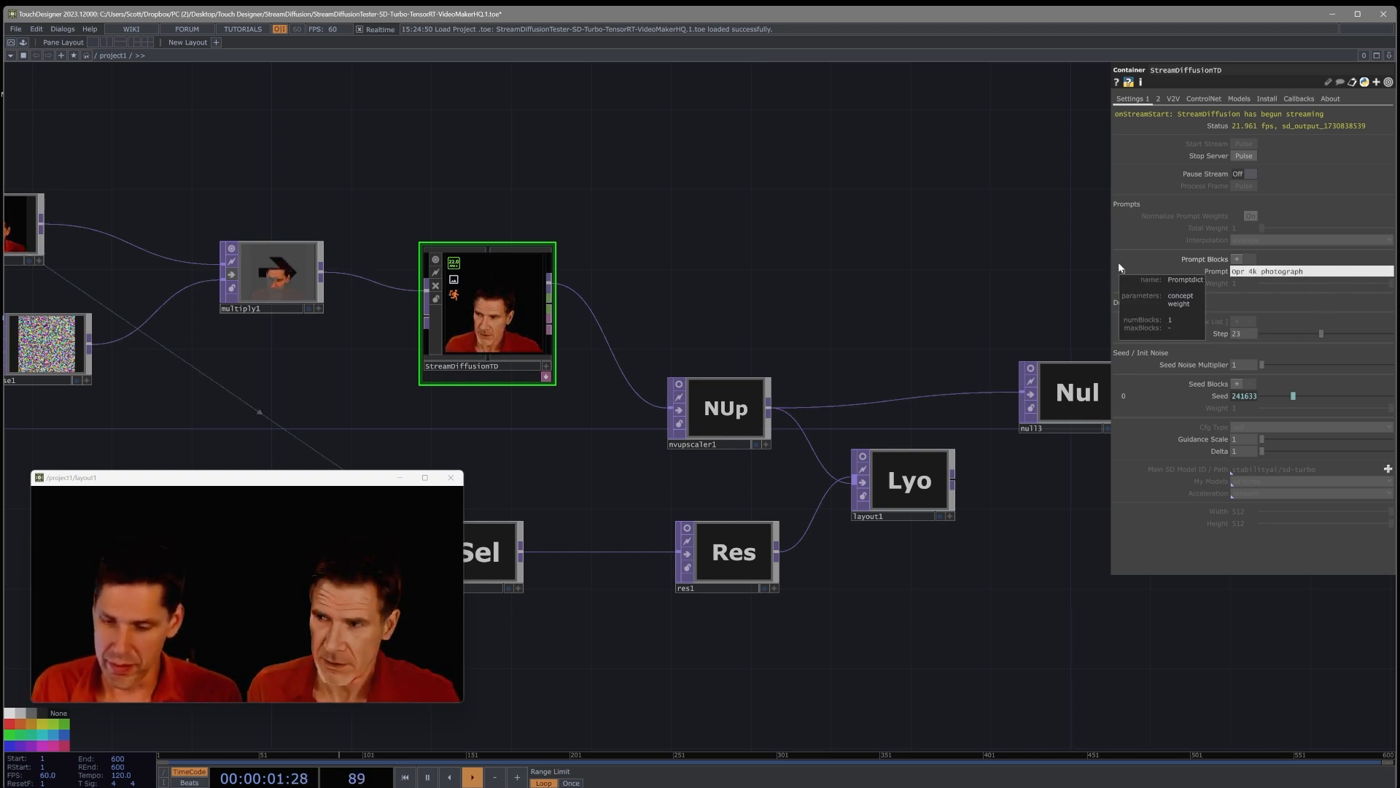
text(ah winfrey)
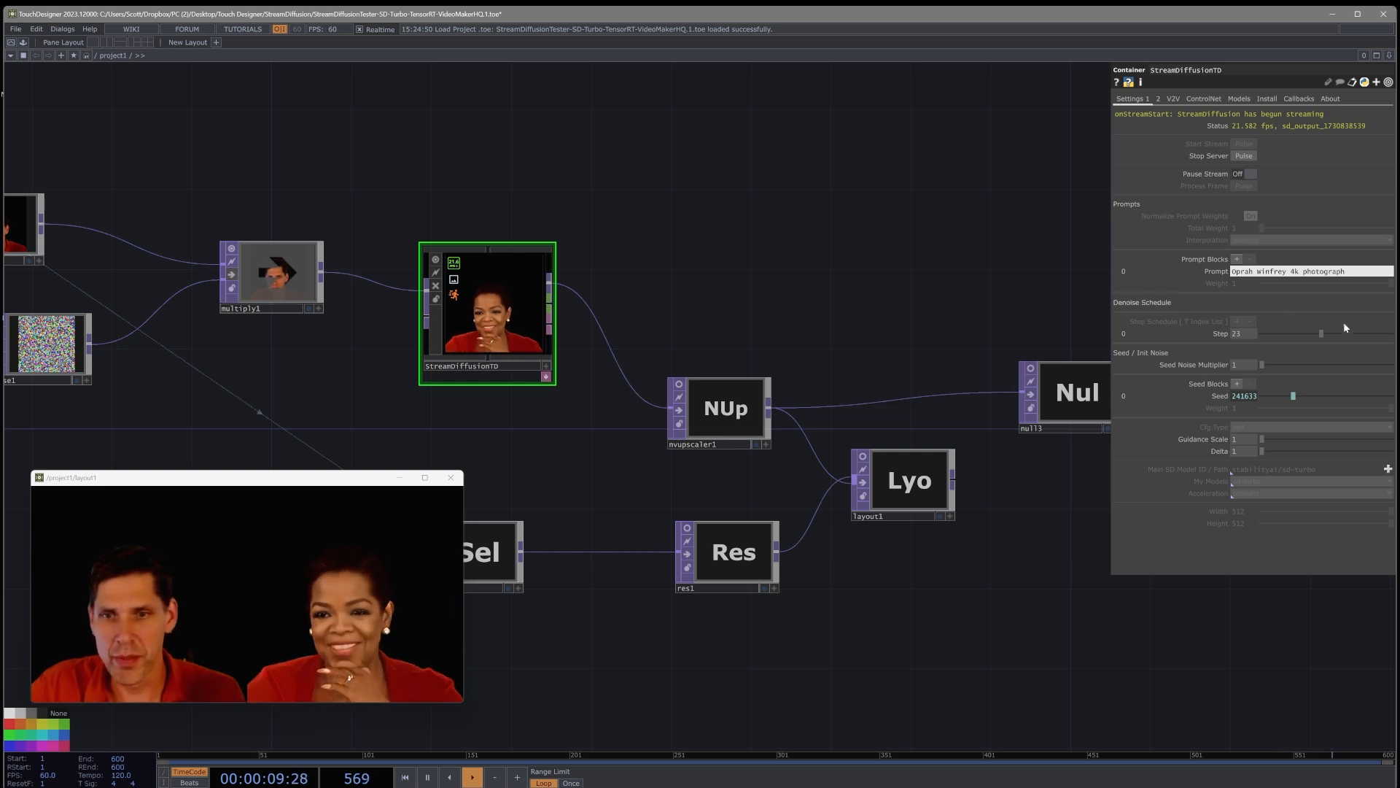
drag(1323, 332, 1300, 335)
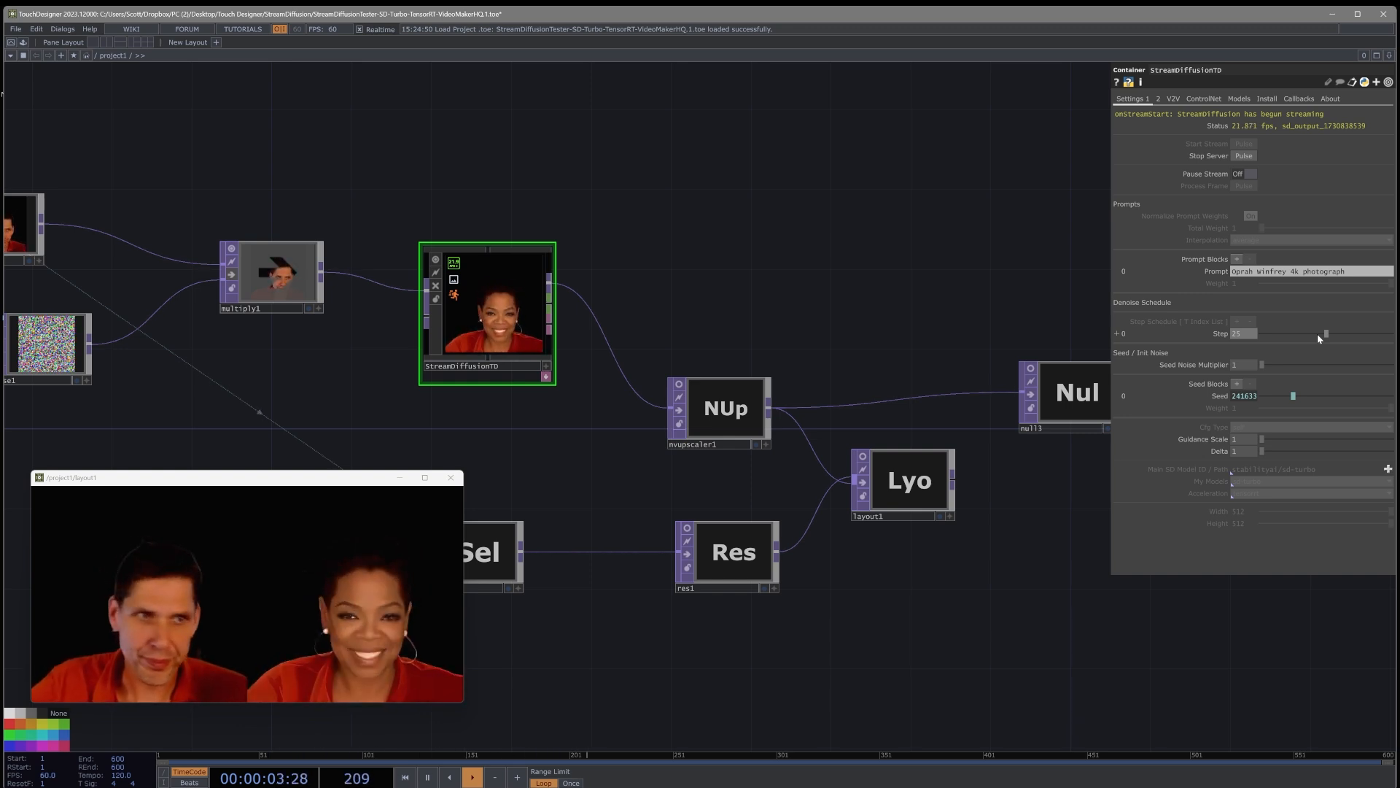
Change the subject in the prompt to "Santa Clause", keeping "4k photograph", and set the denoise Step to 23
click(1285, 276)
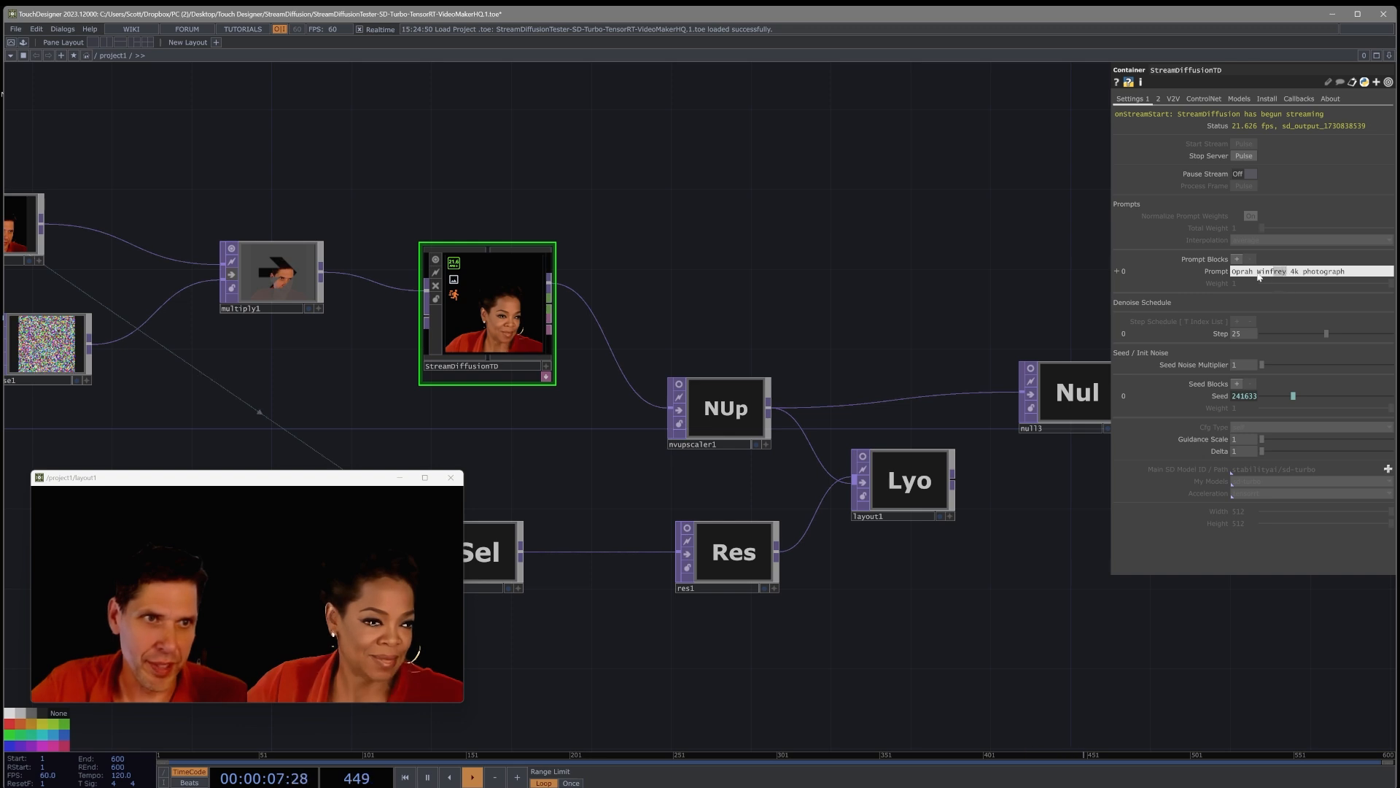
drag(1258, 277, 1175, 281)
text(Santa)
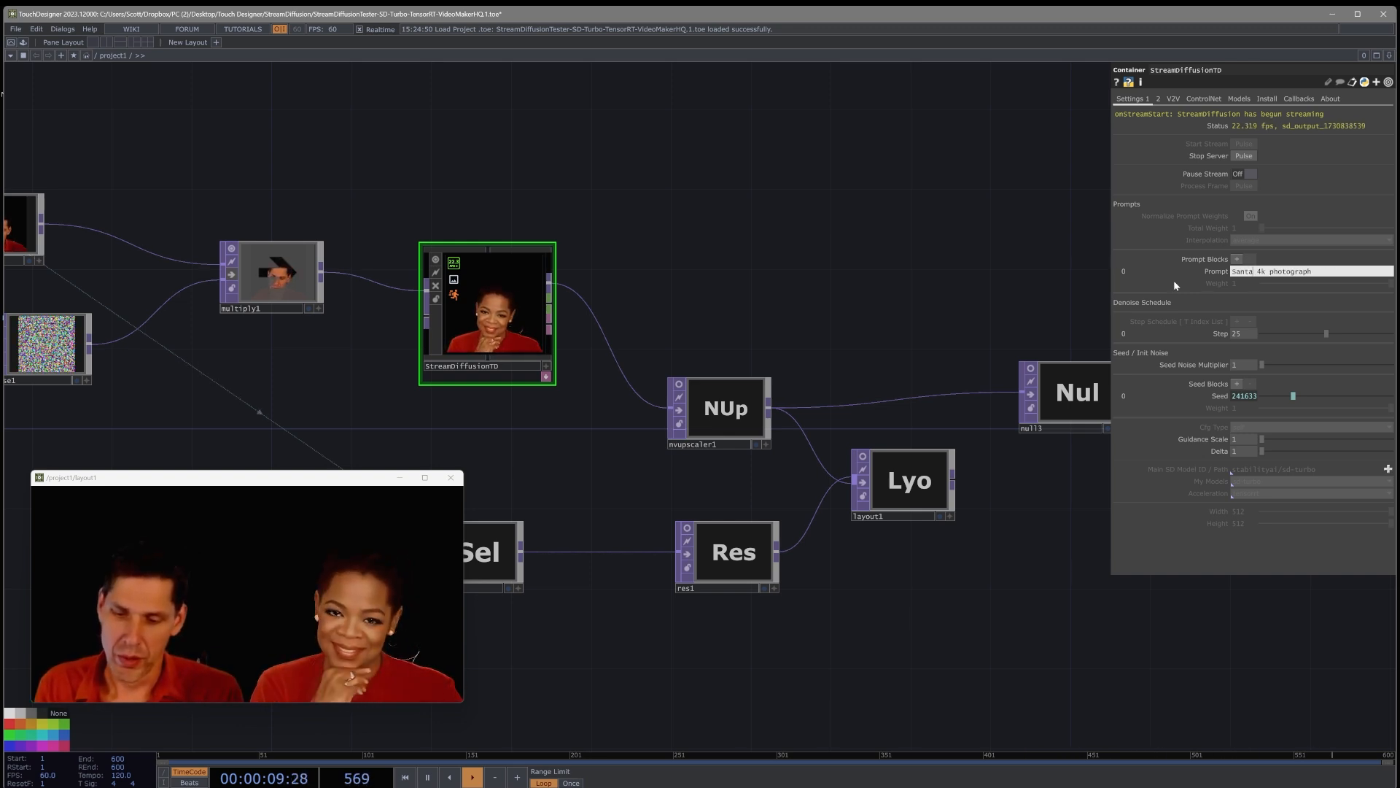
text( Clause)
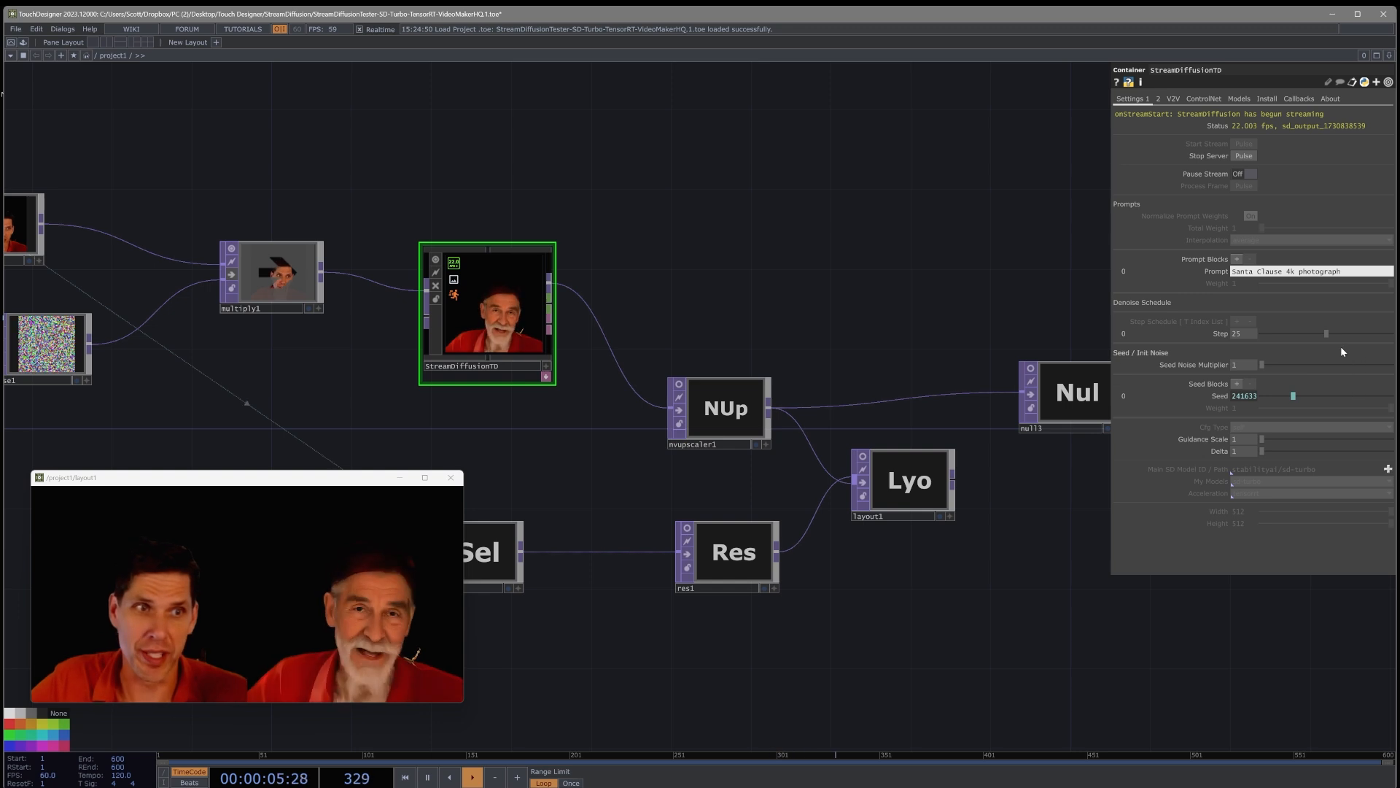
drag(1321, 329, 1301, 327)
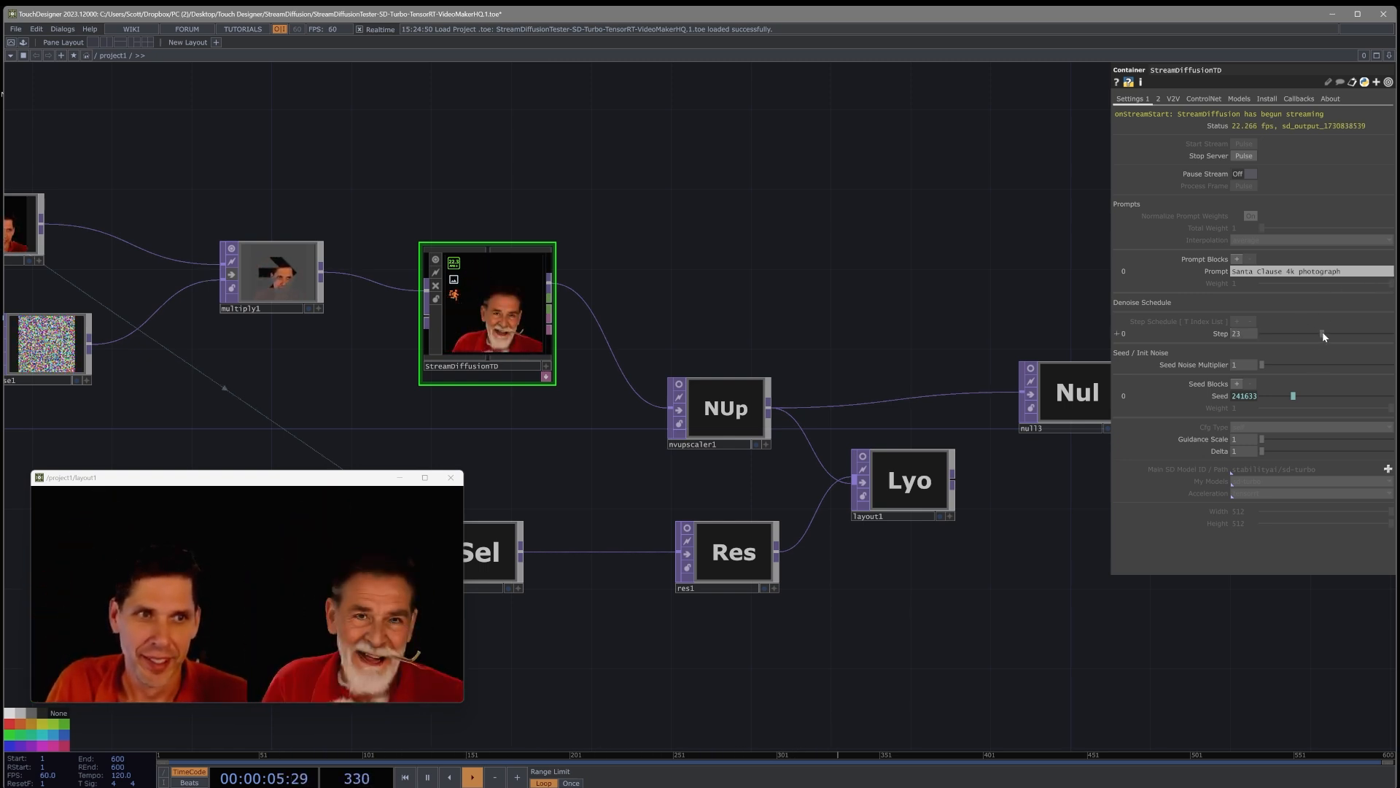
click(1322, 333)
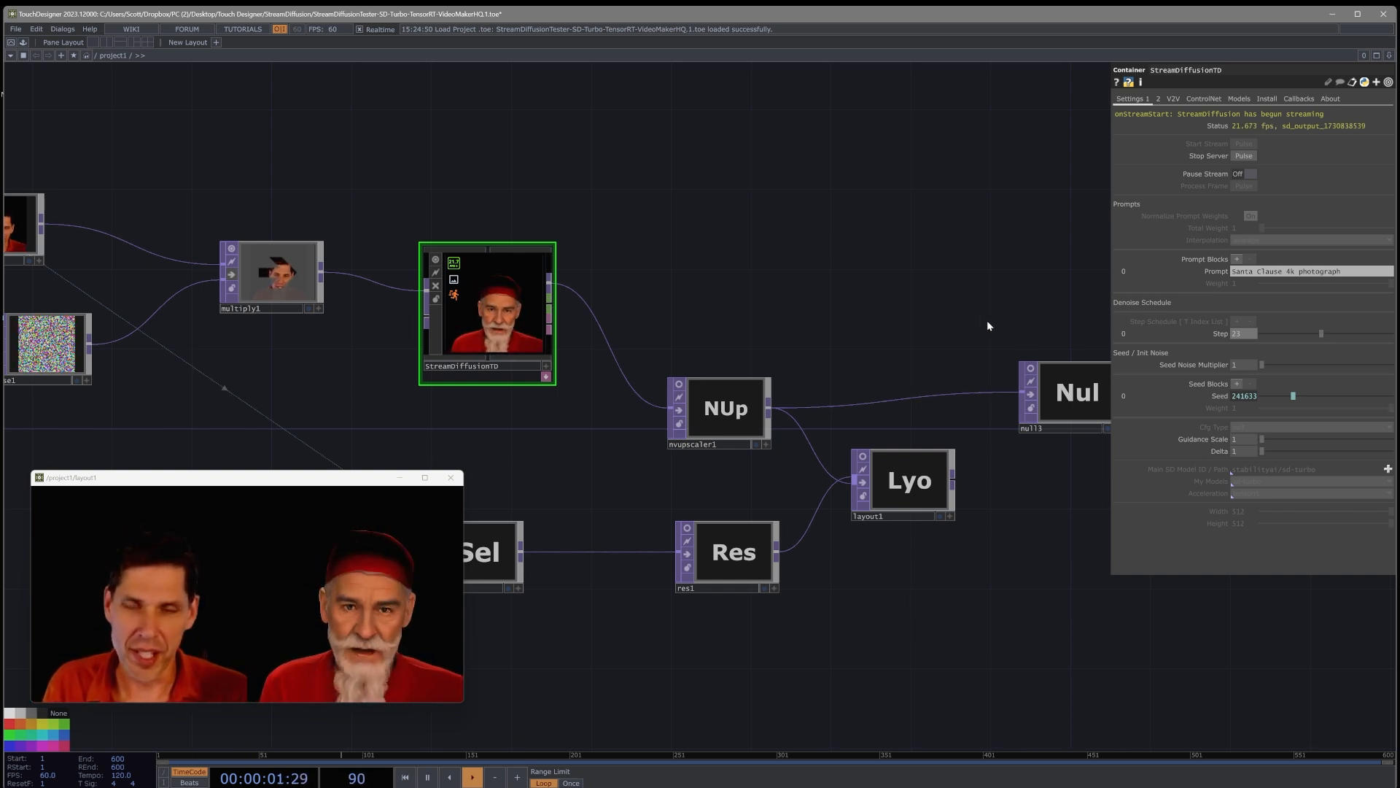
Widen the parameter area, replace the prompt with "Scarey Mushroom man halloween spooky", and lower the denoise Step to 9
scroll(803, 241, down, 3)
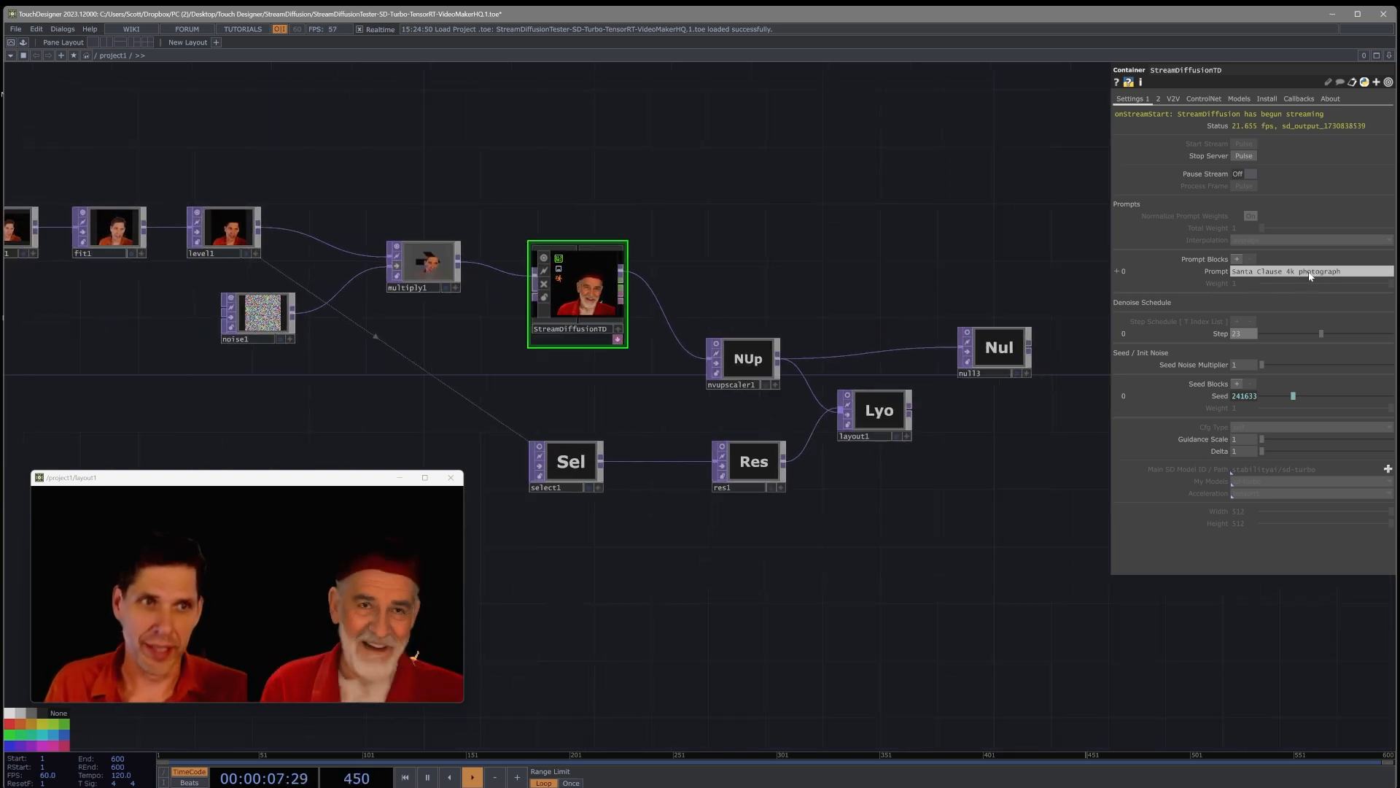
drag(1108, 247, 1069, 290)
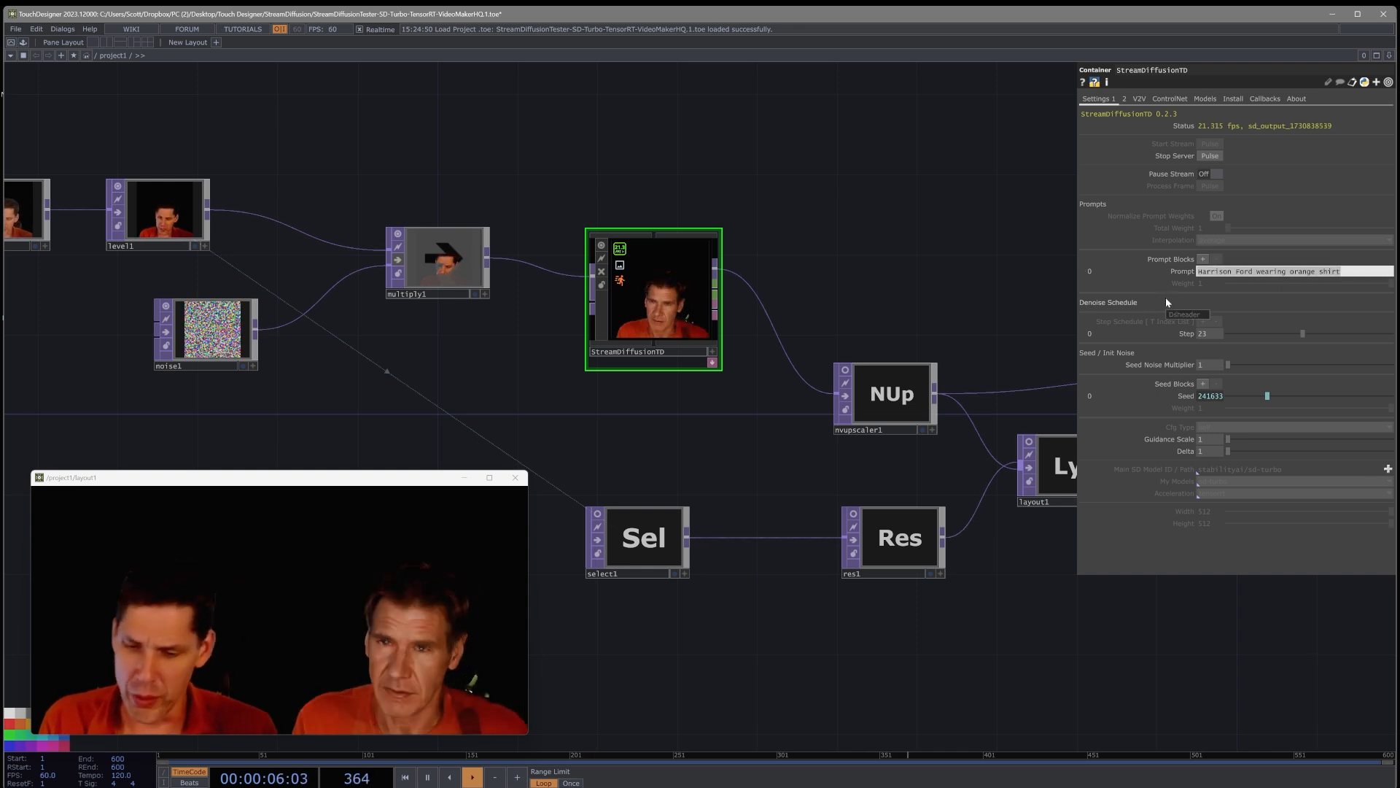
text(Scarey M)
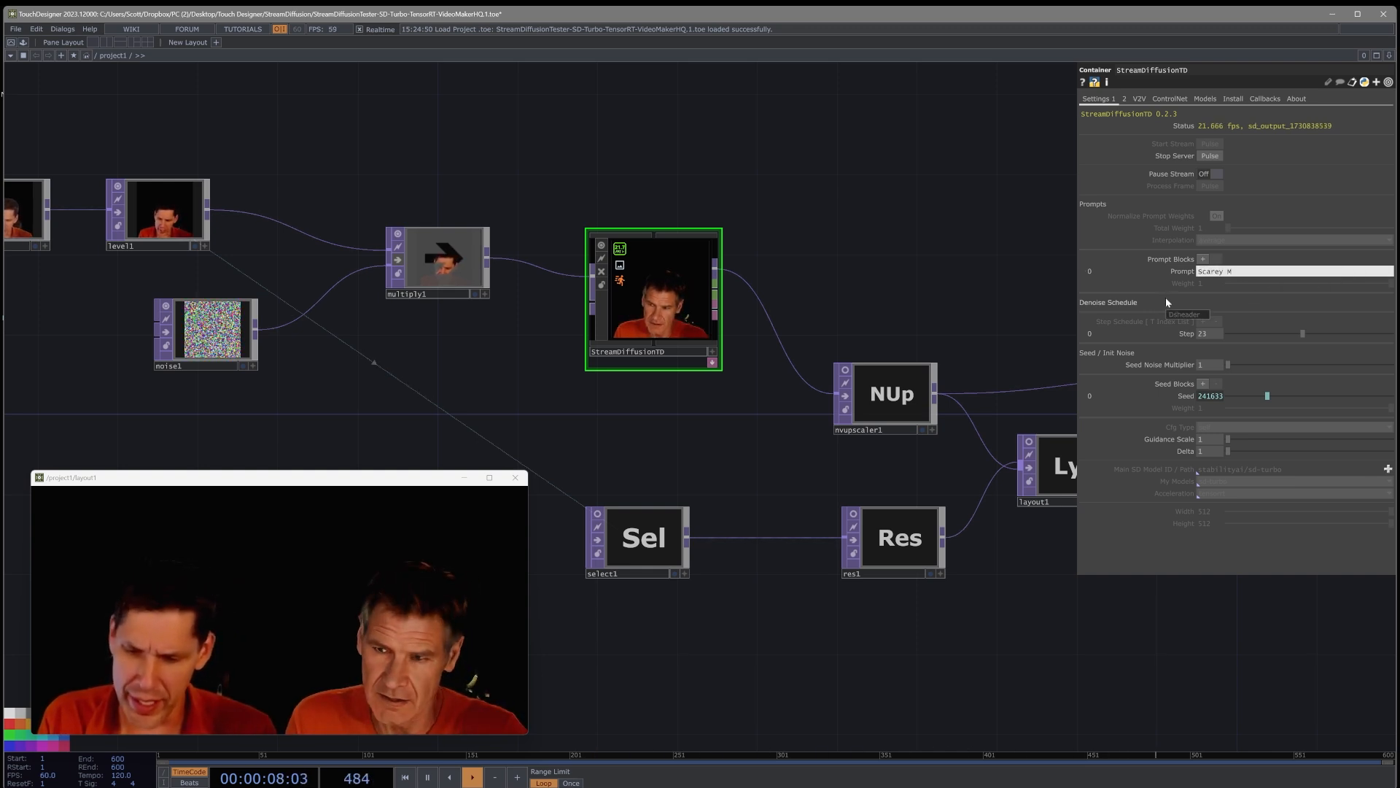
text(iu)
text(ushroom)
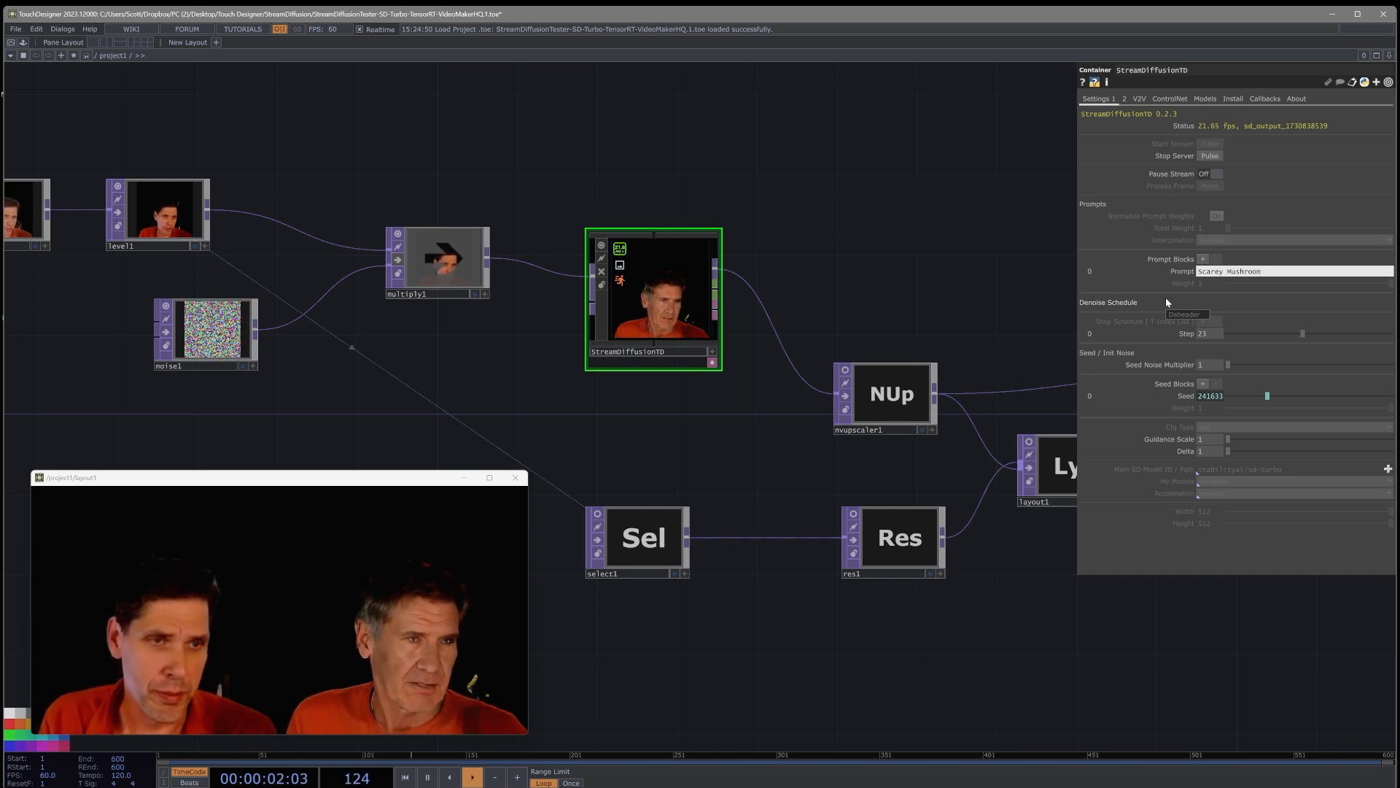
text( man hall)
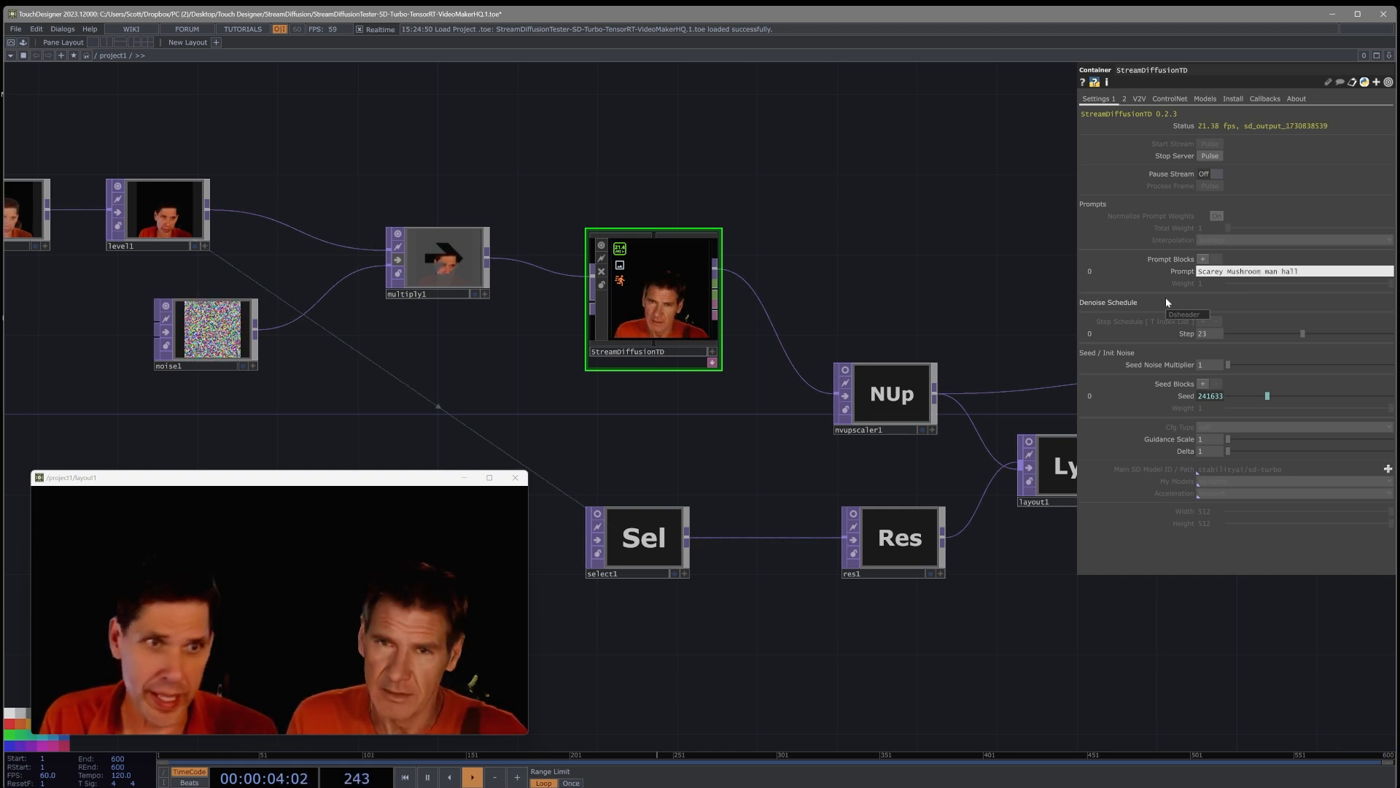
text(oween)
text( spookt)
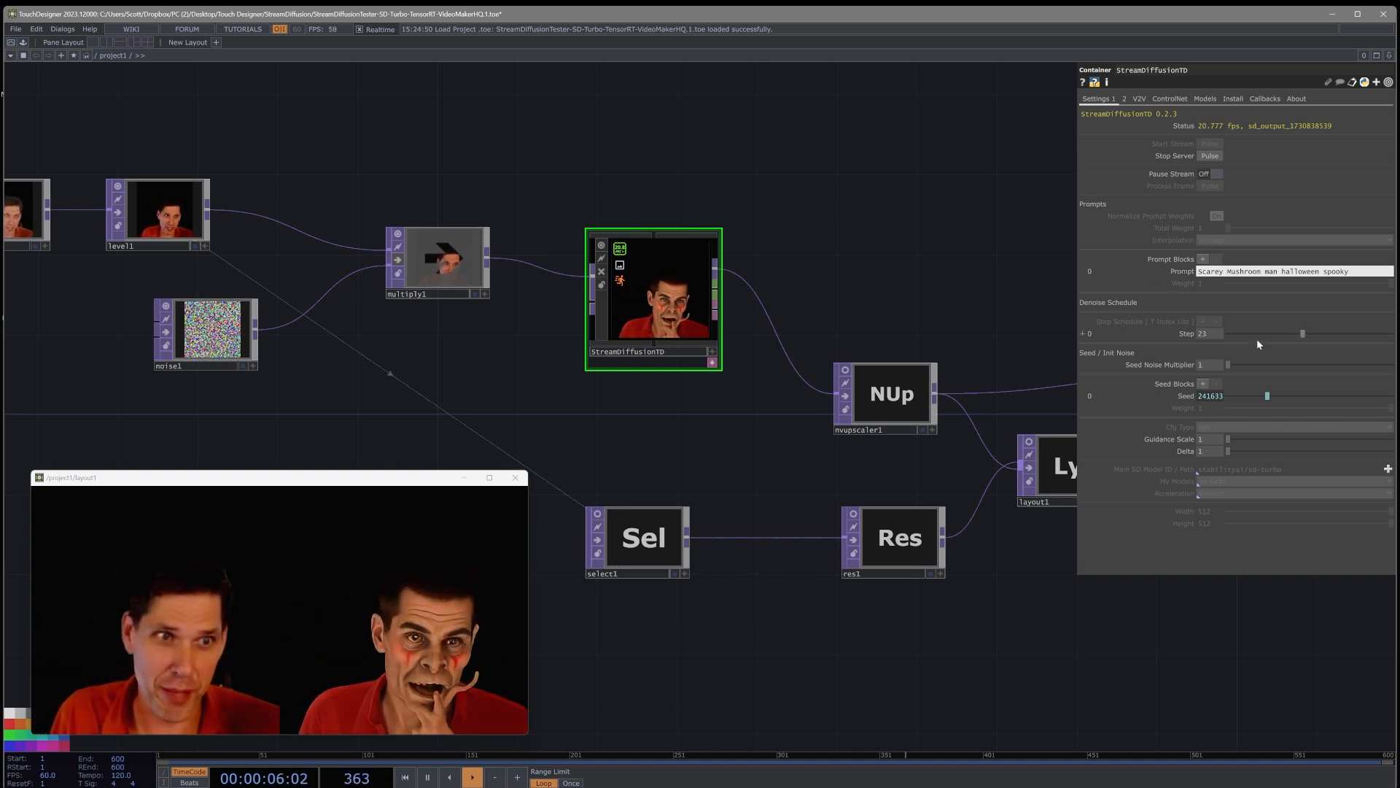
drag(1301, 334, 1256, 331)
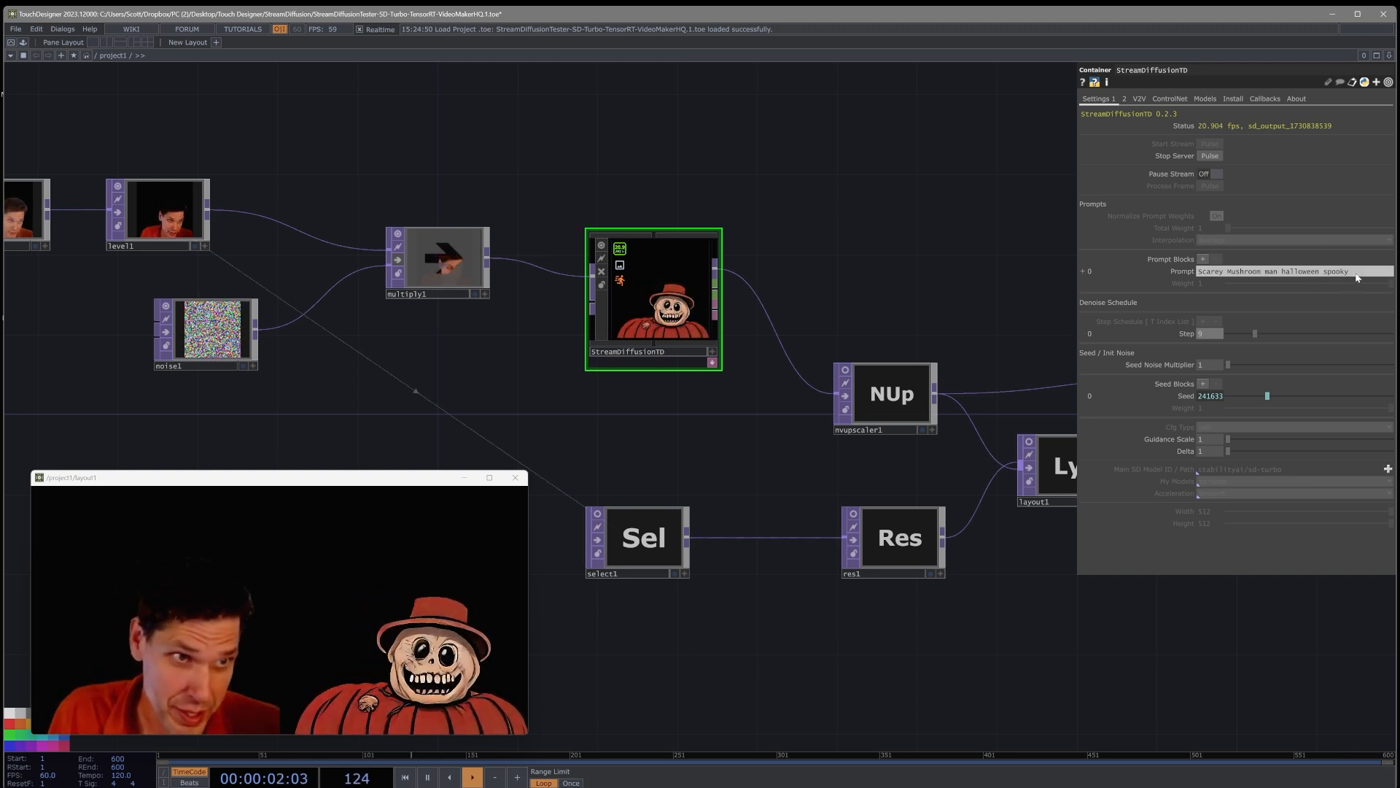
Replace the prompt with "Thanksgiving display" and lower the denoise Step to 4
key(ctrl+a)
text(Thanks)
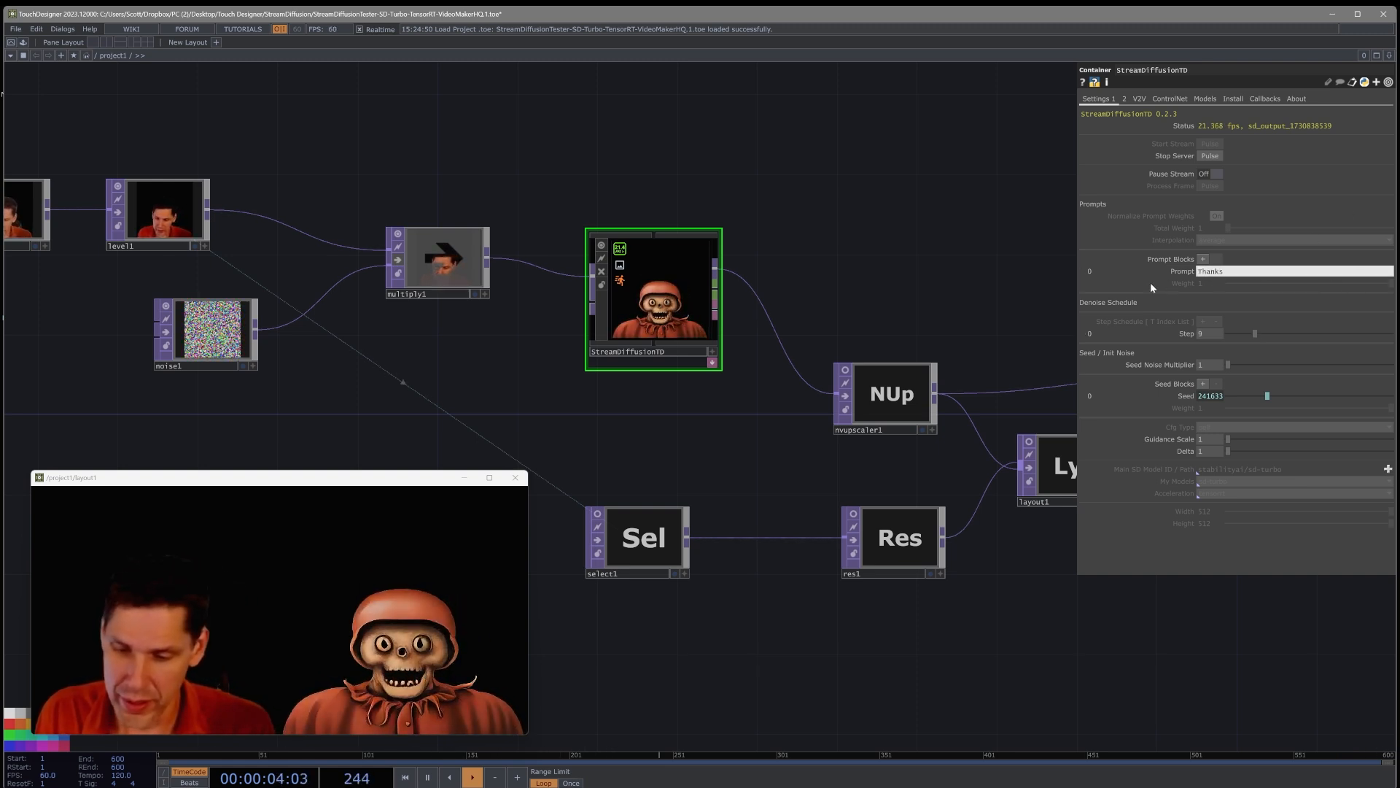
text(giving display)
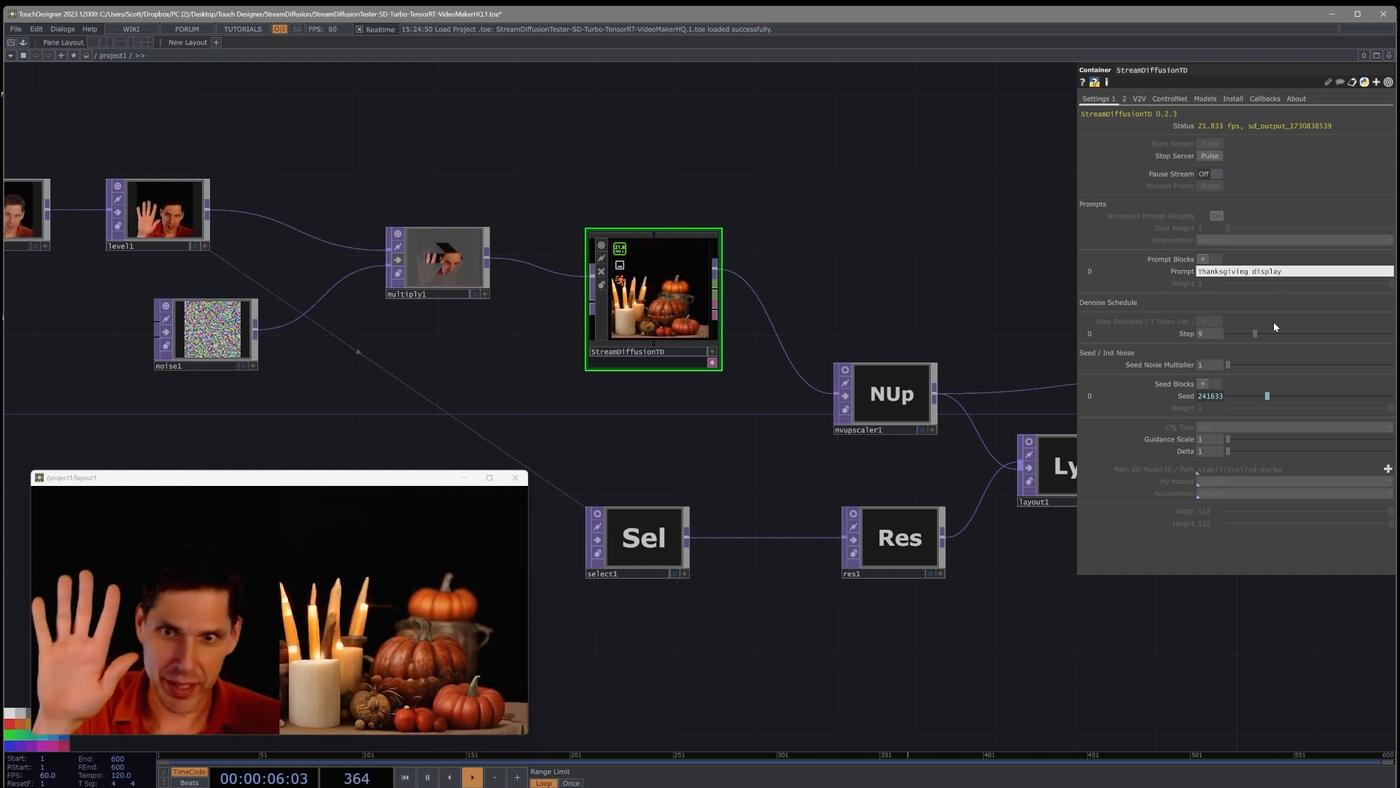
mouse_move(1266, 335)
mouse_down()
mouse_move(1295, 344)
mouse_move(1240, 334)
mouse_up()
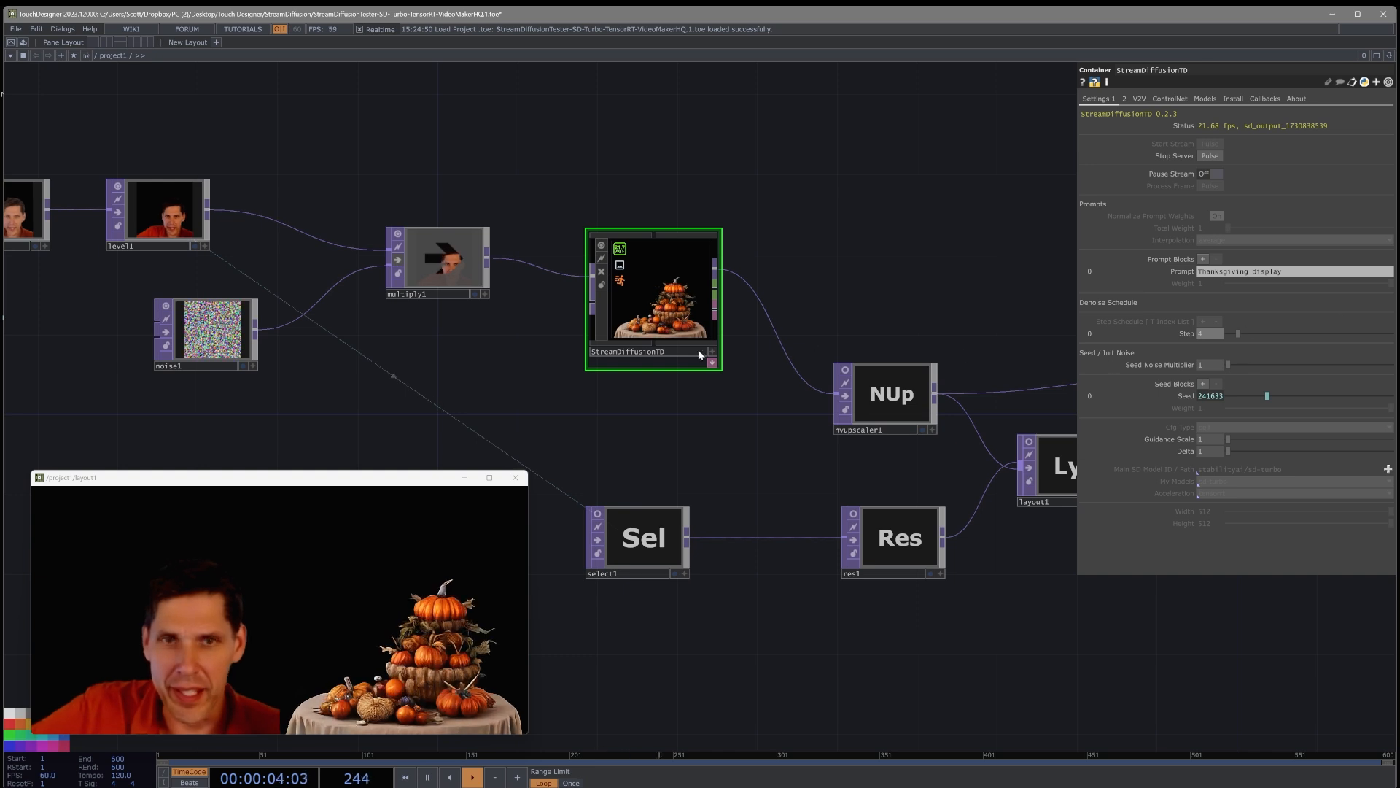
Replace the StreamDiffusionTD prompt with "outer space galaxies"
drag(570, 374, 631, 451)
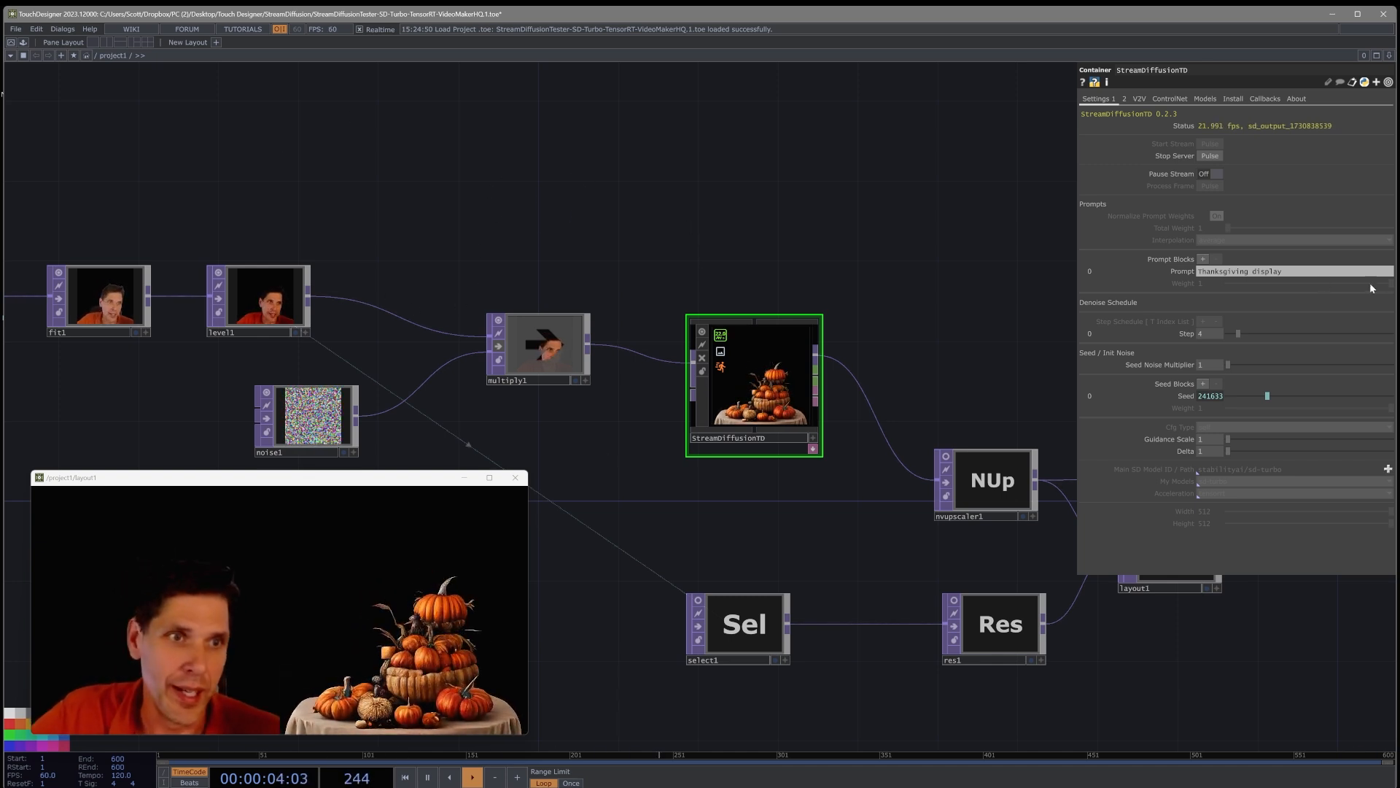
text(outer spac)
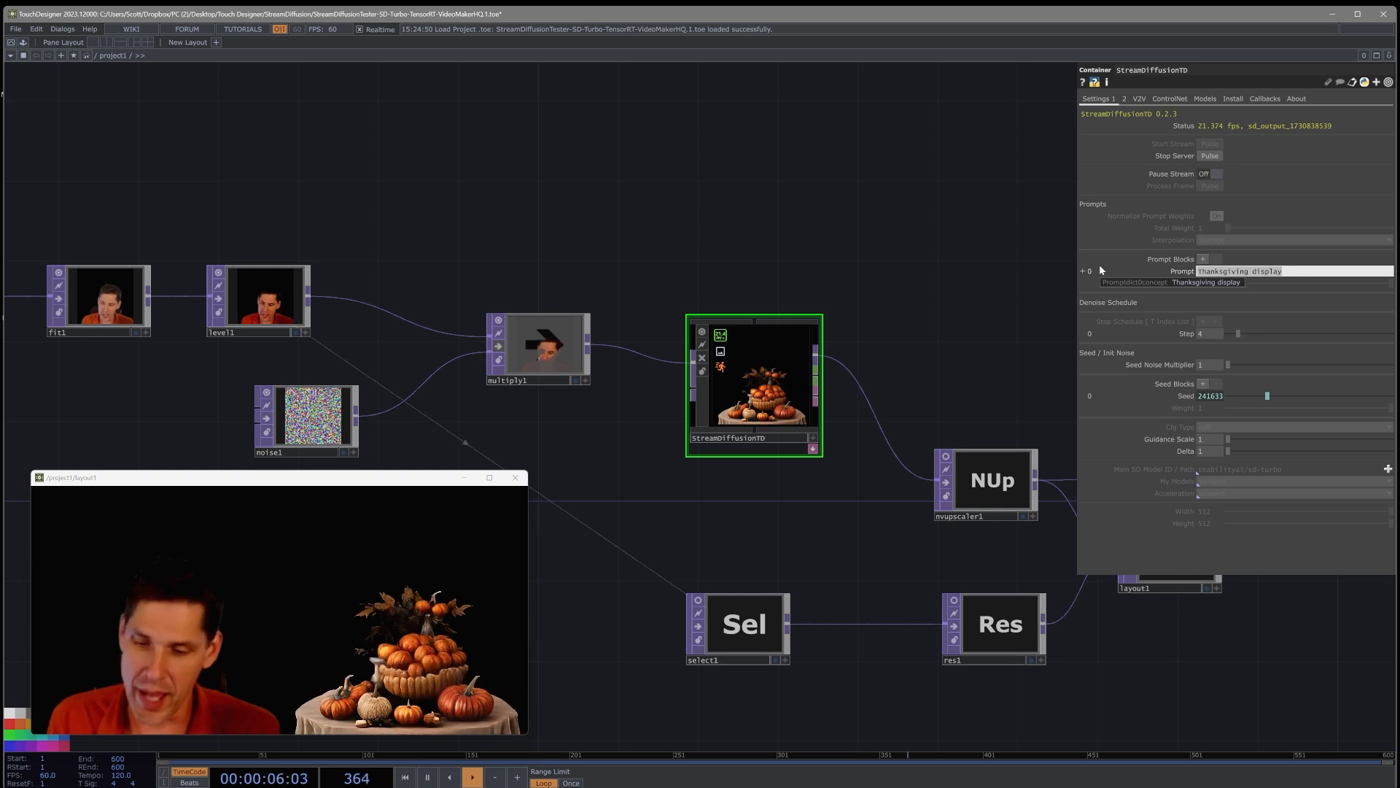
text(e gfalax)
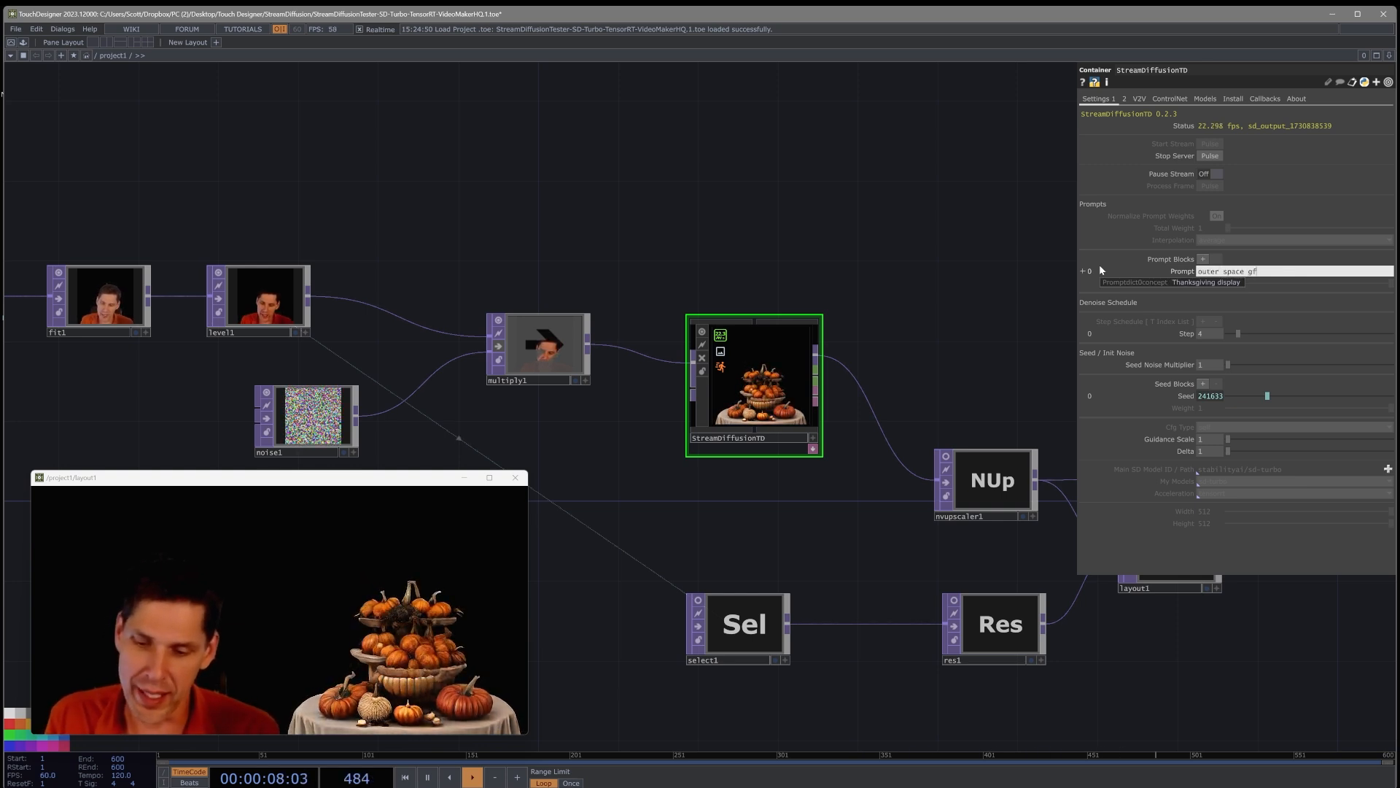
key(BackSpace)
key(BackSpace)
key(BackSpace)
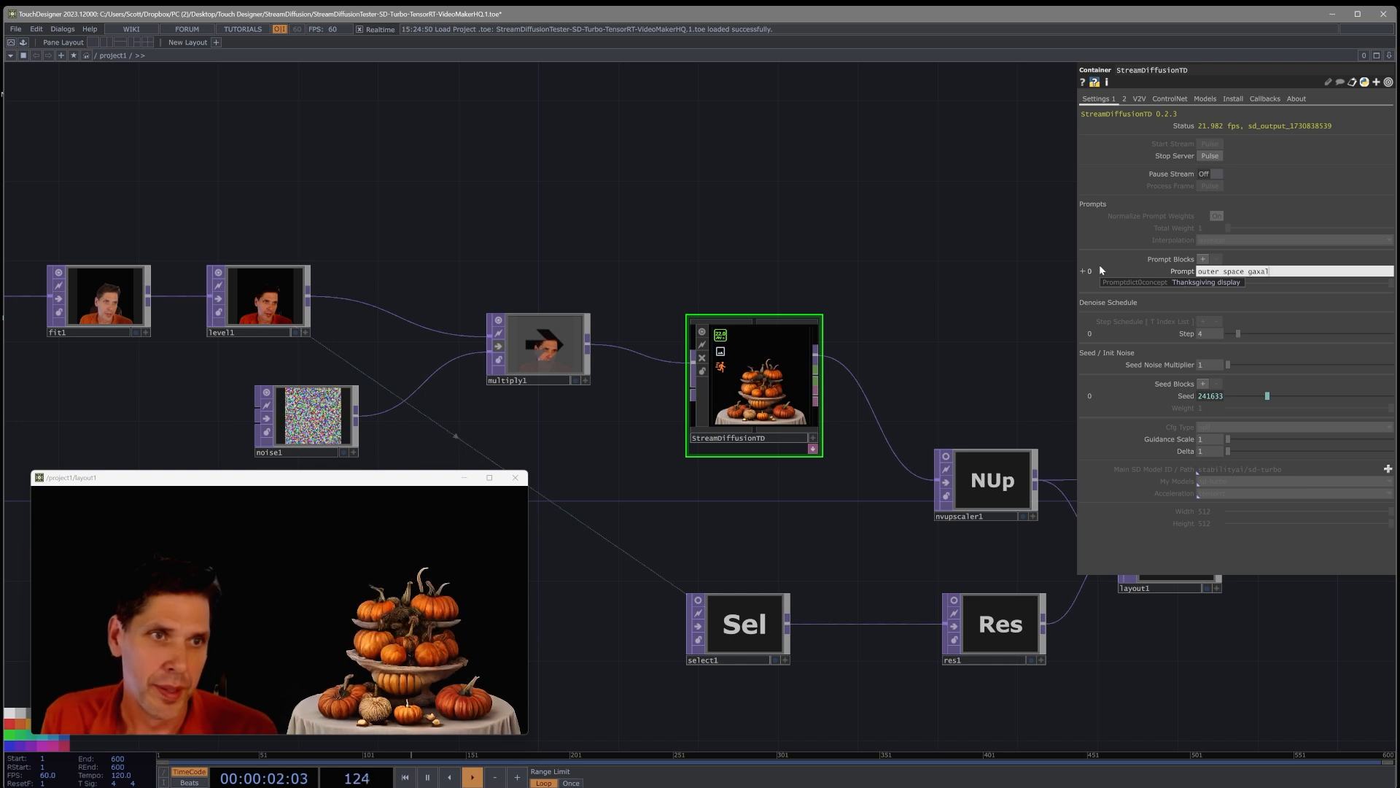
key(BackSpace)
key(BackSpace)
key(BackSpace)
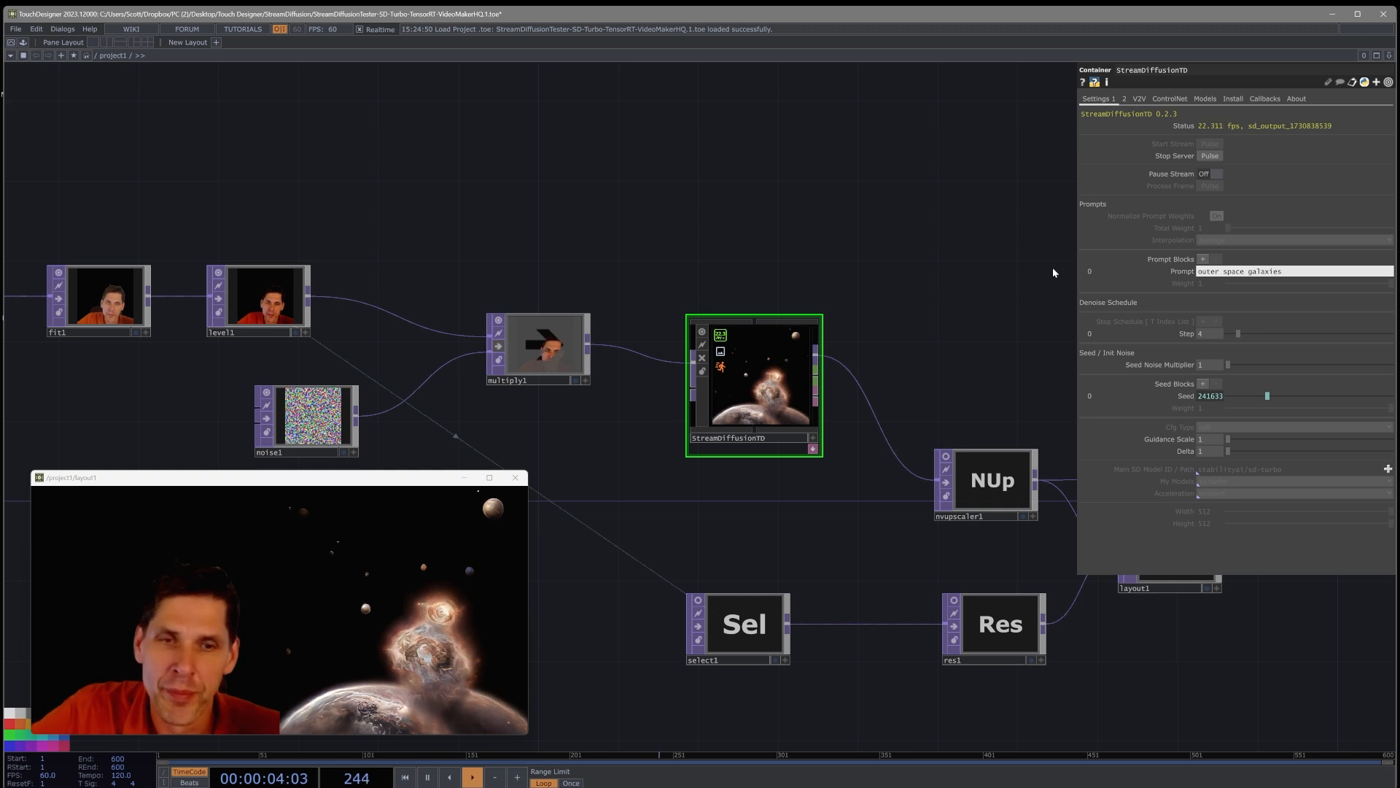
Turn off the bypass on multiply1 so noise1 is multiplied into the webcam image feeding StreamDiffusionTD
drag(941, 334, 814, 300)
scroll(815, 298, down, 4)
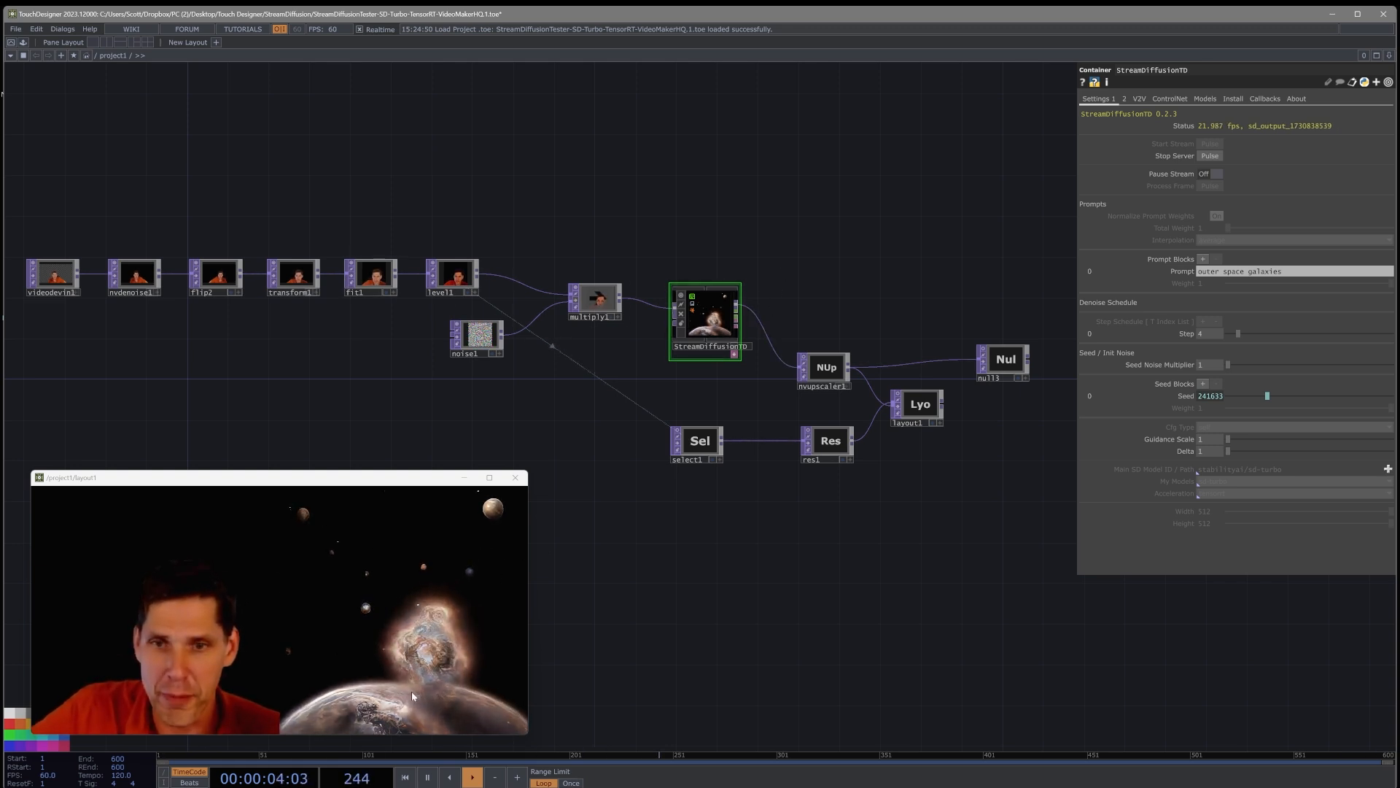
drag(643, 540, 631, 573)
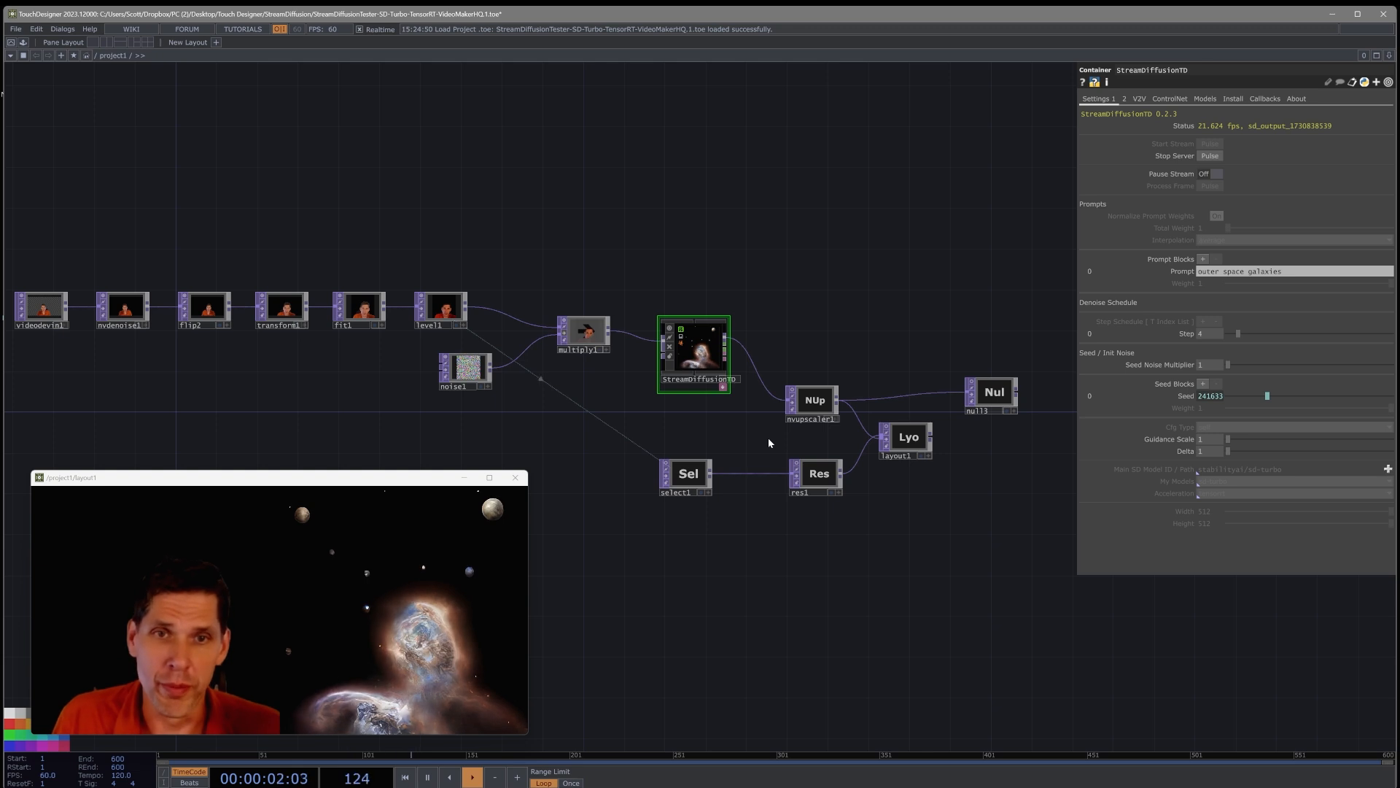
scroll(775, 340, up, 5)
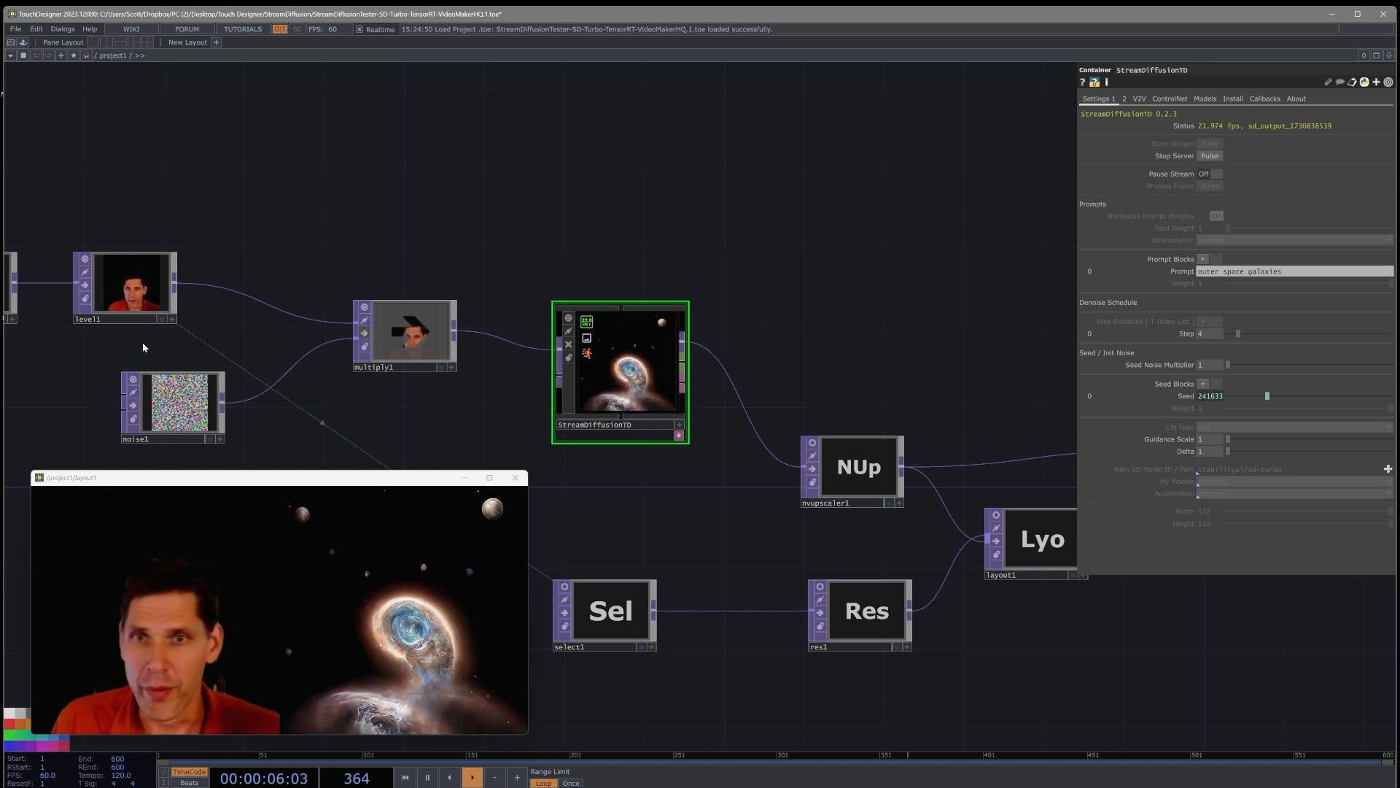
click(364, 336)
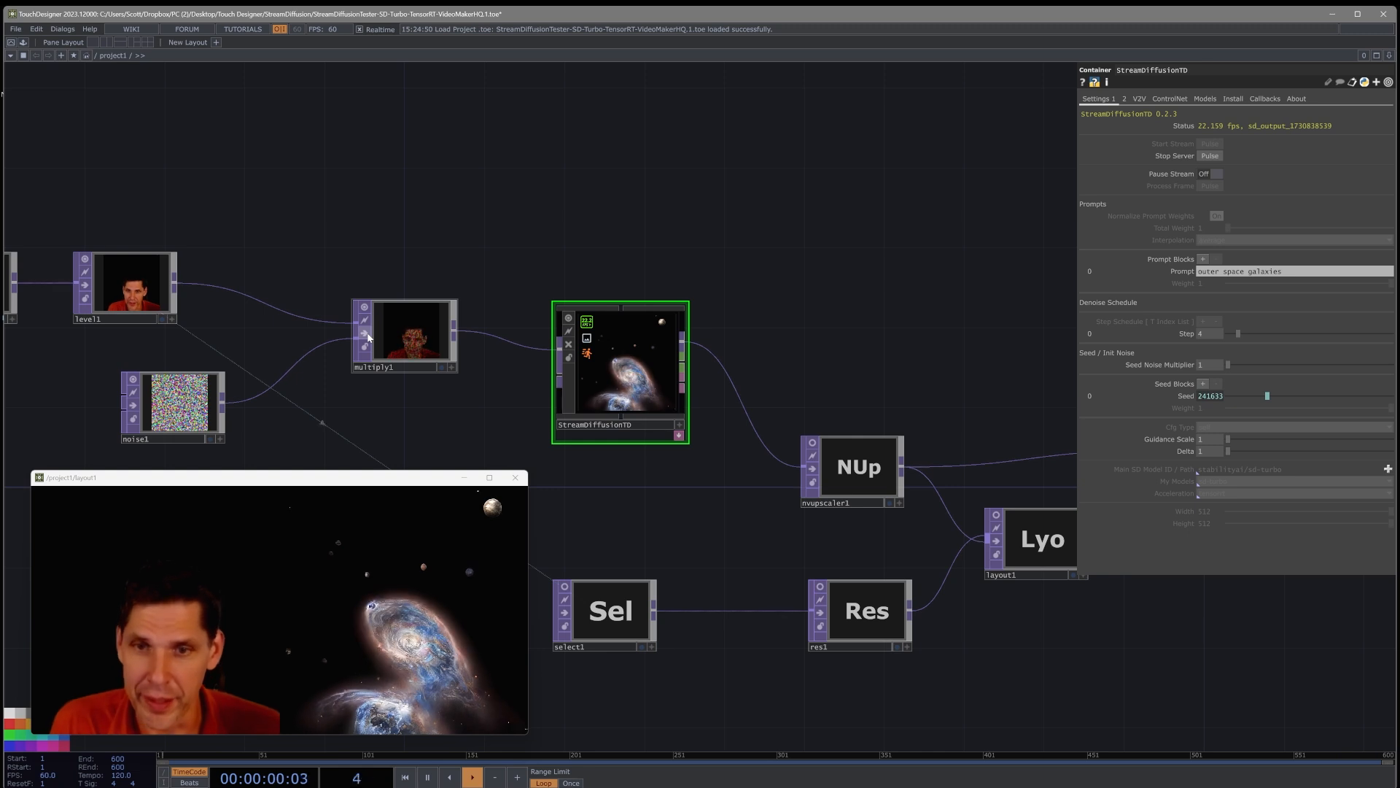
scroll(389, 367, up, 3)
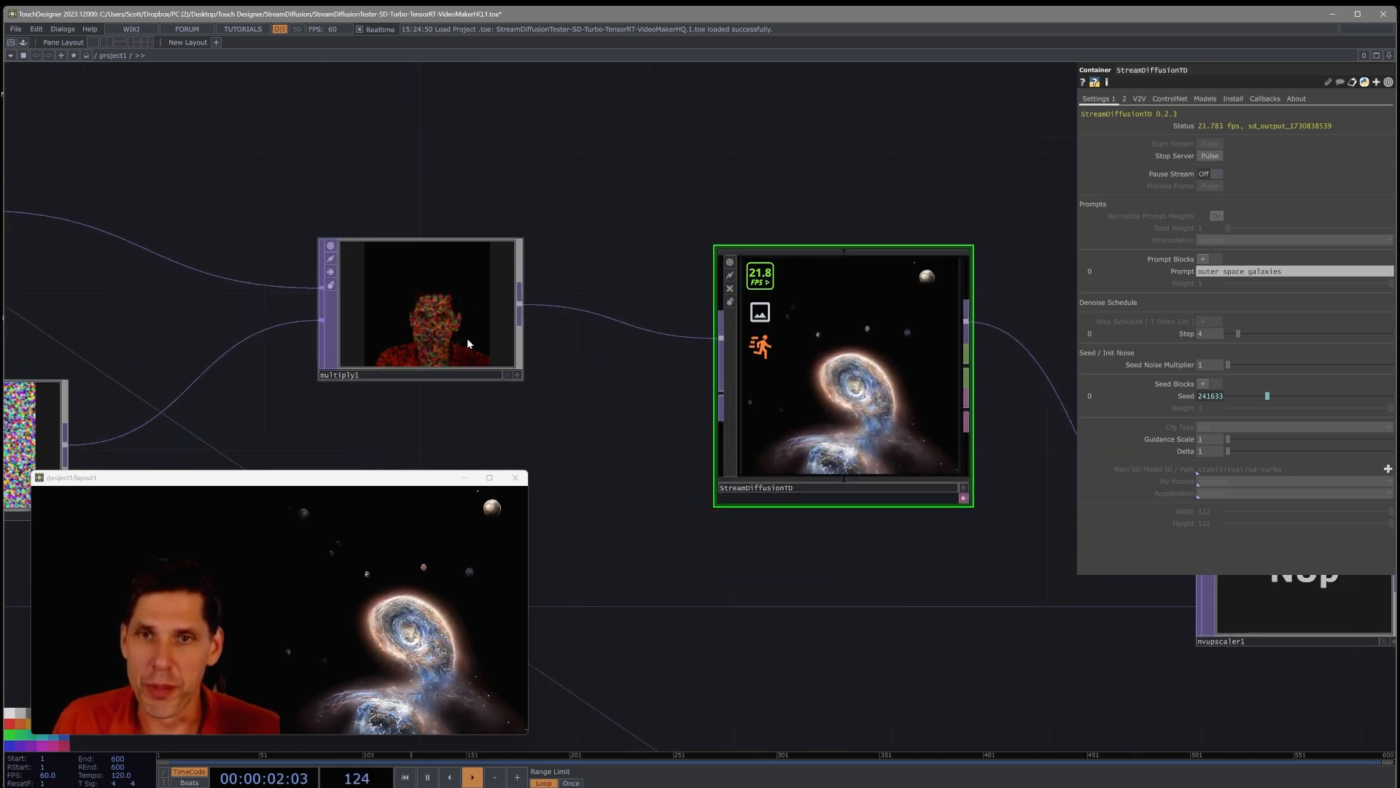
drag(493, 423, 509, 348)
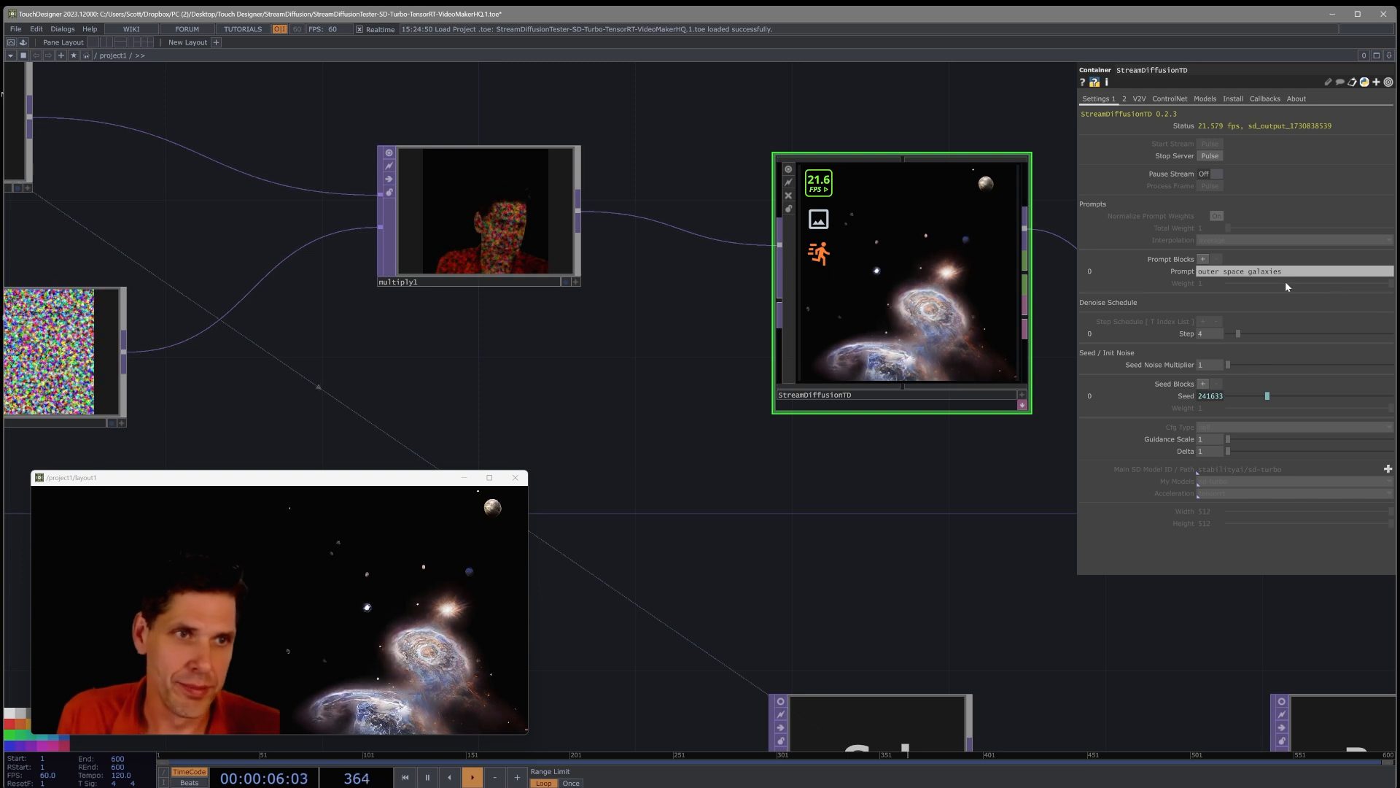
Replace the StreamDiffusionTD prompt with "scarey halloween mushroom man"
click(1272, 272)
text(sc)
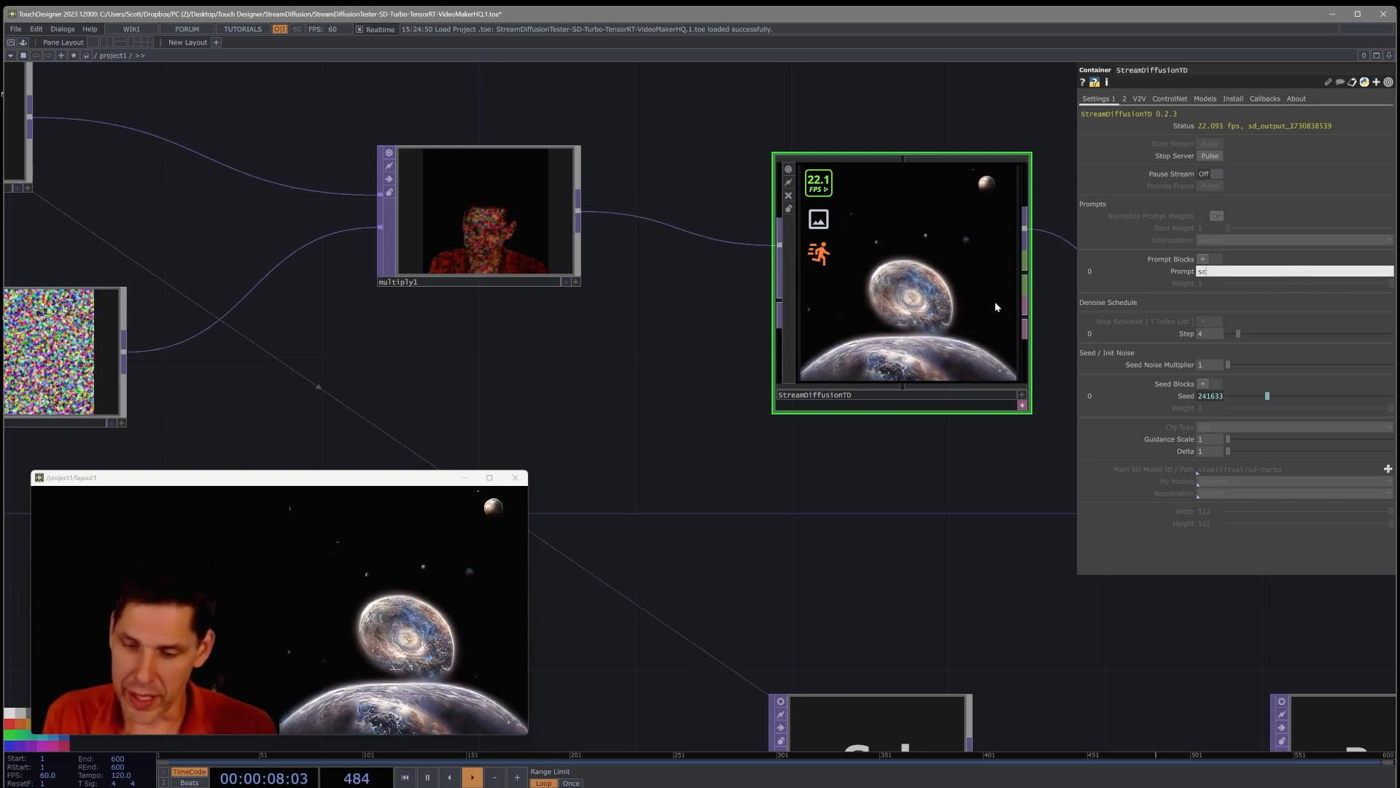
text(arey hallowe)
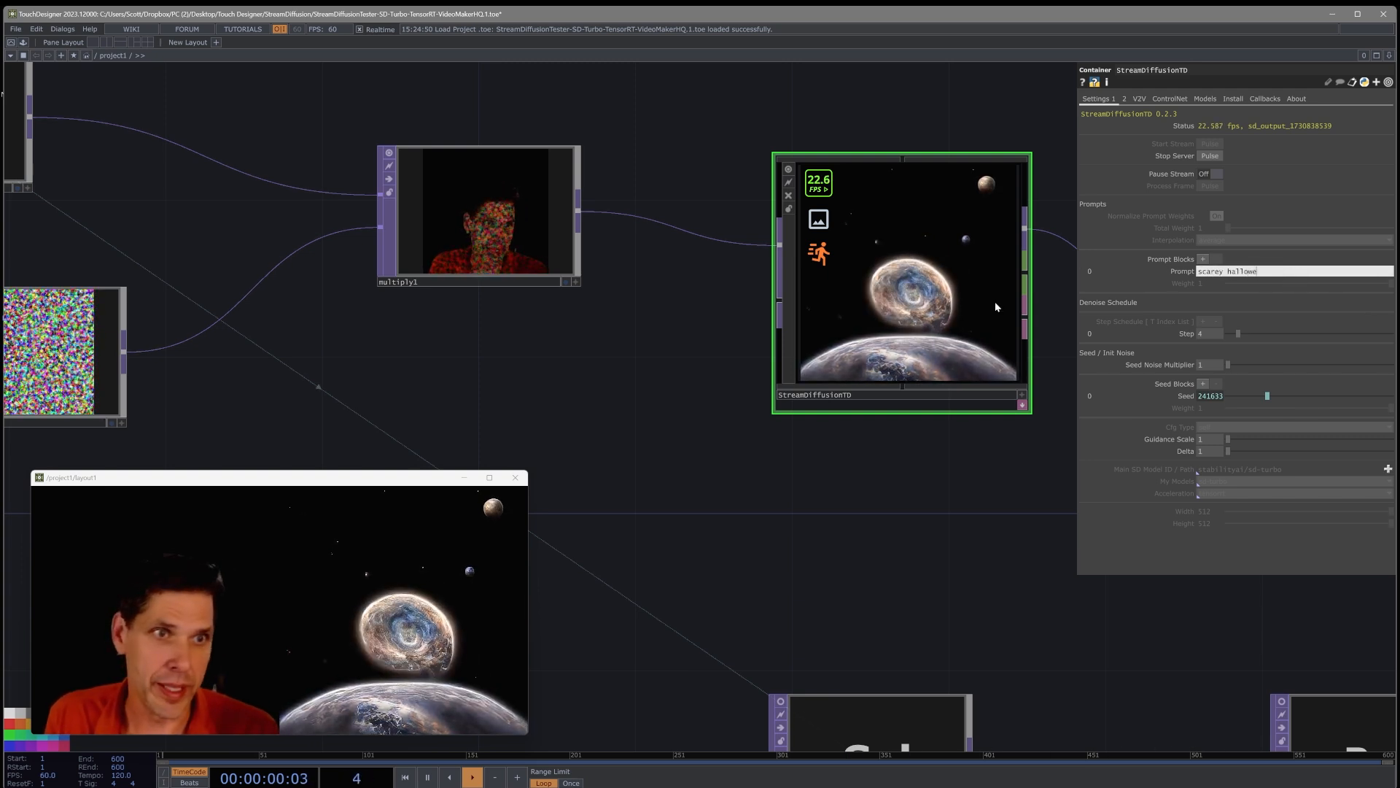
text(en mushroom)
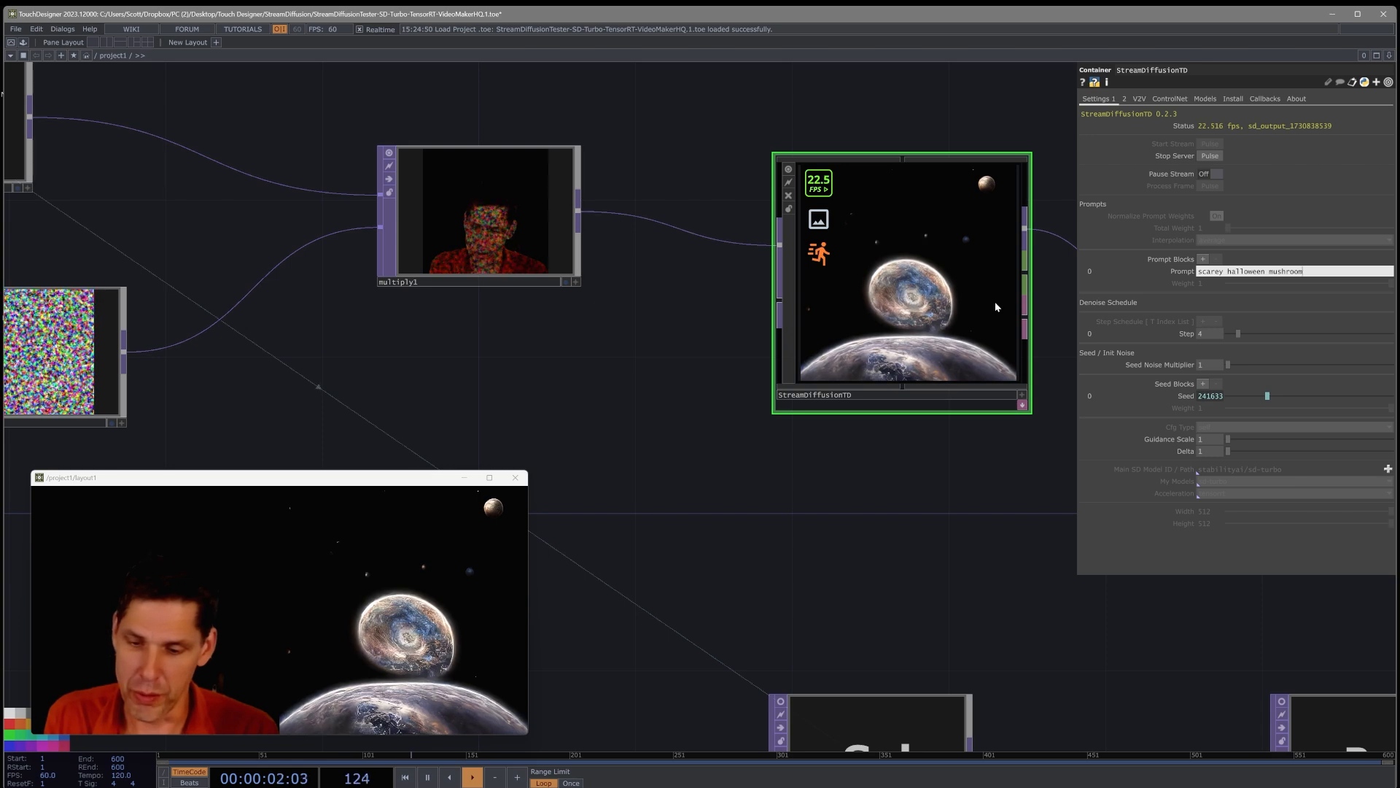
text( man)
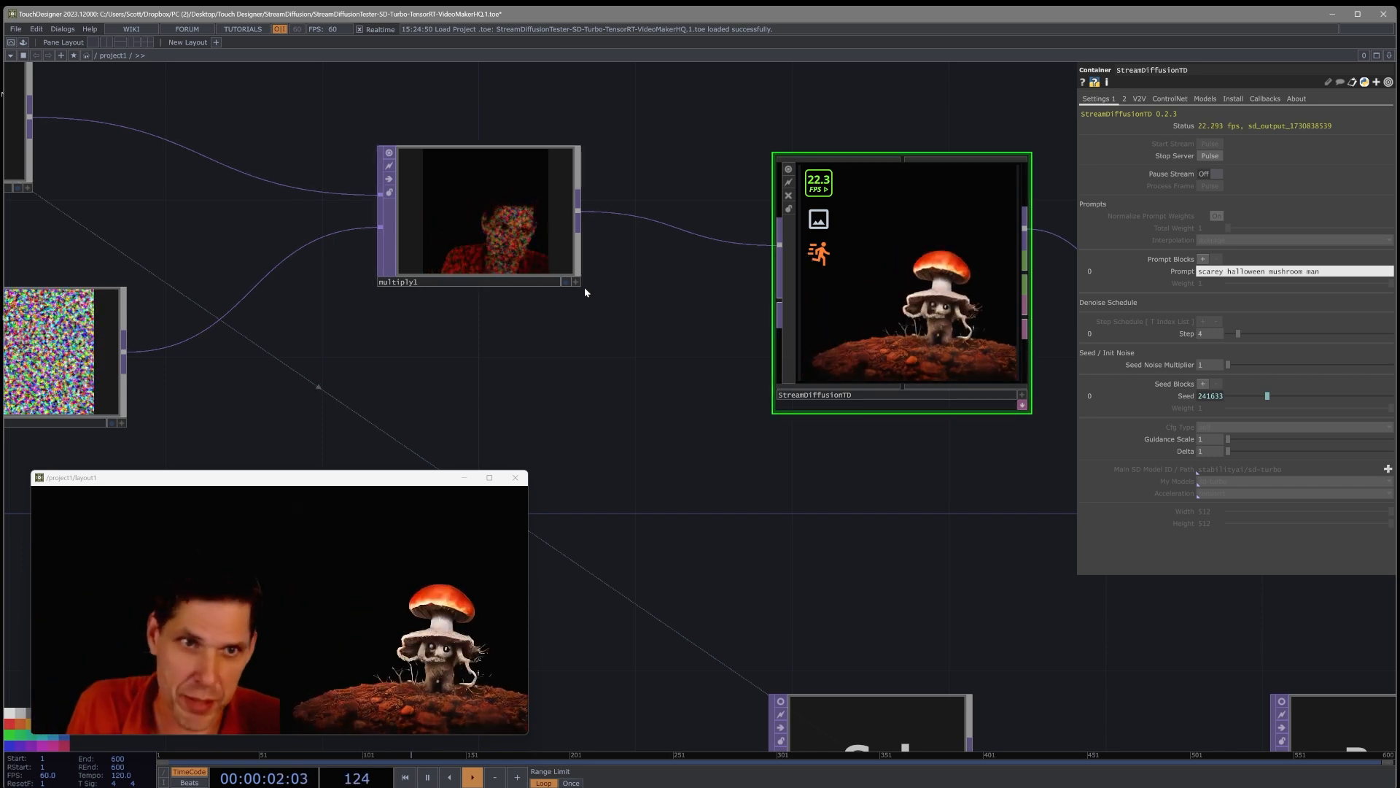
Try a Period of about 1.12 on noise1 for coarser noise, and settle on a finer Period of 0.08
scroll(584, 292, down, 3)
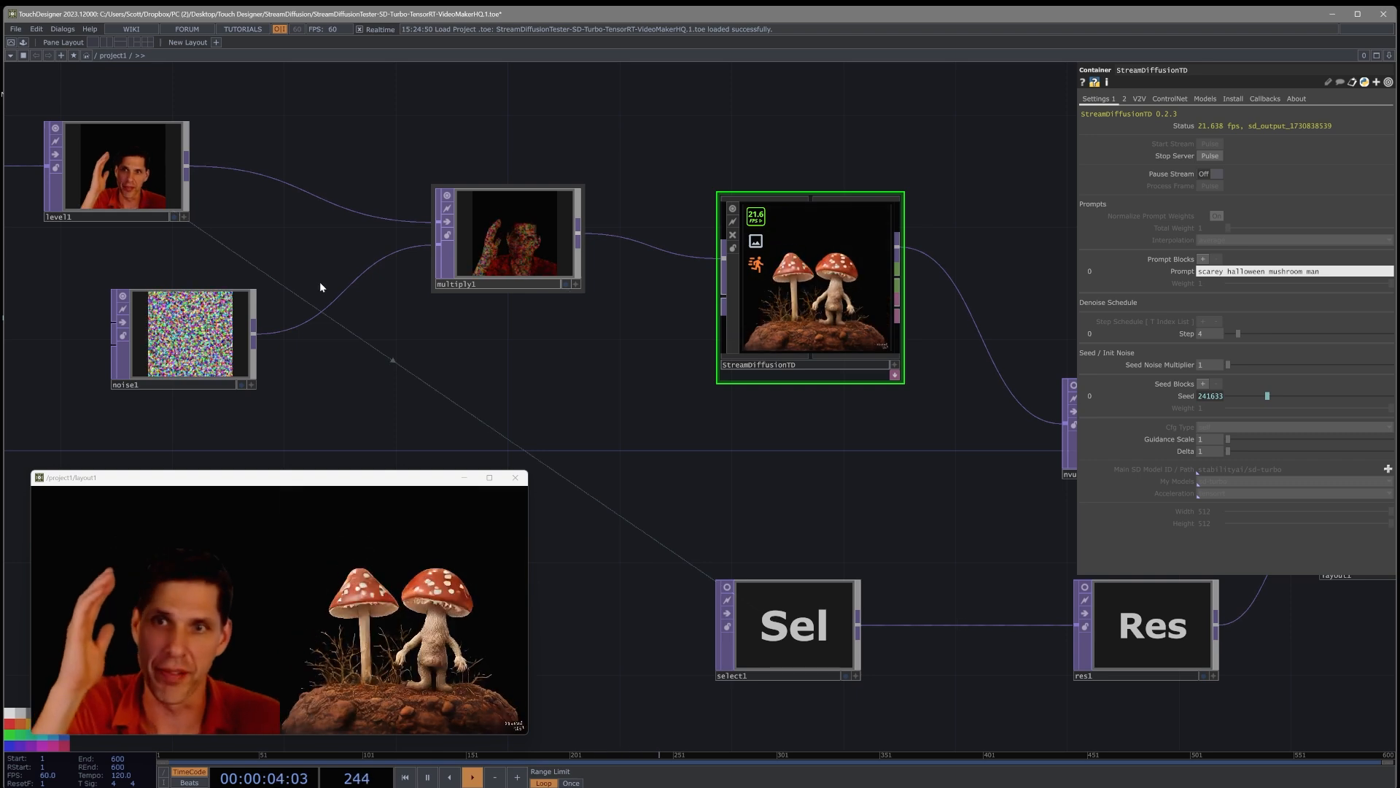
click(224, 362)
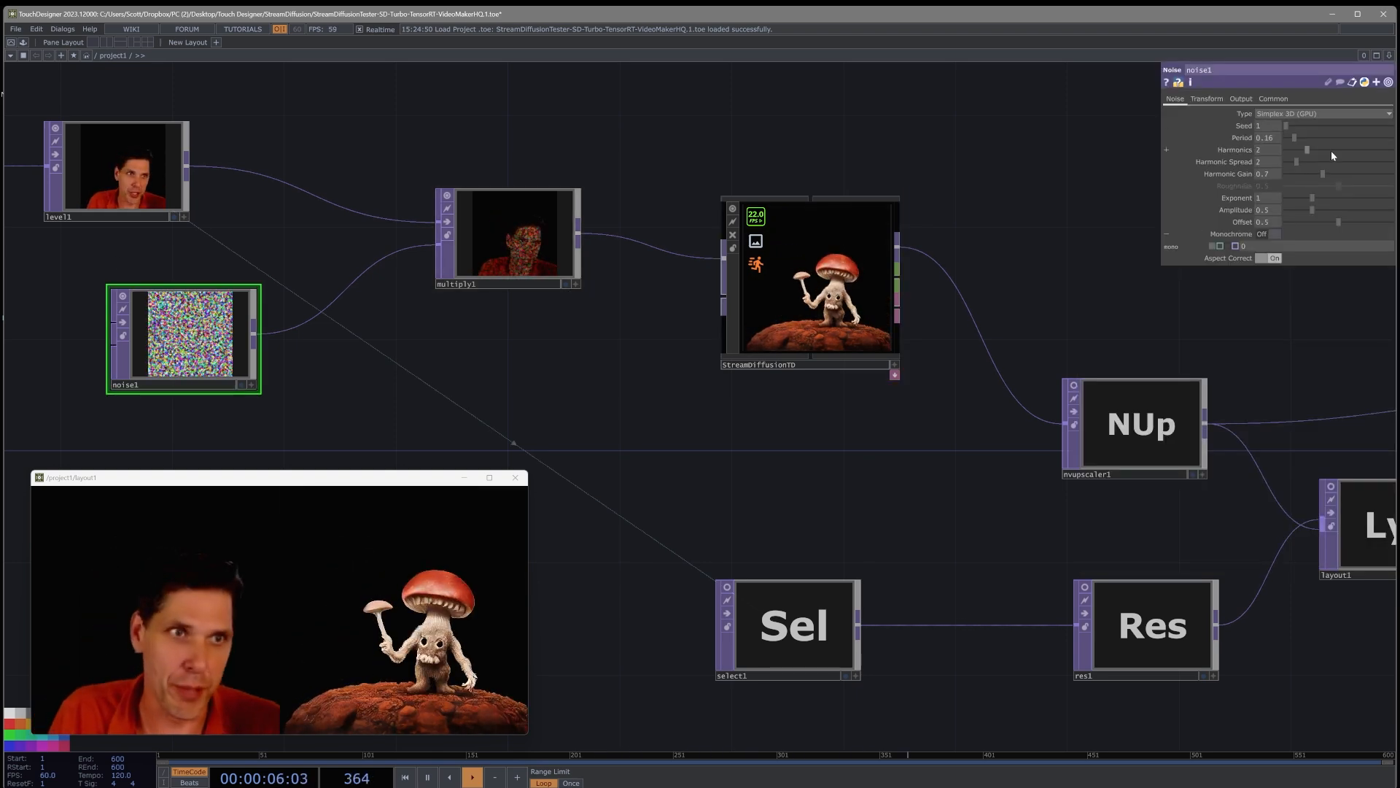
drag(1306, 135, 1346, 136)
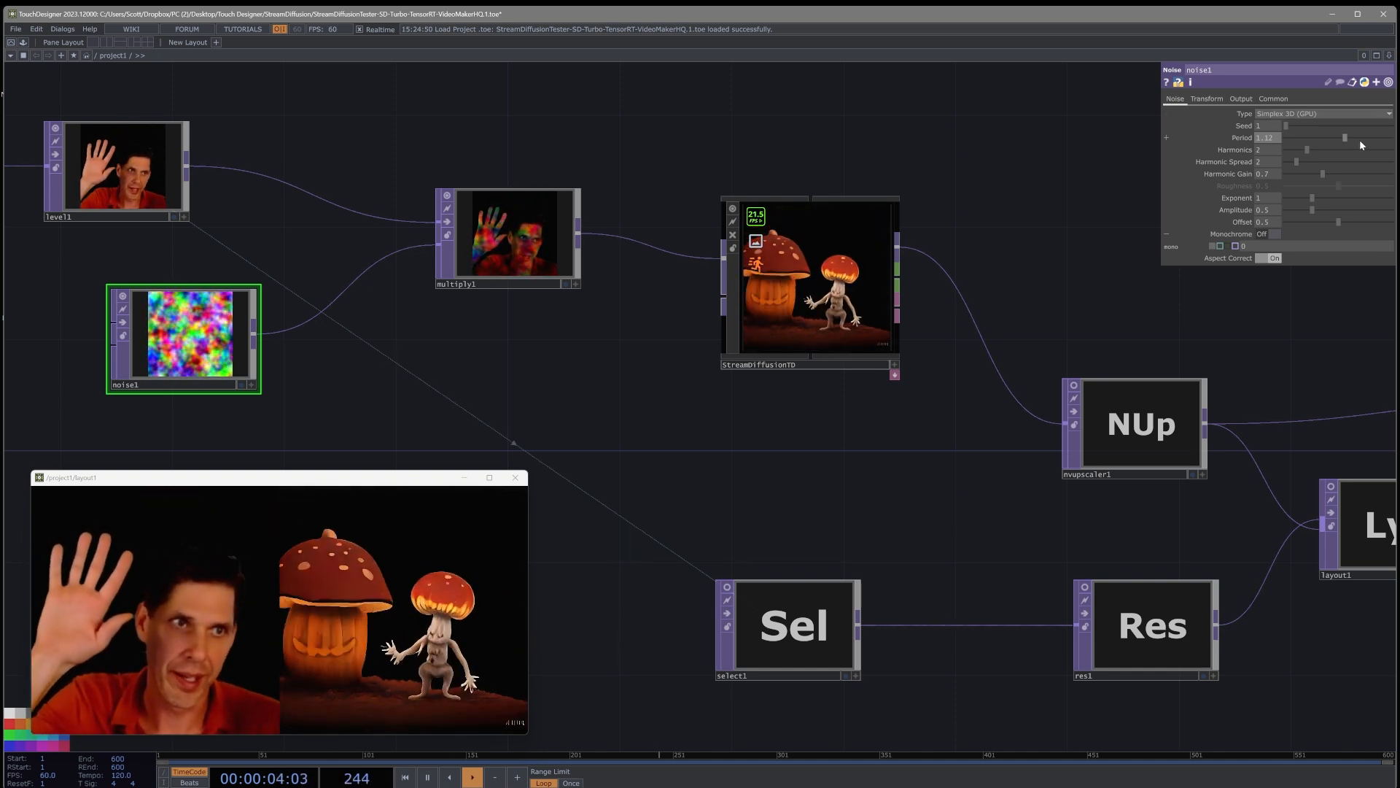
drag(1348, 138, 1308, 141)
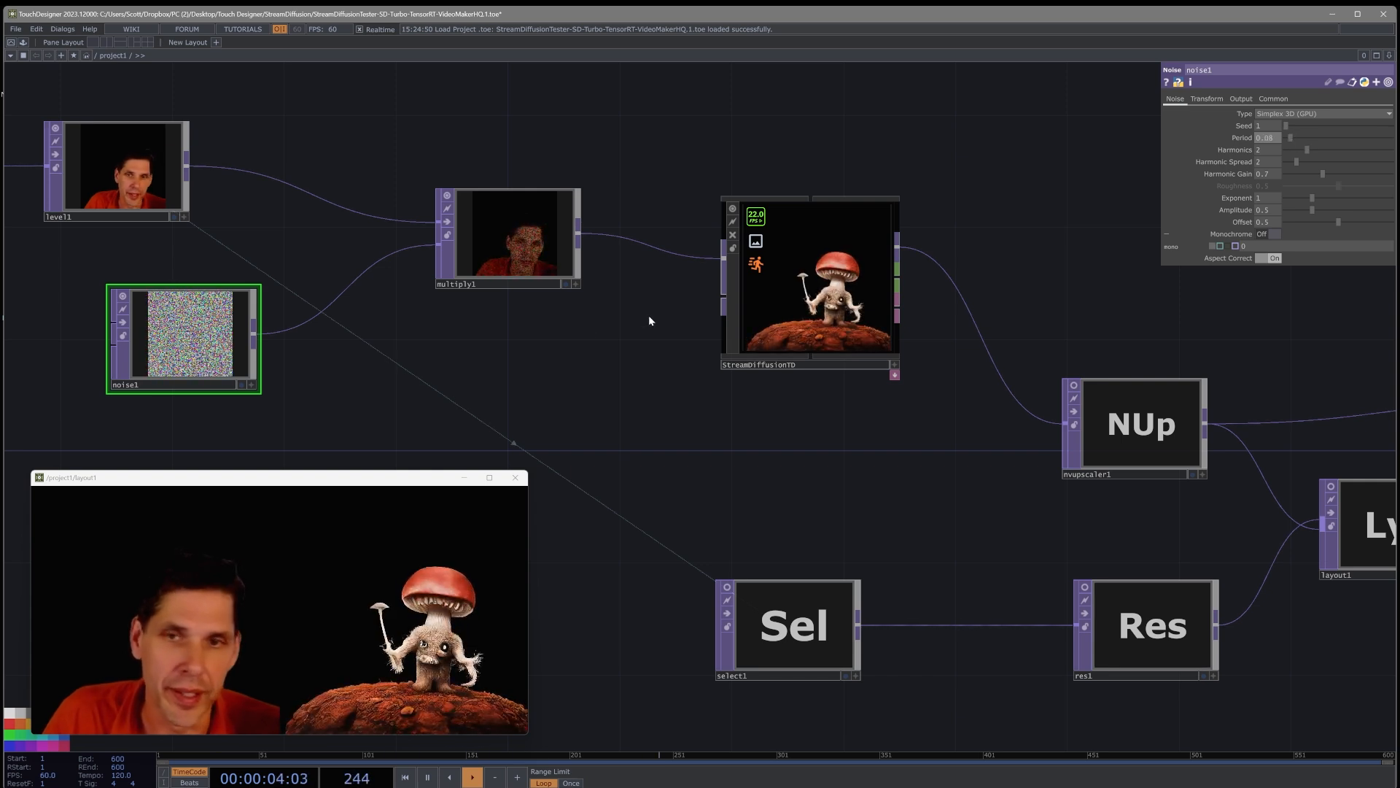
Examine multiply1, the complete node network and the StreamDiffusionTD node's parameters and generated image
click(515, 227)
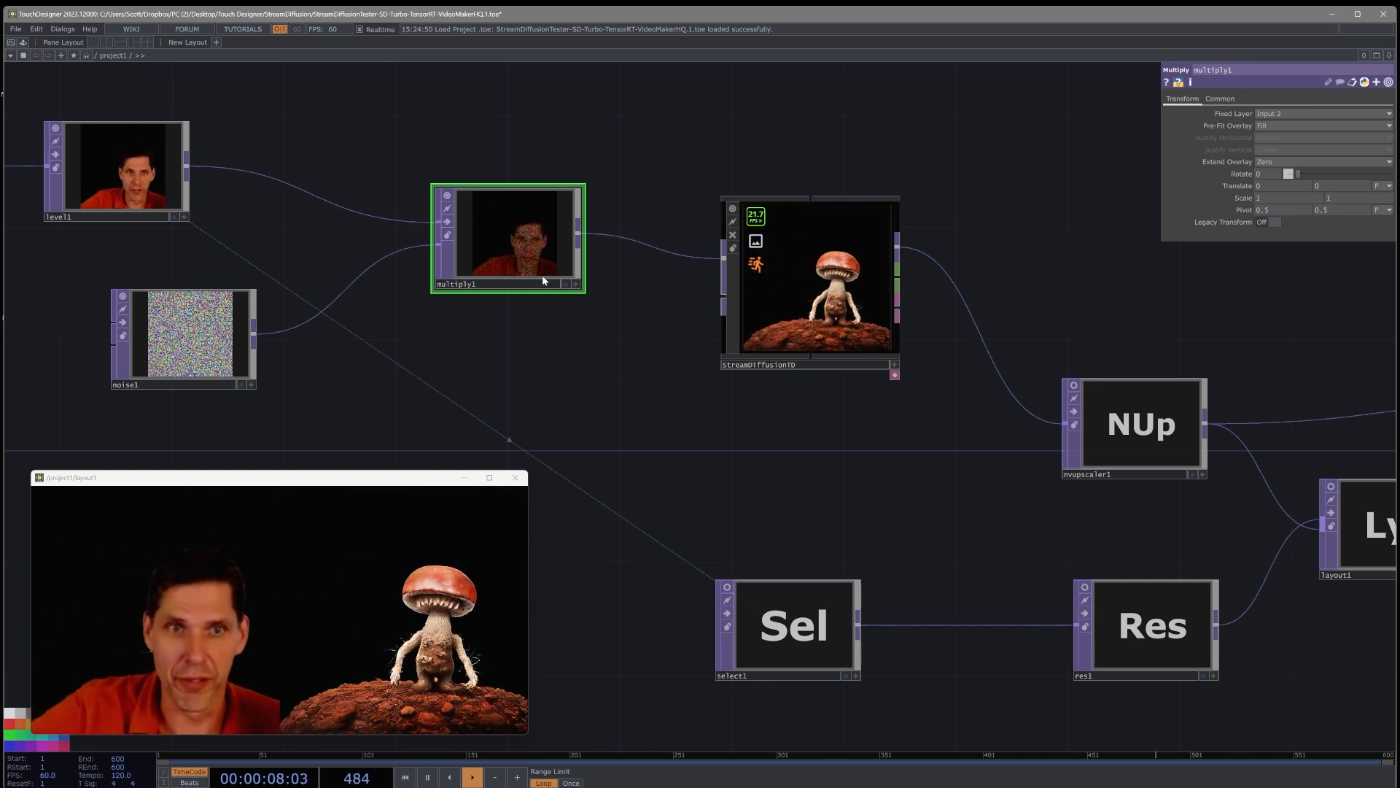
scroll(585, 319, down, 5)
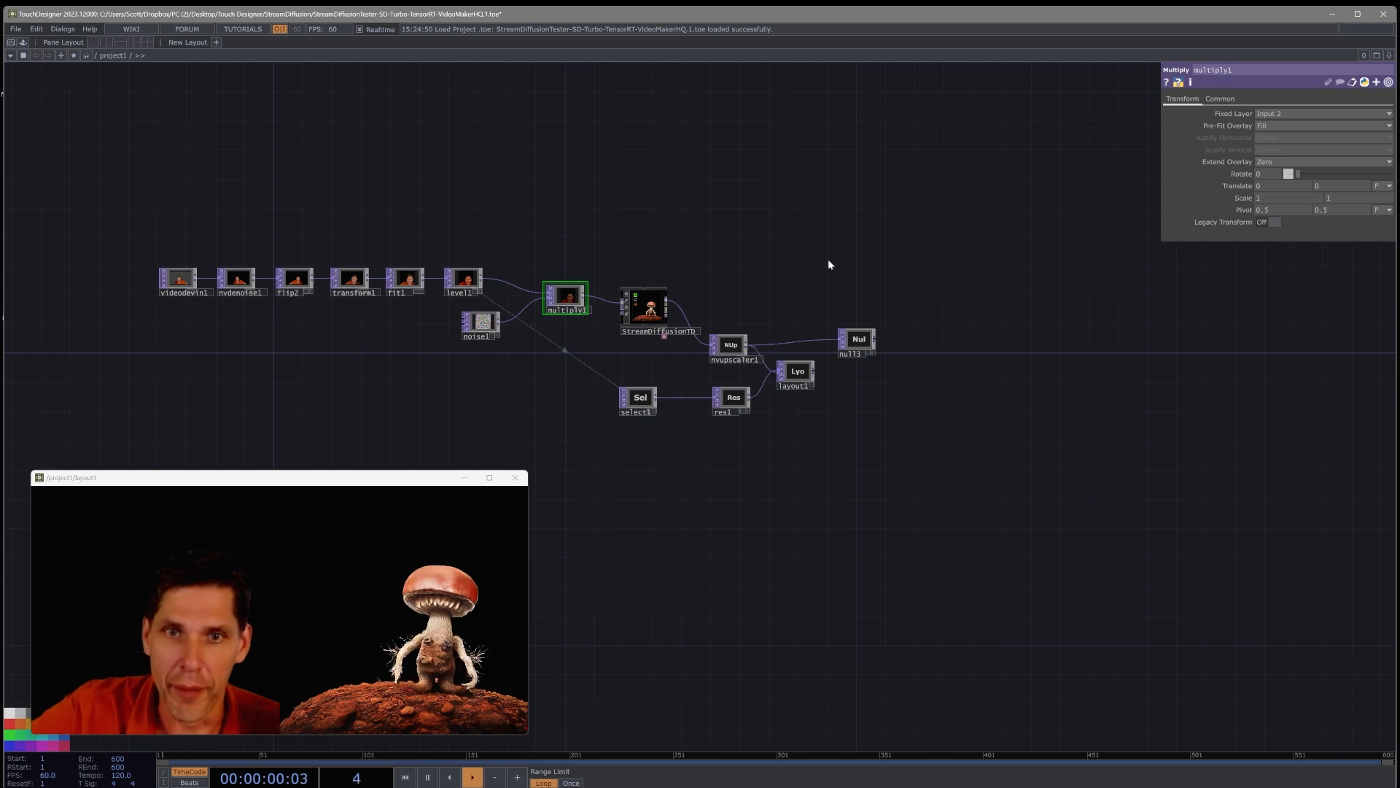
scroll(657, 346, up, 5)
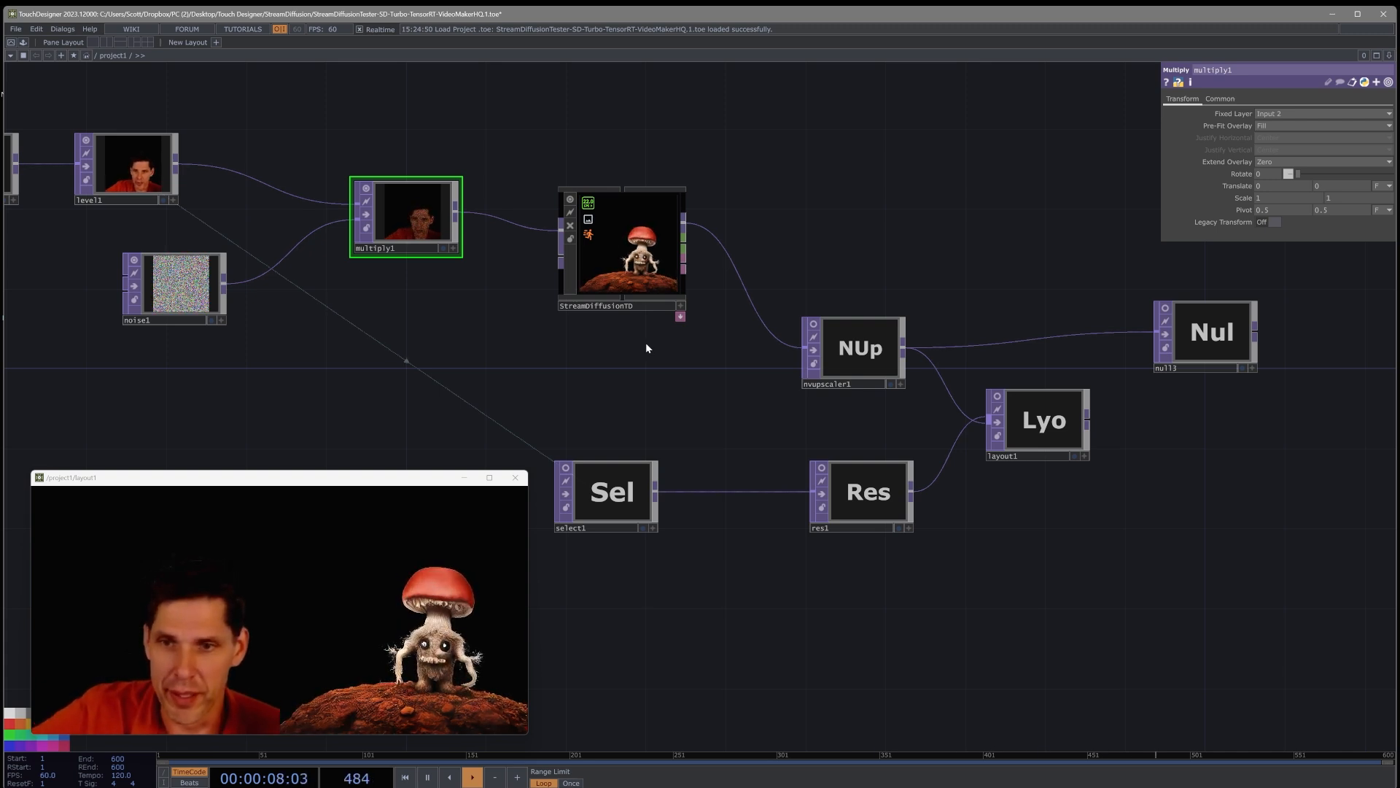
drag(470, 320, 603, 365)
scroll(603, 365, down, 3)
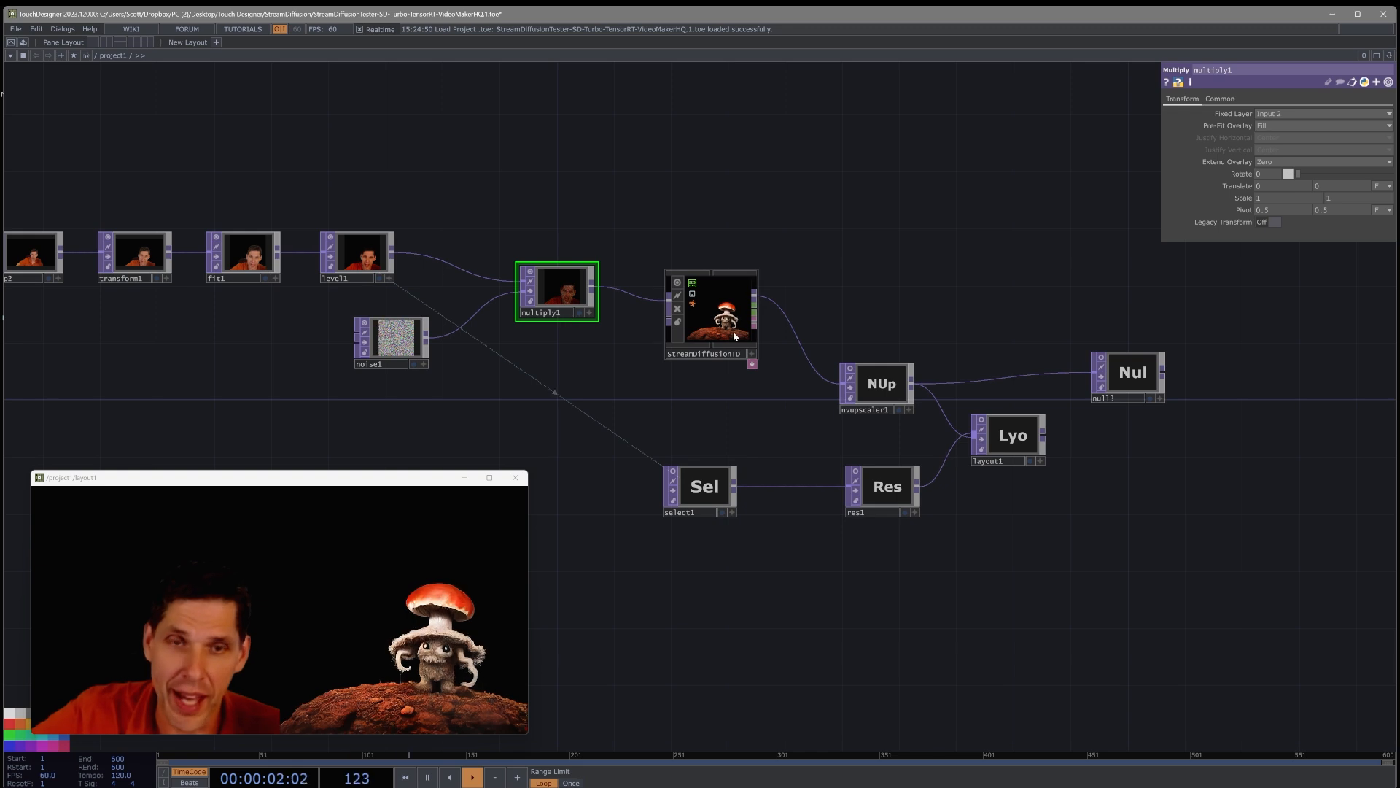
scroll(733, 331, up, 5)
click(741, 282)
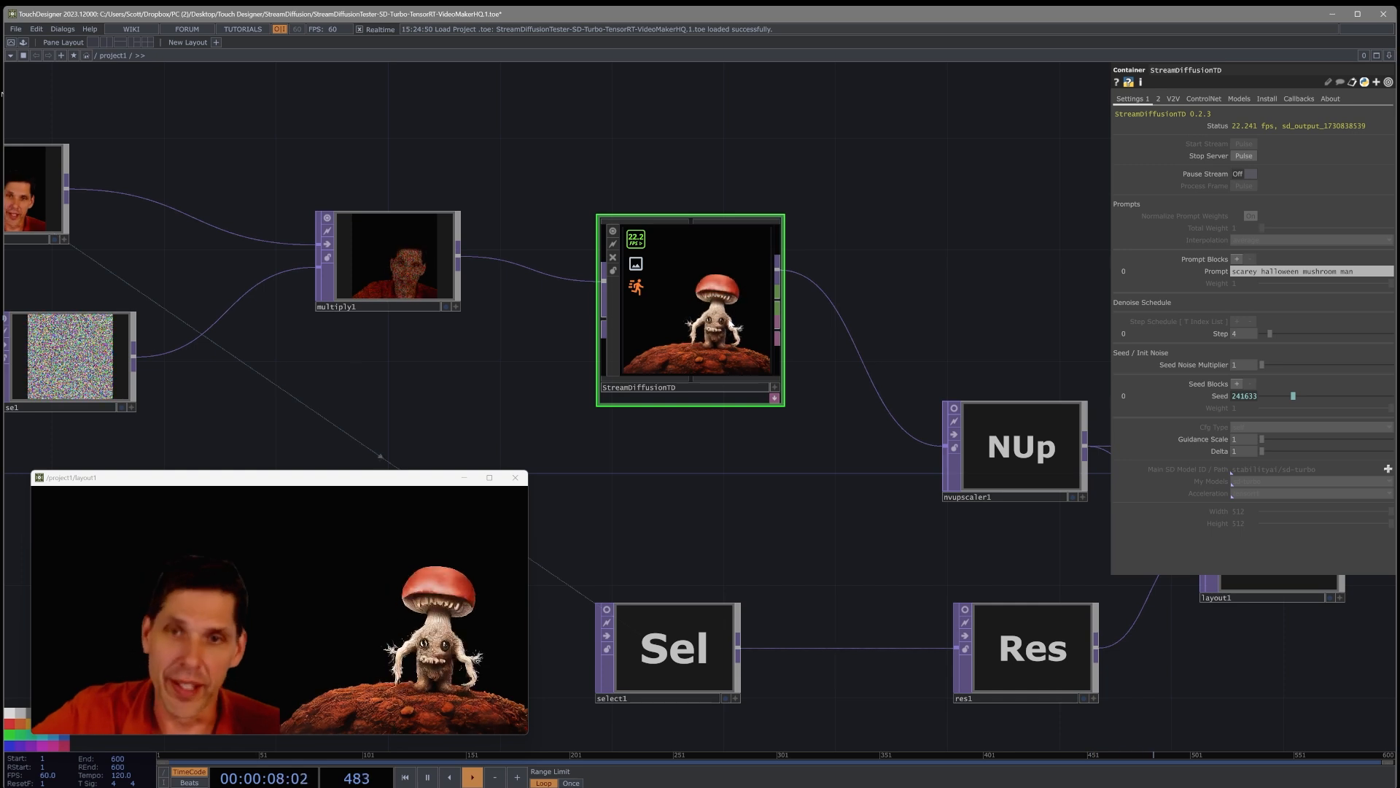
scroll(705, 321, up, 3)
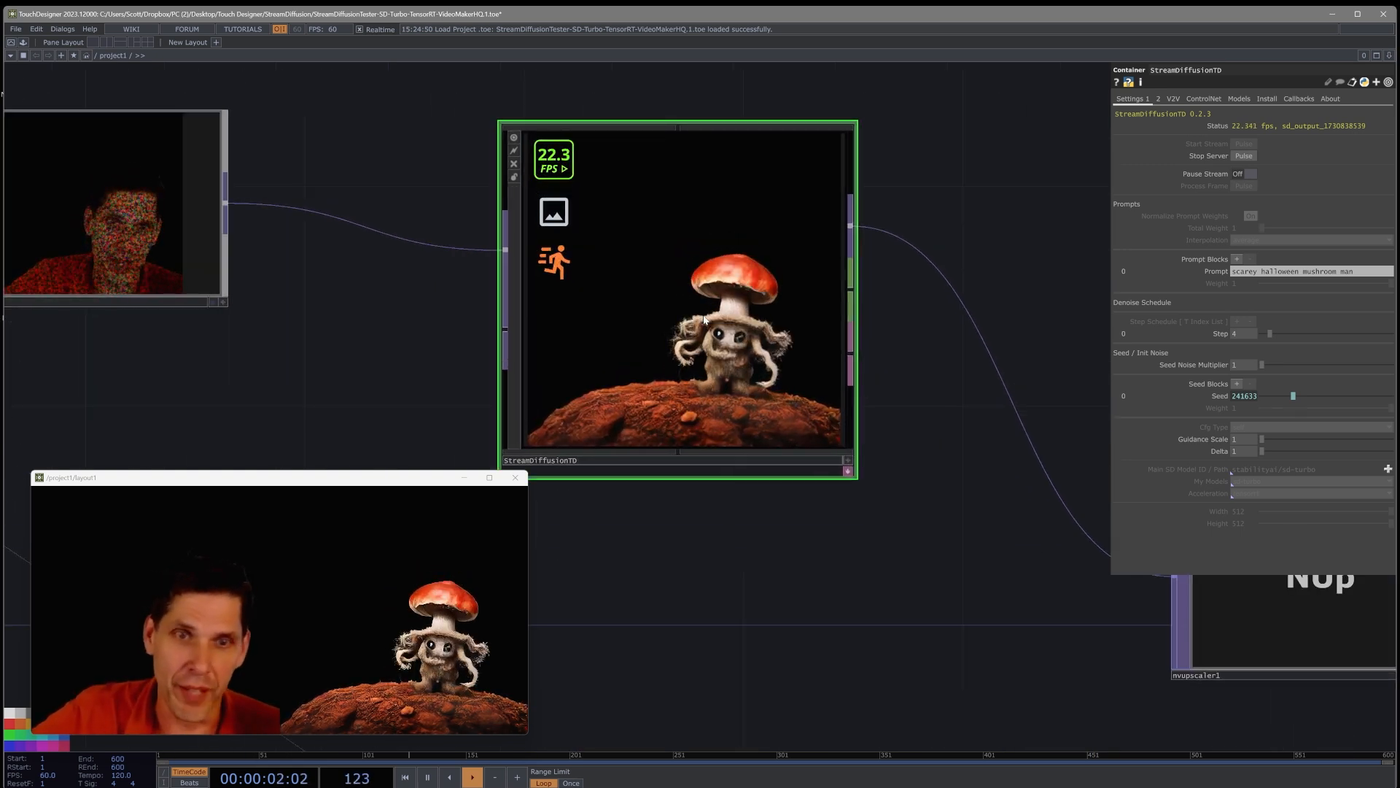
scroll(705, 320, down, 3)
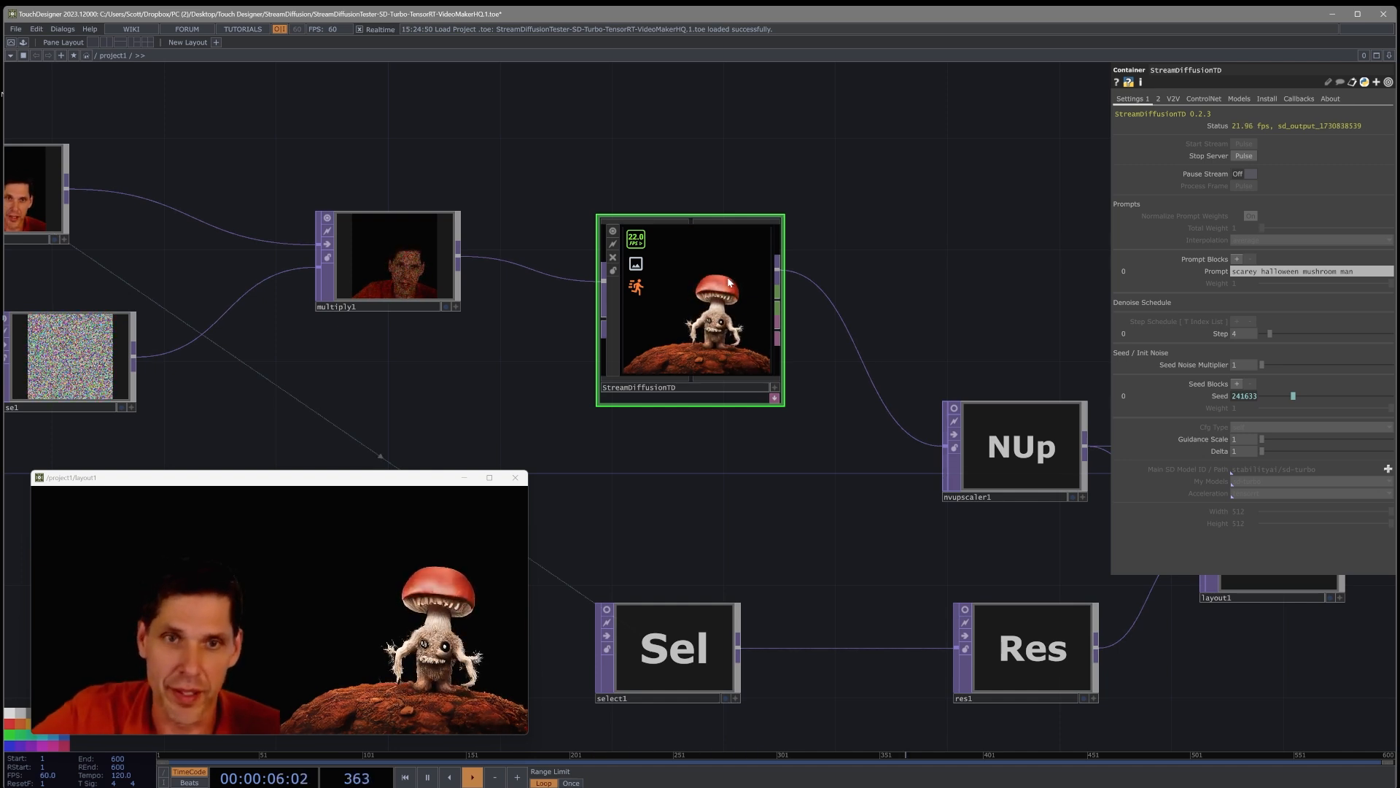
scroll(728, 283, down, 2)
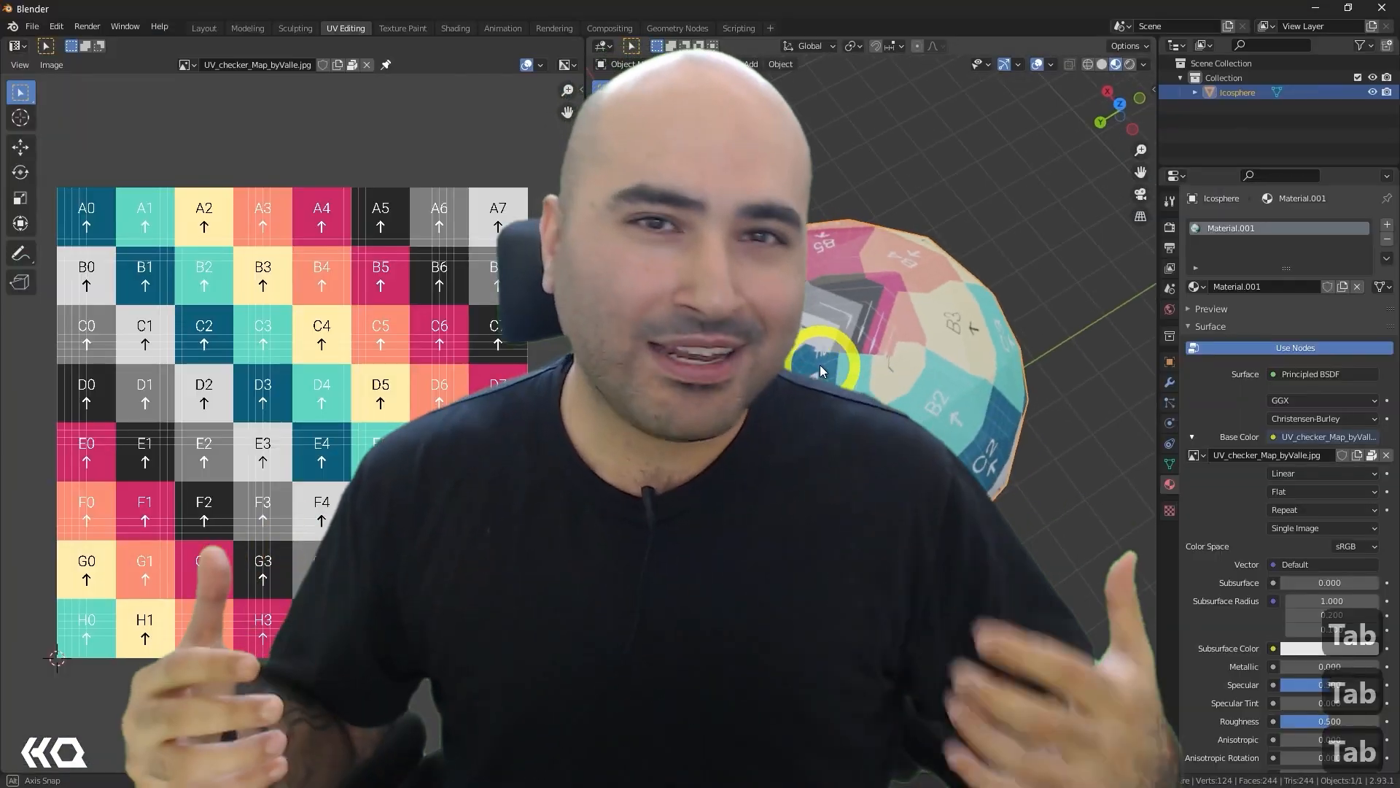
middle_drag(722, 264, 859, 266)
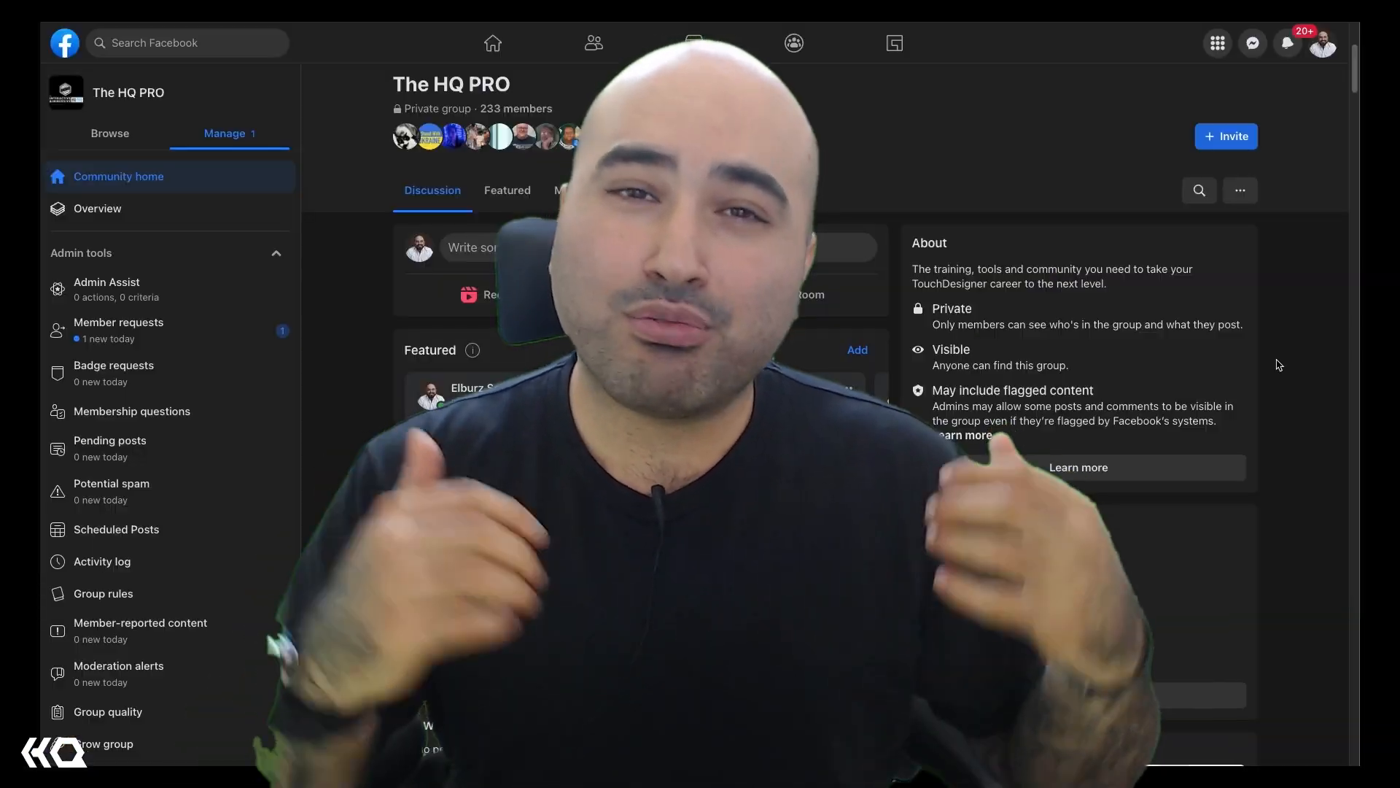
scroll(1279, 365, down, 3)
scroll(1279, 364, down, 3)
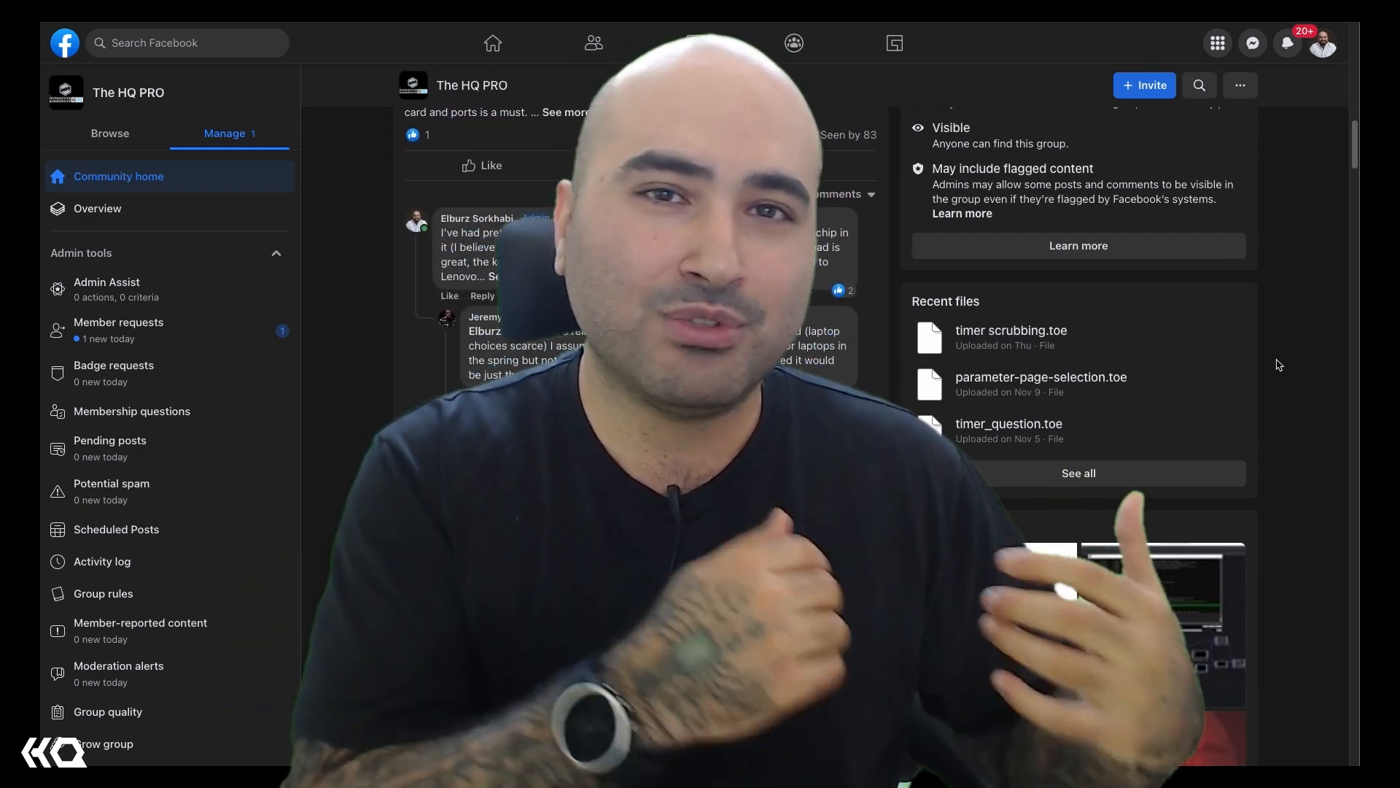
scroll(1279, 364, down, 5)
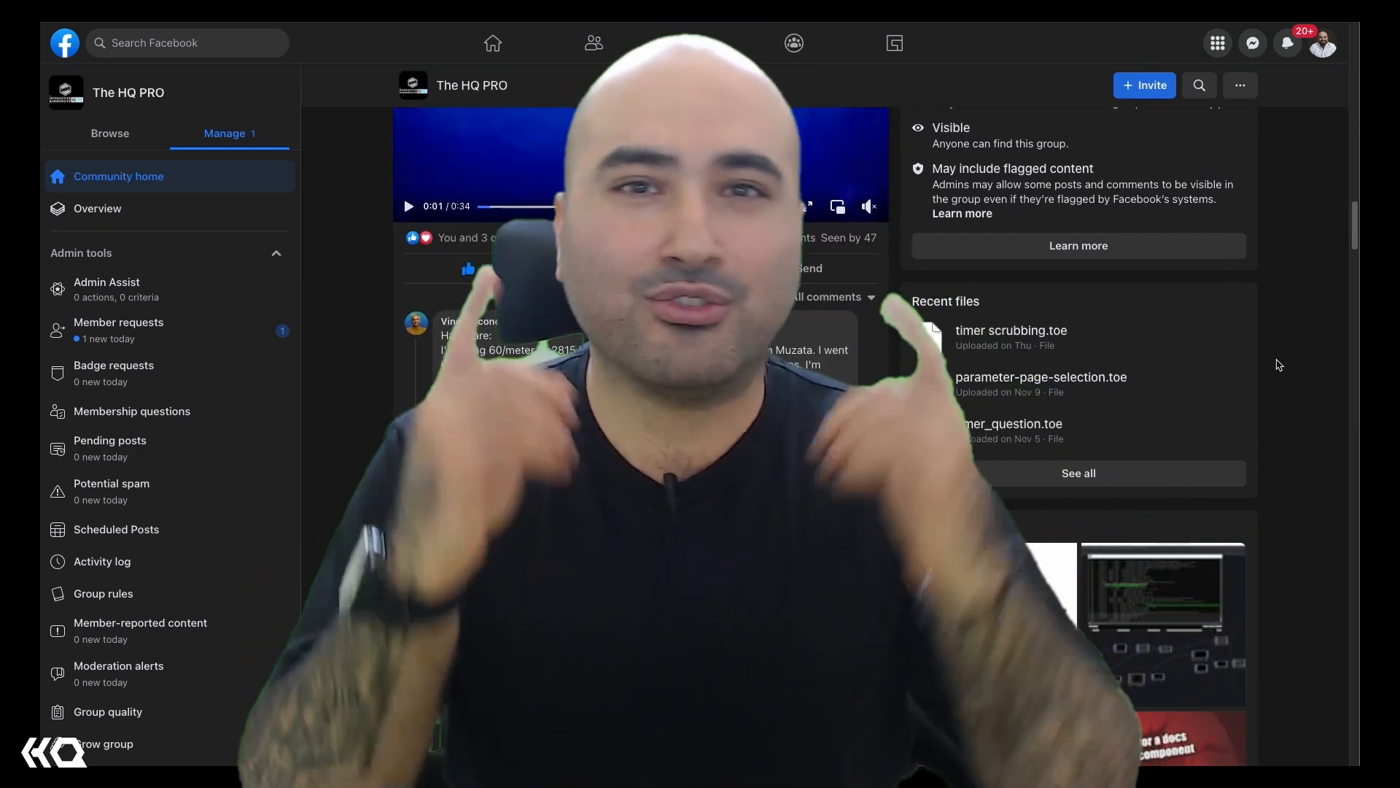
scroll(1280, 365, down, 4)
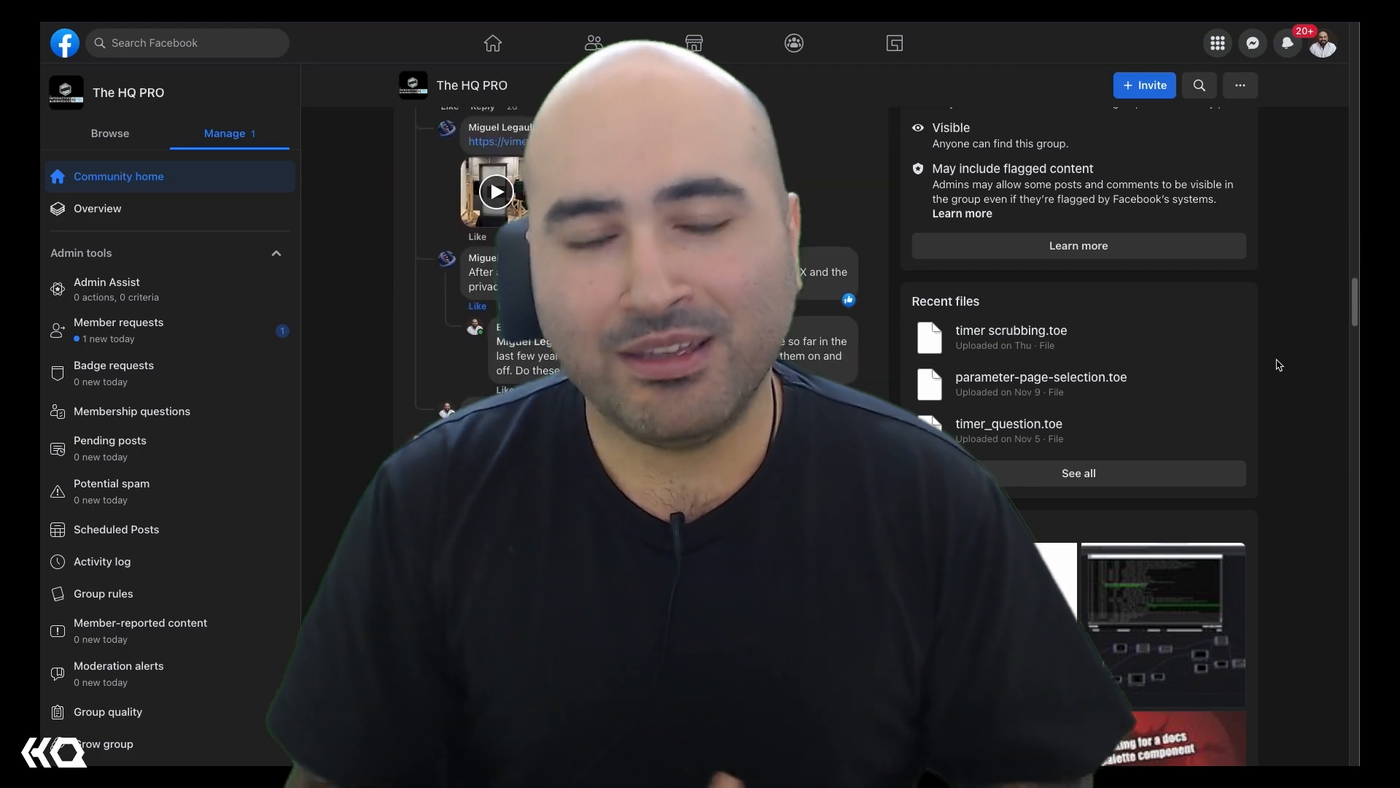